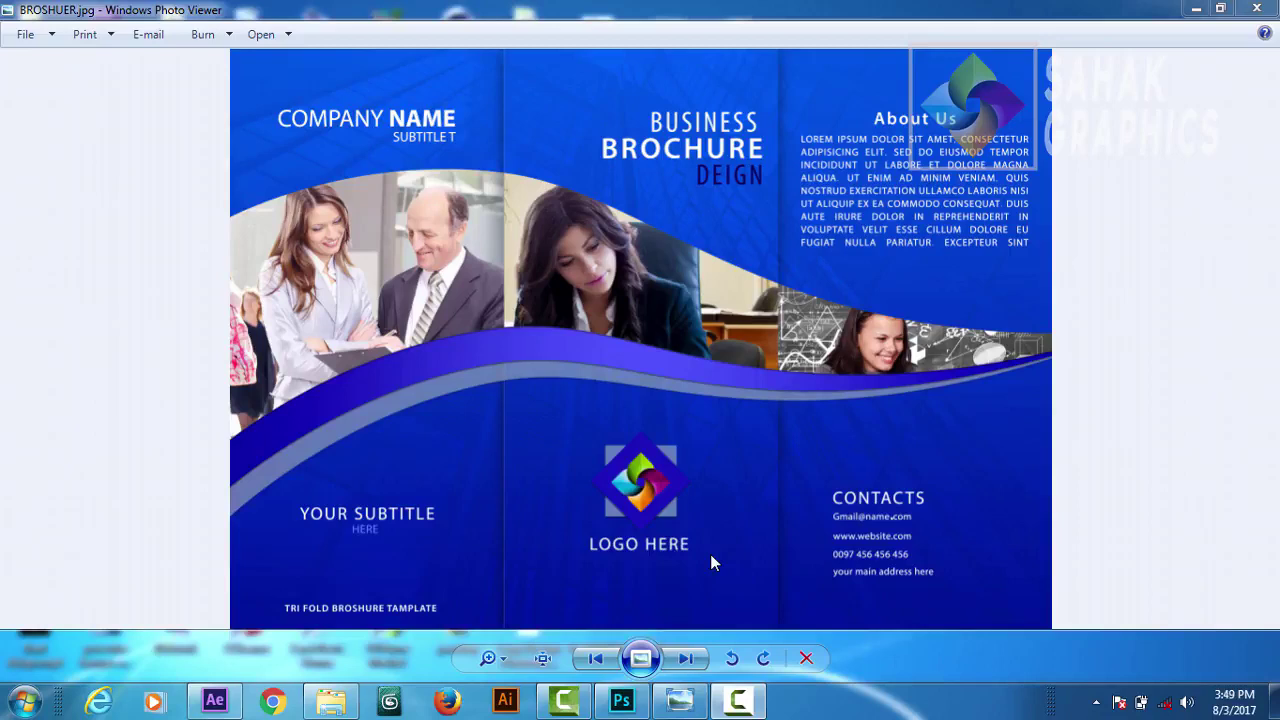
Step: Bring up the reference tri-fold brochure and zoom out until the whole design fits
click(620, 703)
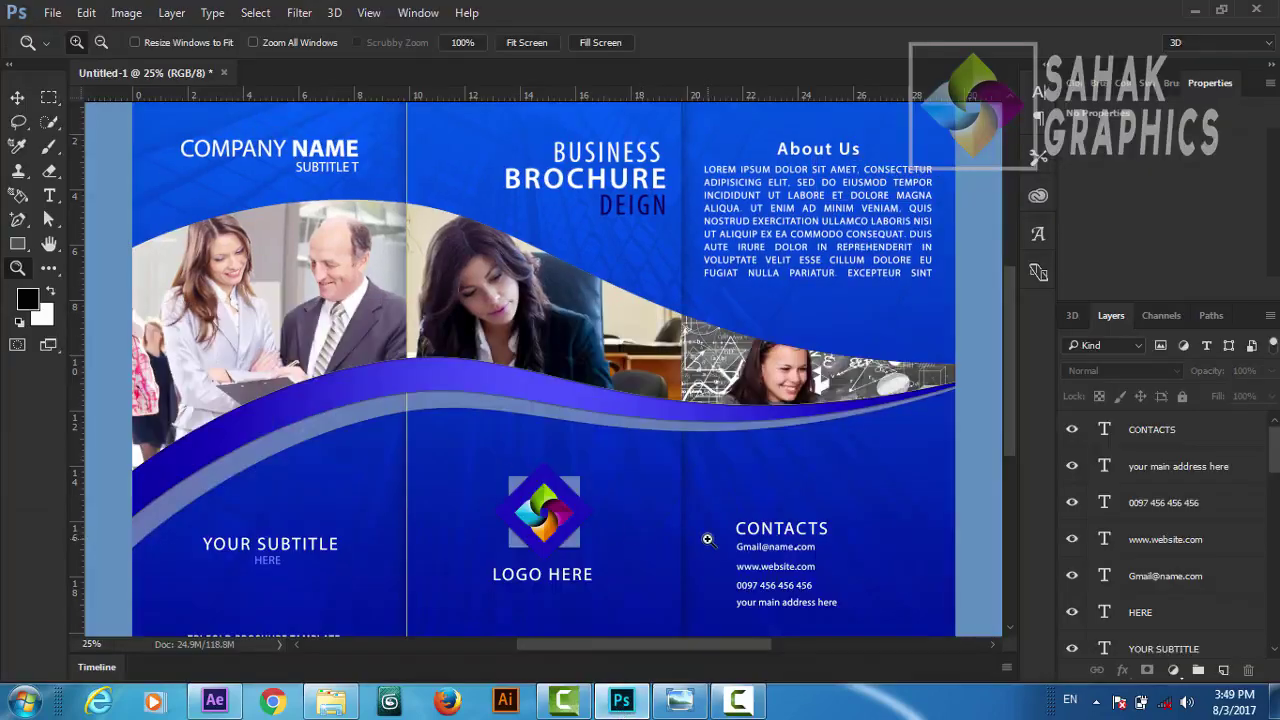
key(ctrl+0)
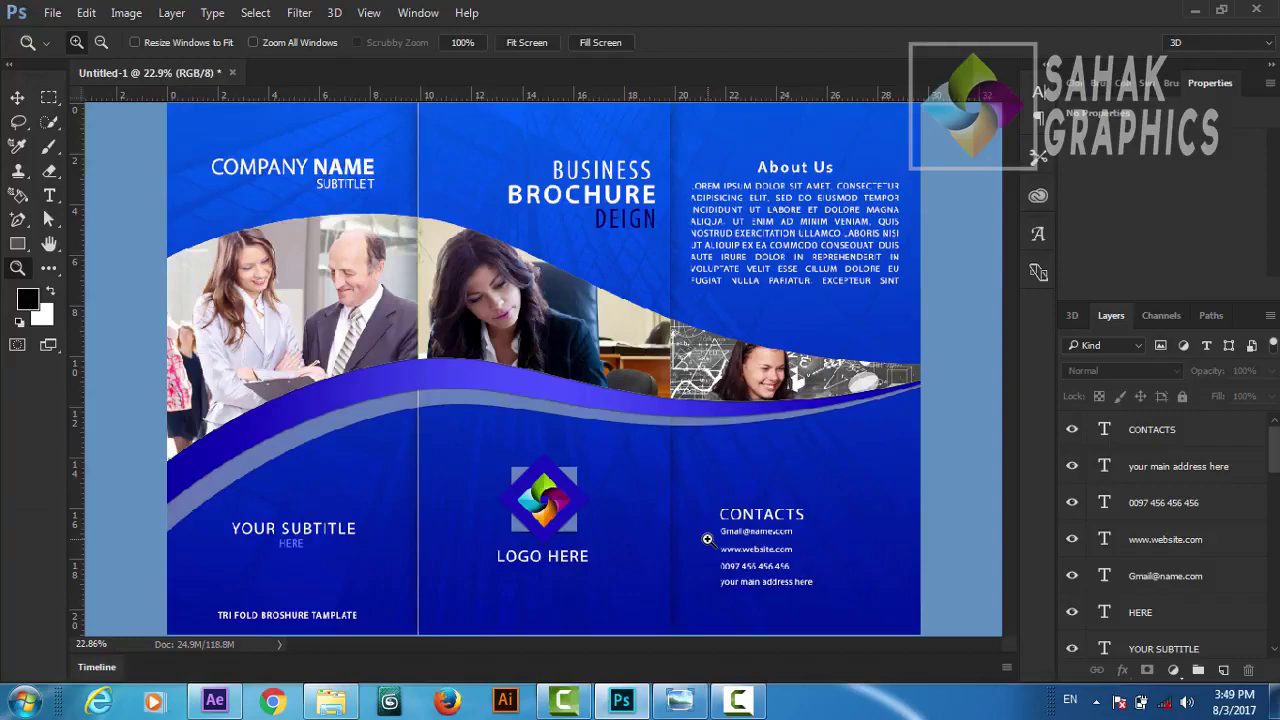
key(ctrl+minus)
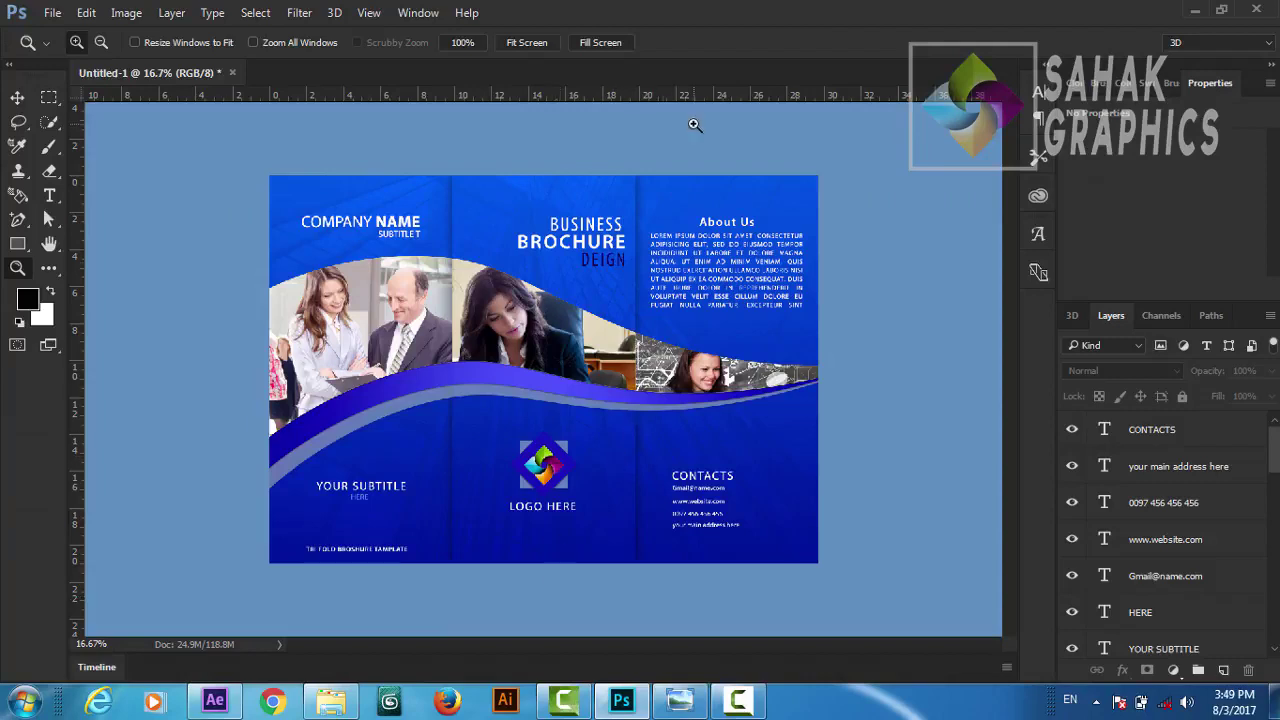
Step: Create a new white A4 document (210 × 297 mm) at 300 ppi
click(52, 14)
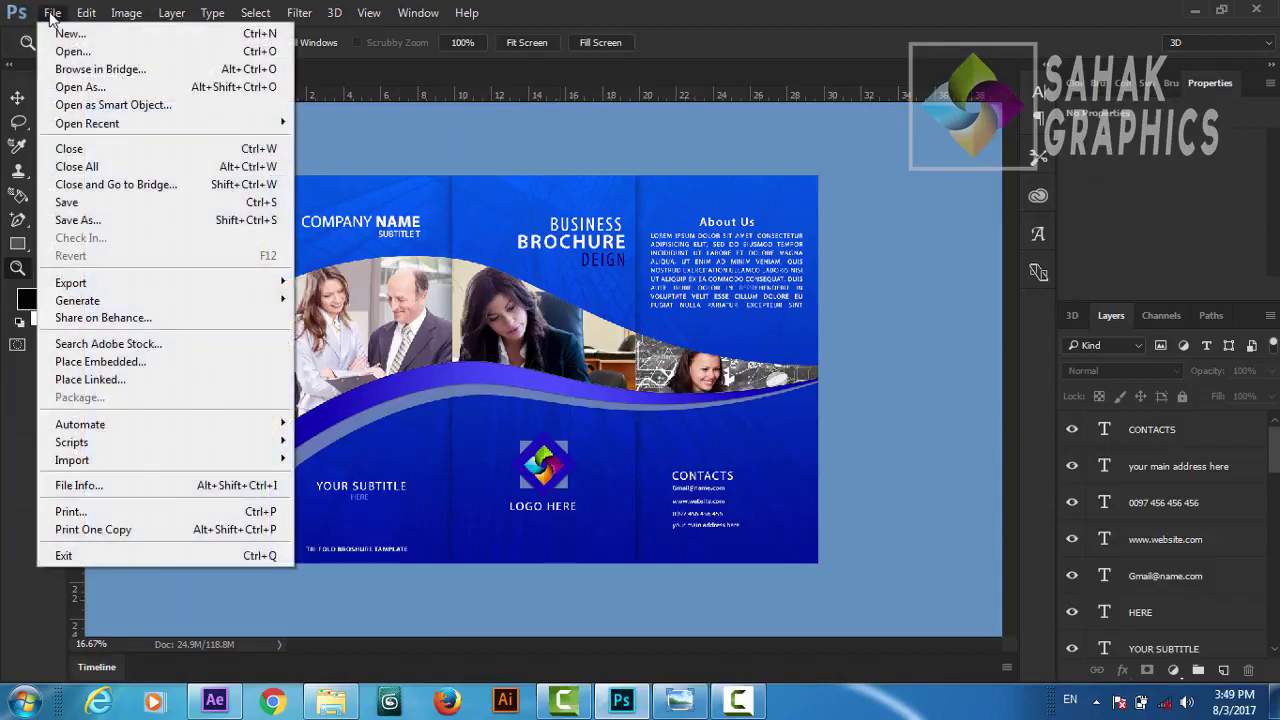
click(70, 33)
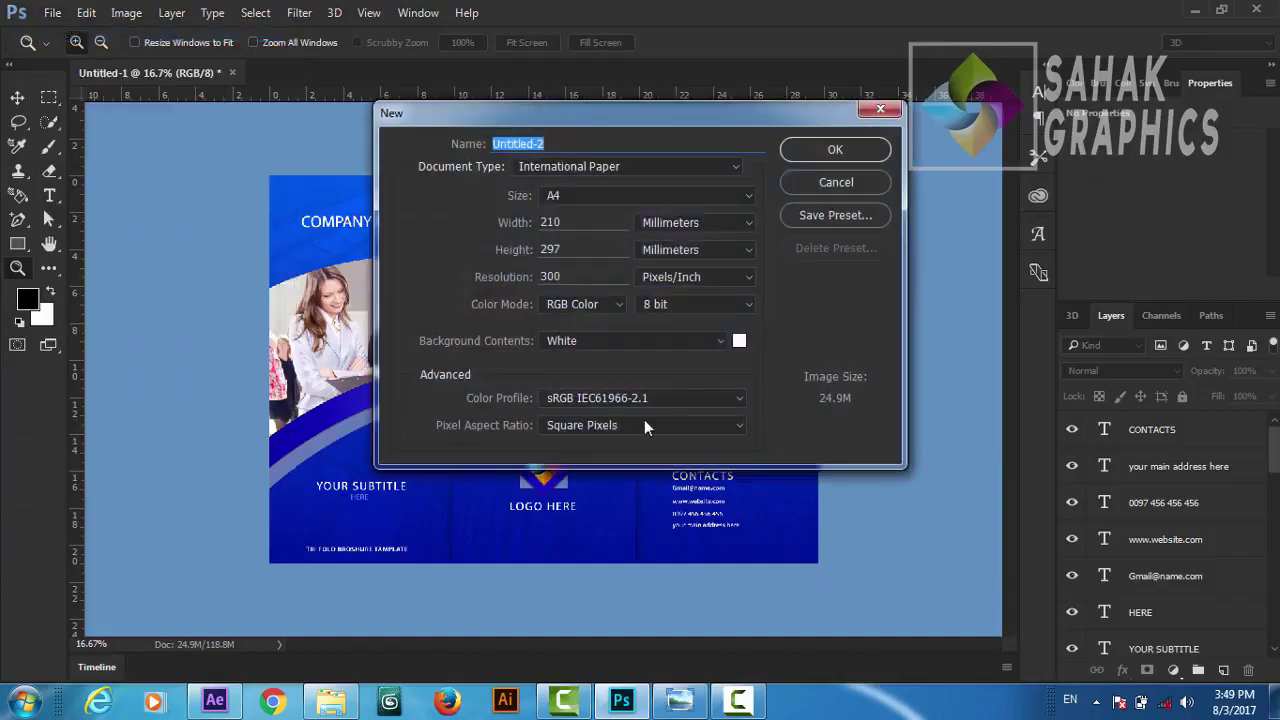
click(613, 197)
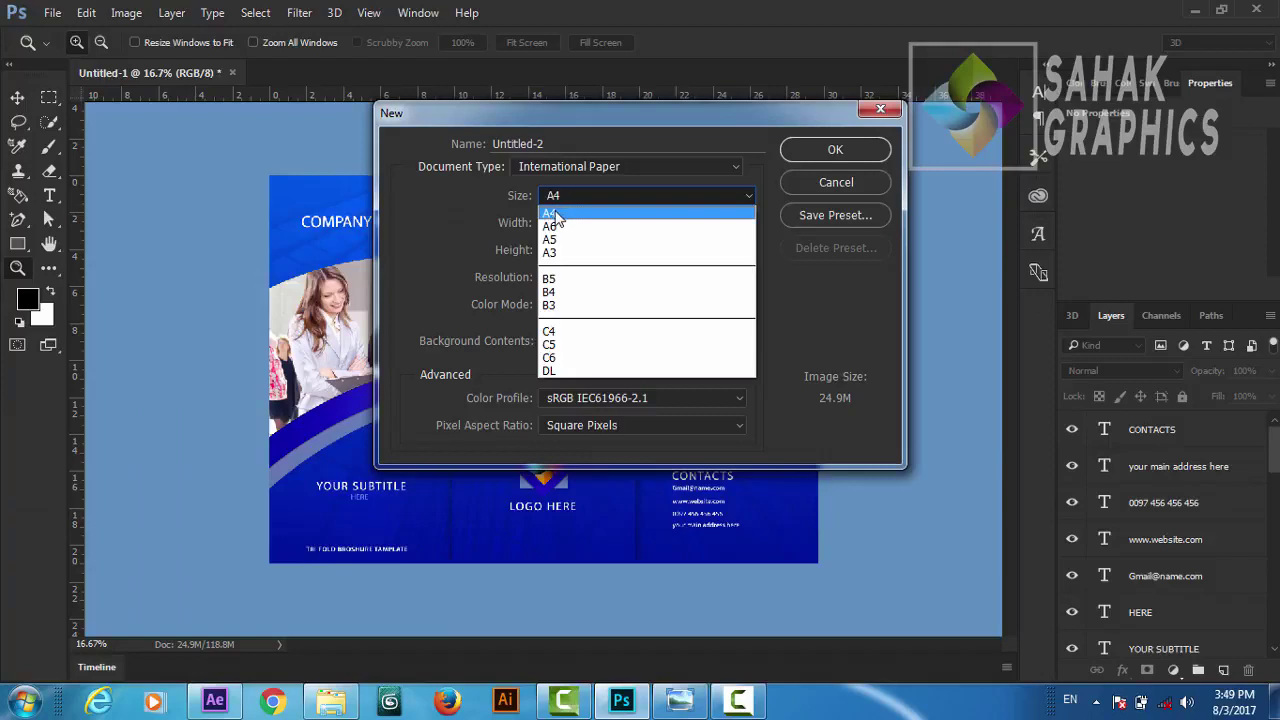
click(552, 214)
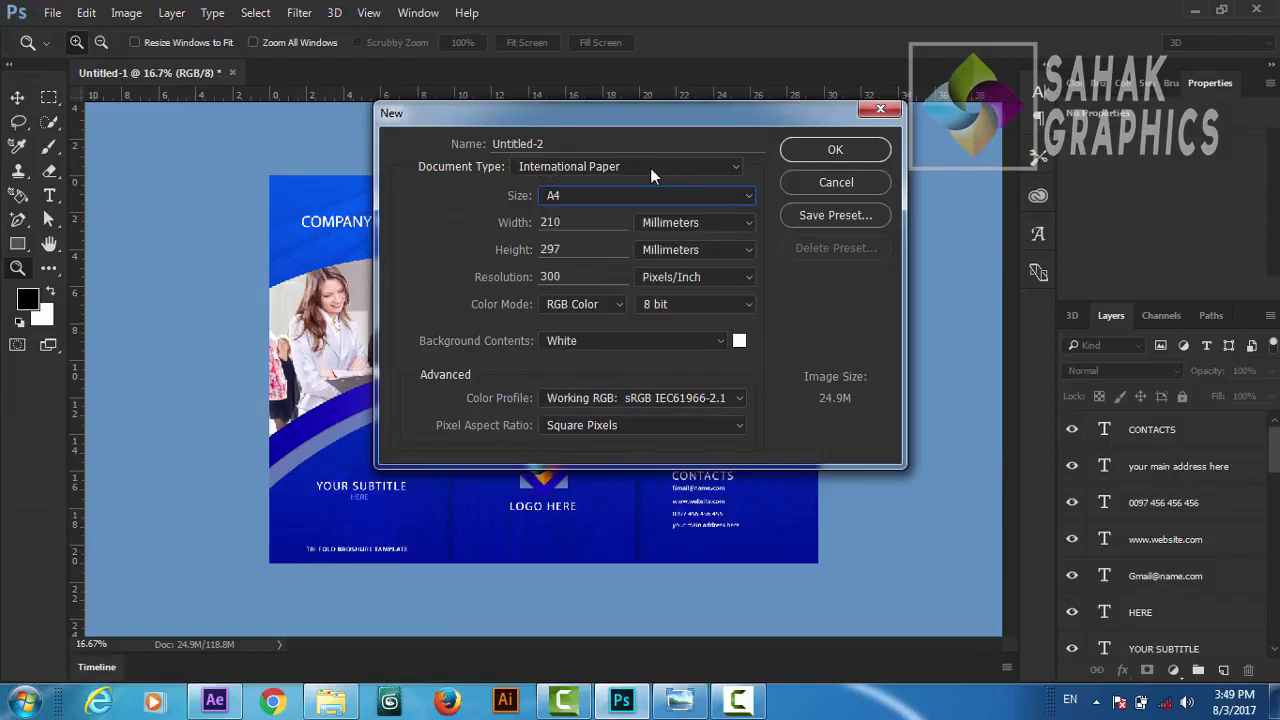
click(840, 168)
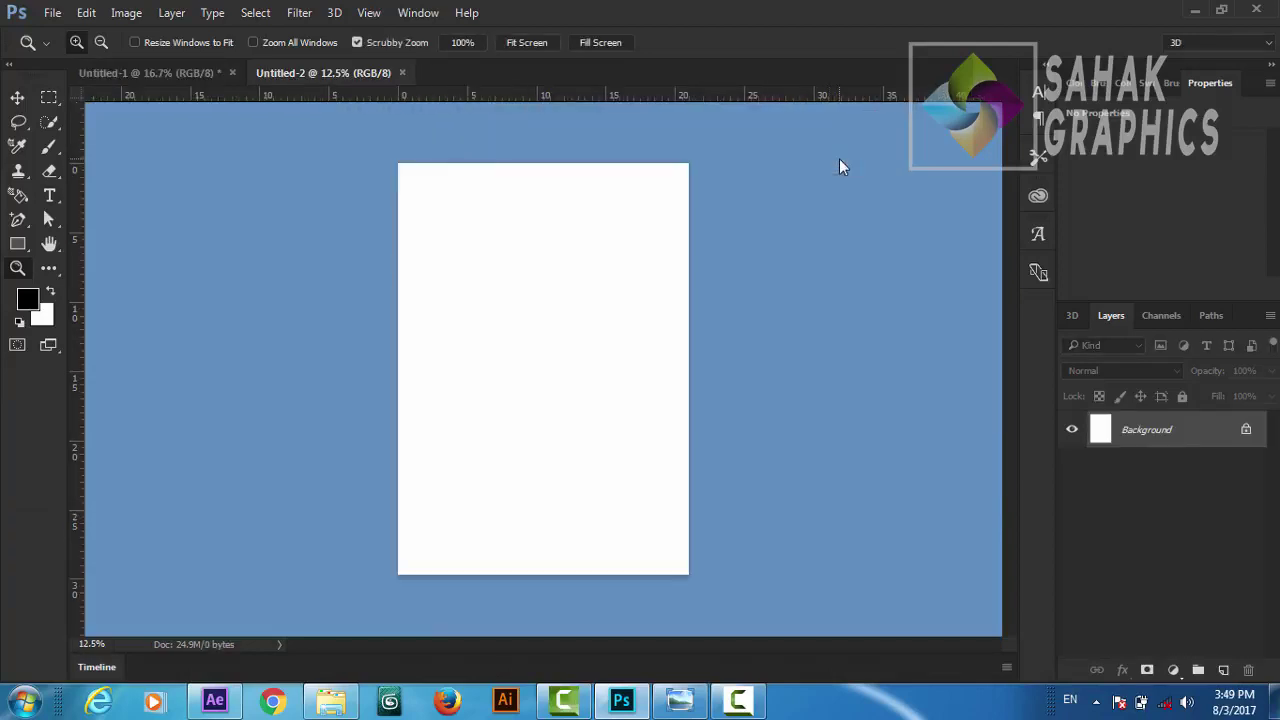
Step: Rotate the A4 page 90° clockwise into landscape orientation
click(126, 13)
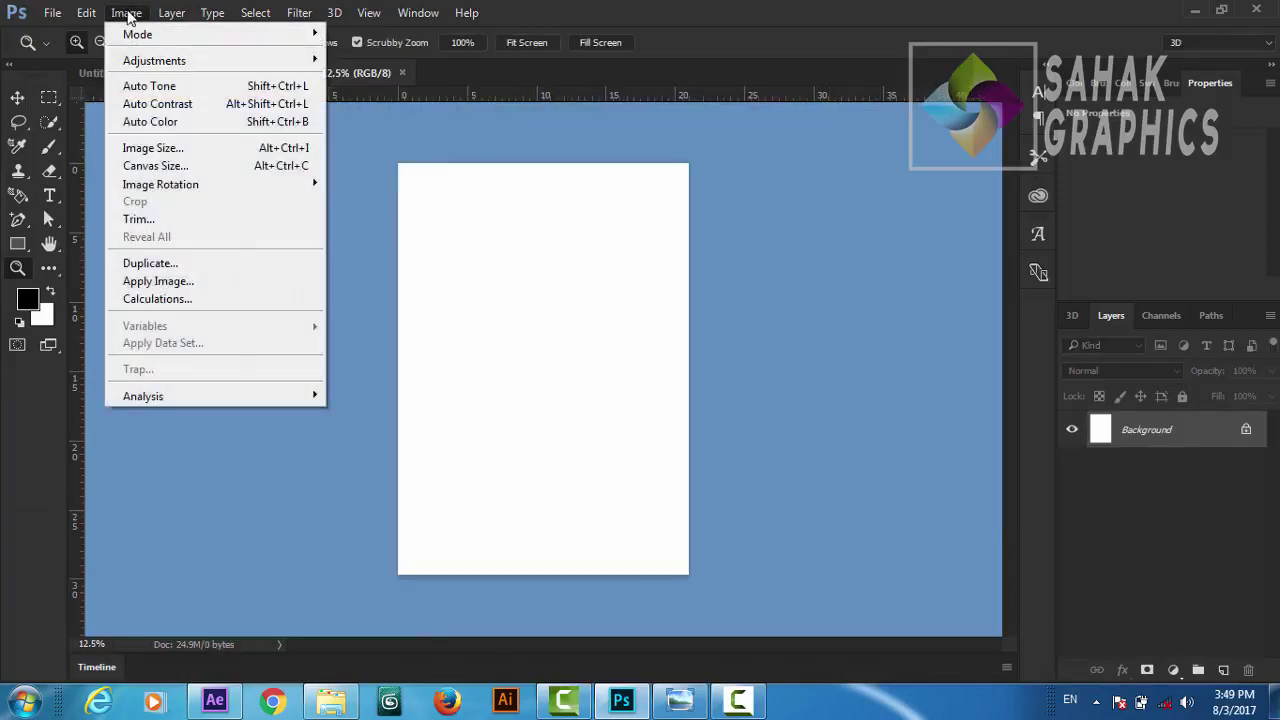
mouse_move(161, 184)
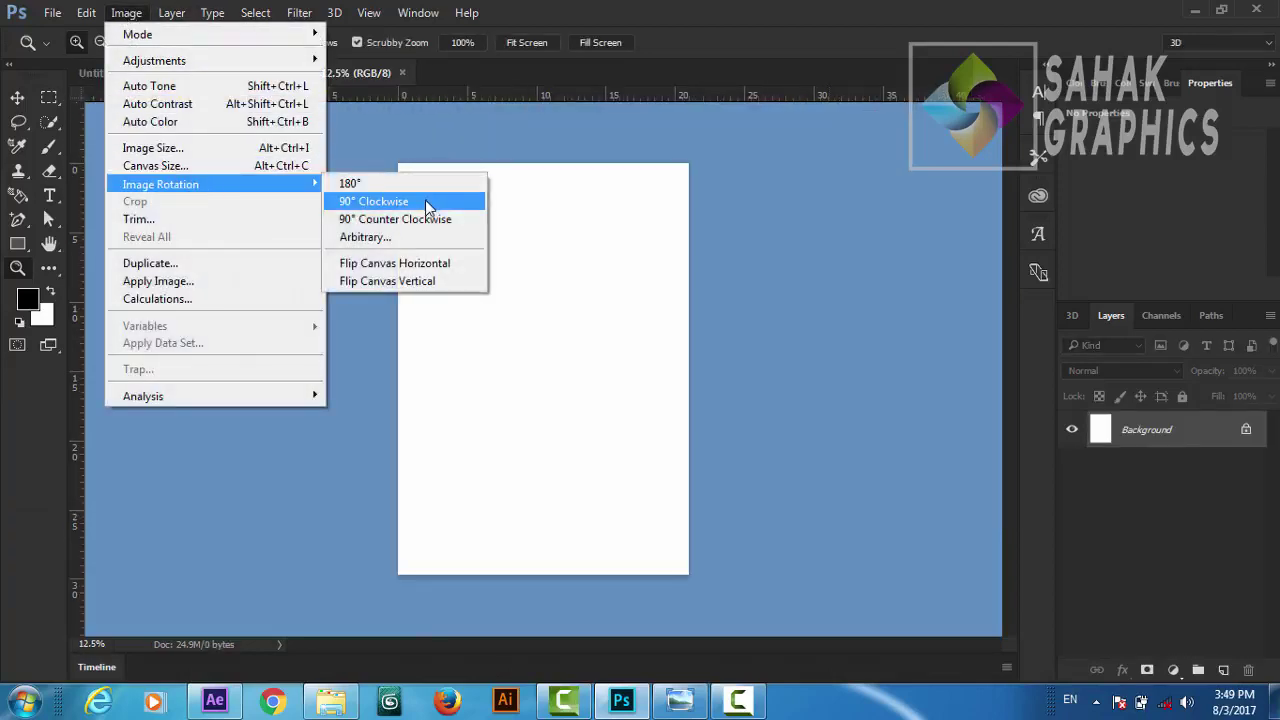
click(408, 220)
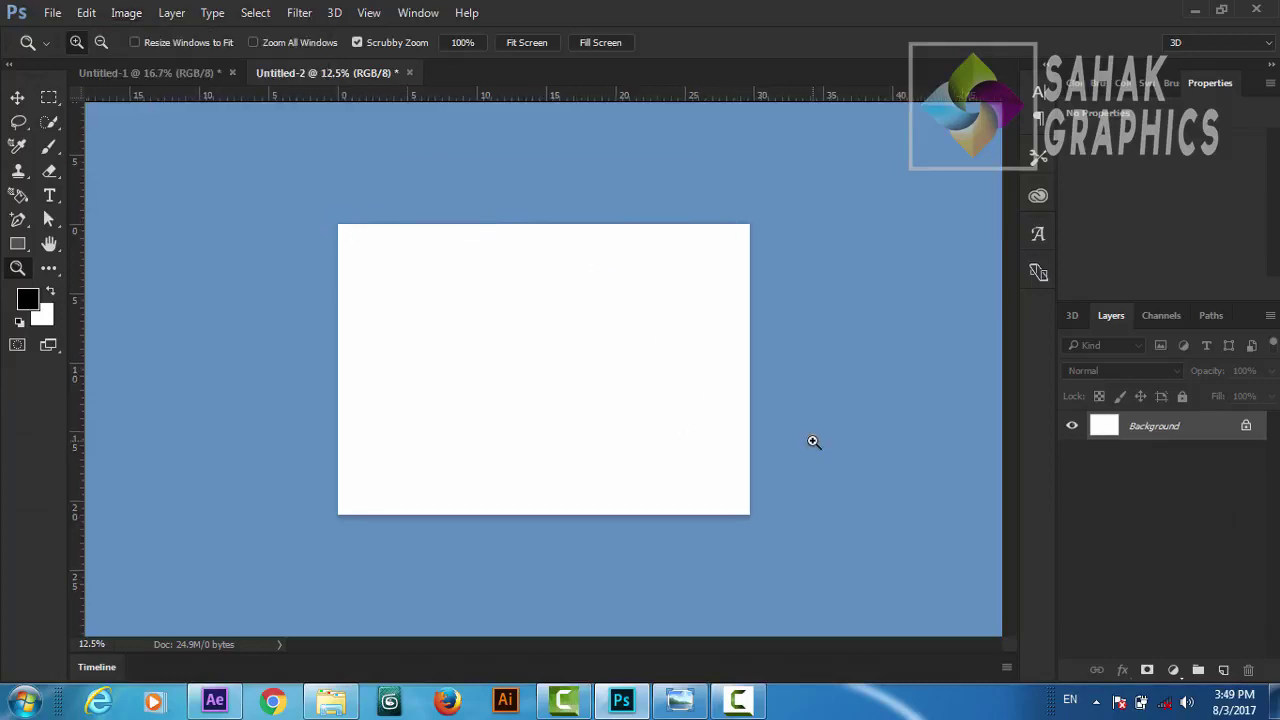
click(367, 13)
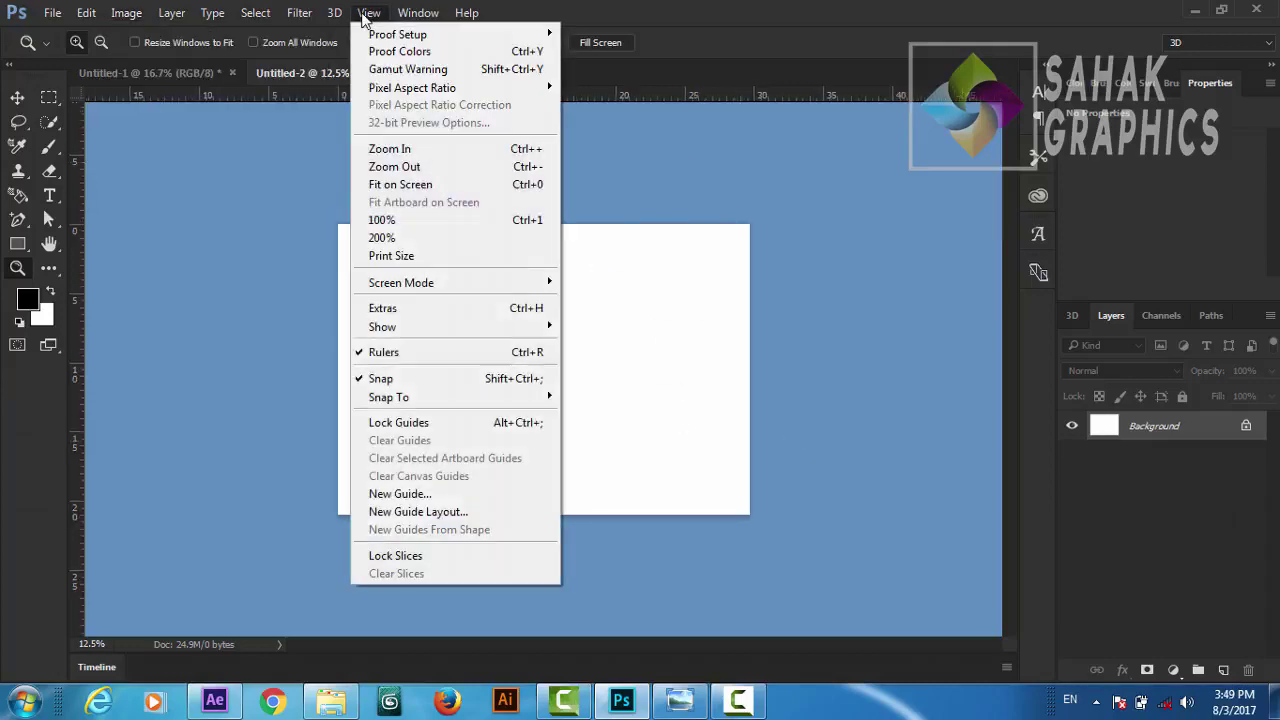
click(380, 493)
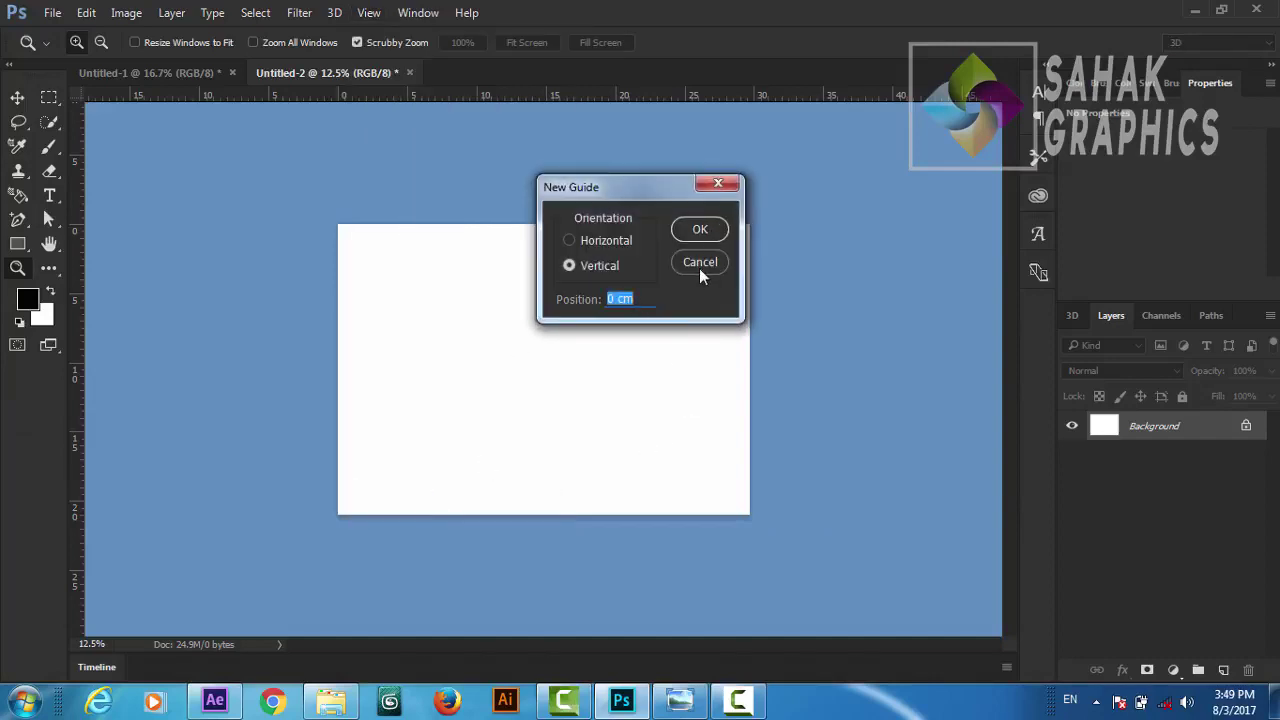
click(718, 183)
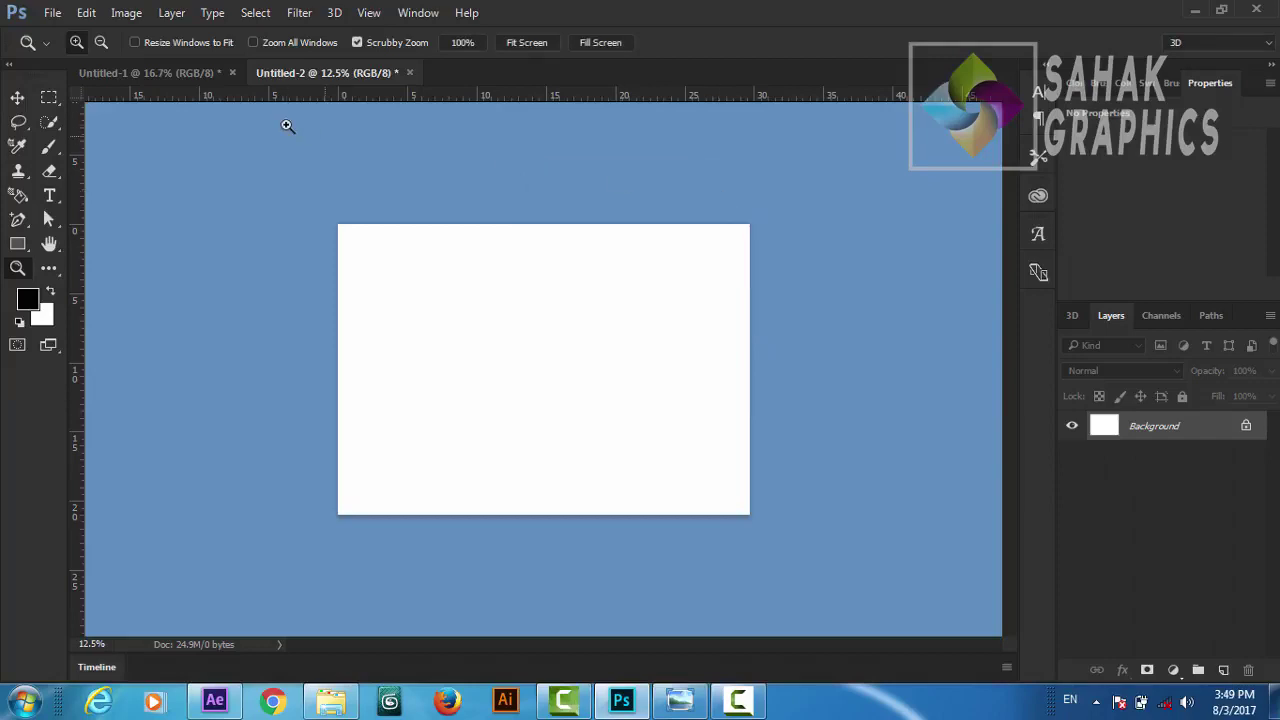
Step: Confirm in Image Size that the page measures 3508 × 2480 px
click(135, 15)
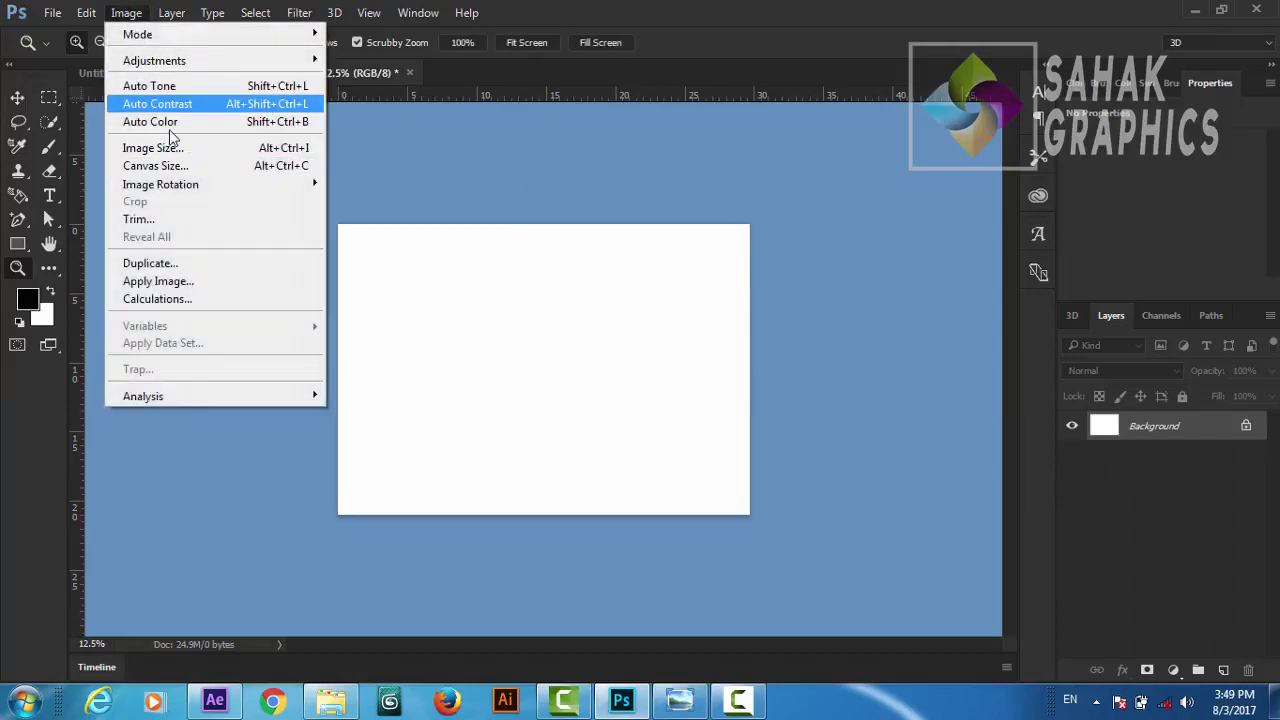
click(160, 148)
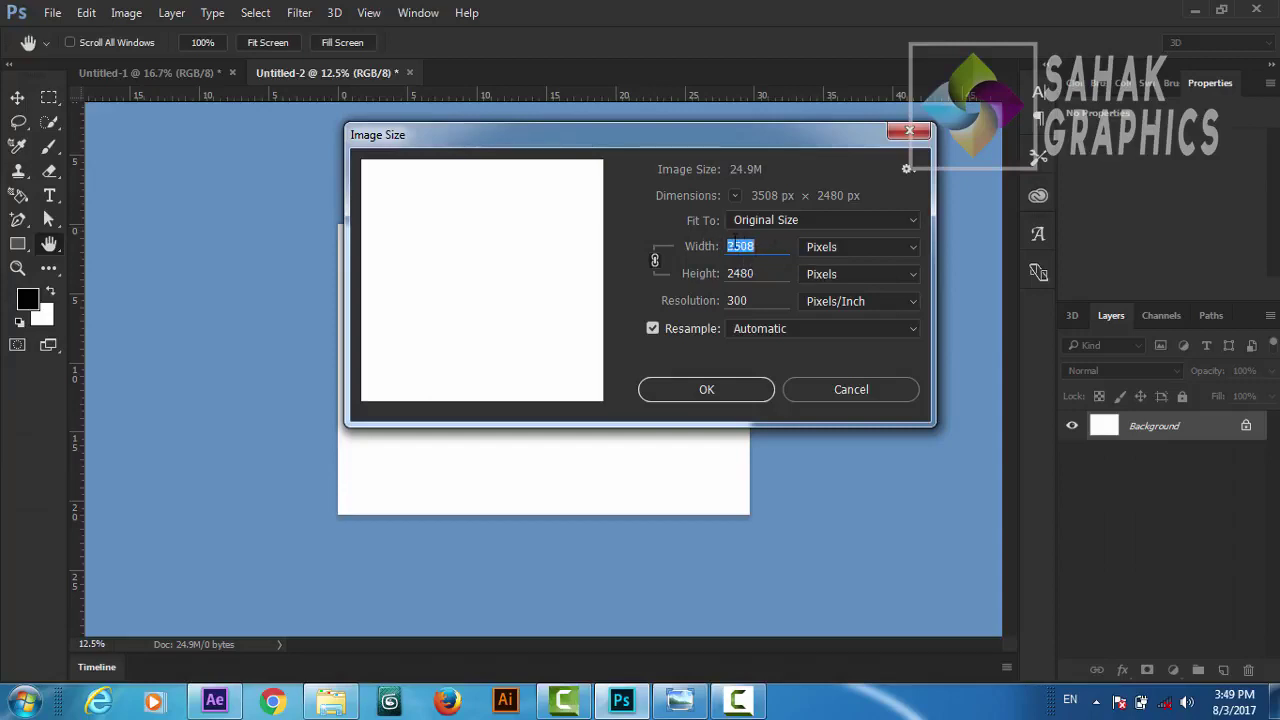
click(726, 389)
Step: Add a vertical guide at one-third of the page width
key(z)
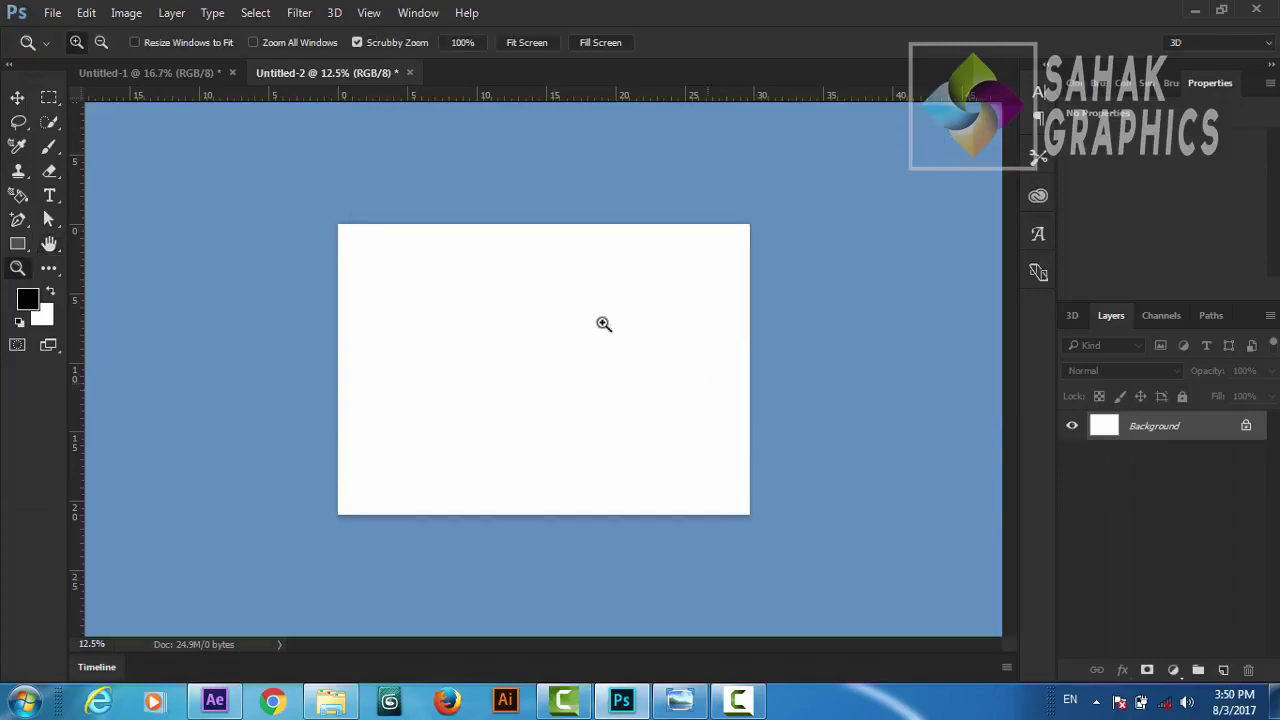
click(367, 12)
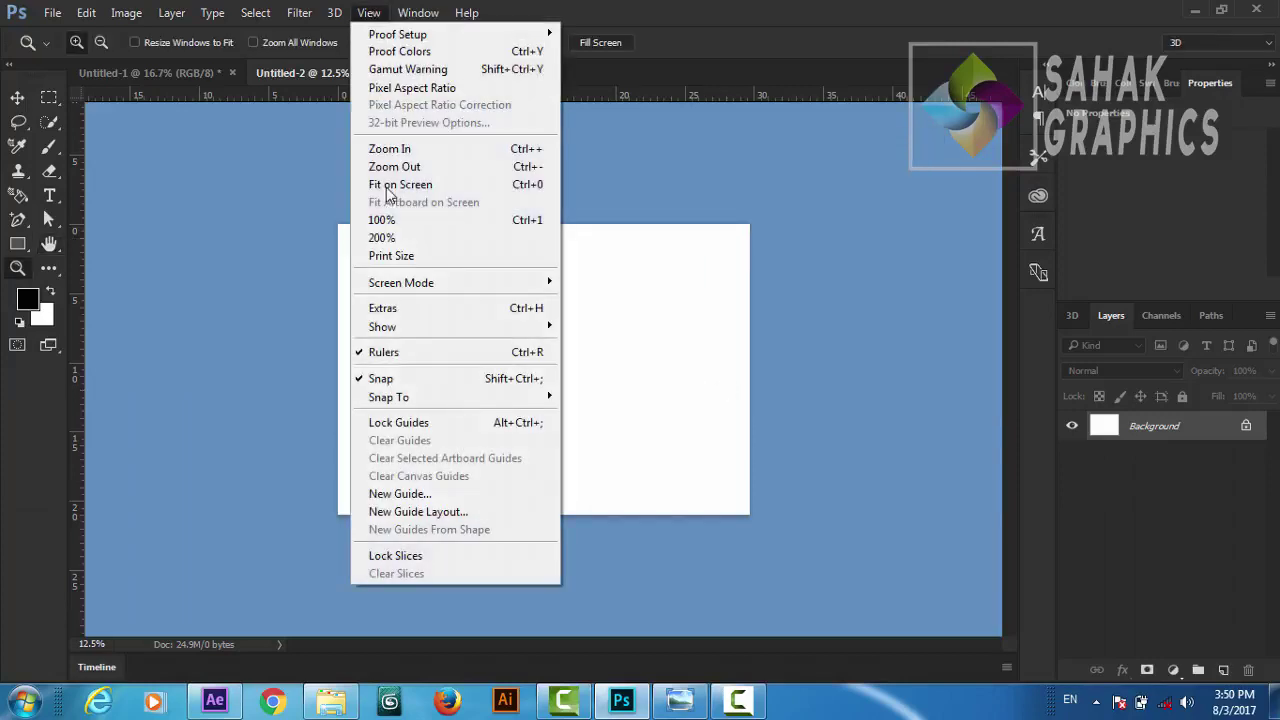
click(410, 493)
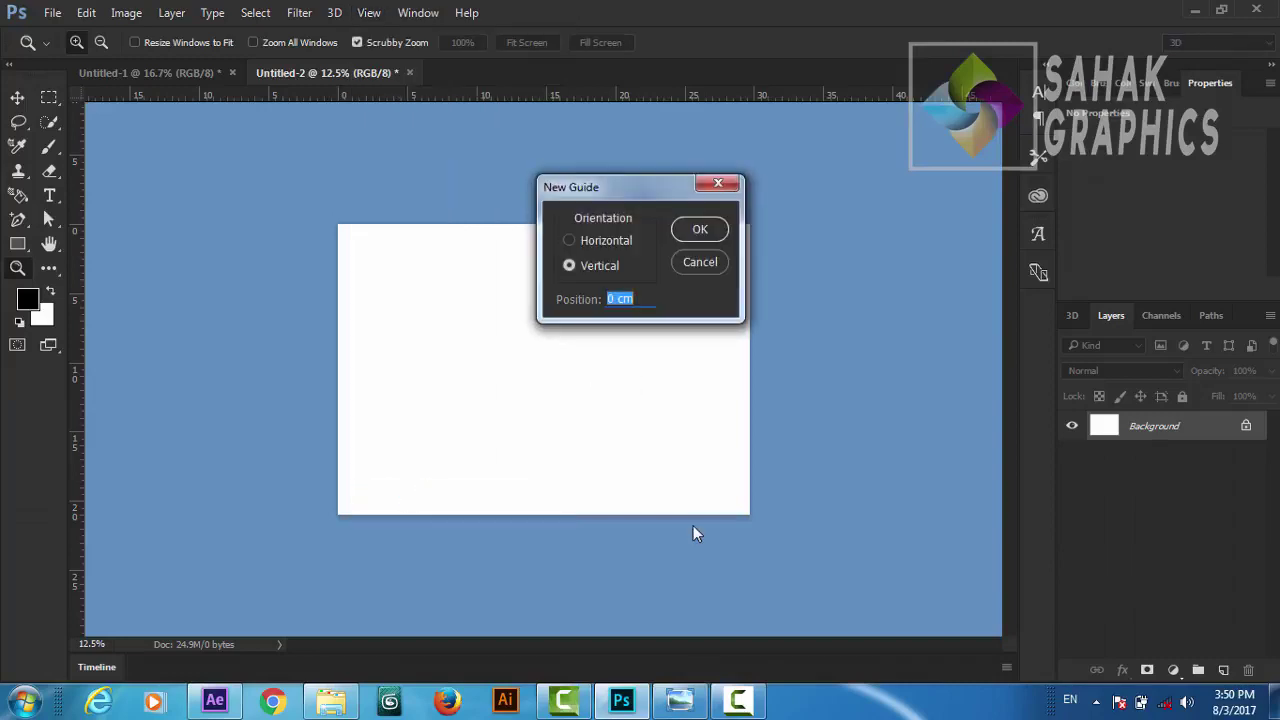
text(11)
text(9)
text(x)
click(697, 230)
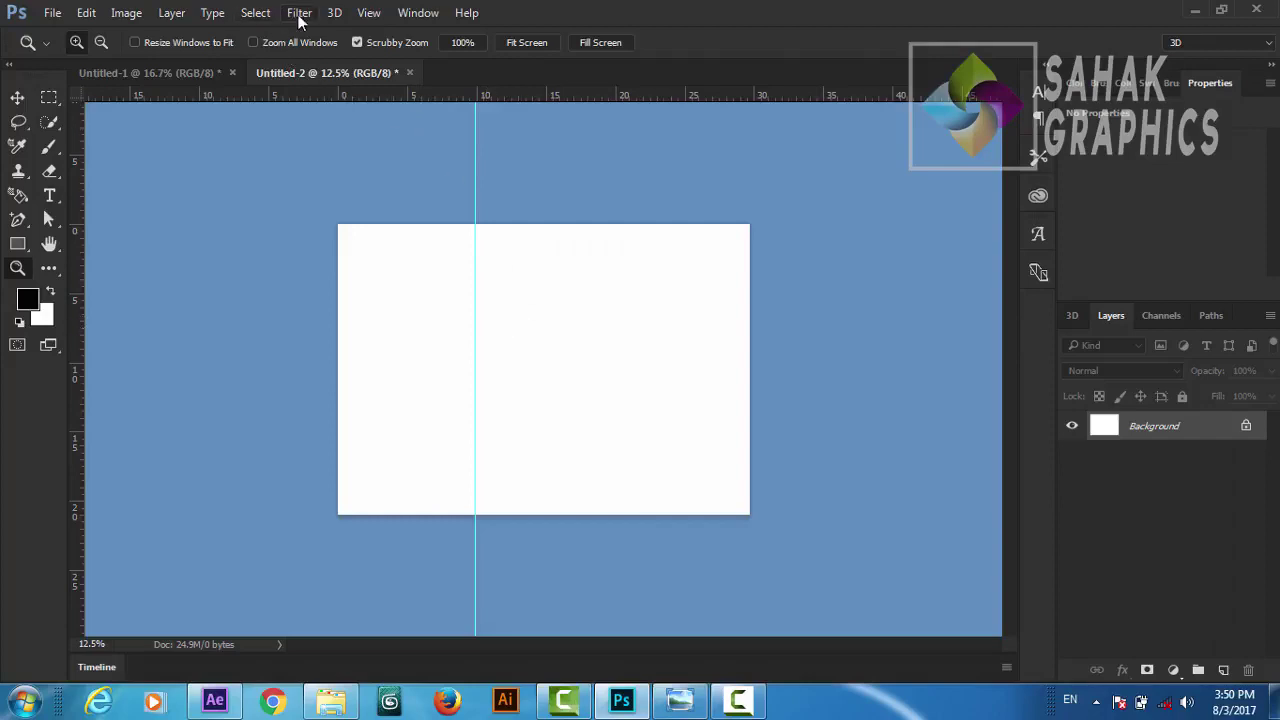
Step: Add a second vertical guide at two-thirds width and zoom to fit the page
click(368, 12)
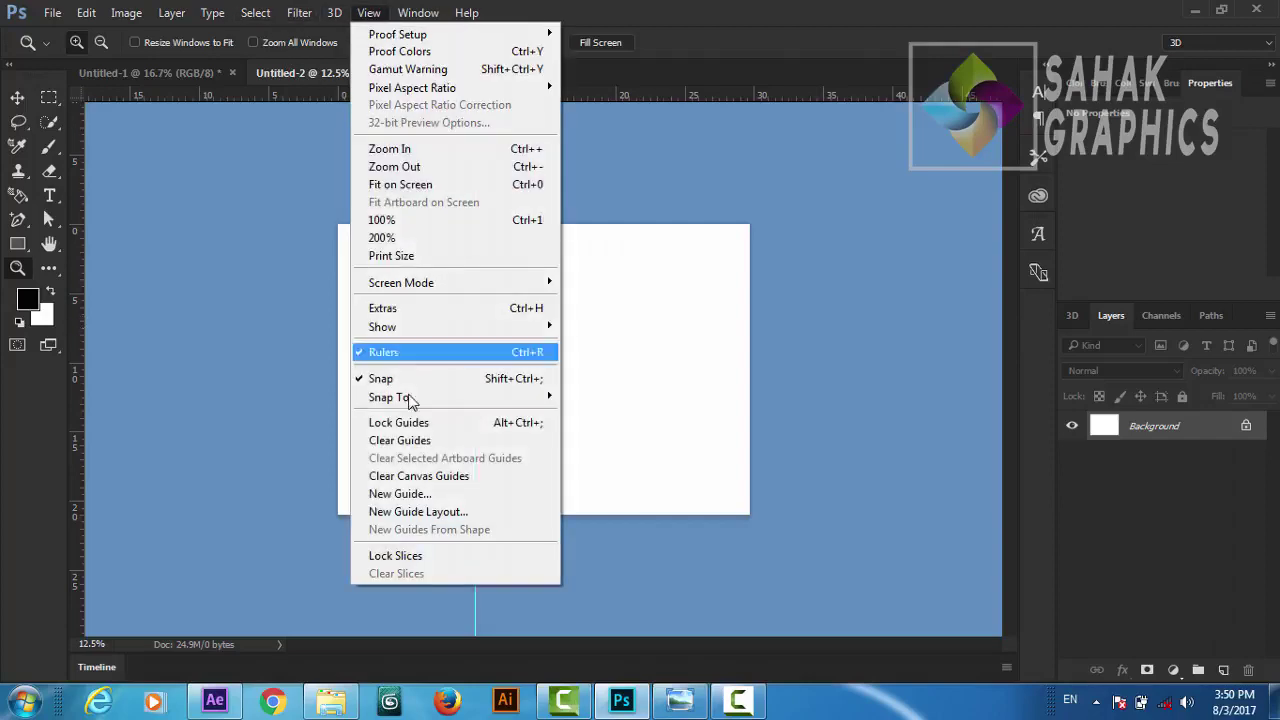
click(427, 493)
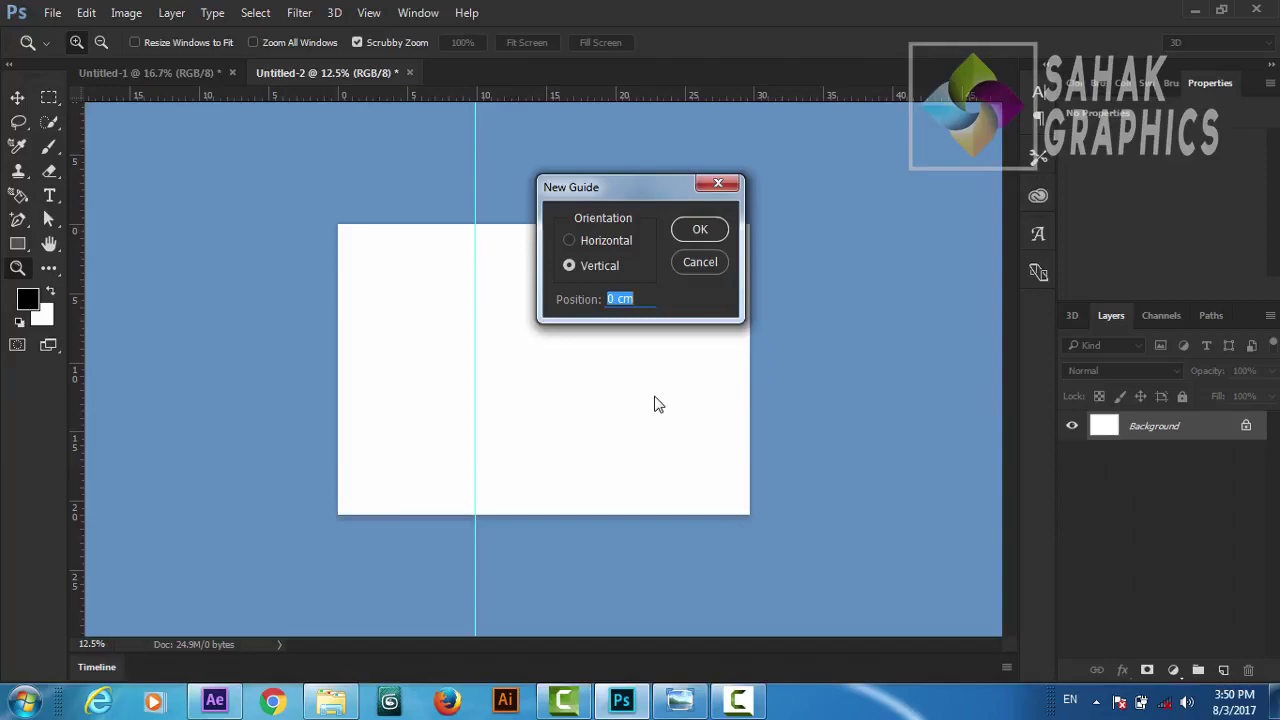
text(2)
text(x)
click(699, 231)
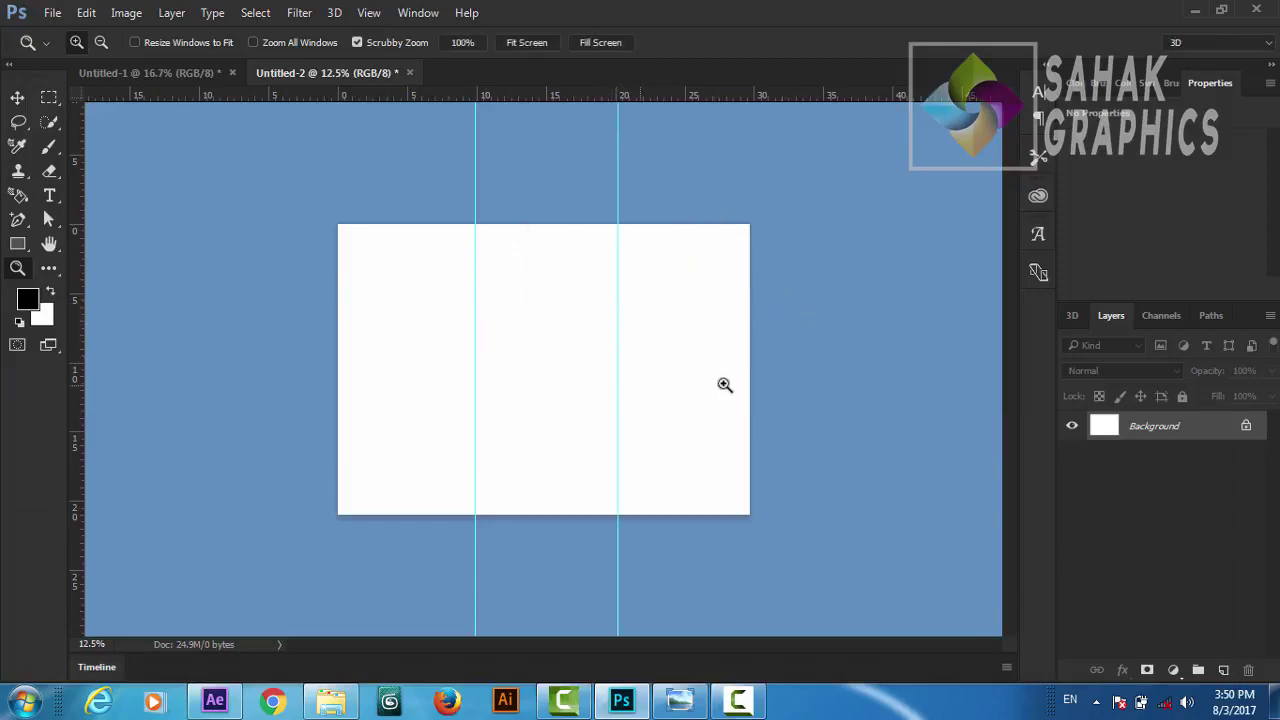
click(815, 463)
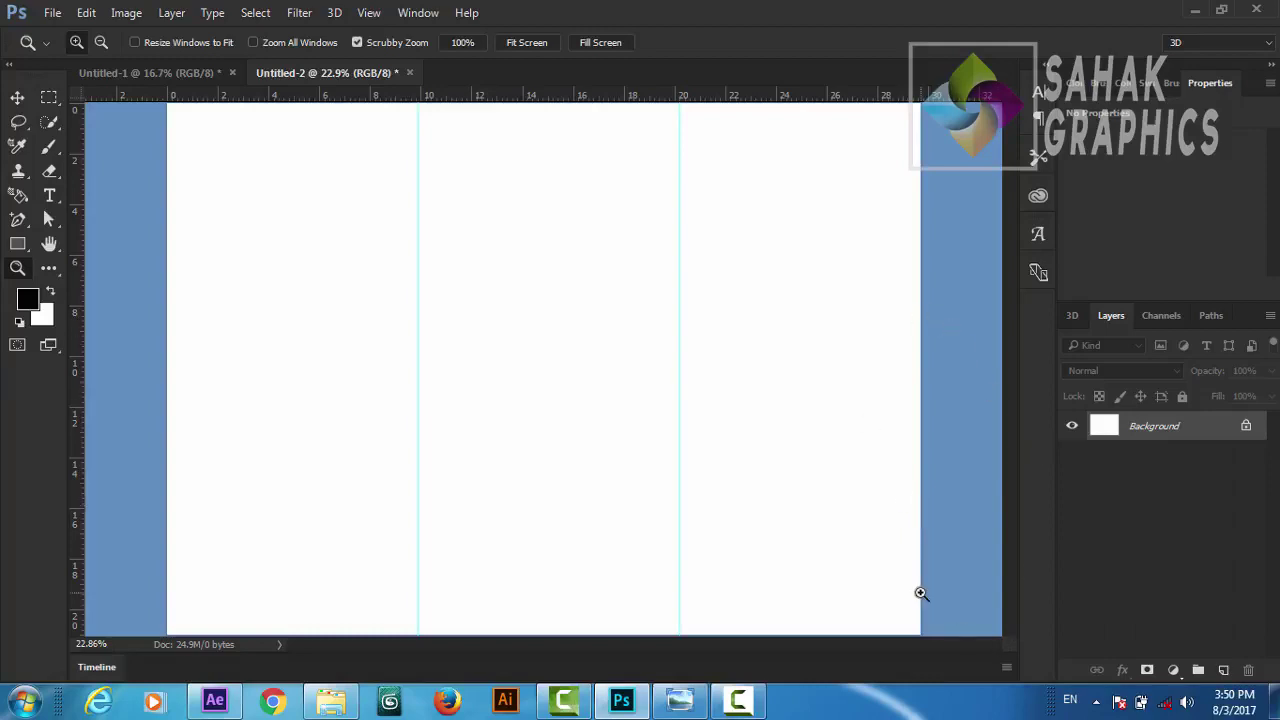
key(ctrl+minus)
key(ctrl+0)
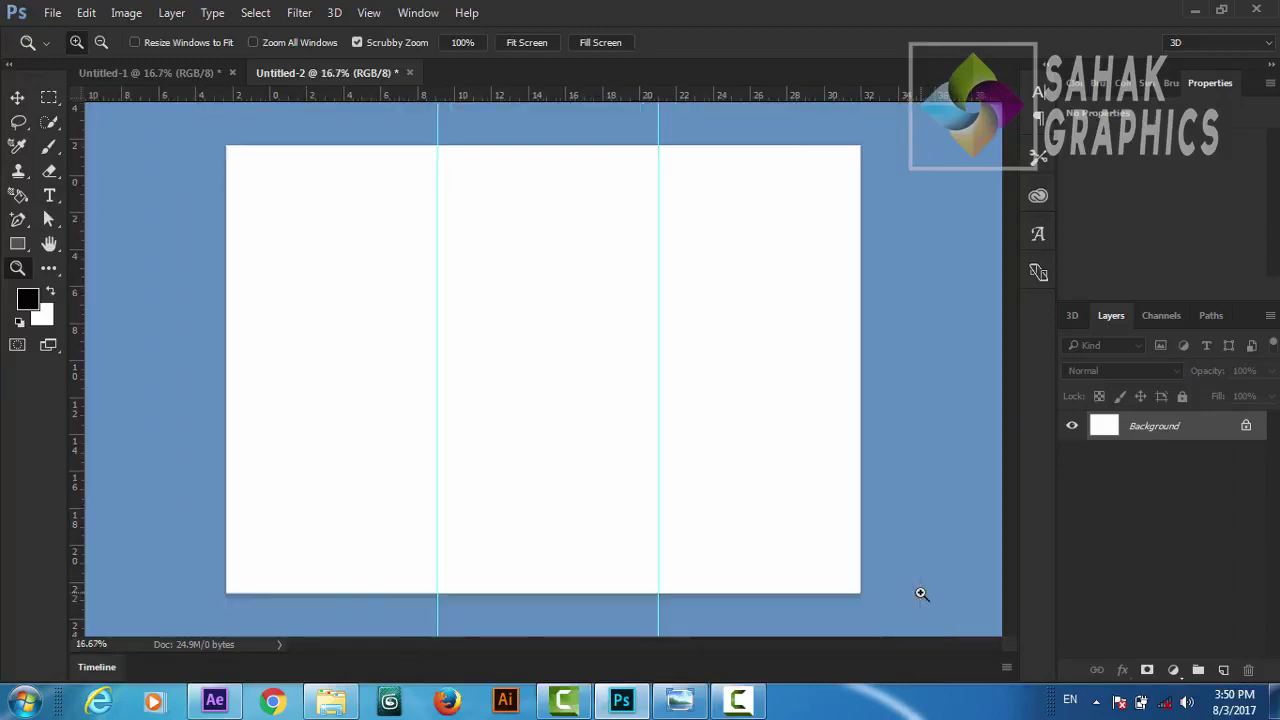
key(ctrl+minus)
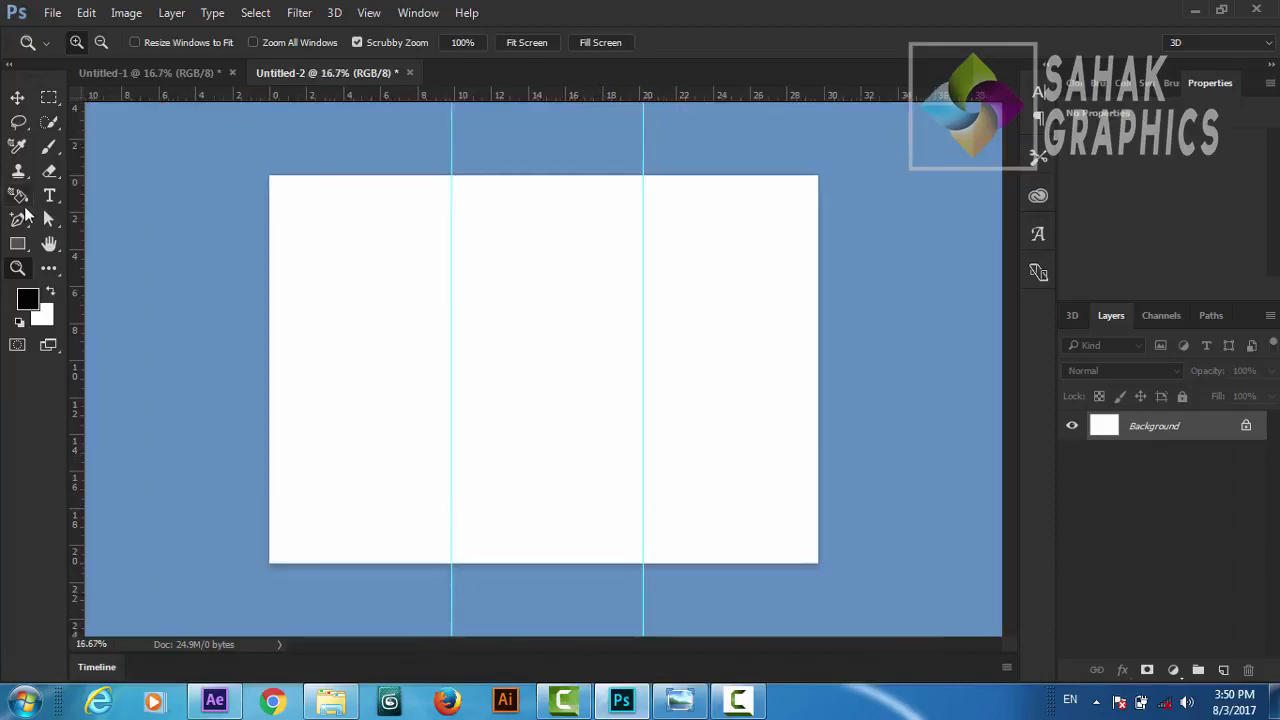
Step: Draw a black rectangle over the whole page with a 0 px stroke
click(18, 244)
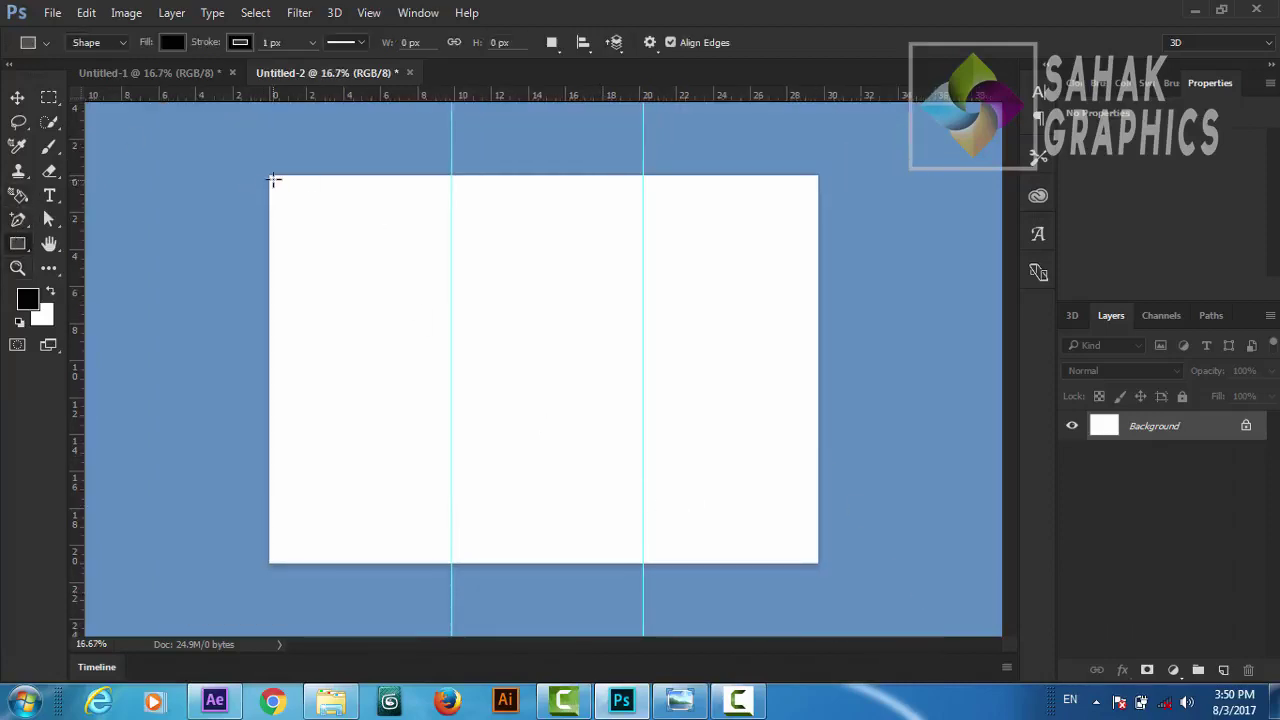
mouse_move(267, 176)
mouse_down()
mouse_move(782, 523)
mouse_move(815, 563)
mouse_up()
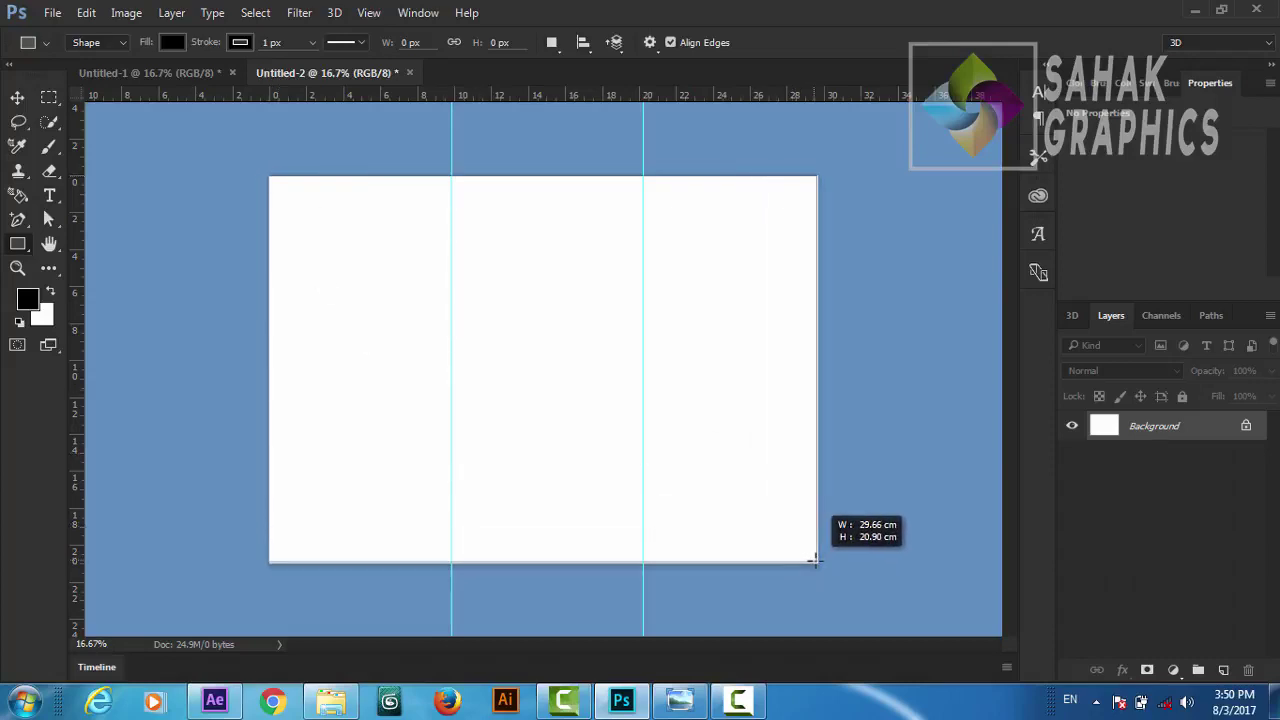
drag(815, 563, 815, 563)
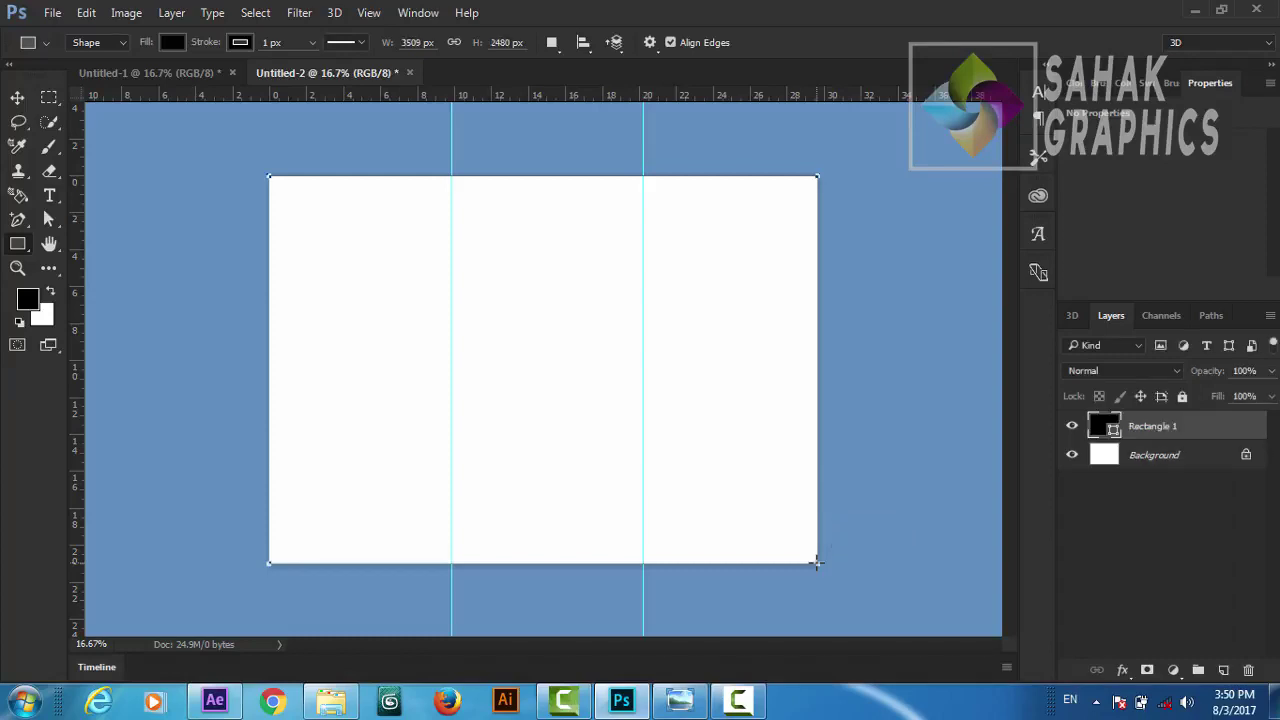
click(312, 42)
drag(313, 68, 228, 80)
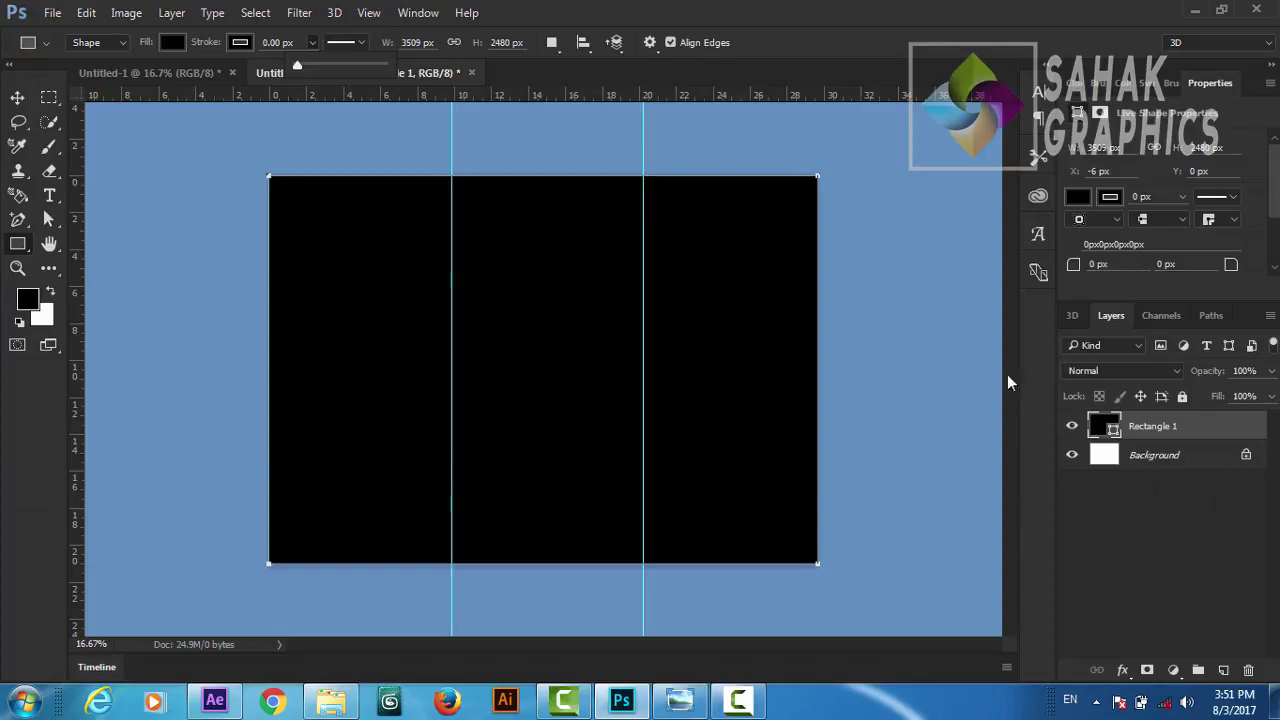
Step: Add a Gradient Overlay to Rectangle 1 with a dark blue #0014ad stop
click(1122, 679)
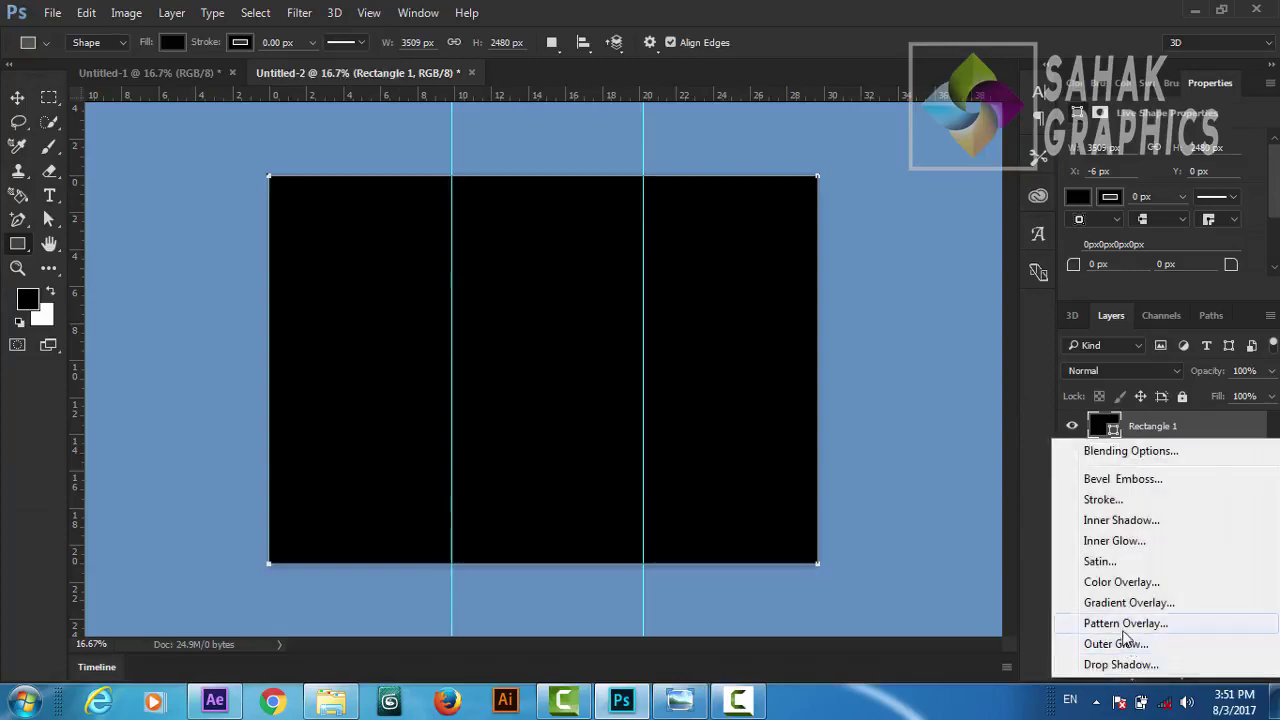
click(1118, 605)
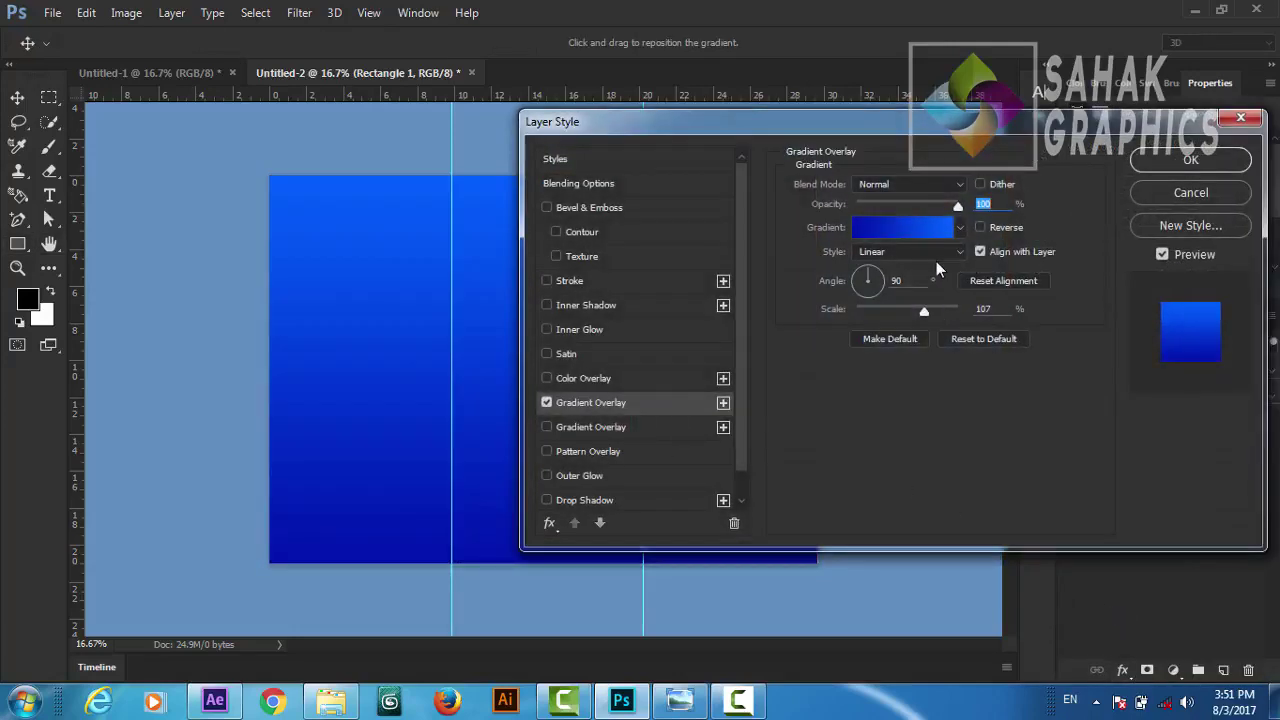
click(926, 229)
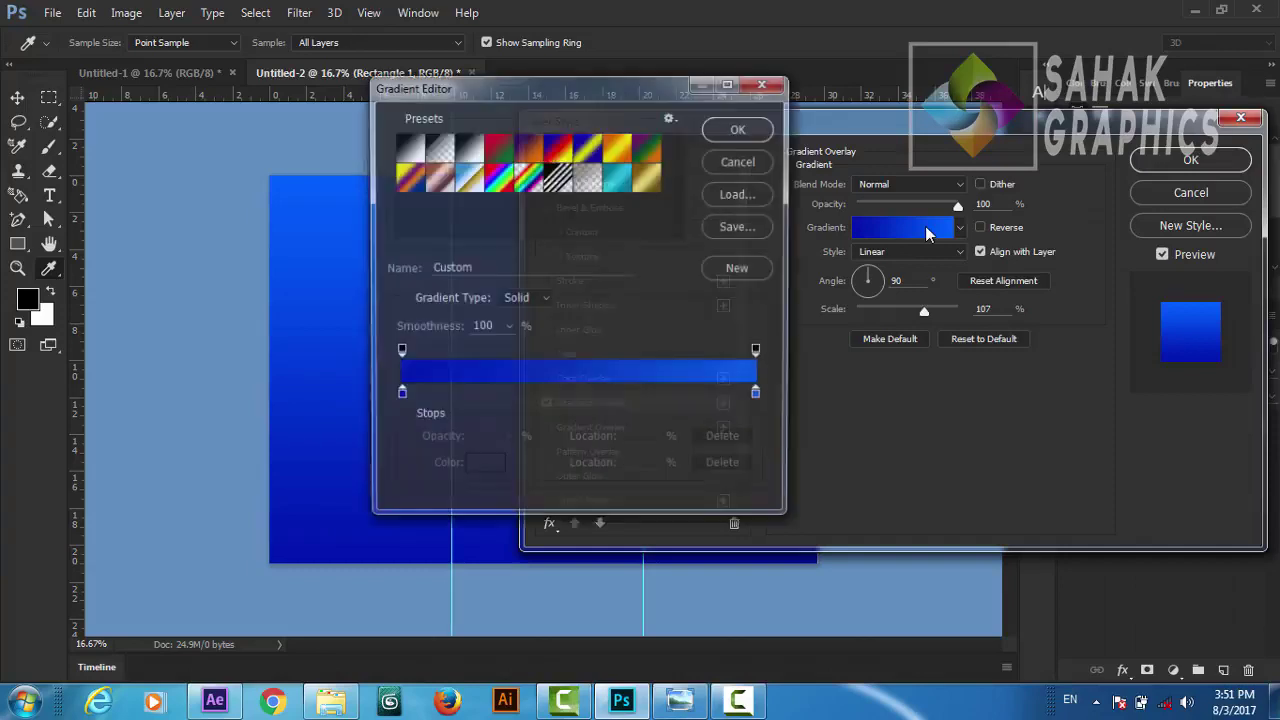
click(398, 397)
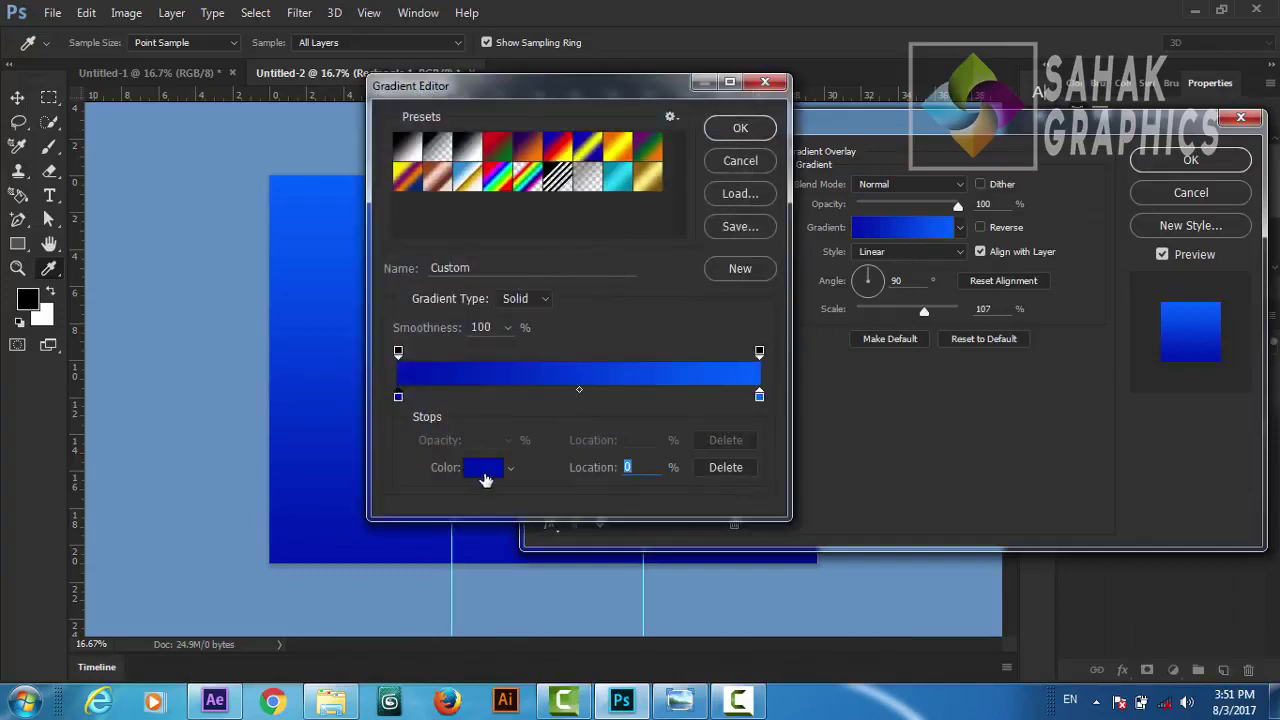
click(483, 470)
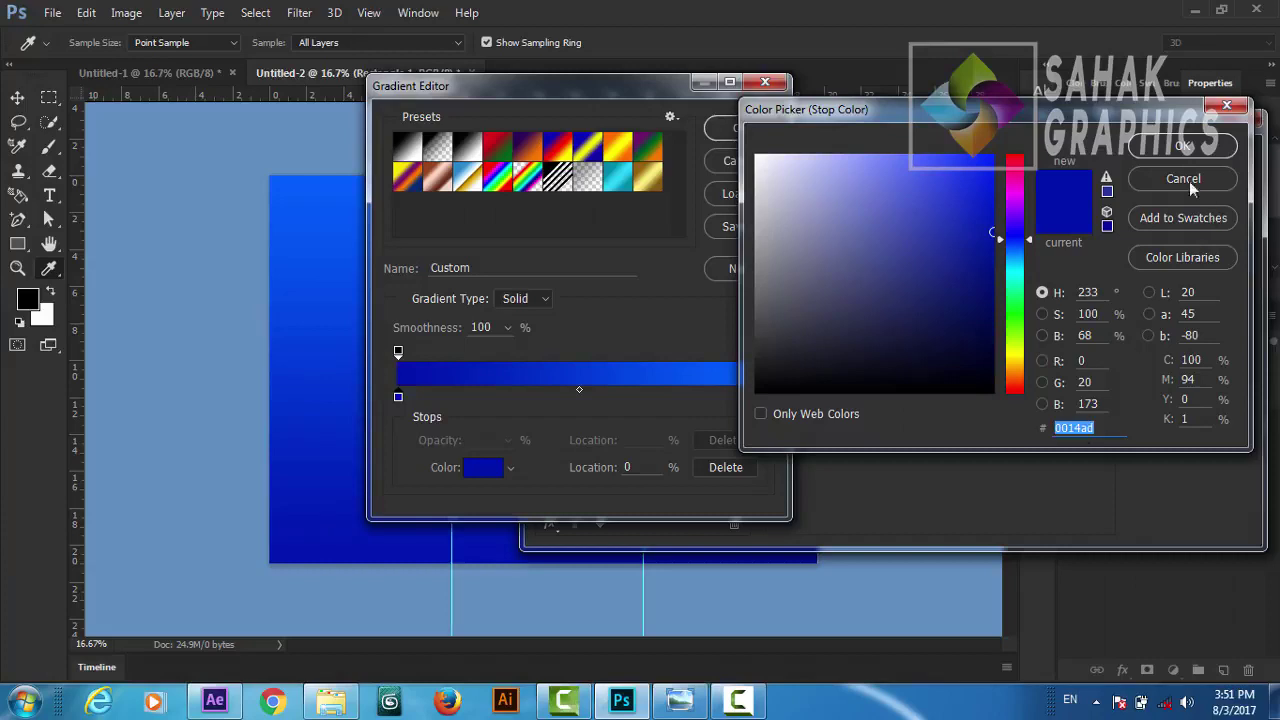
click(1177, 148)
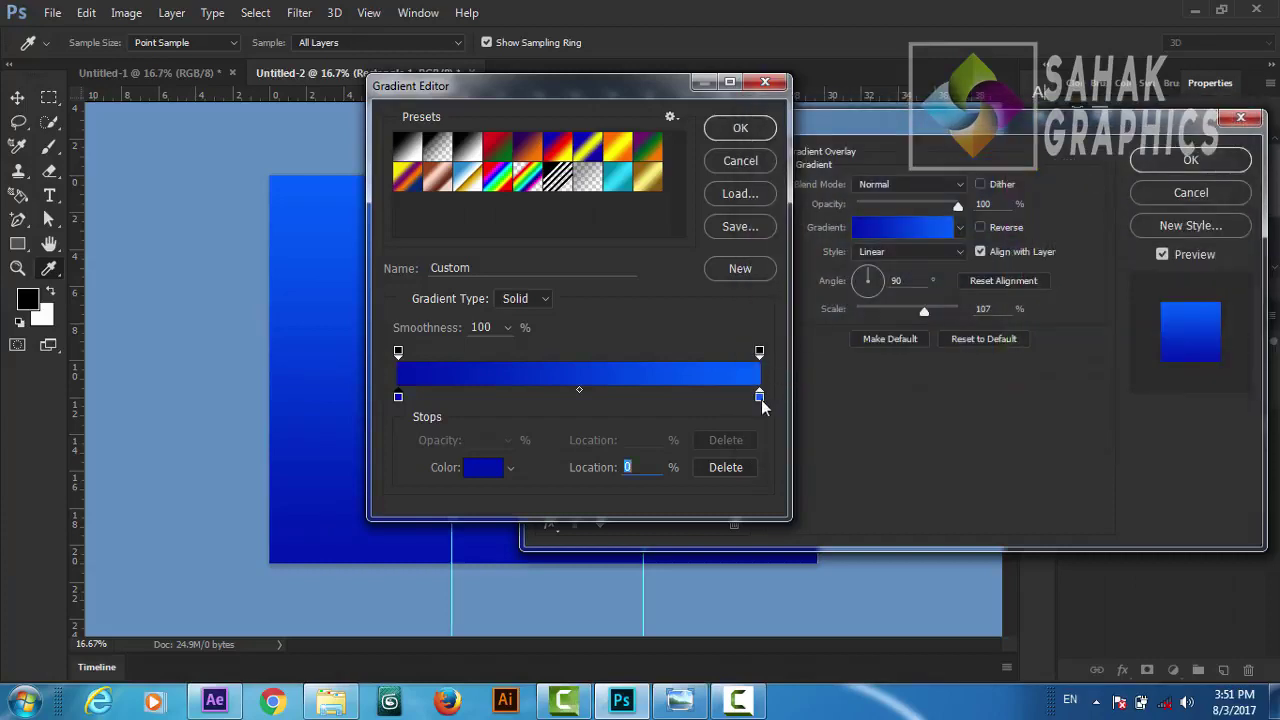
Step: Set the other gradient stop to bright blue #0060ff and apply the overlay
click(759, 397)
click(482, 473)
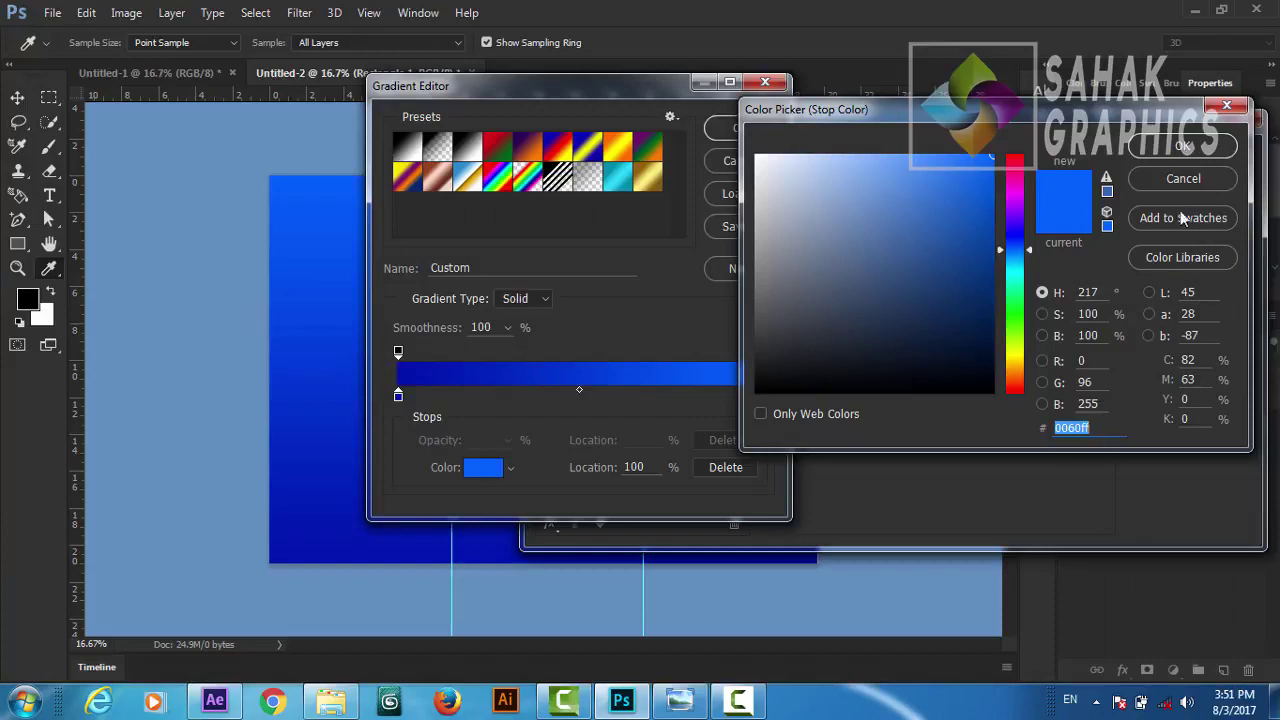
click(1180, 147)
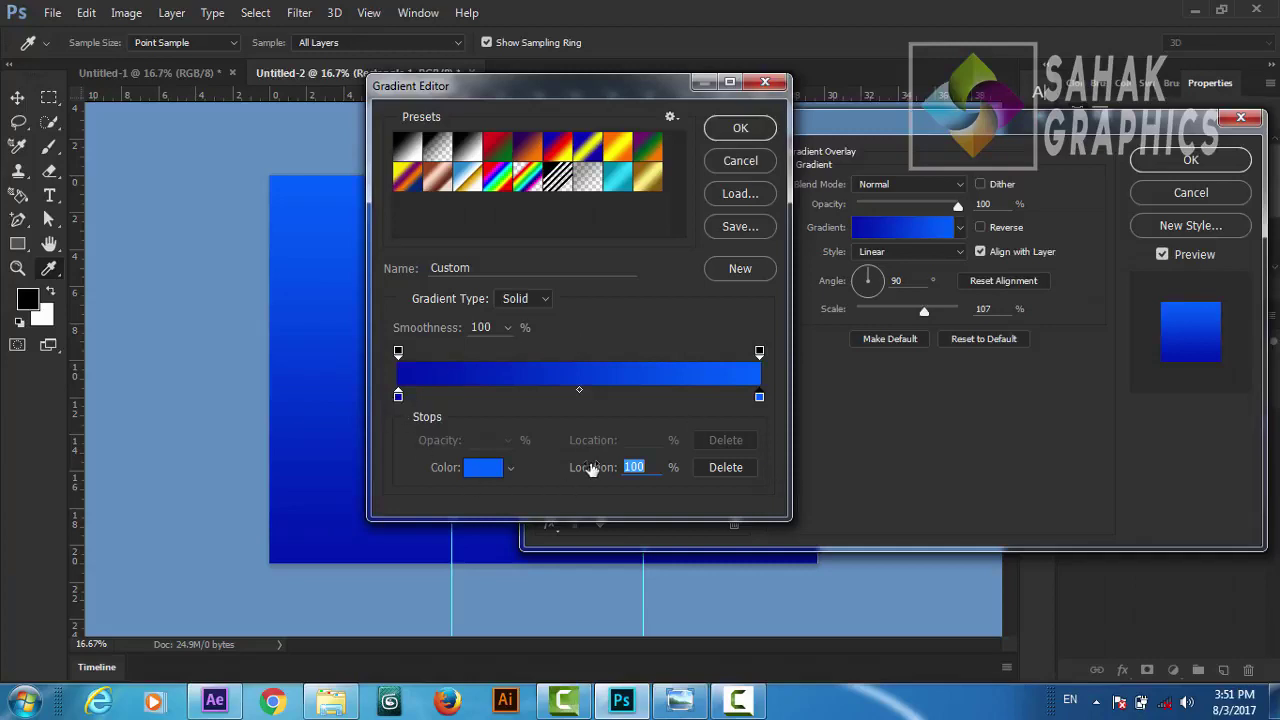
click(740, 130)
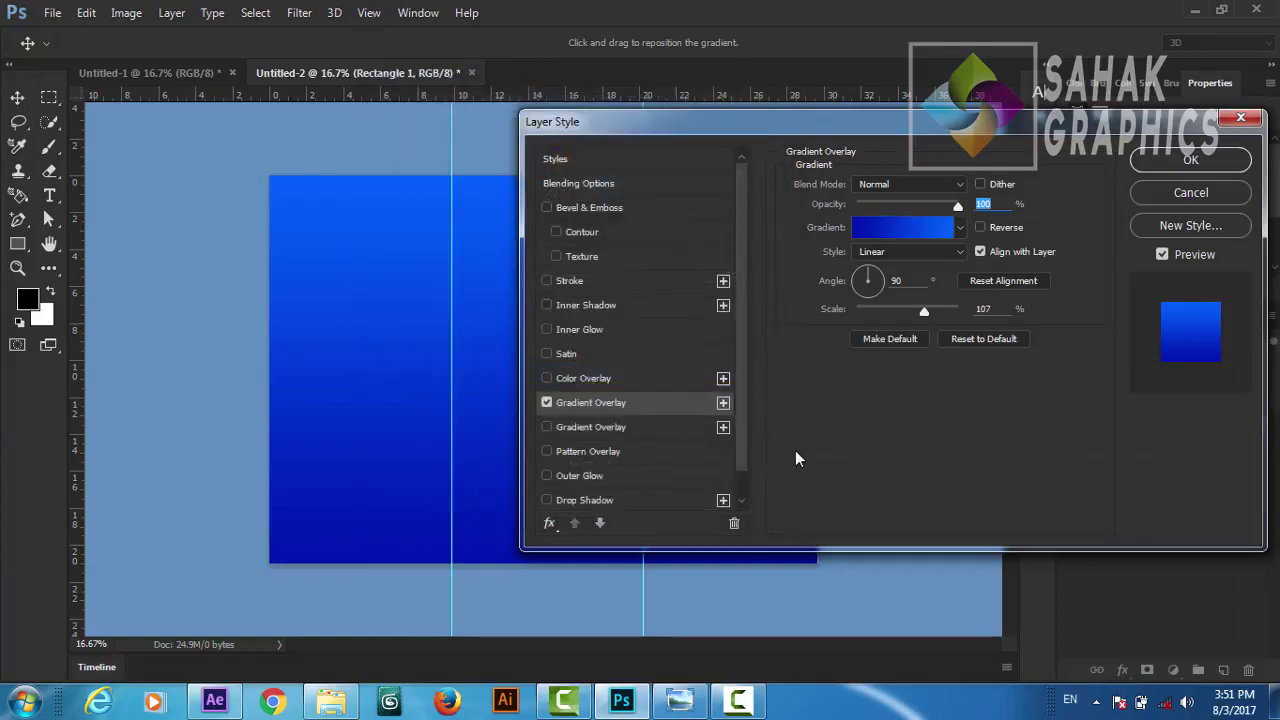
click(1190, 162)
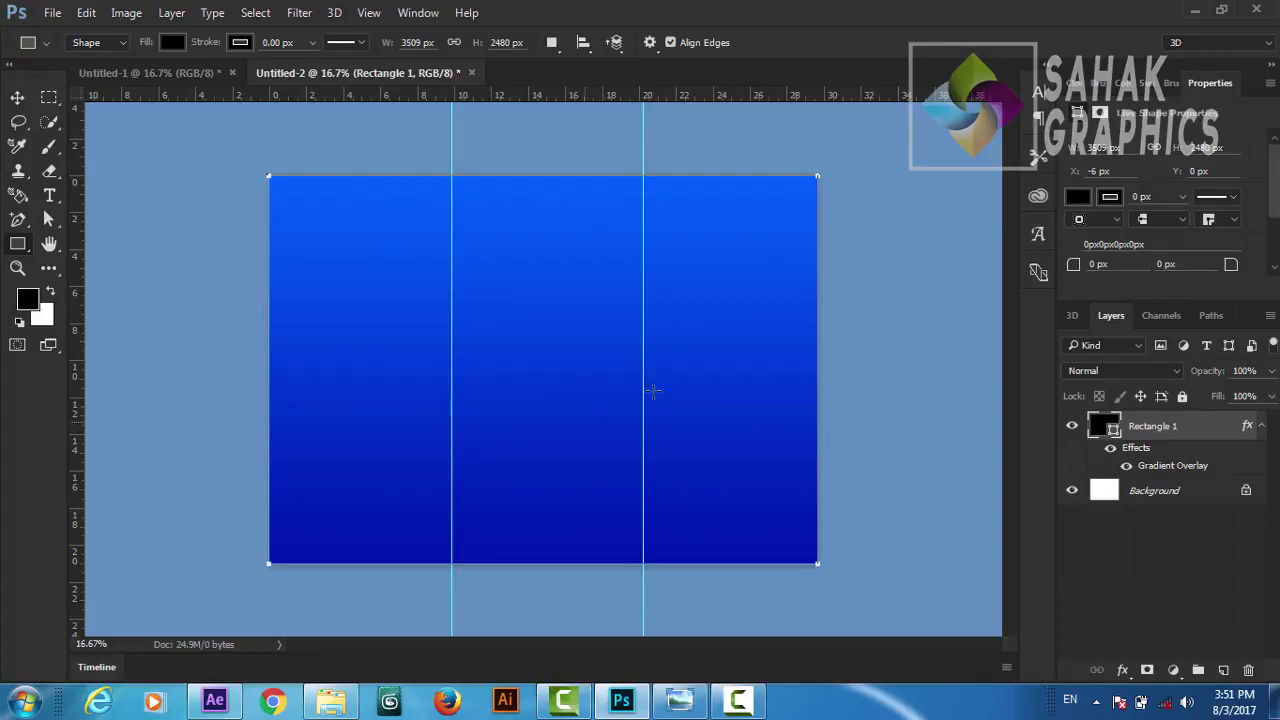
click(1195, 12)
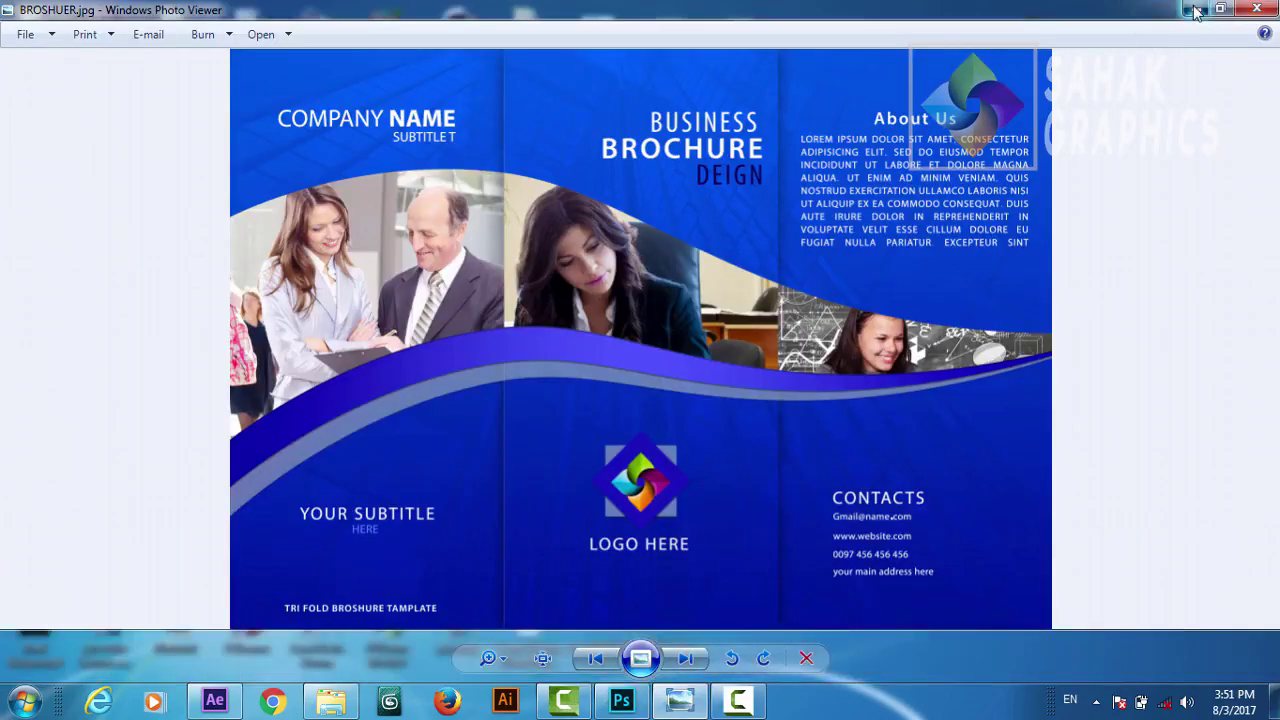
Step: Minimize the reference brochure viewer and open the paxabay image folder
click(1195, 12)
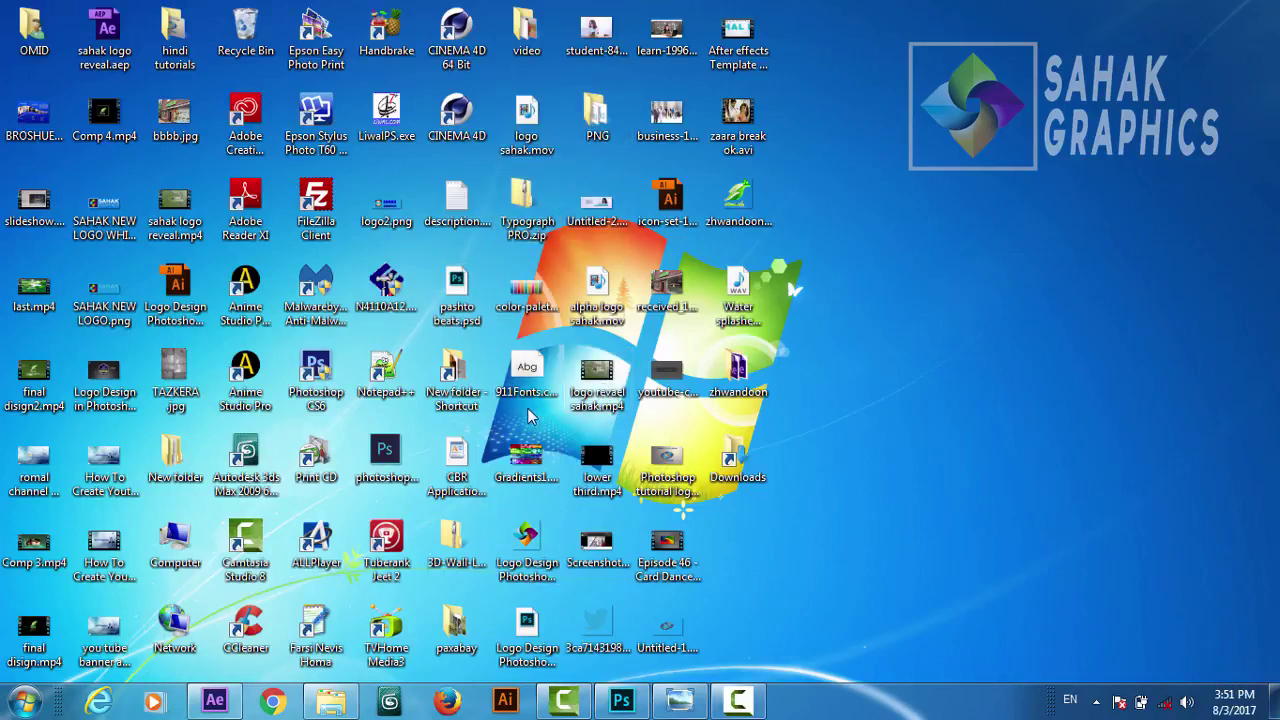
double_click(459, 625)
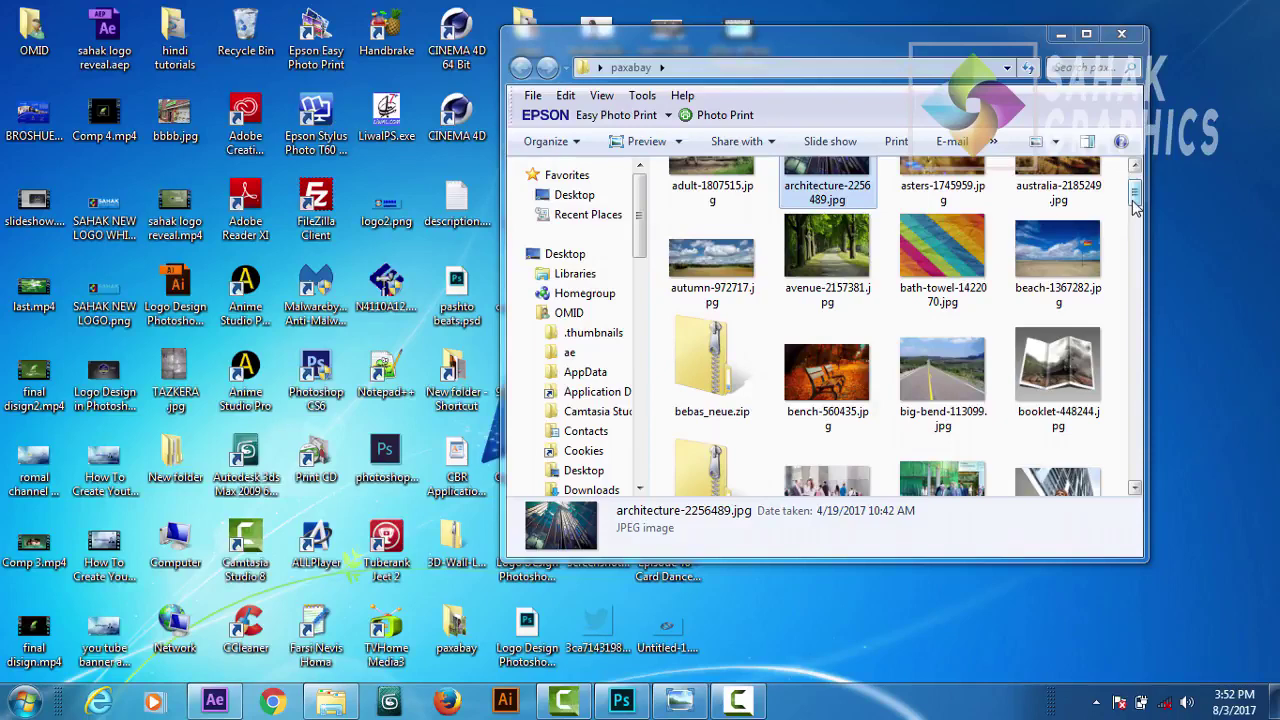
Step: Drag architecture-2256489.jpg from the paxabay folder over to Photoshop
scroll(1134, 203, up, 1)
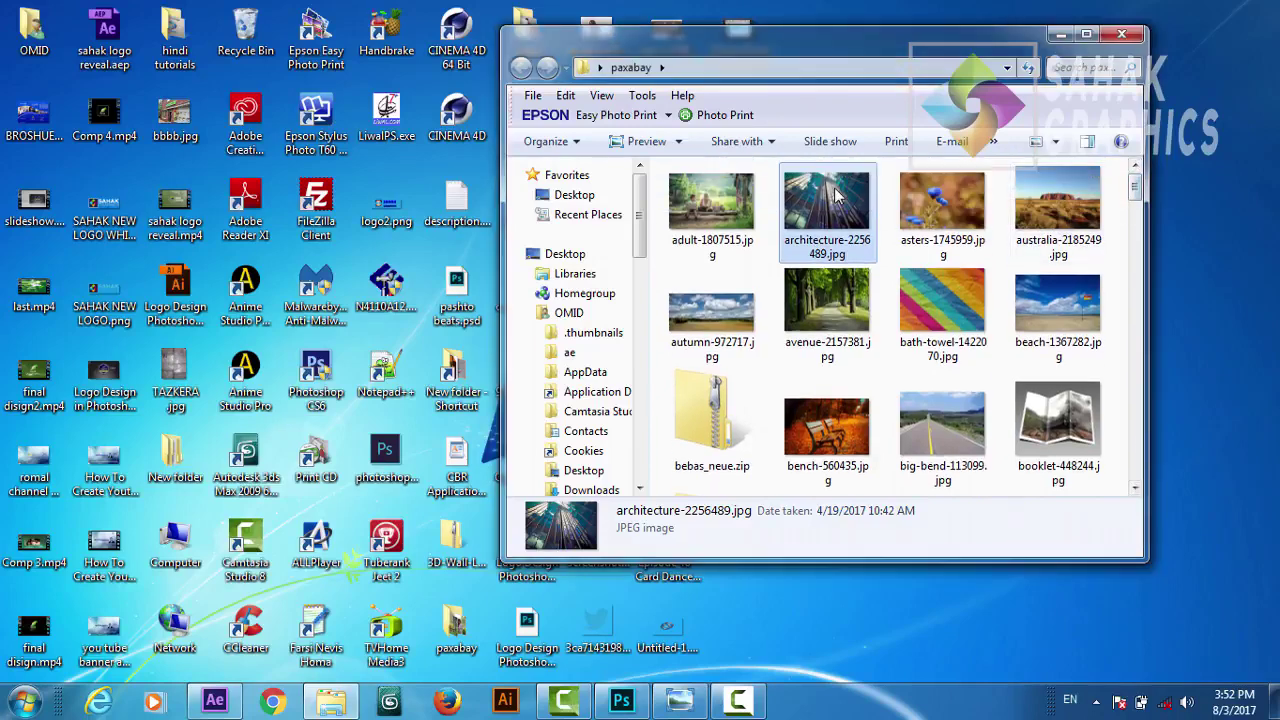
mouse_move(836, 196)
mouse_down()
mouse_move(618, 703)
mouse_move(514, 419)
mouse_up()
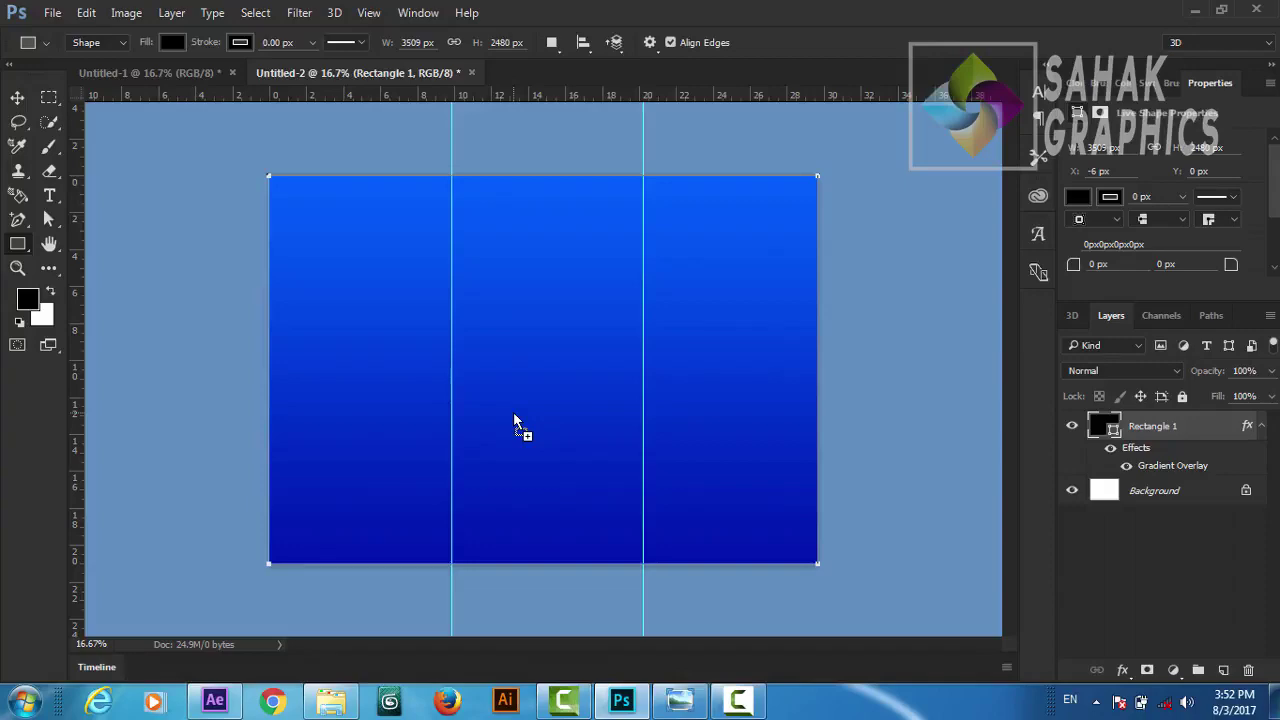
Step: Place the architecture photo on the canvas, scaled to cover the rectangle
drag(514, 419, 514, 419)
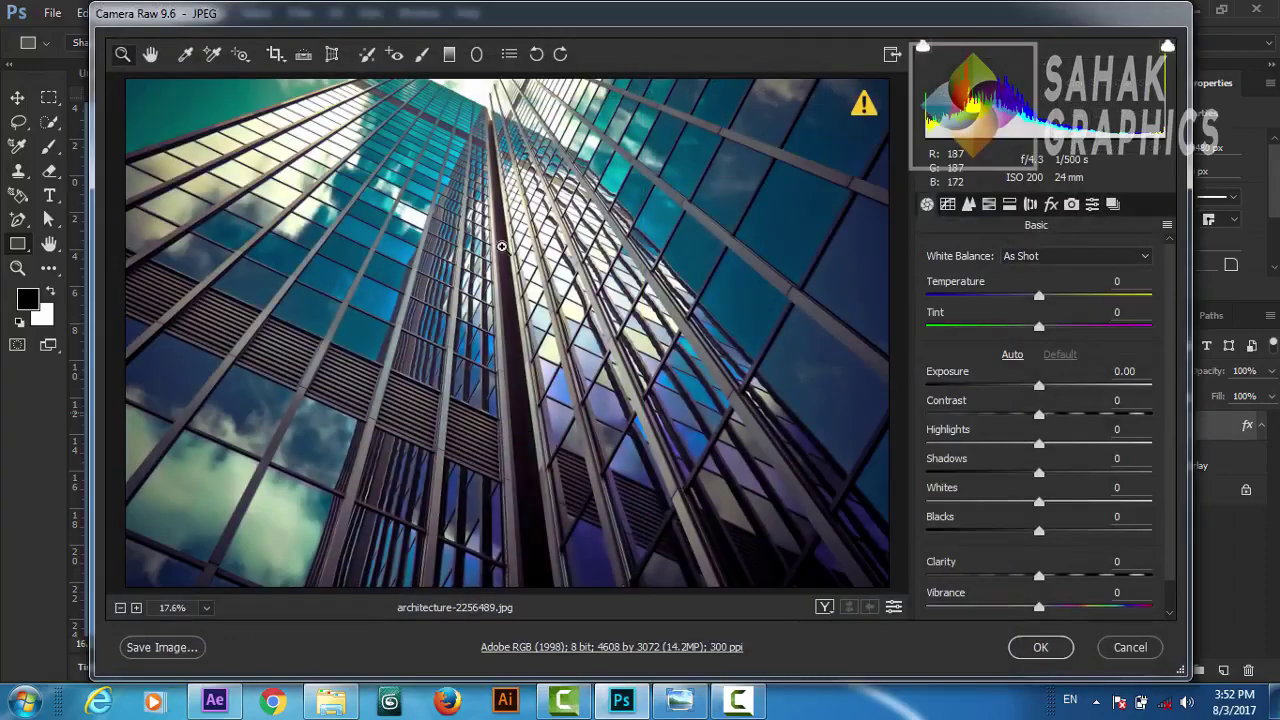
click(1038, 649)
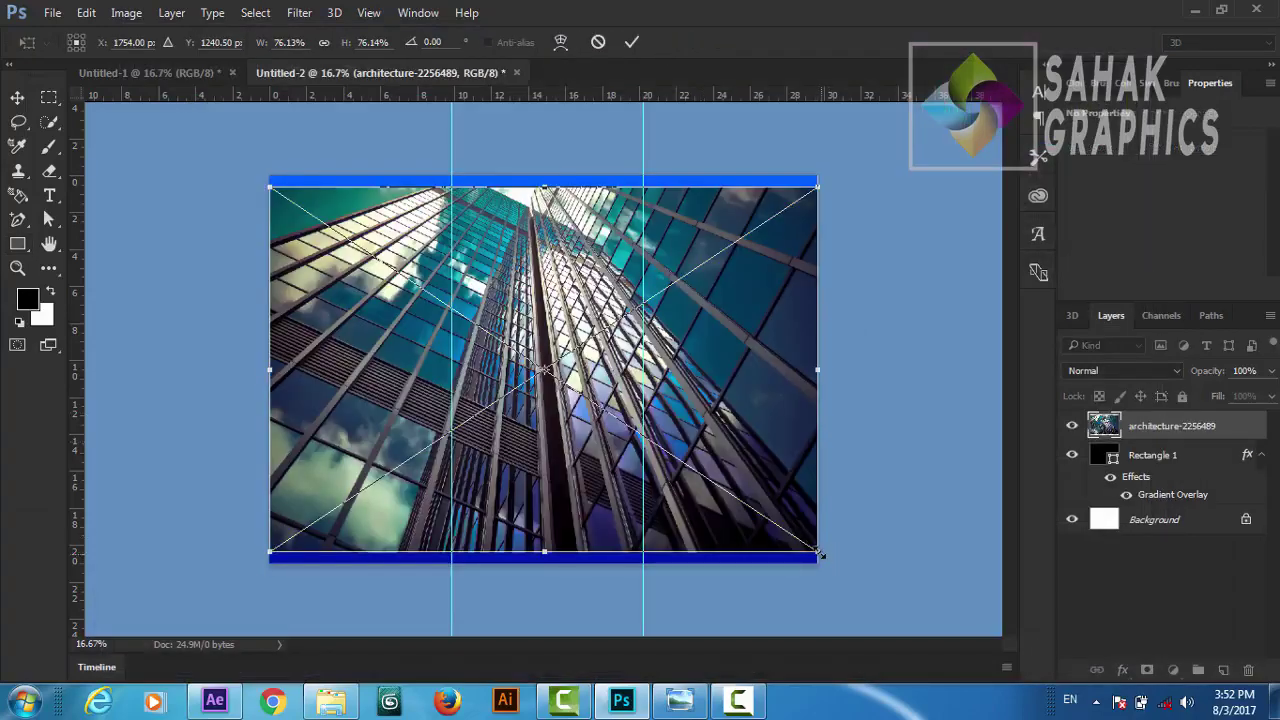
drag(818, 552, 843, 570)
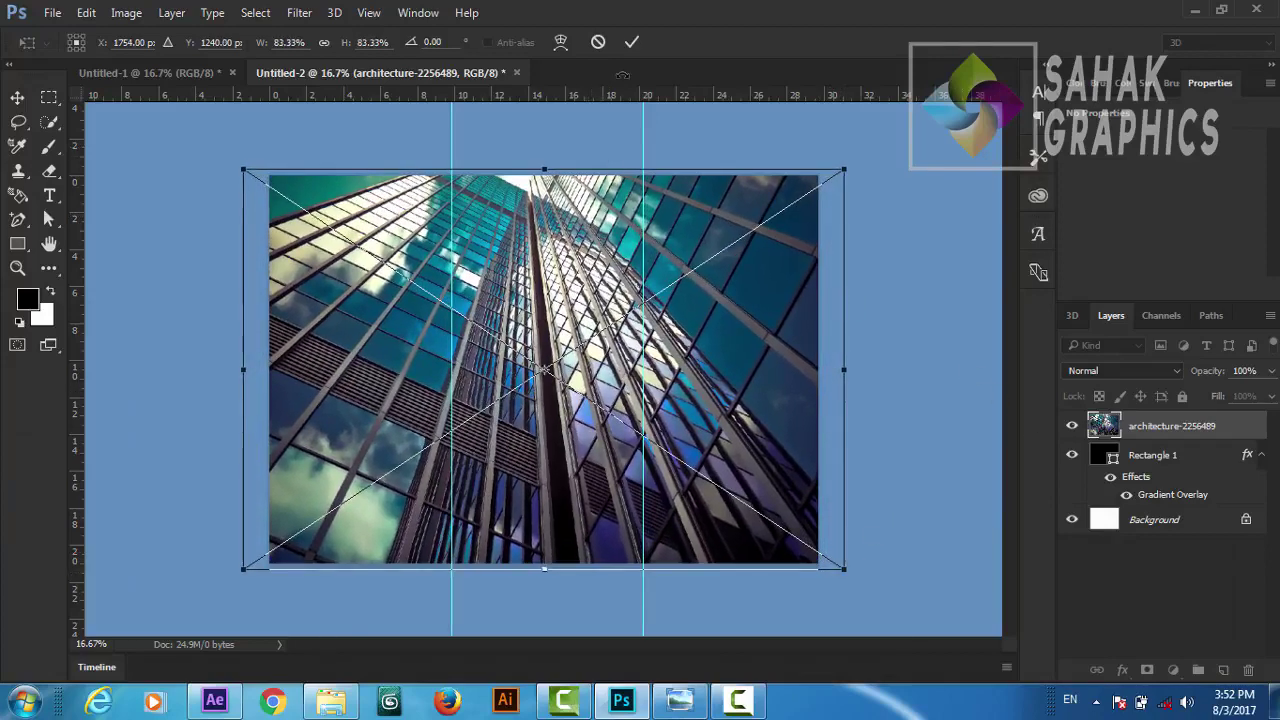
click(632, 42)
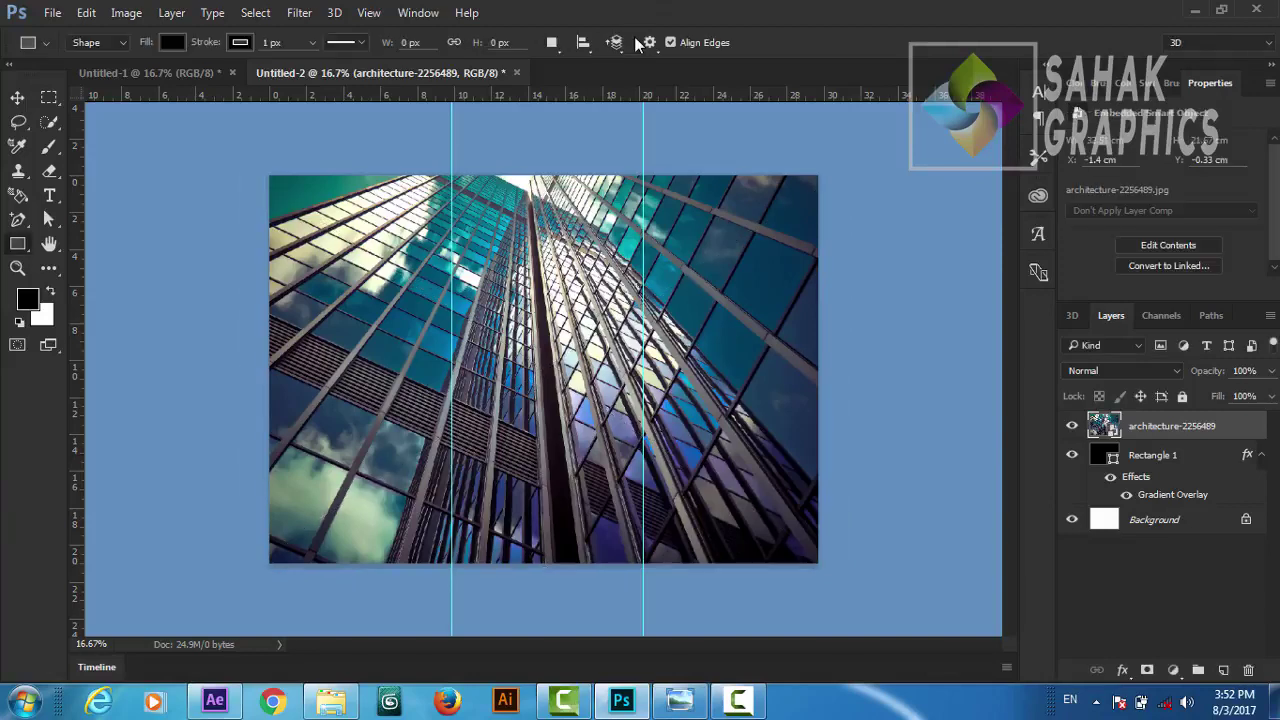
Step: Blend the architecture photo layer with Multiply at 20% opacity
click(1135, 372)
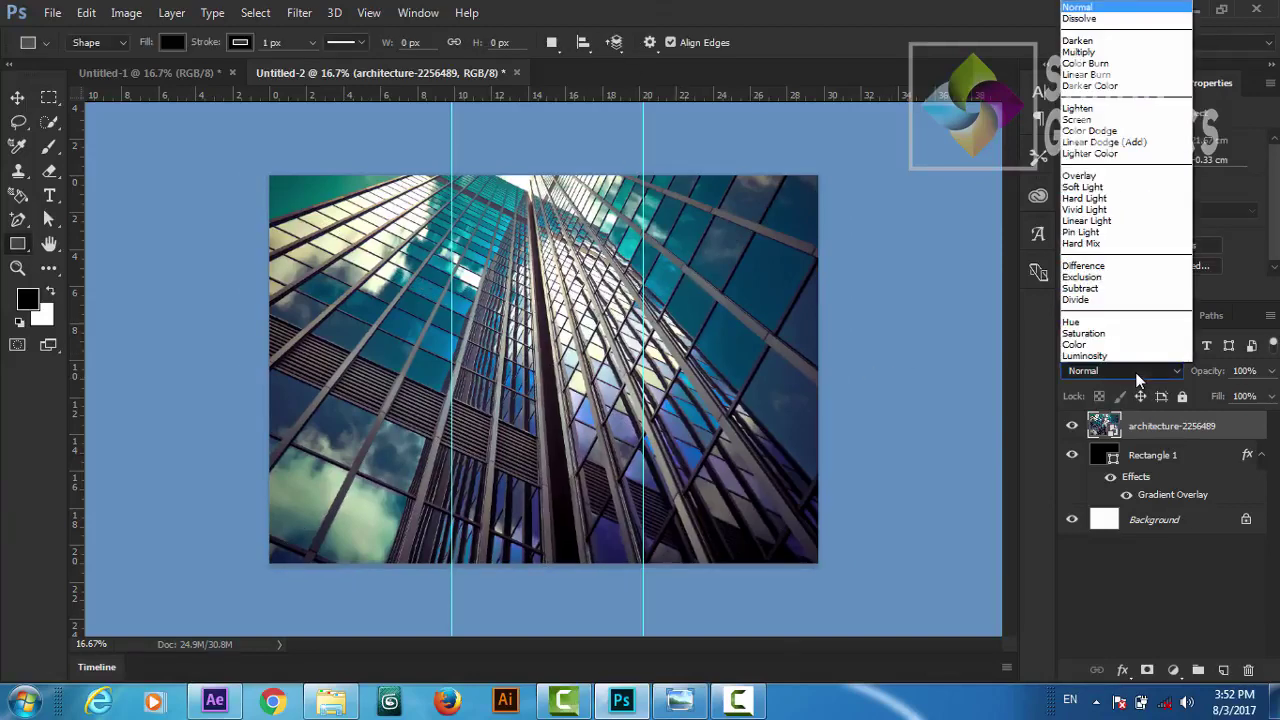
click(1090, 53)
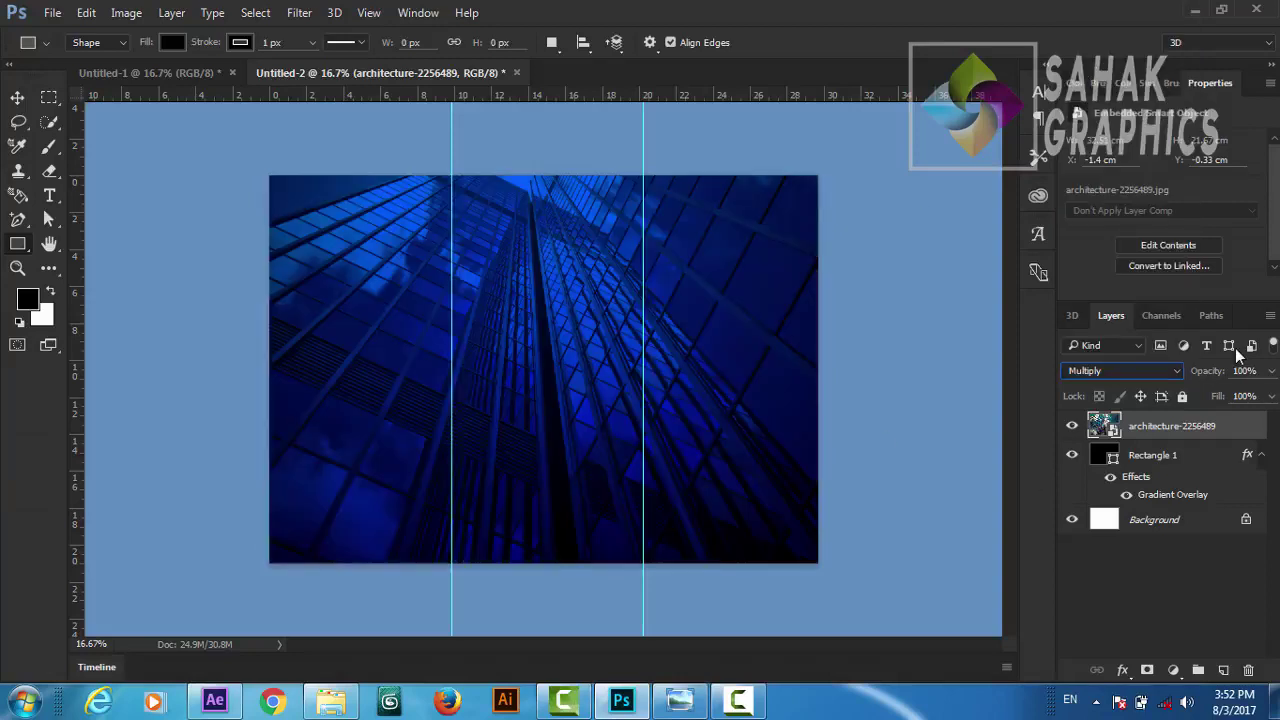
click(1257, 370)
text(20)
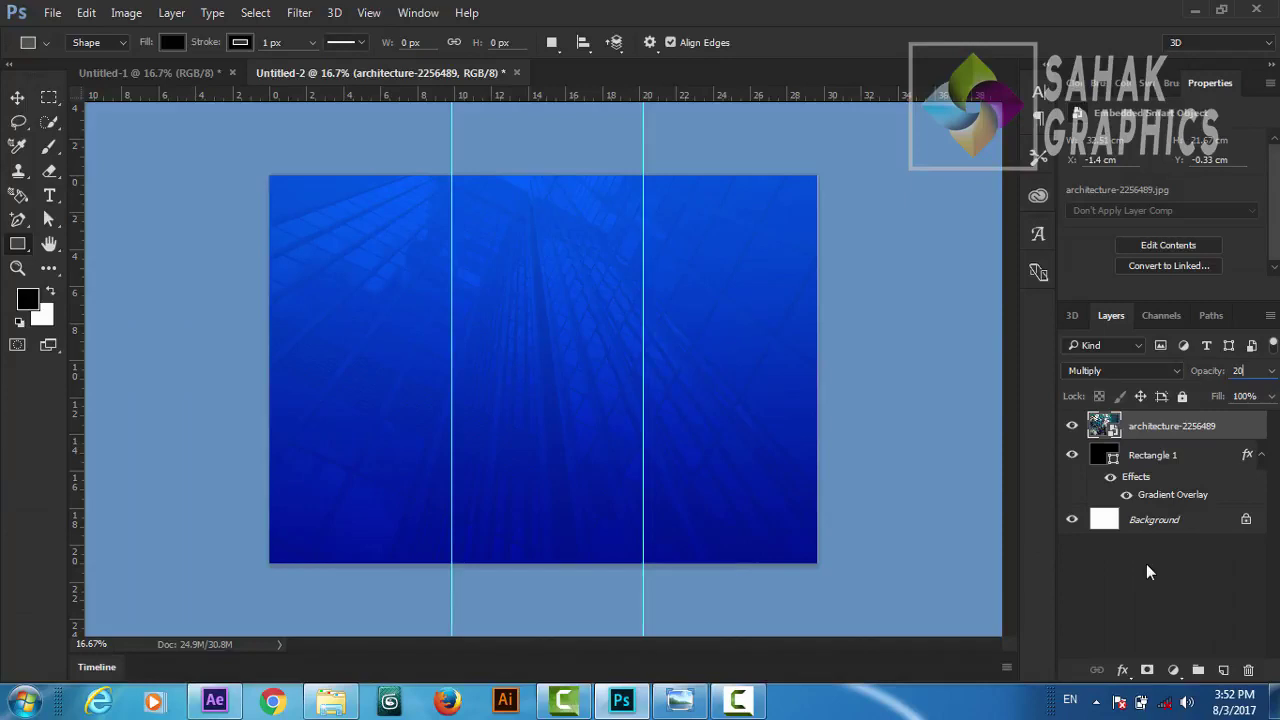
click(1105, 578)
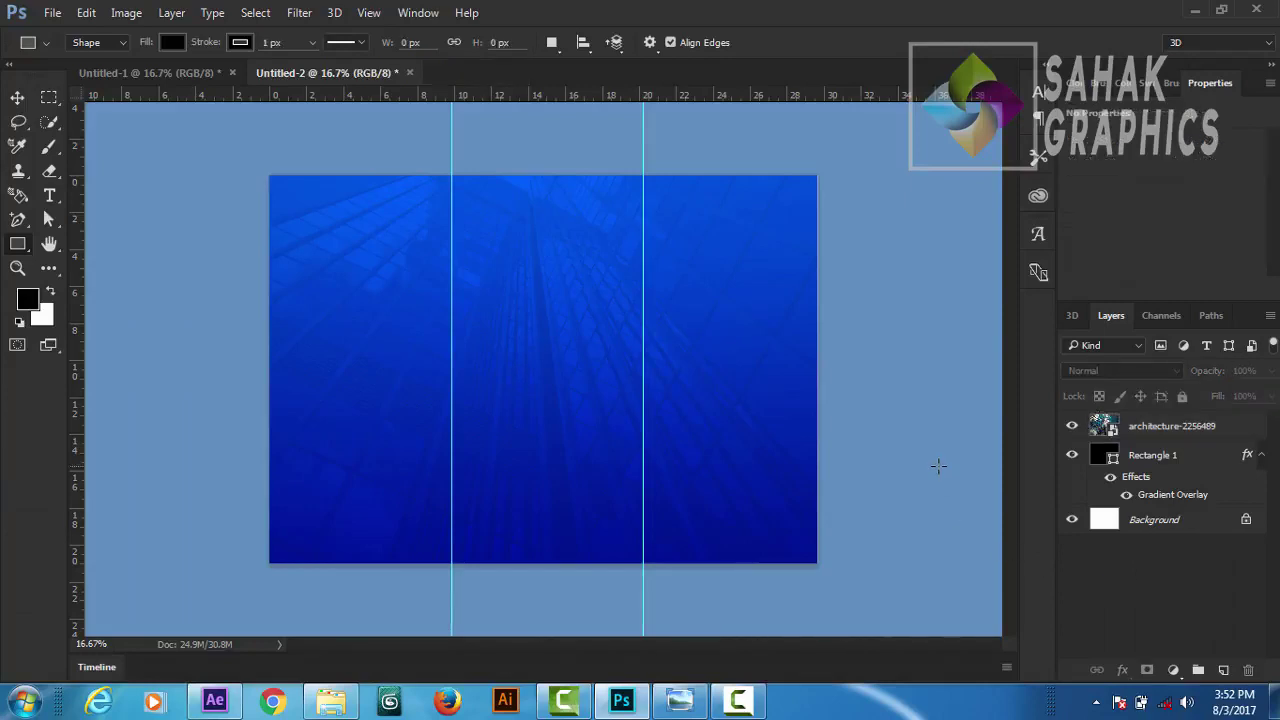
Step: Transform Rectangle 1 so its edges align exactly with the canvas
click(1130, 456)
key(ctrl+t)
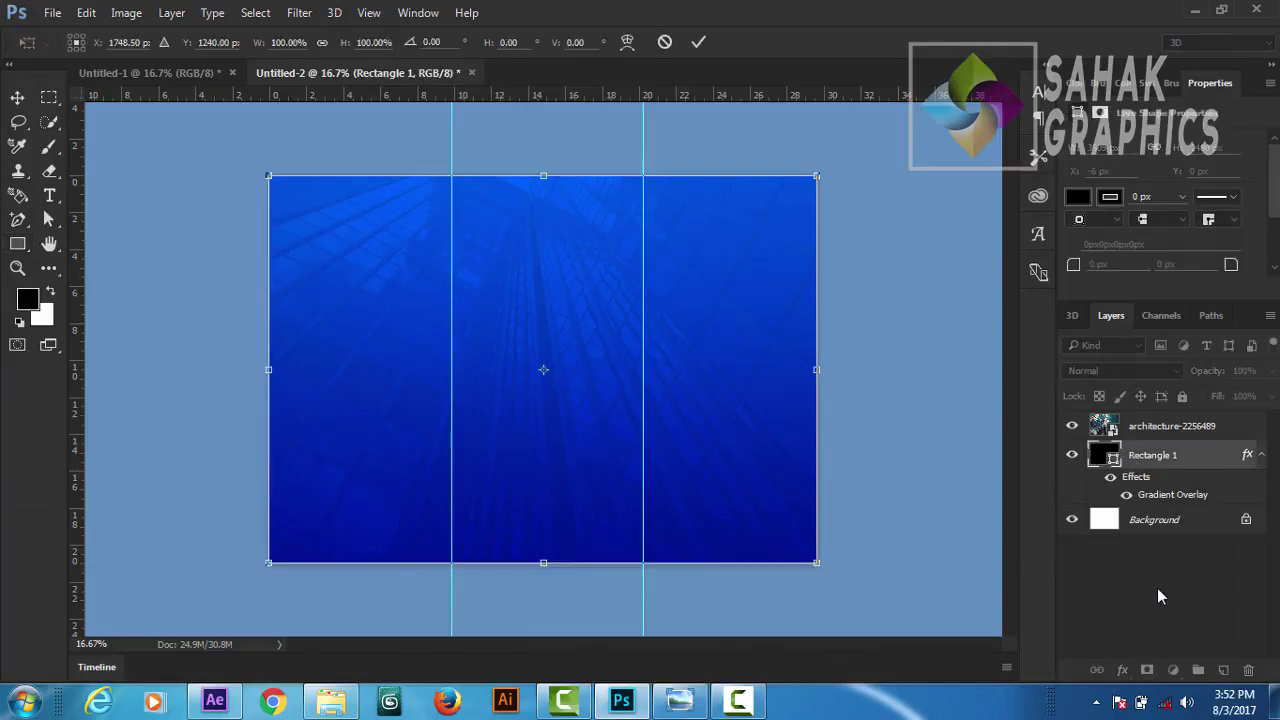
drag(817, 369, 819, 375)
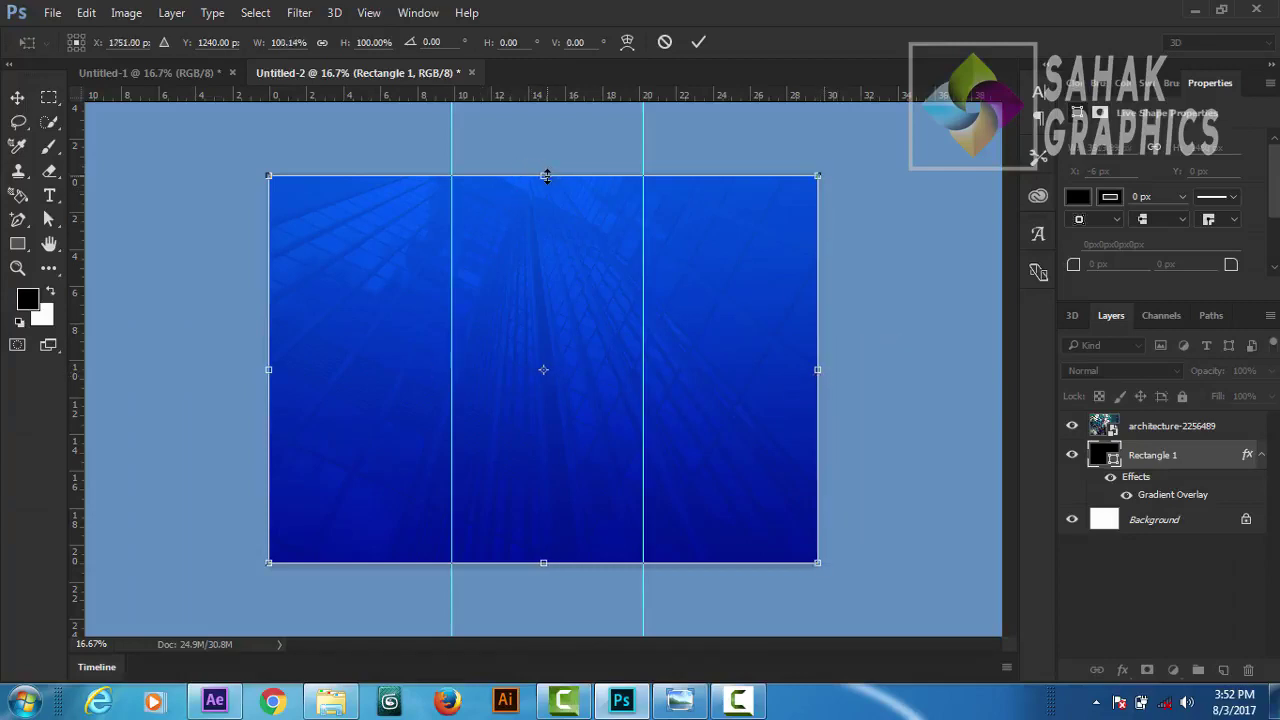
drag(545, 176, 544, 176)
drag(269, 372, 271, 370)
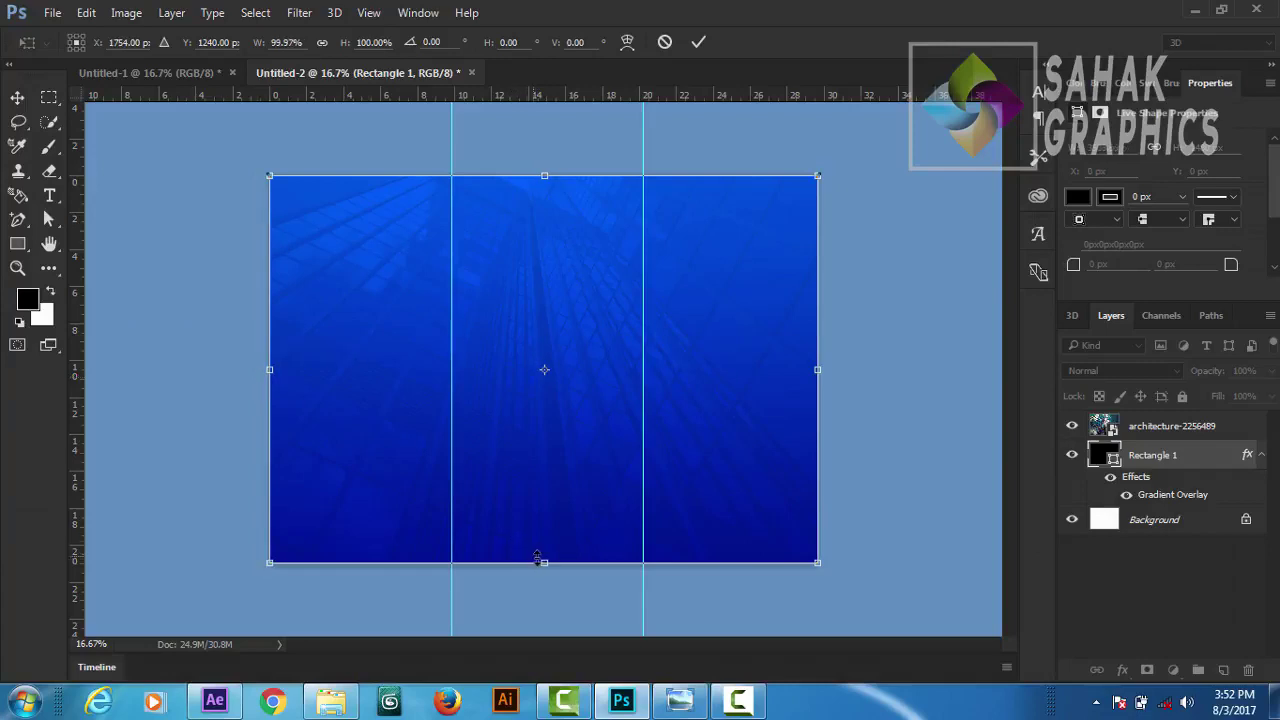
drag(542, 562, 543, 562)
click(698, 41)
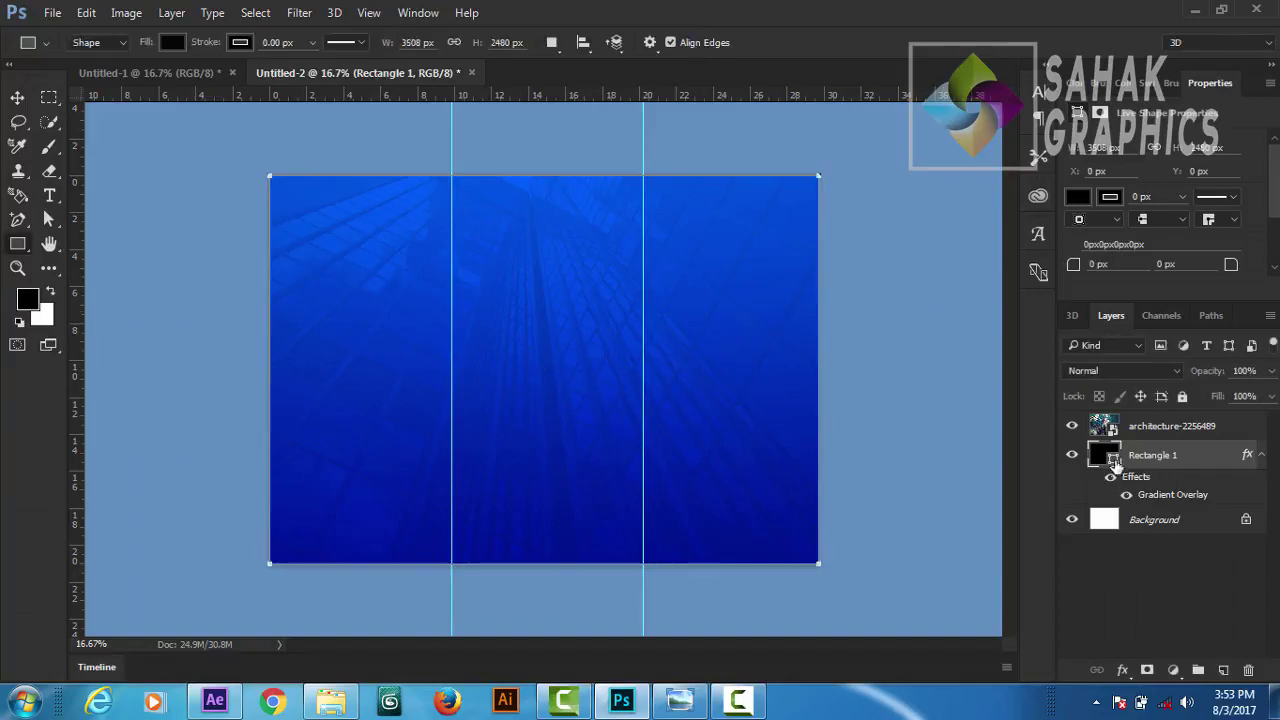
Step: Lock the Rectangle 1 and architecture photo layers
click(1182, 397)
click(1170, 426)
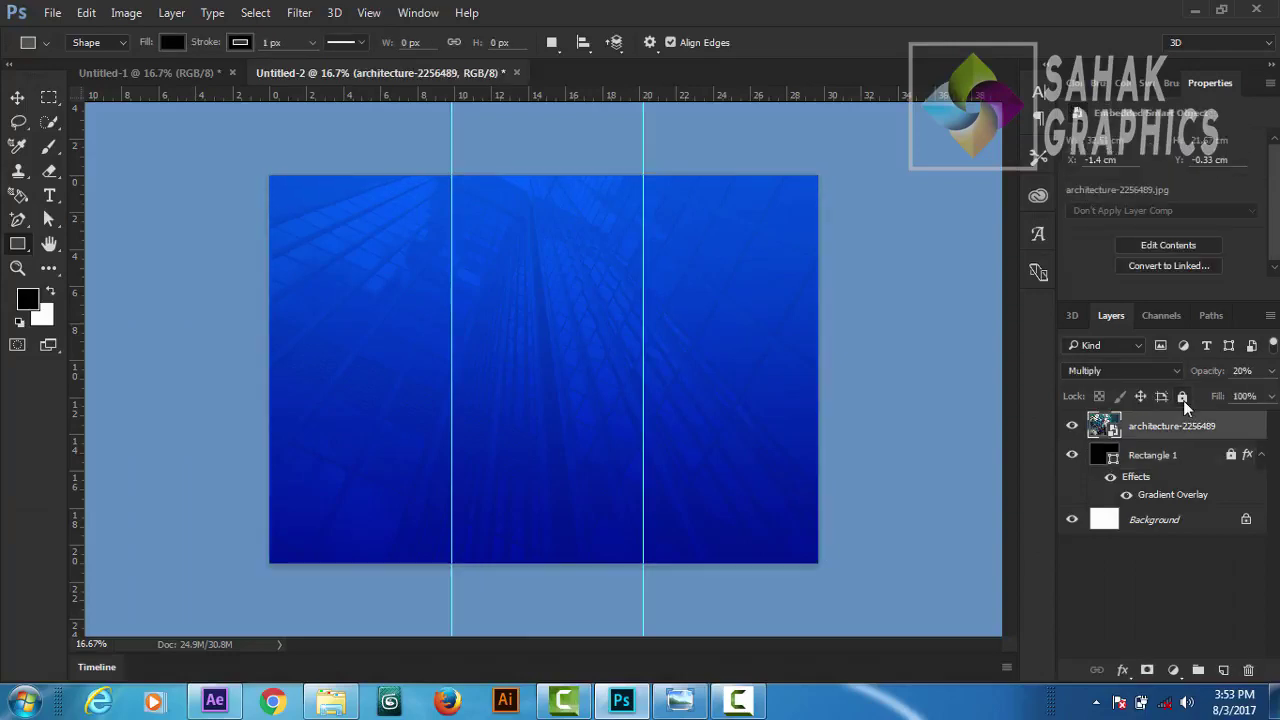
click(1182, 397)
Step: Convert the white Background into Layer 0 and delete it
click(1165, 524)
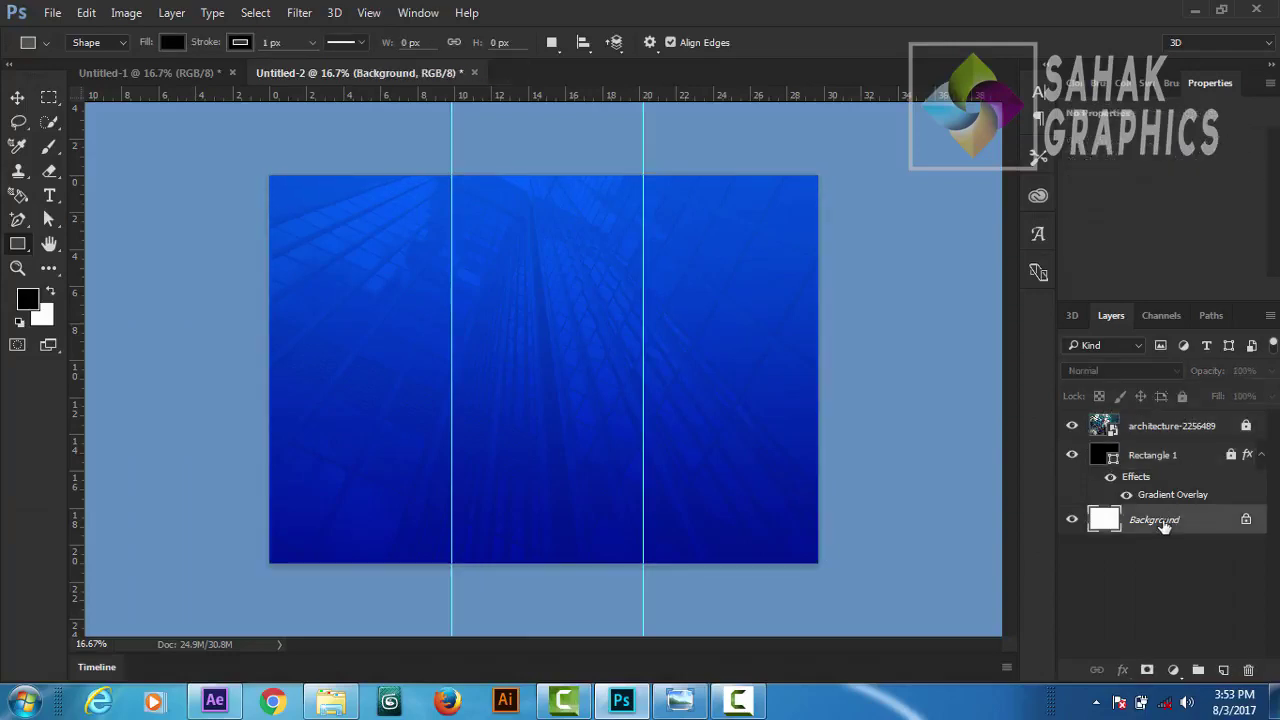
double_click(1163, 522)
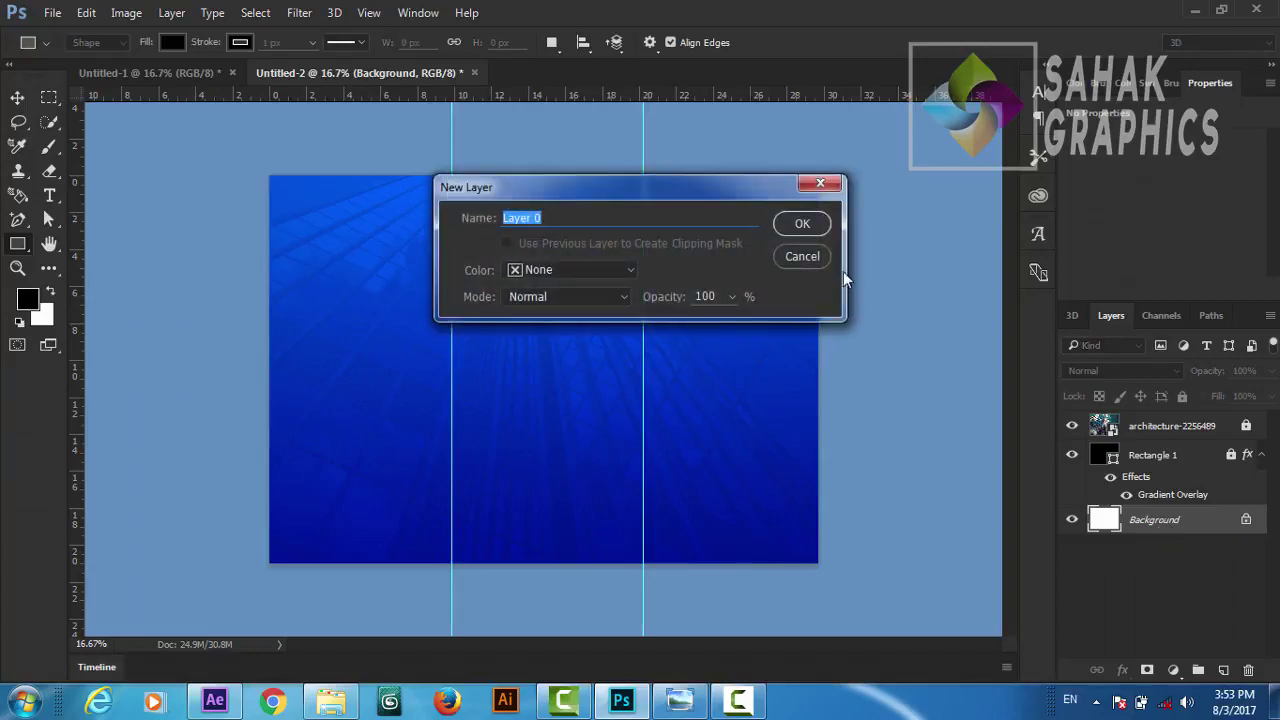
click(806, 223)
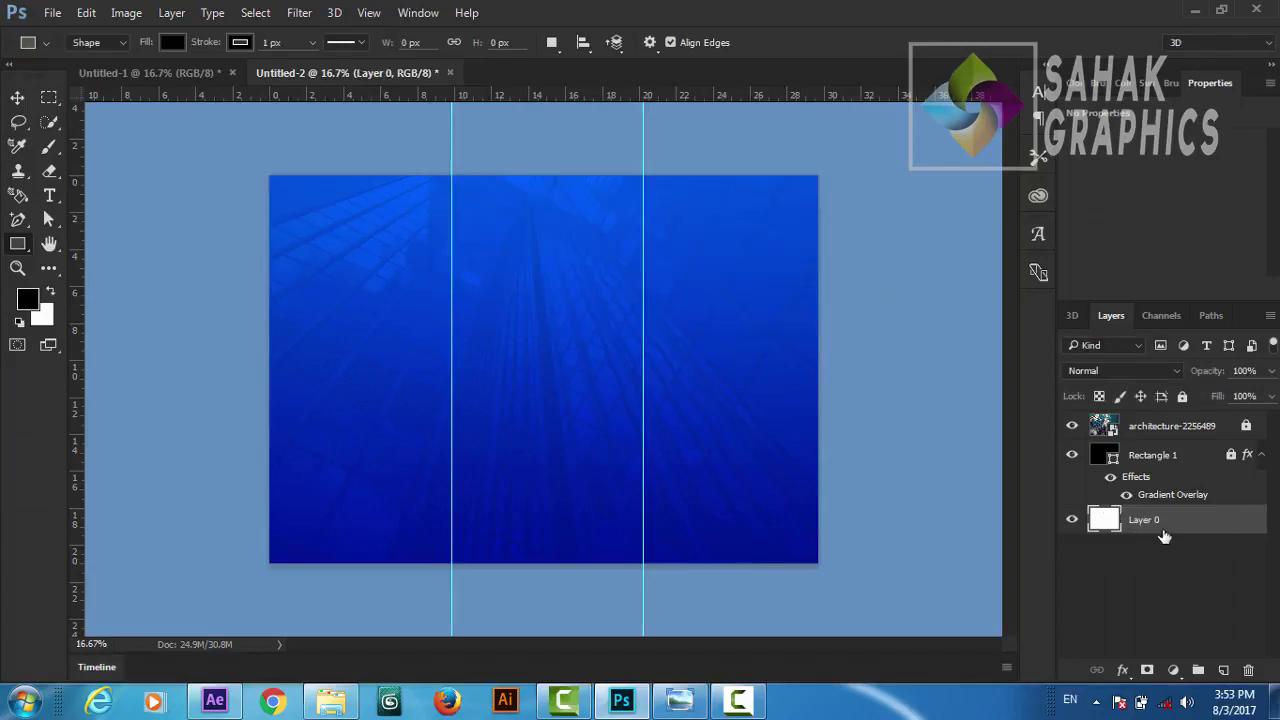
key(Delete)
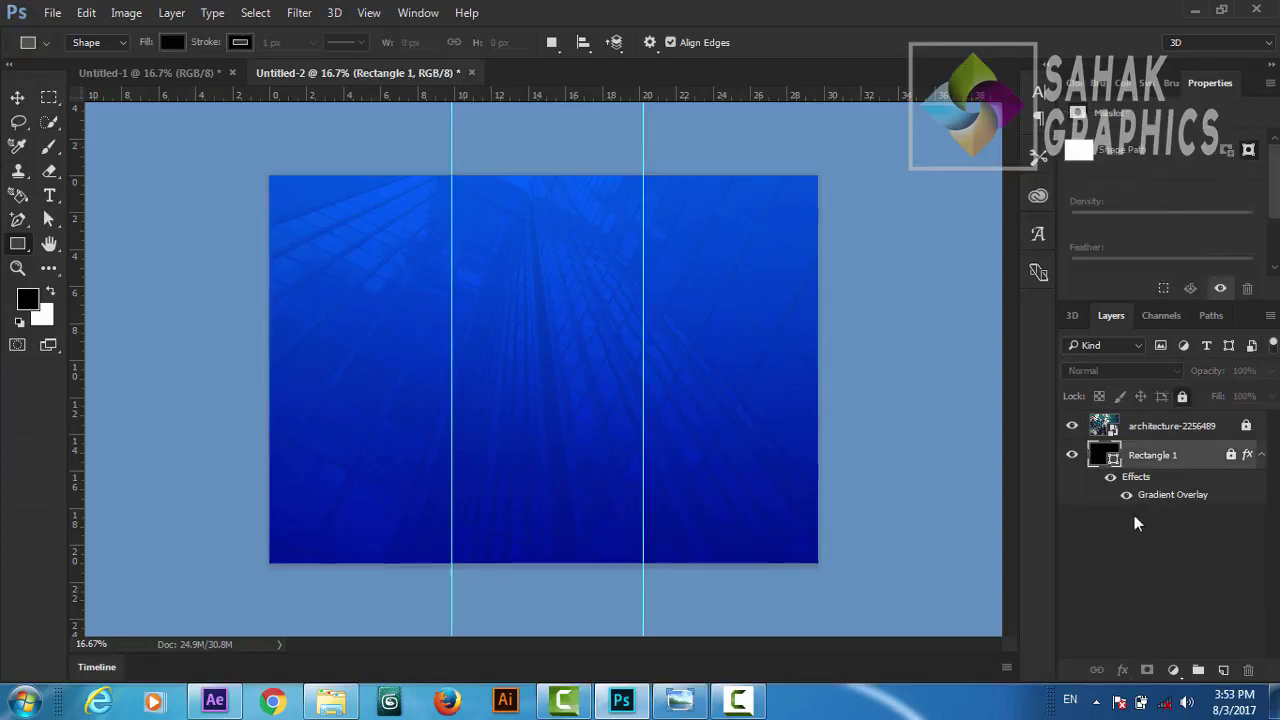
Step: Group the building photo and Rectangle 1 layers into a group named 'bg' and lock it
drag(1155, 456, 1168, 441)
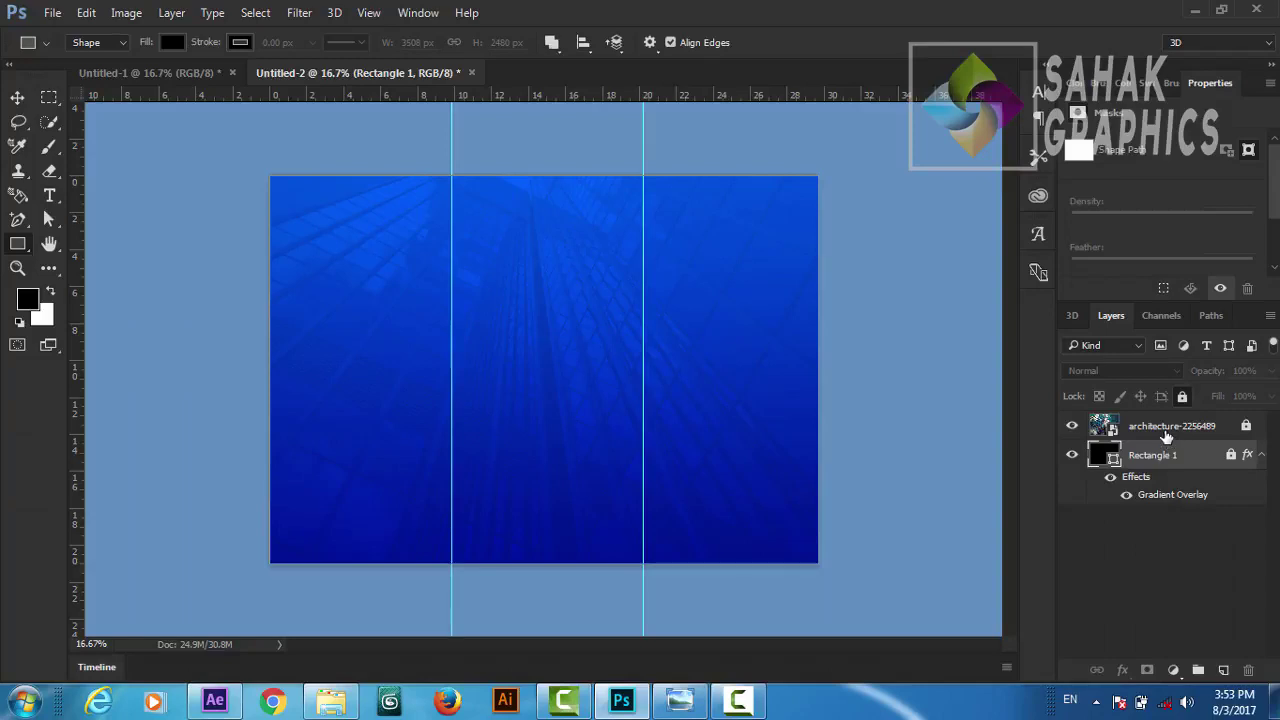
click(1166, 437)
key(ctrl+g)
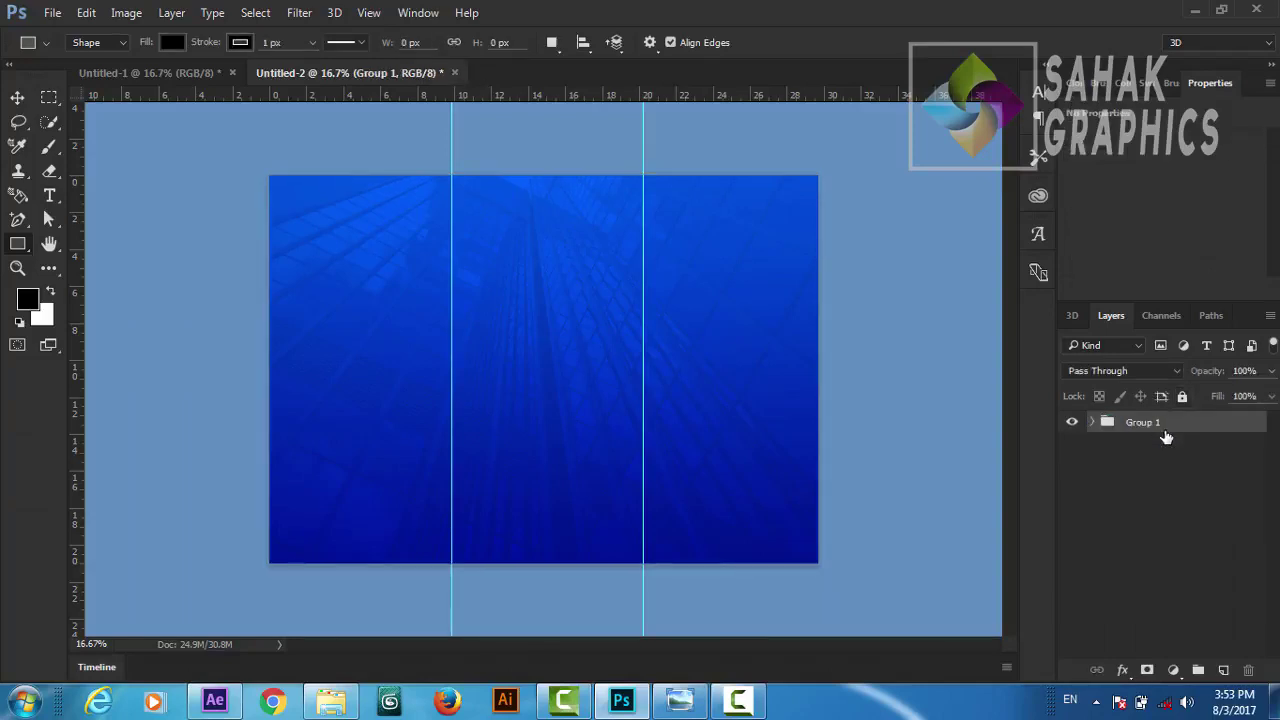
double_click(1155, 422)
text(bg)
click(1160, 474)
click(1155, 425)
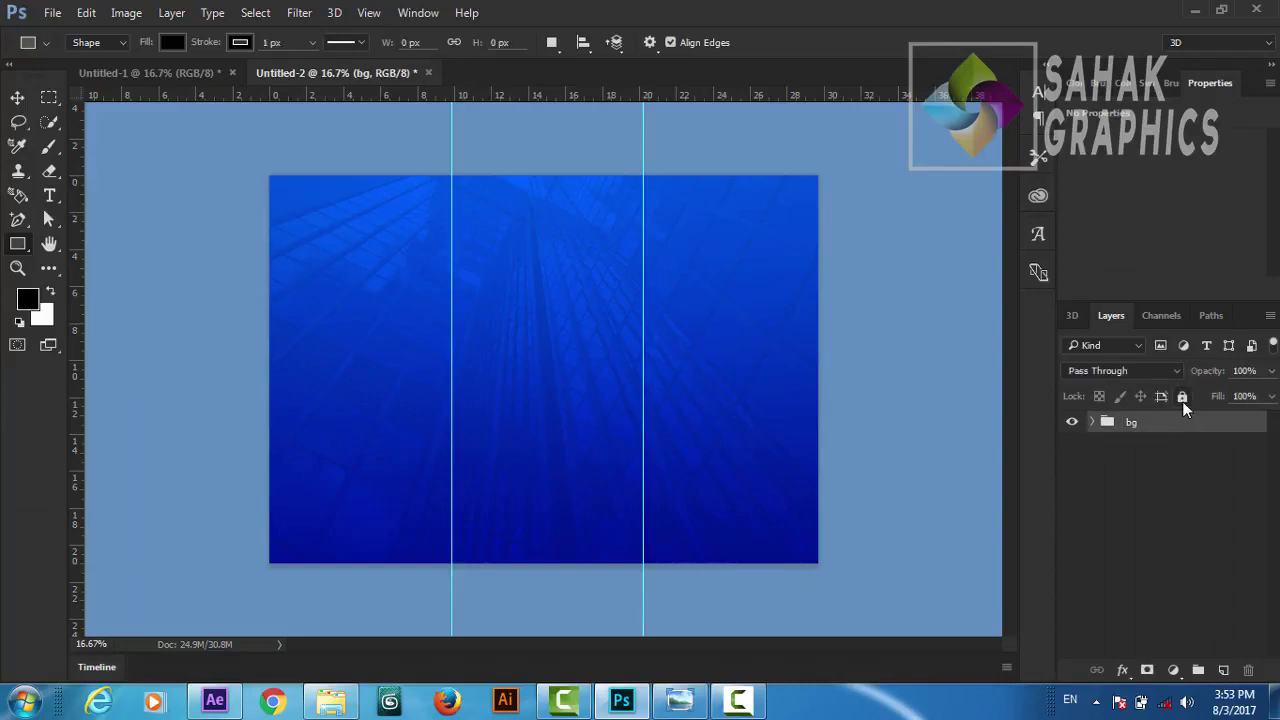
click(1182, 397)
click(1180, 488)
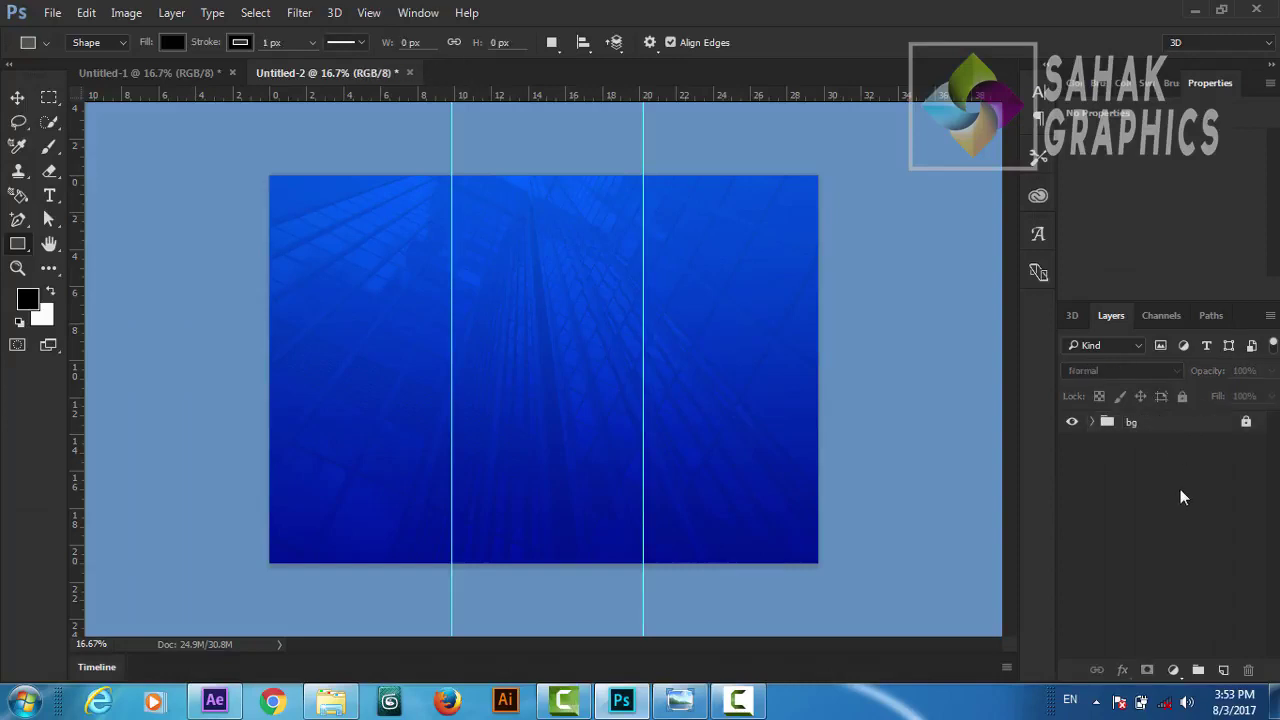
Step: Draw a closed triangular wedge with the Pen in Shape mode, tip at the right edge mid-height
click(18, 220)
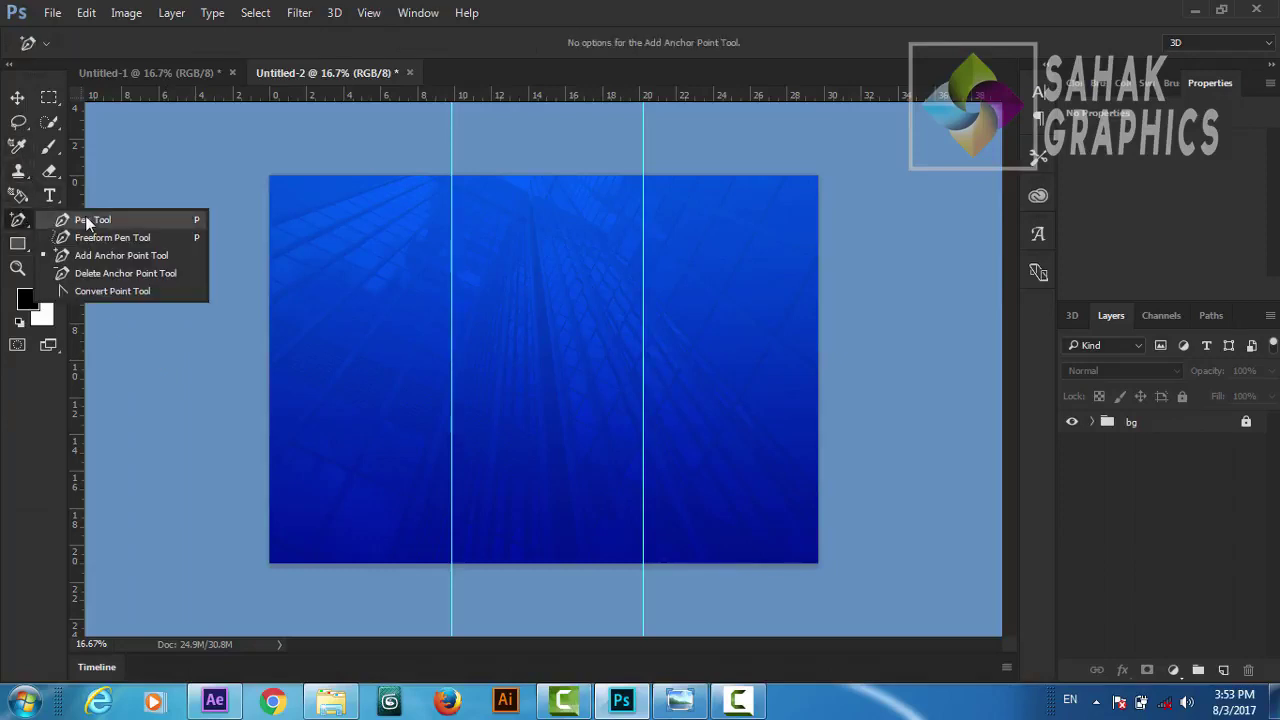
click(92, 220)
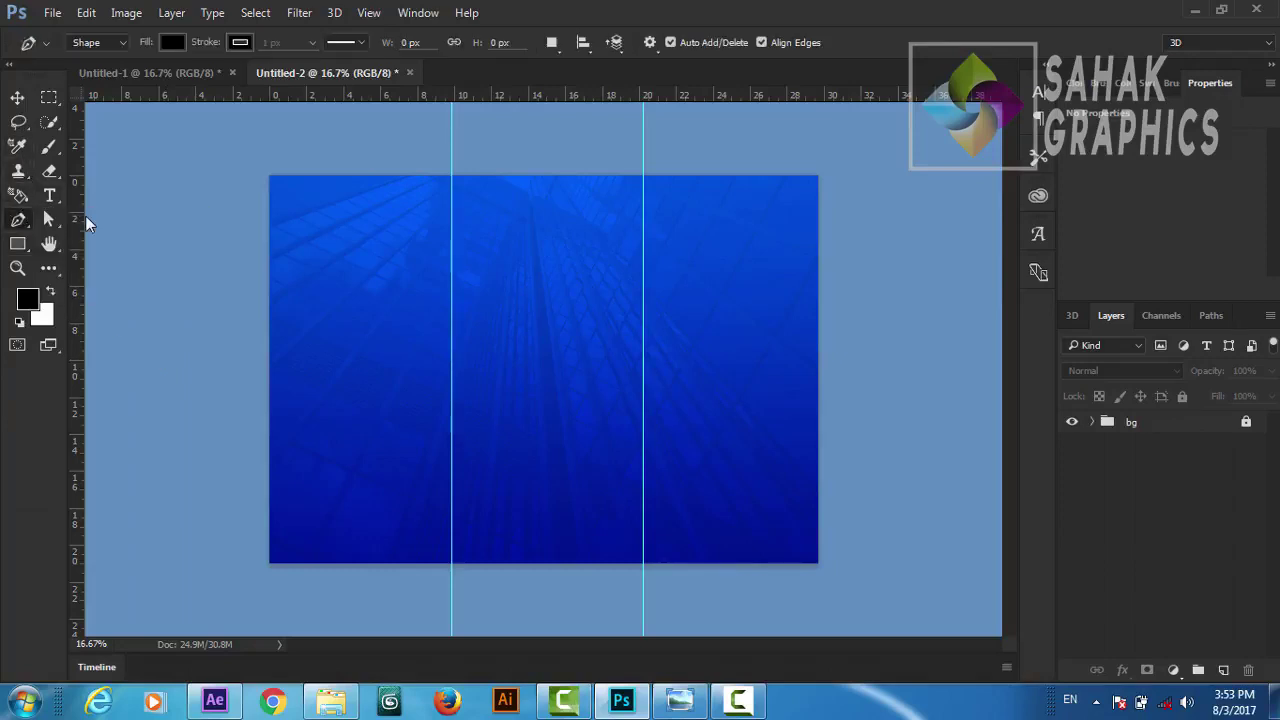
click(269, 287)
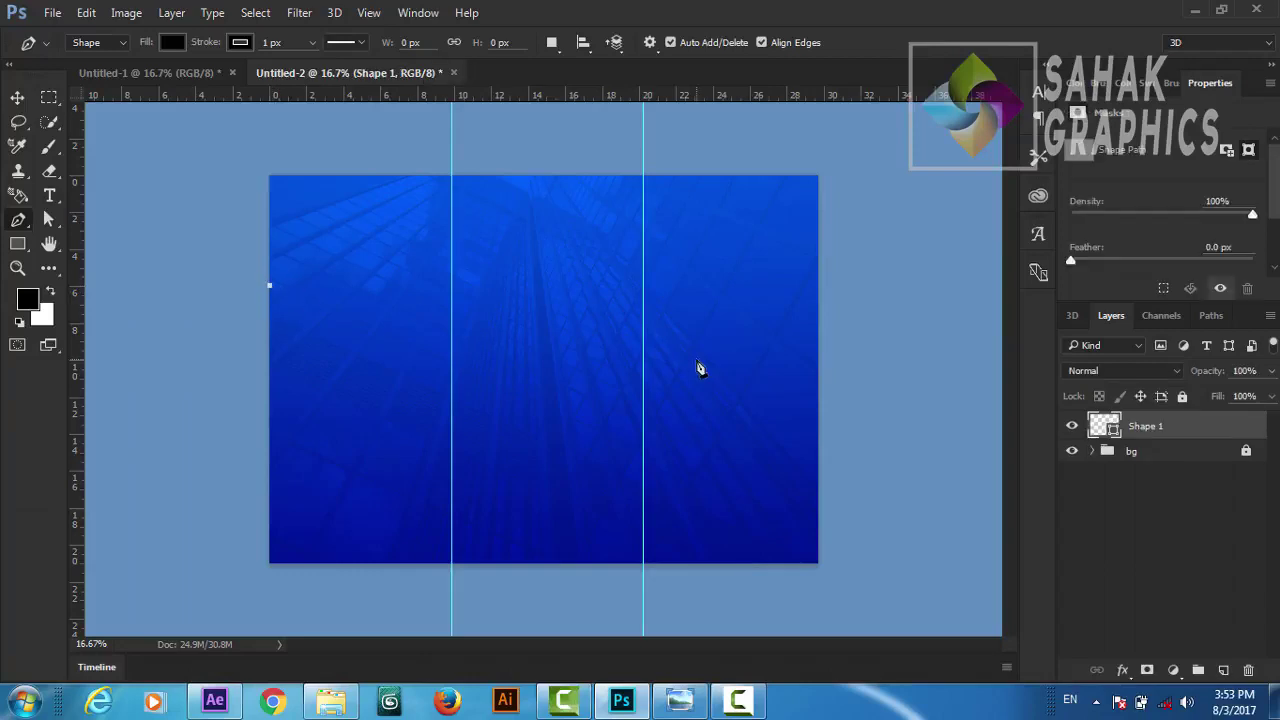
click(818, 367)
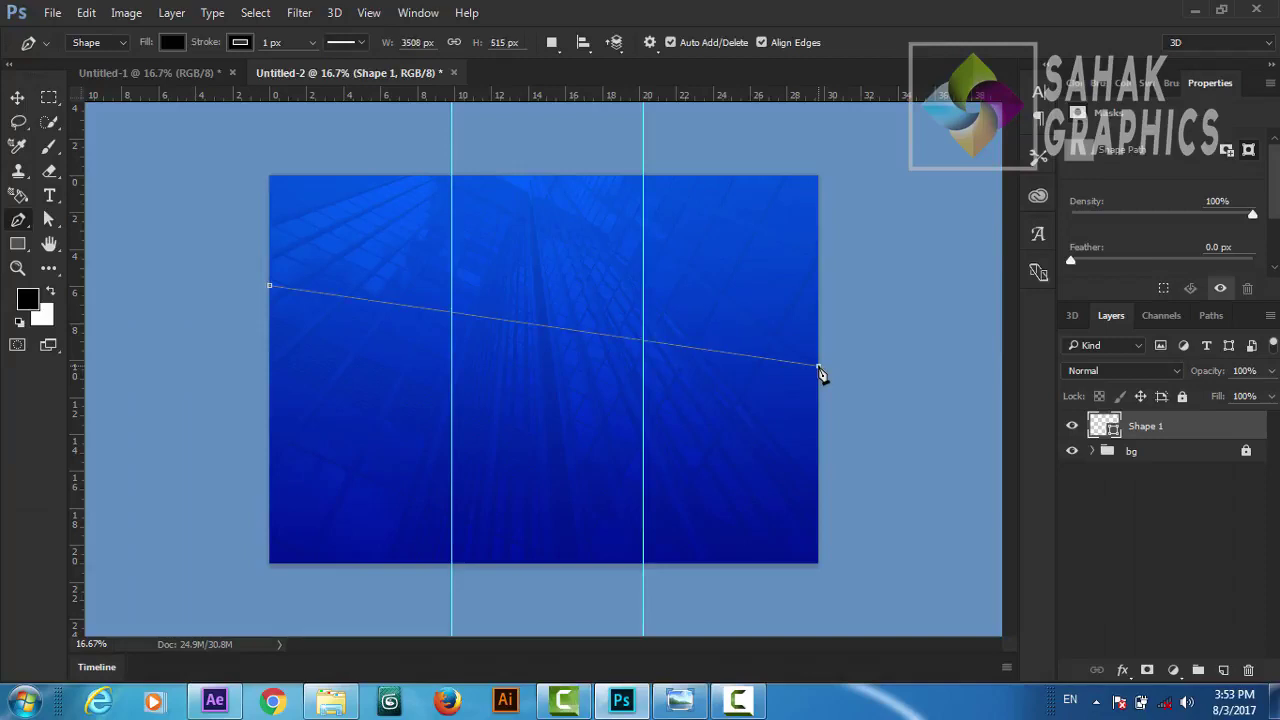
click(269, 435)
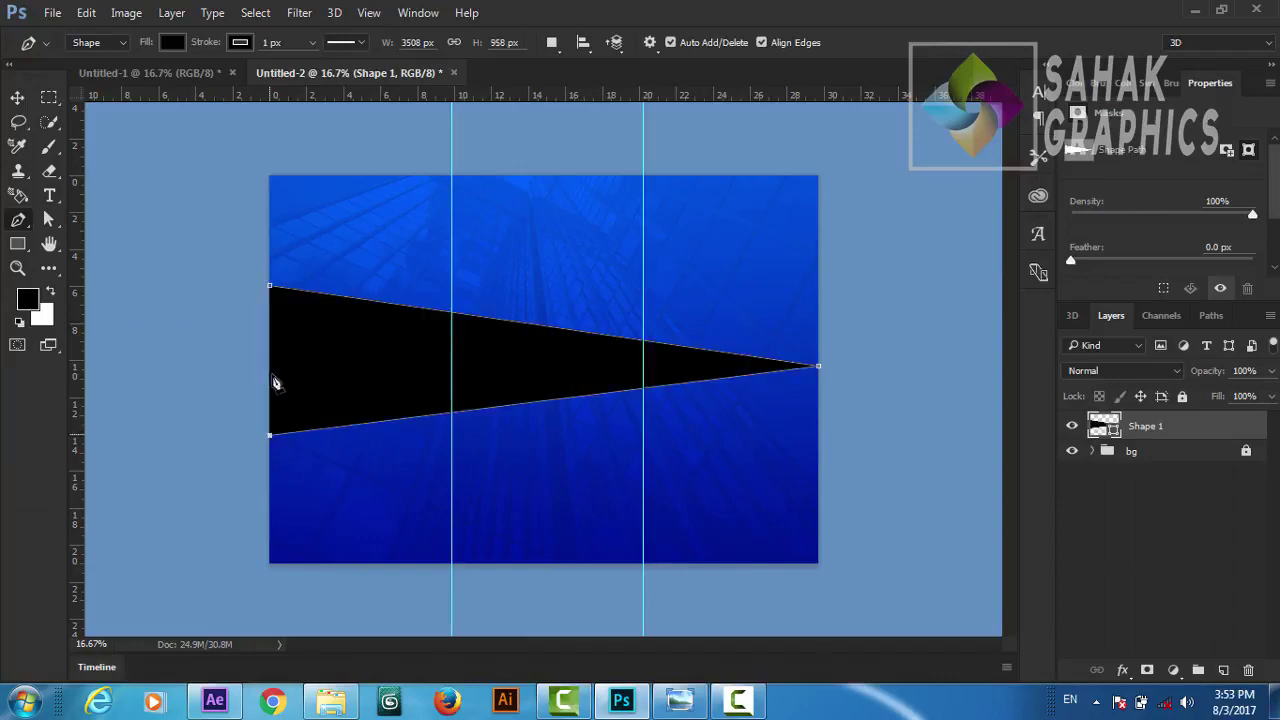
click(270, 287)
Step: Push the wedge's tip further right past the edge and set its stroke to 0 px
click(49, 218)
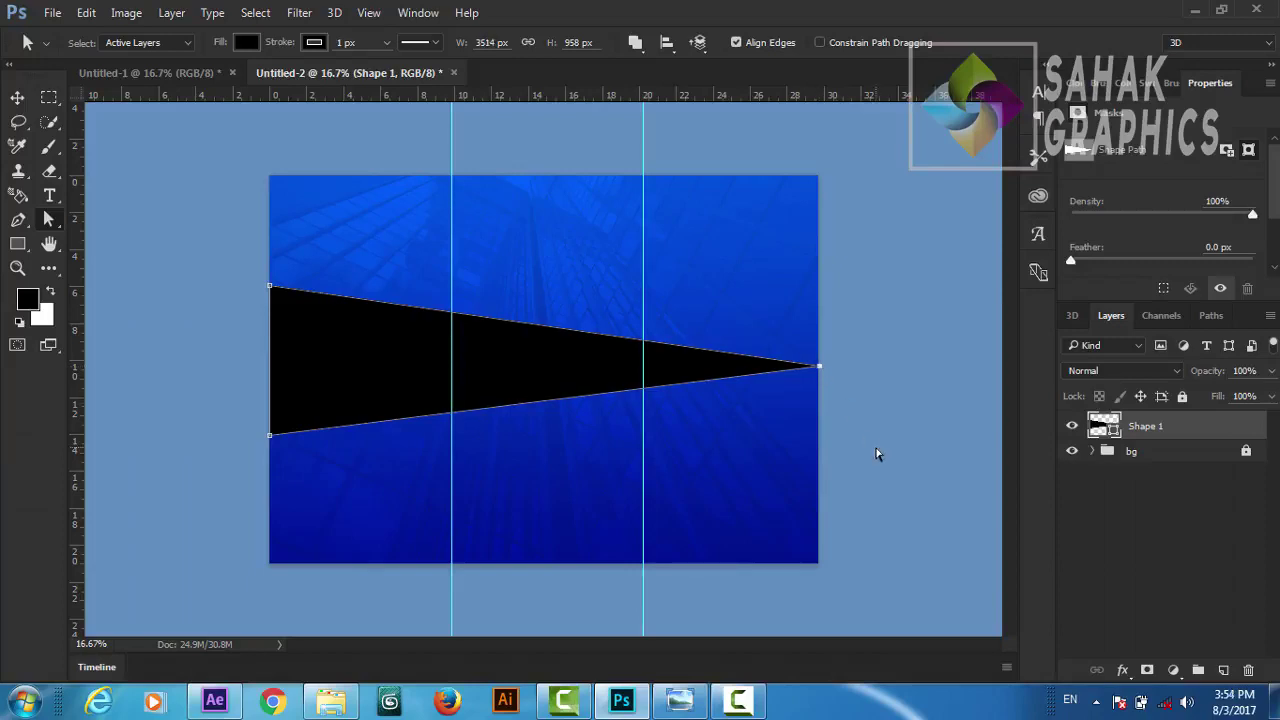
key(shift+Right)
key(shift+Right)
key(shift+Right)
key(shift+Right)
key(shift+Right)
key(shift+Right)
key(shift+Right)
key(shift+Right)
key(shift+Right)
key(shift+Right)
key(shift+Right)
key(shift+Right)
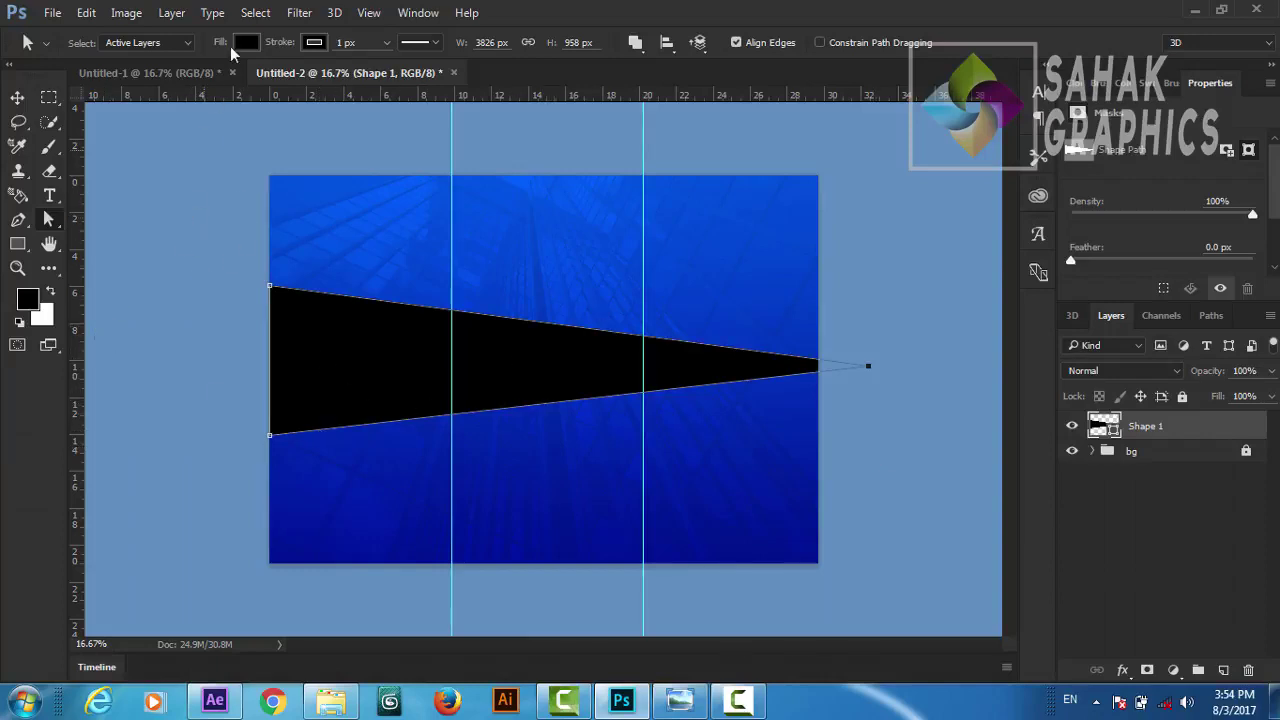
click(386, 42)
drag(388, 66, 335, 80)
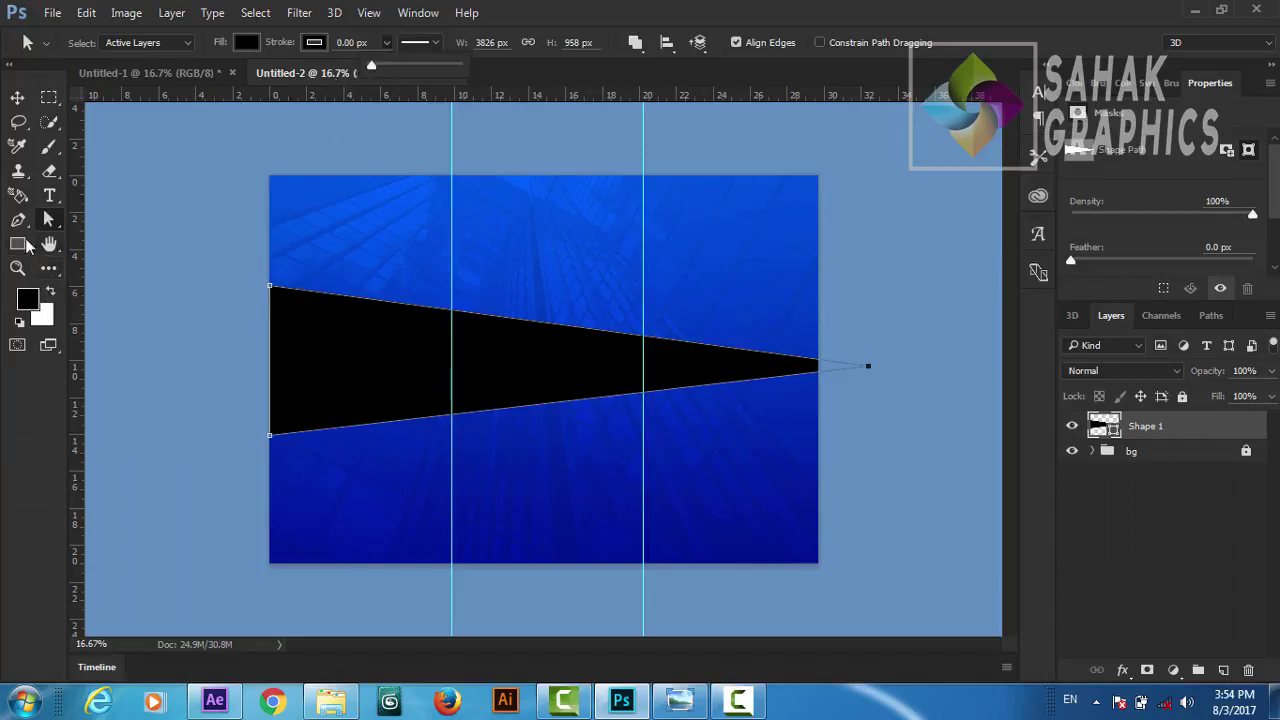
click(18, 220)
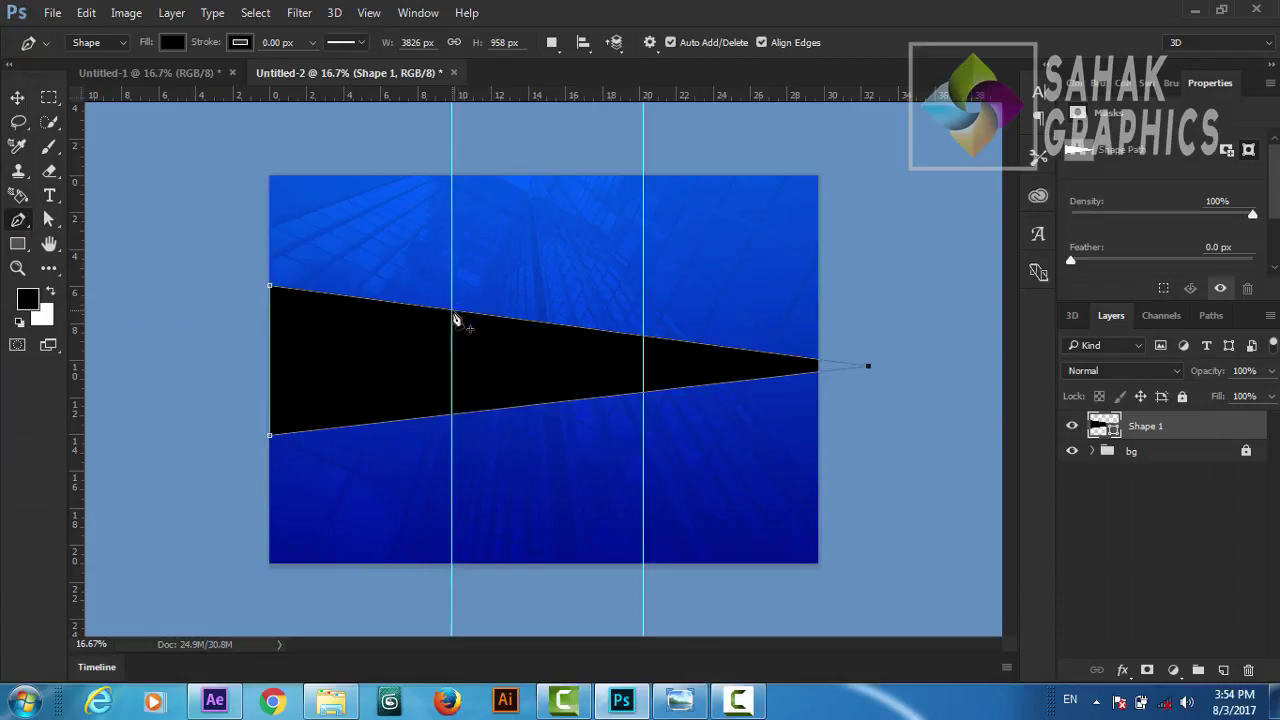
Step: Add anchor points on the wedge's top and bottom edges at both guides, then zoom in
click(453, 311)
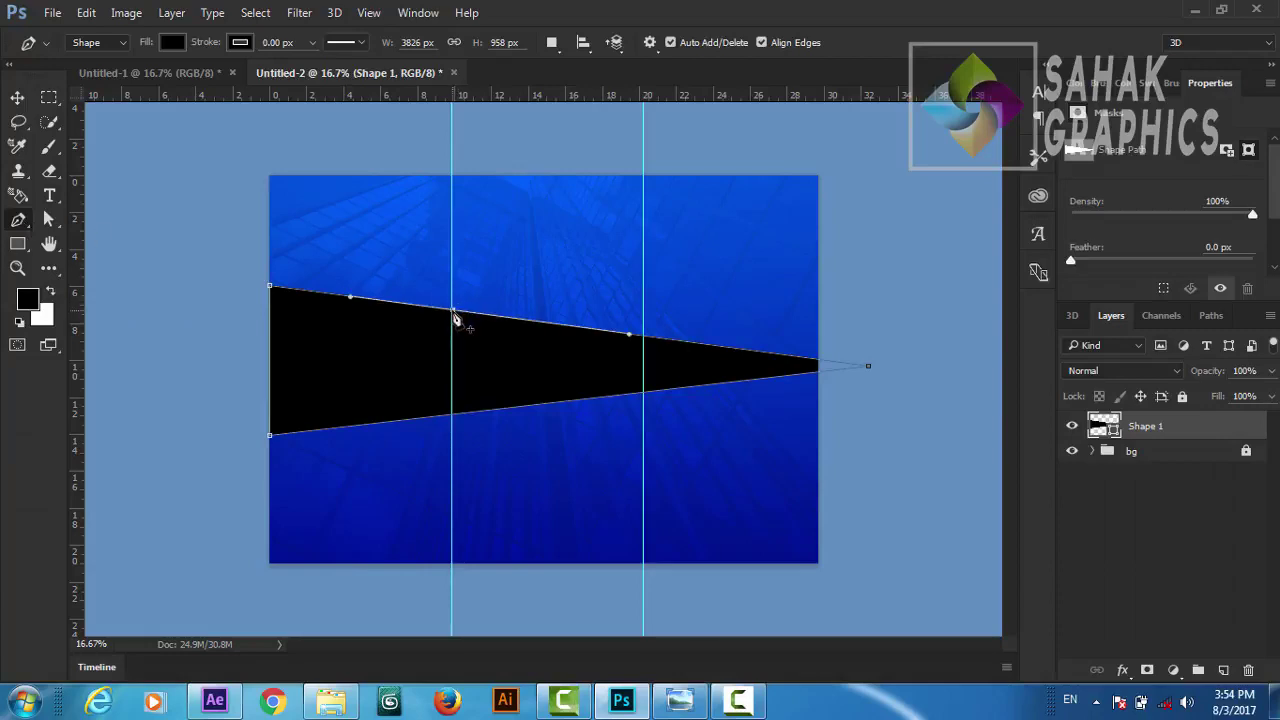
click(452, 414)
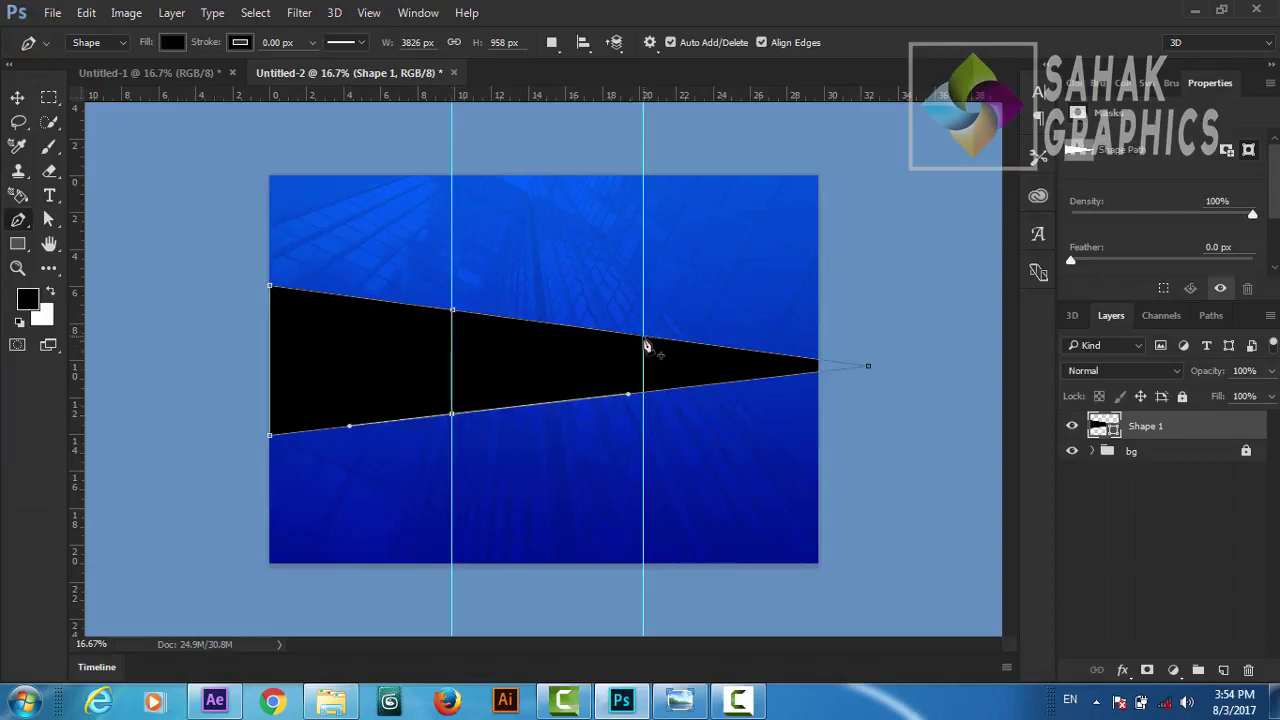
click(643, 337)
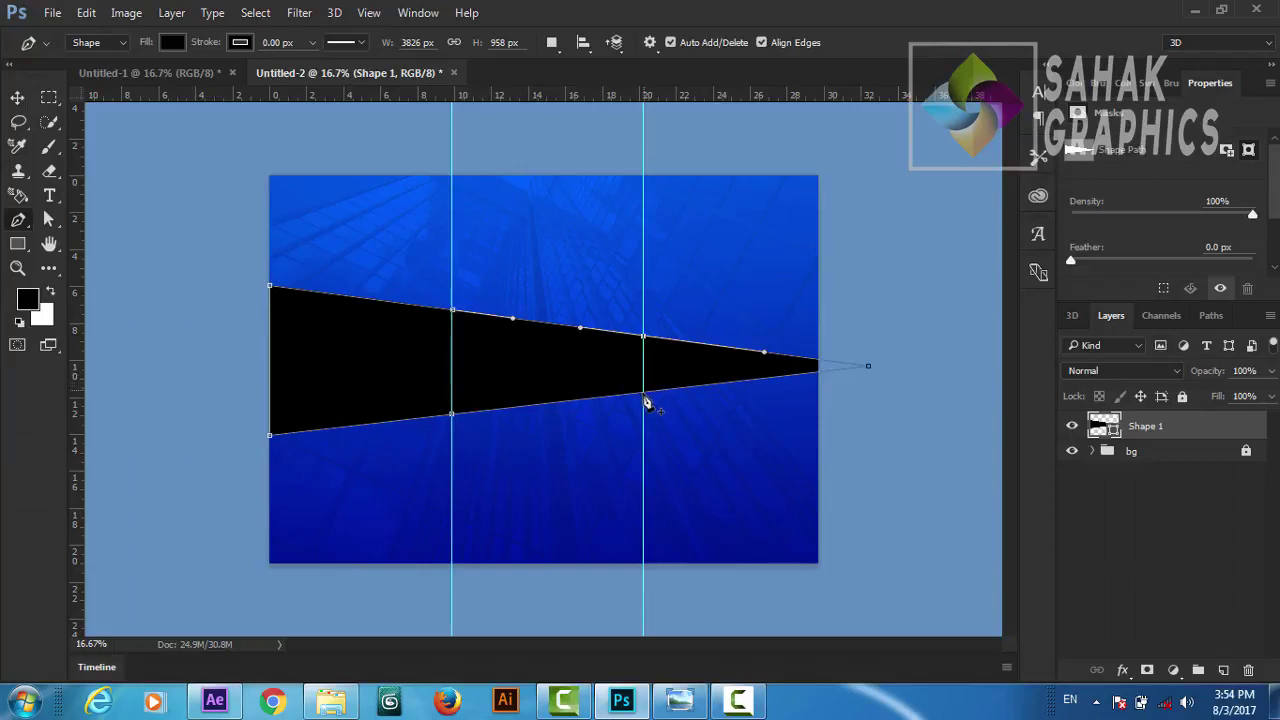
click(644, 394)
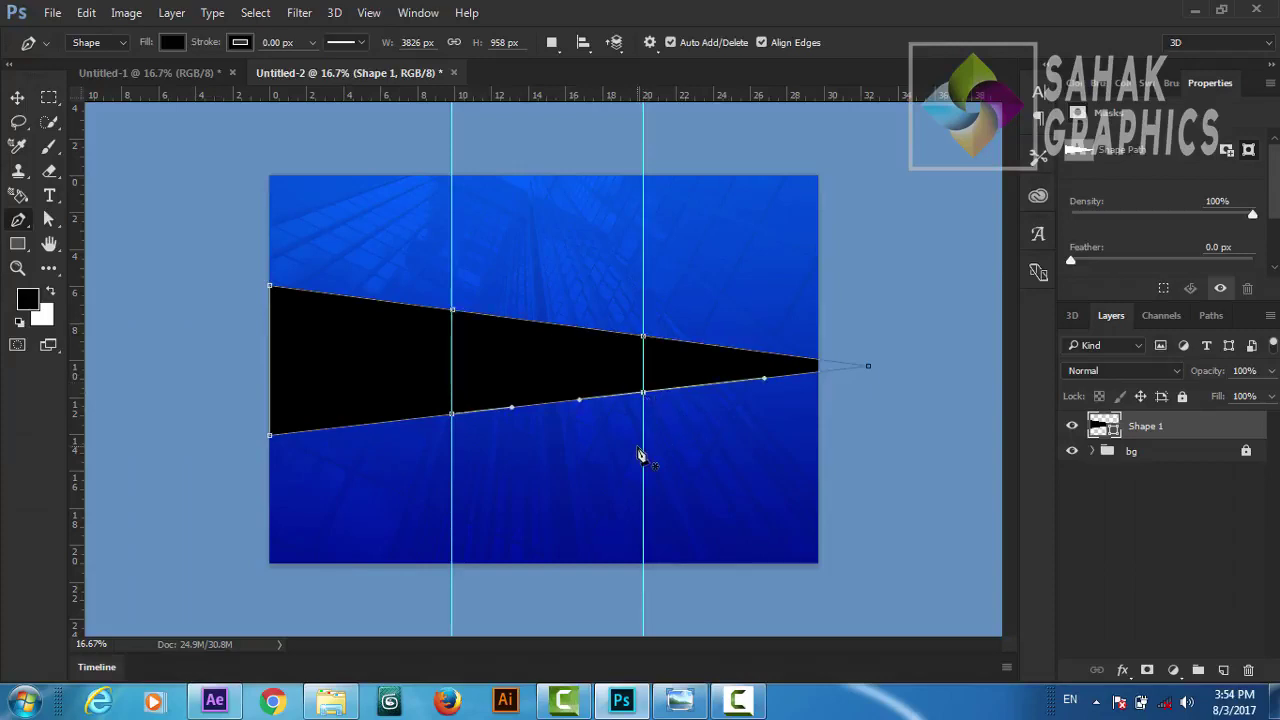
key(ctrl+plus)
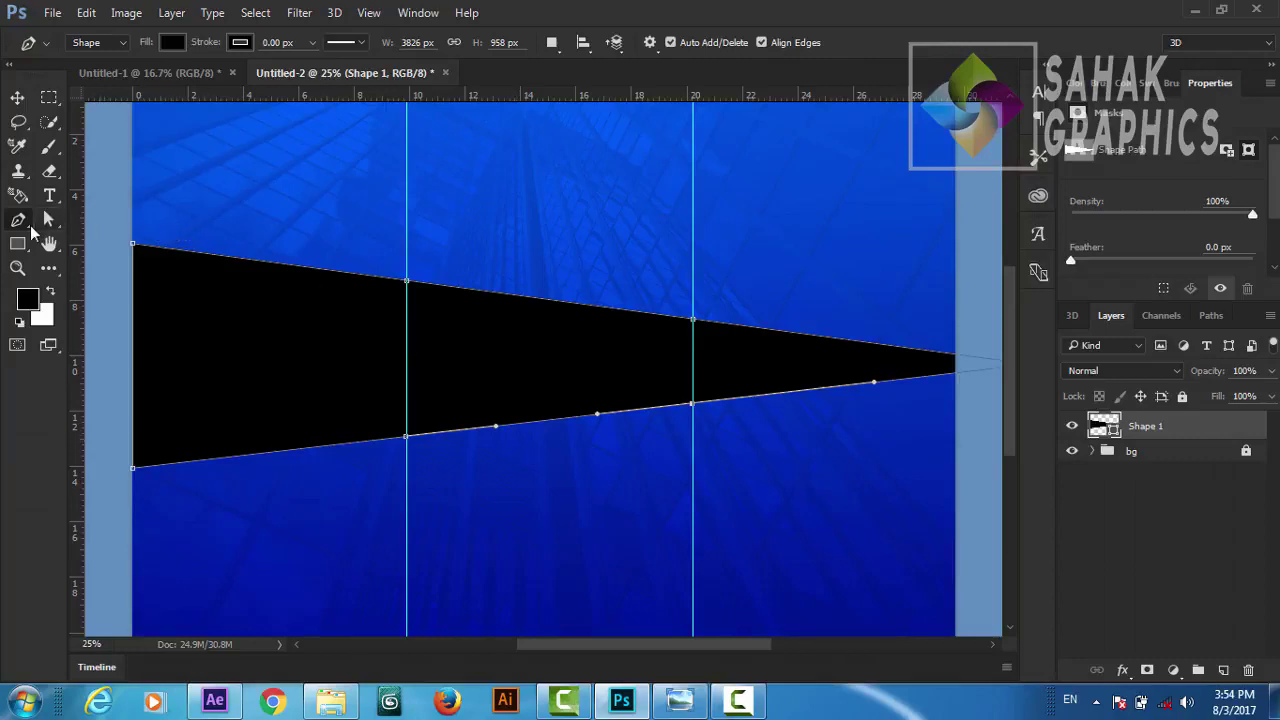
click(200, 73)
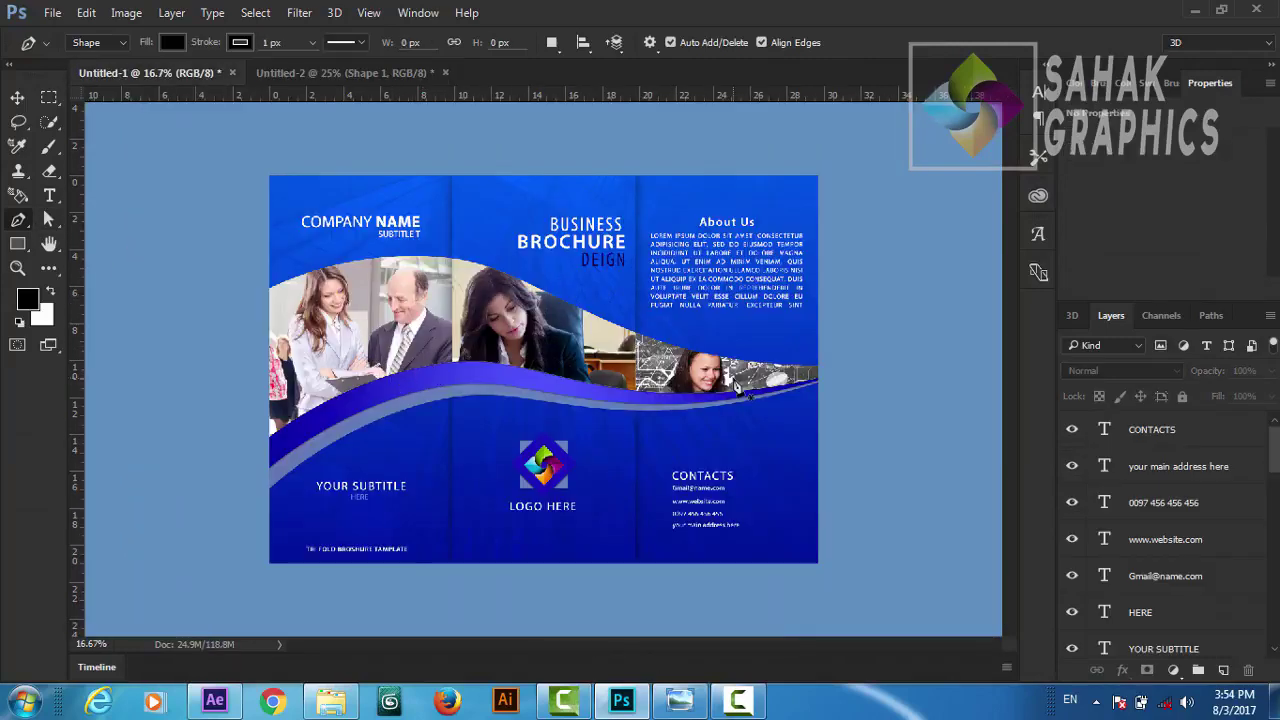
click(381, 73)
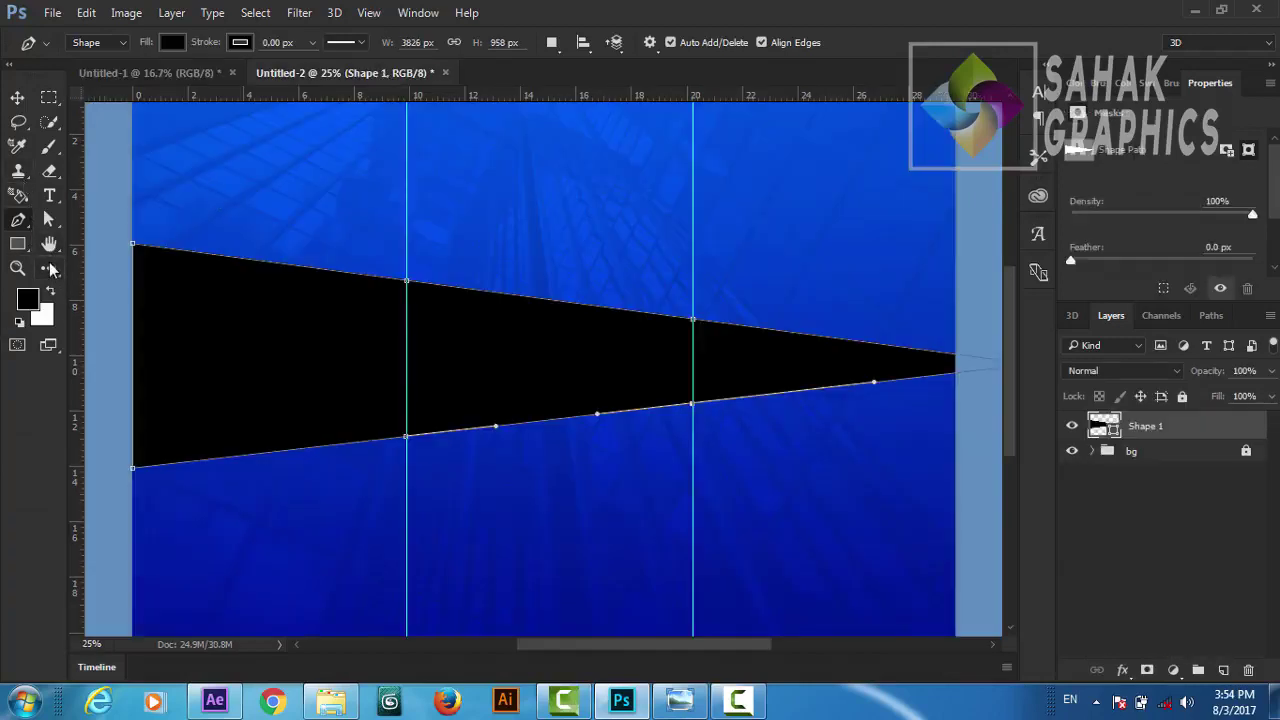
click(49, 221)
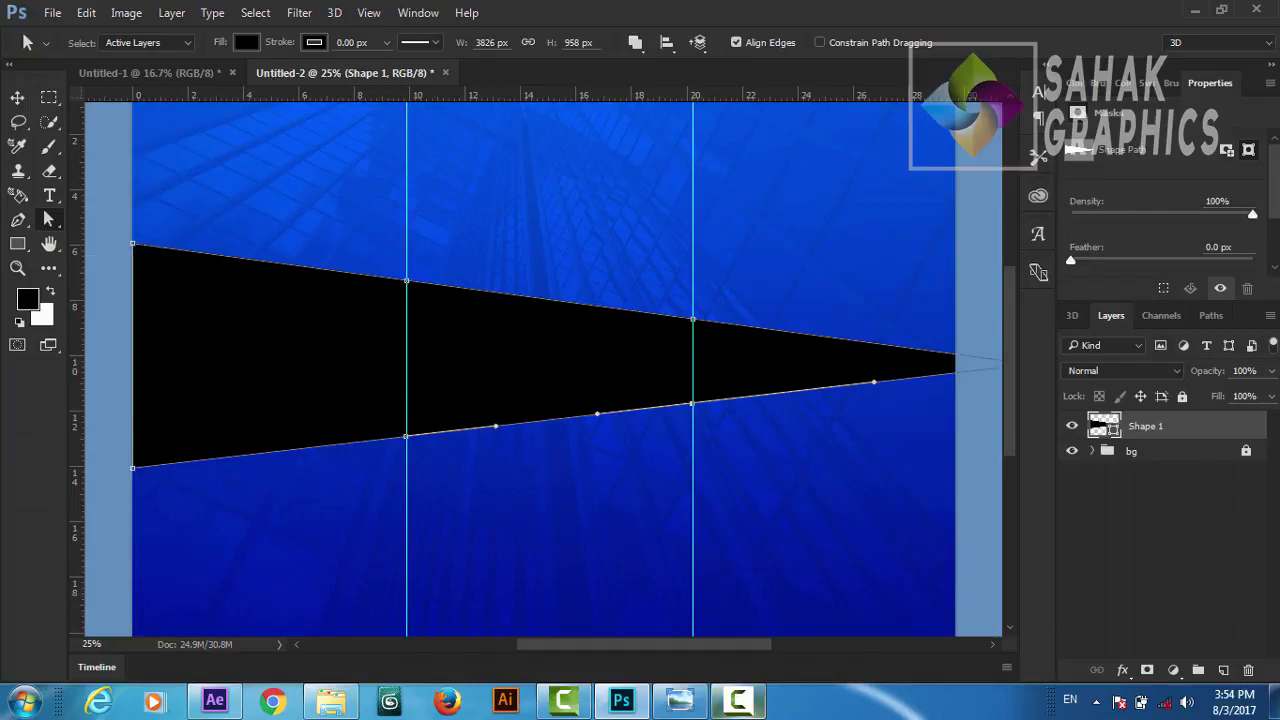
click(737, 700)
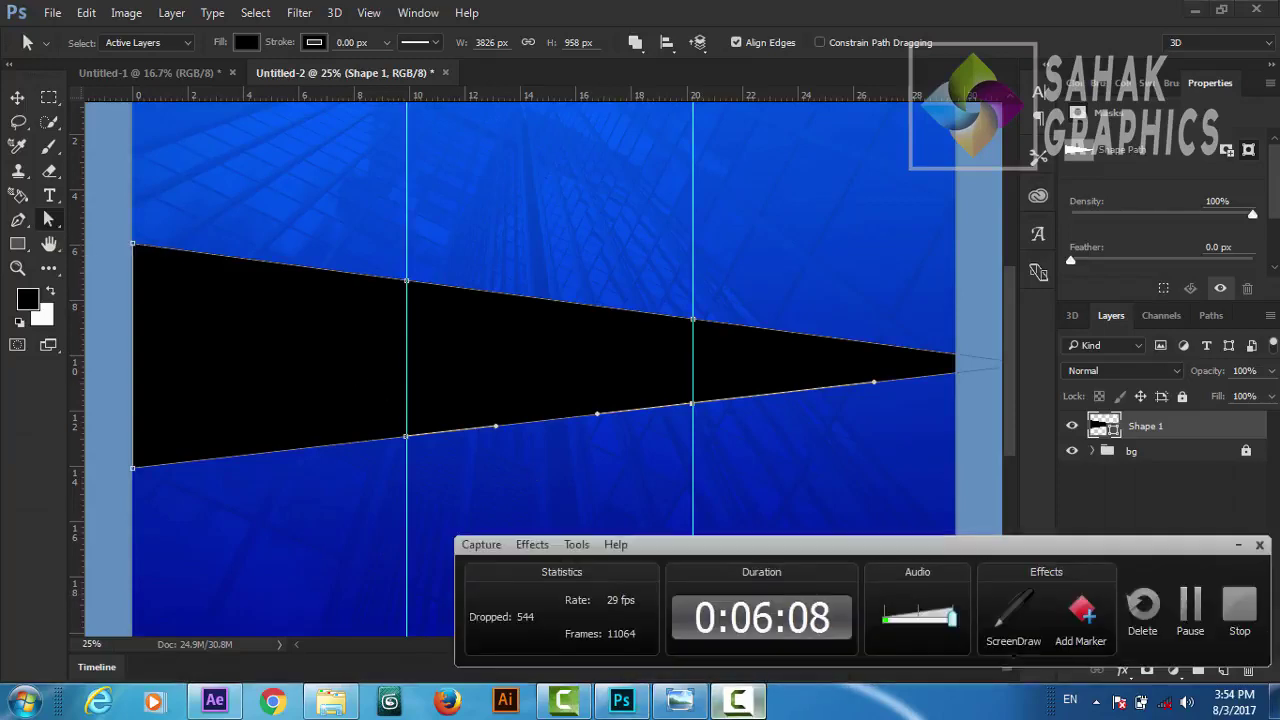
click(1187, 615)
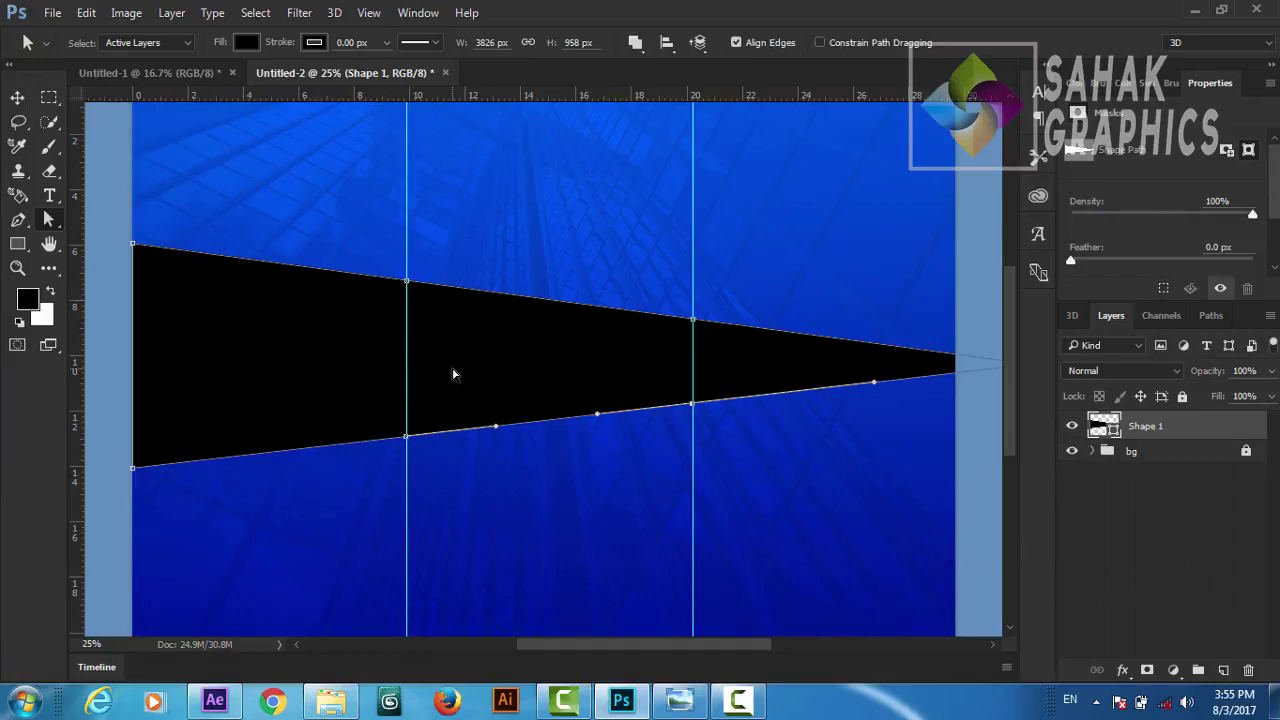
Step: Hide the guides and select the wedge's top and bottom anchors at the left guide
click(406, 282)
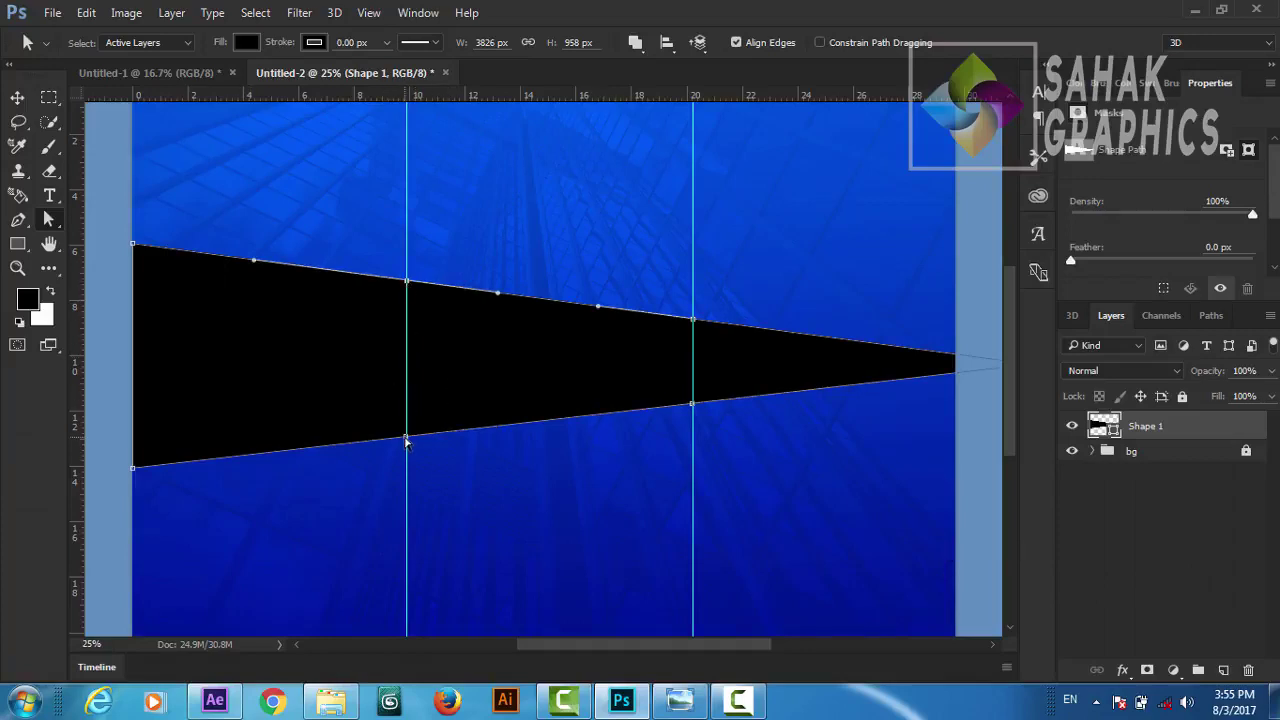
key(ctrl+h)
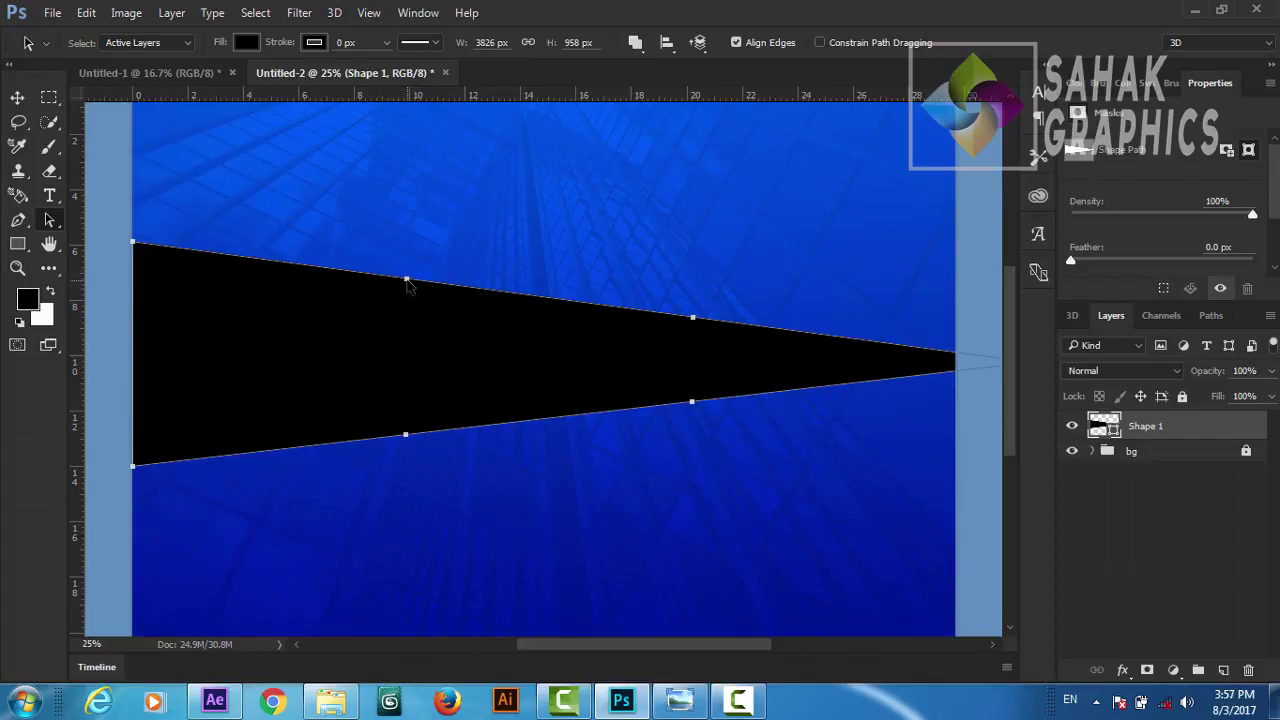
click(406, 281)
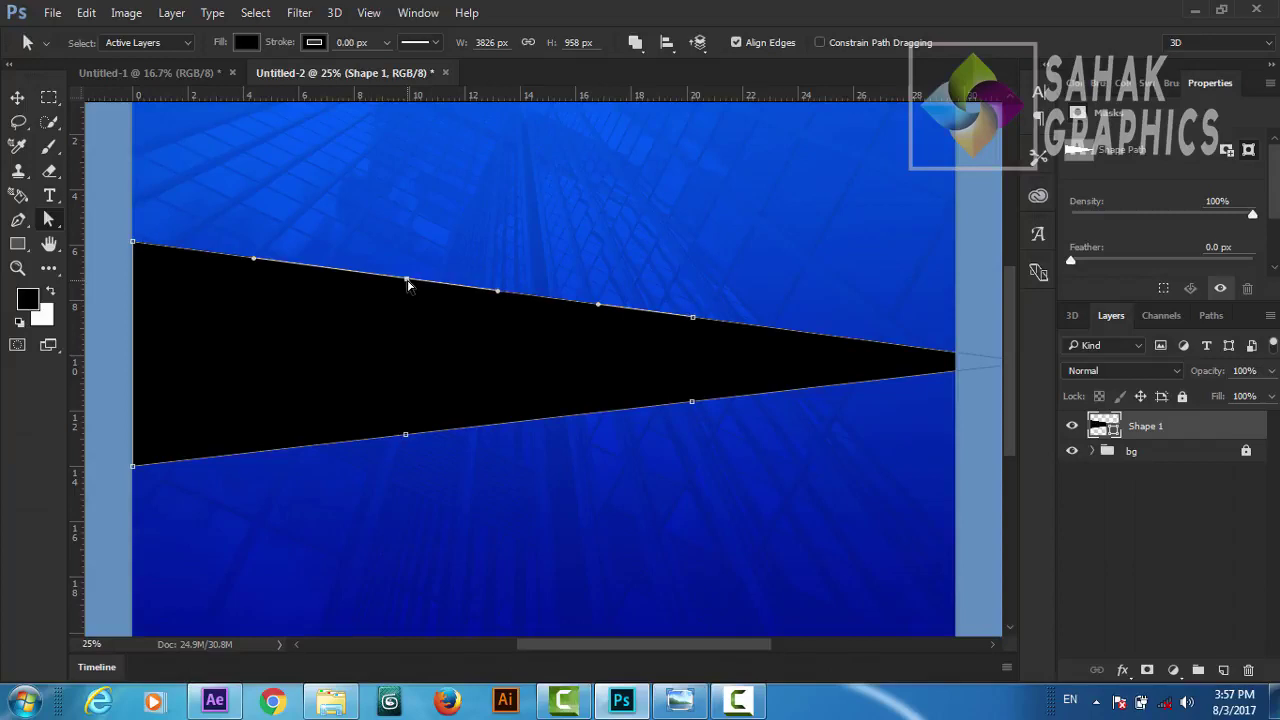
click(406, 437)
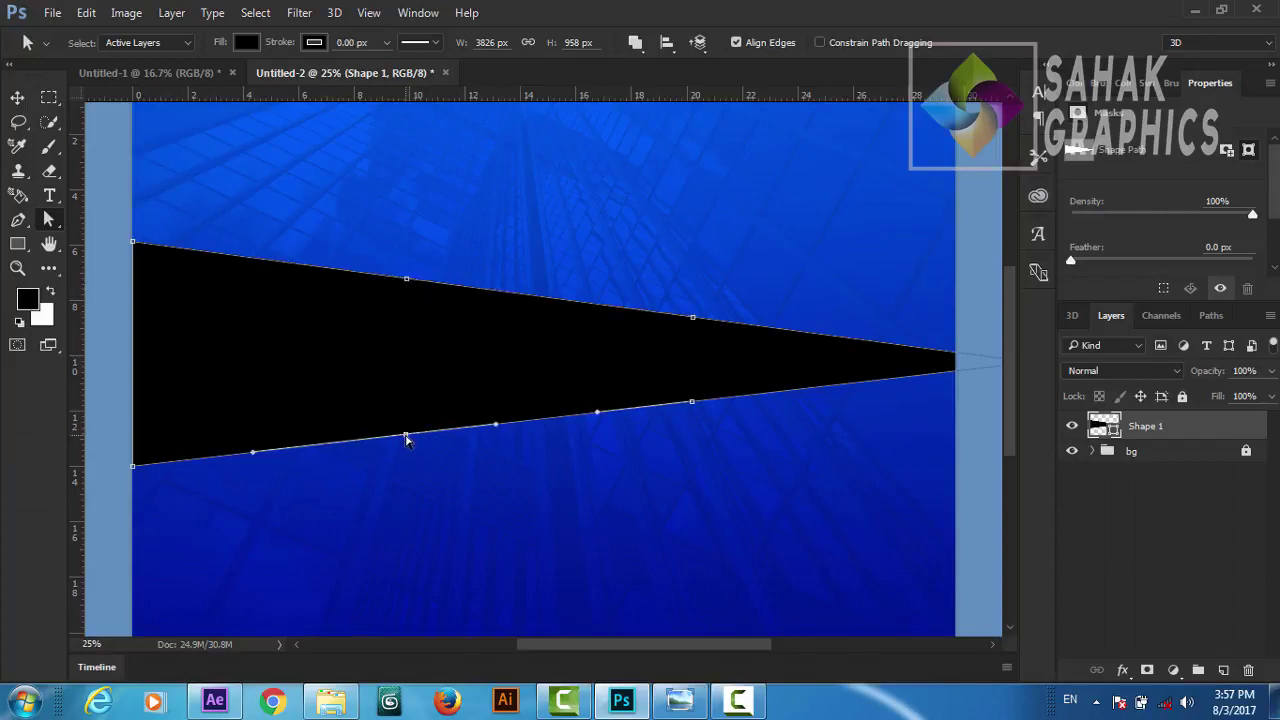
click(406, 281)
Step: Raise the middle anchors and lower the two right-side anchors of the wave
key(shift+Up)
key(shift+Up)
key(shift+Up)
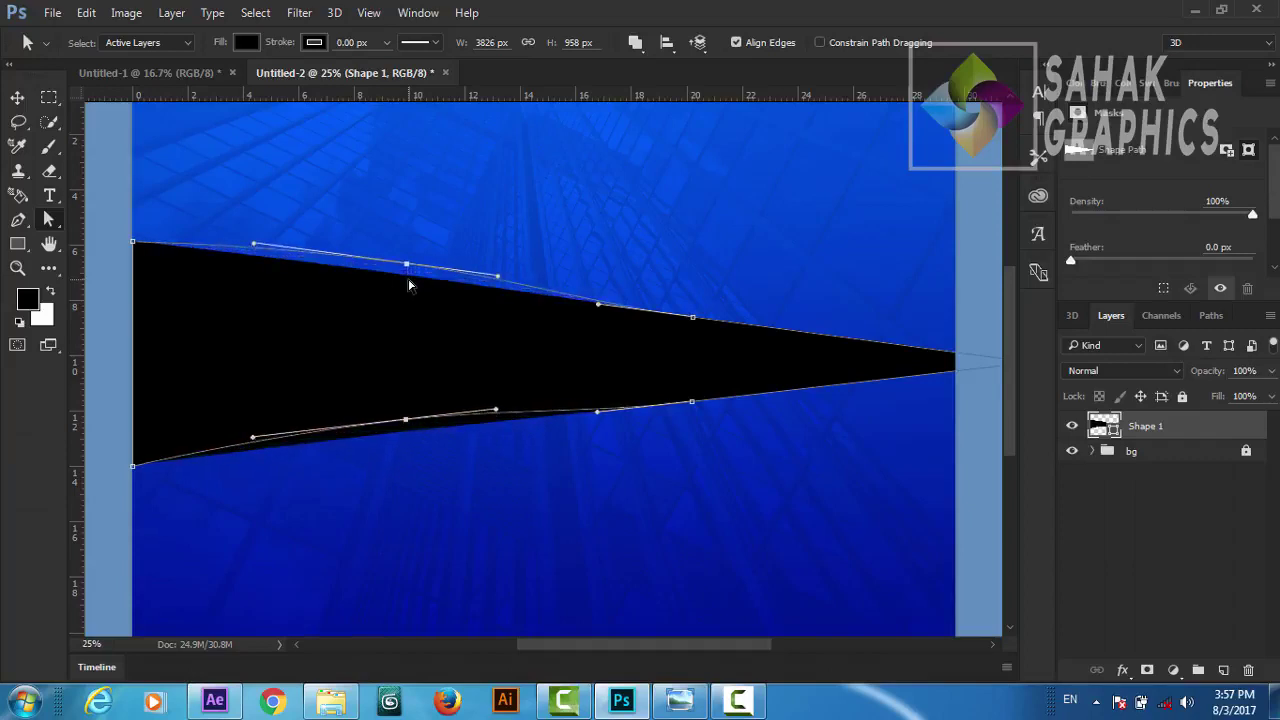
key(shift+Up)
key(shift+Up)
key(shift+Up)
key(shift+Up)
key(shift+Up)
key(shift+Up)
key(shift+Up)
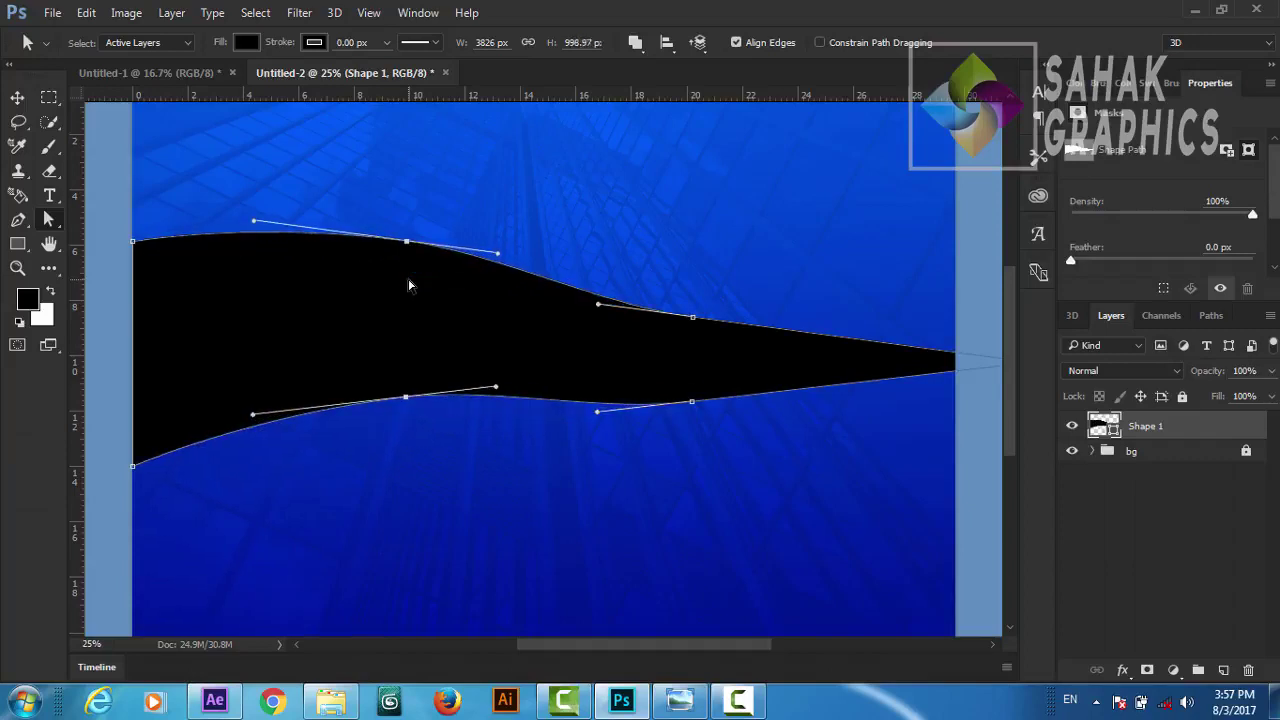
key(shift+Up)
key(shift+Up)
key(shift+Up)
key(shift+Up)
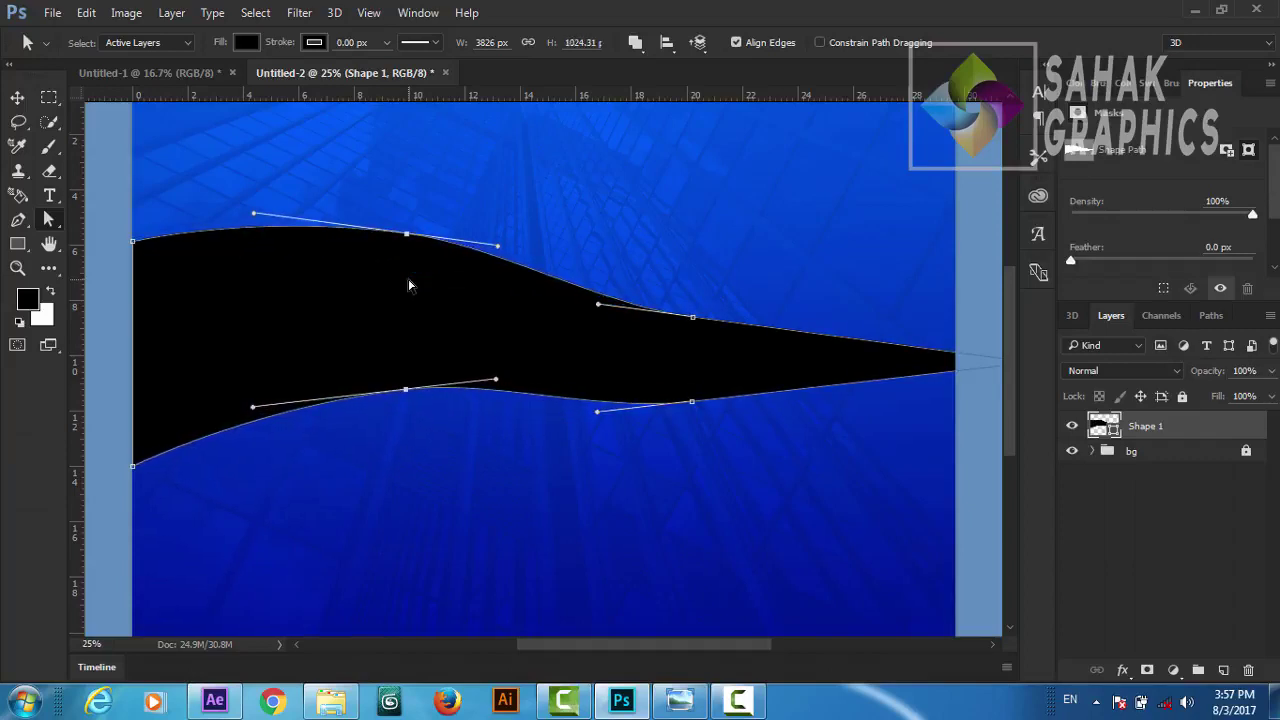
key(shift+Up)
key(shift+Up)
key(shift+Up)
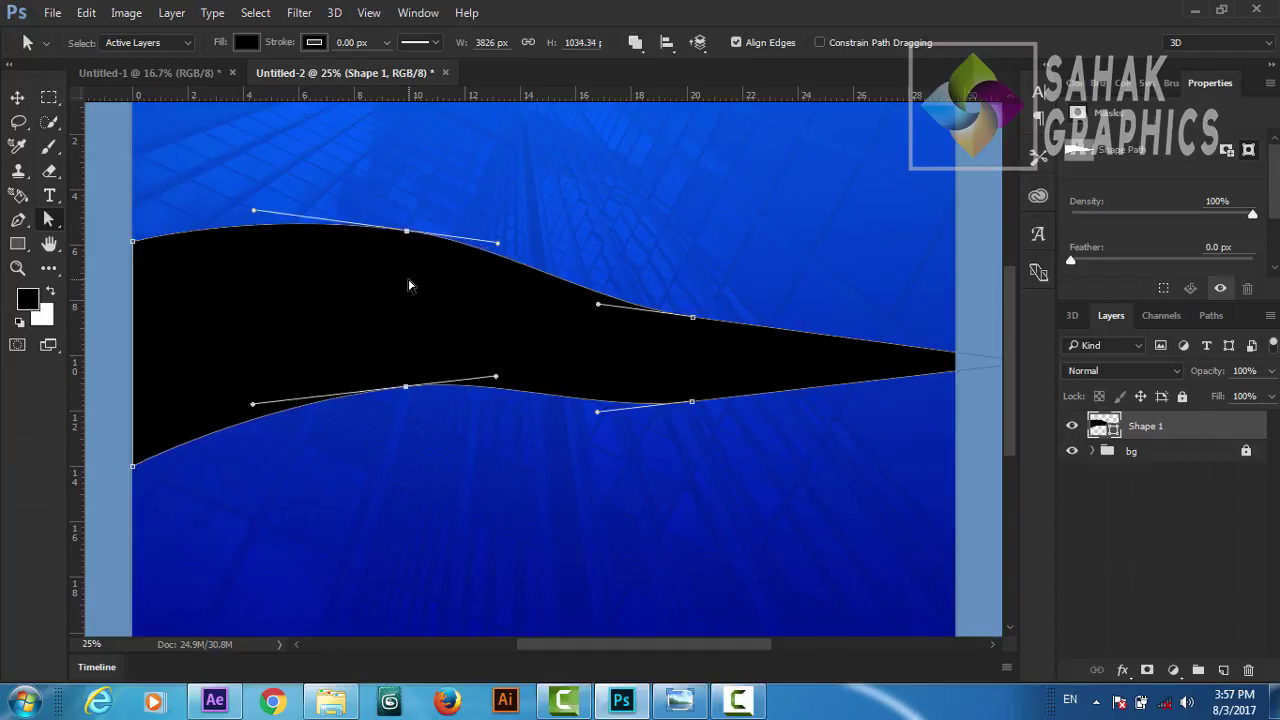
click(693, 319)
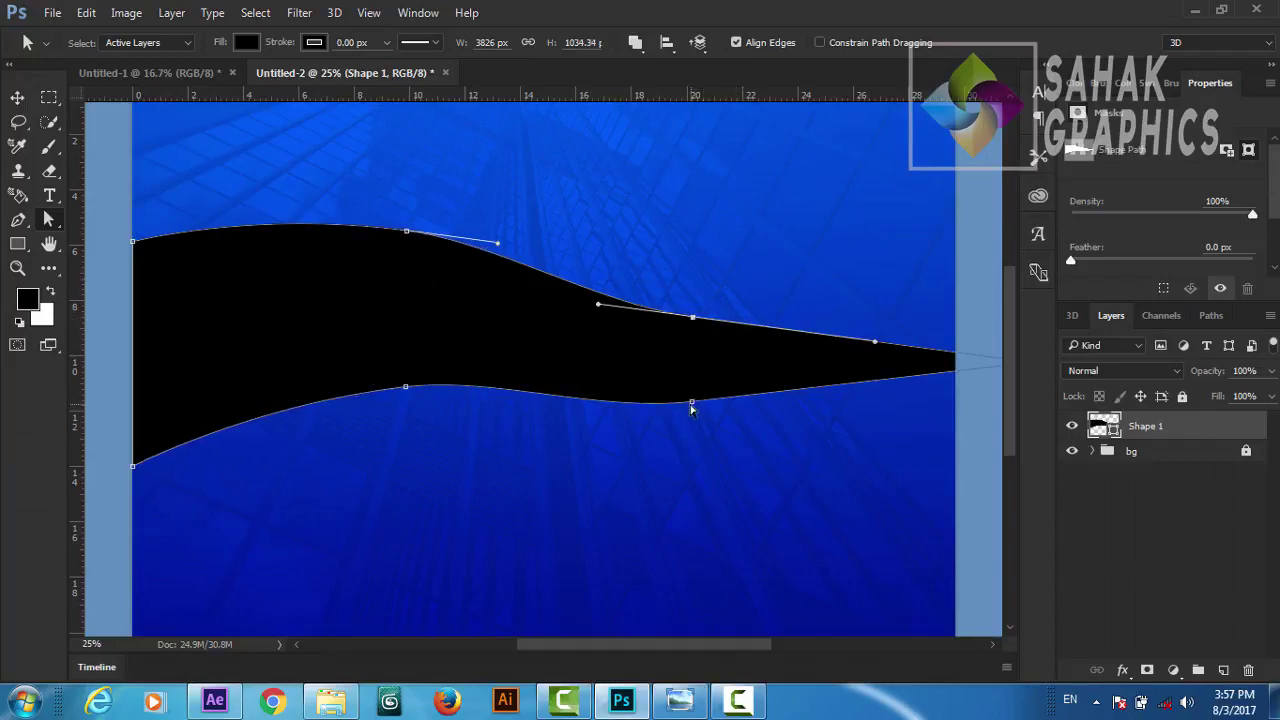
shift+click(692, 403)
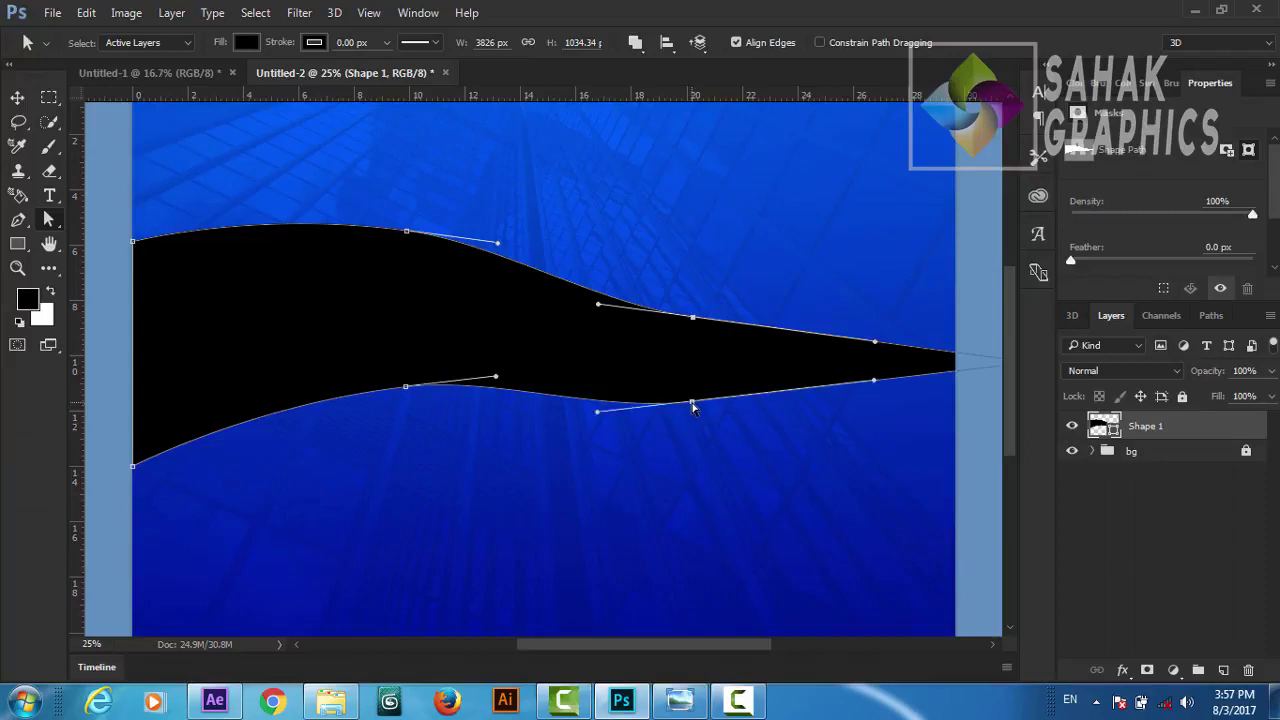
key(Down)
key(Down)
key(Down)
key(Down)
key(Down)
key(Down)
key(Down)
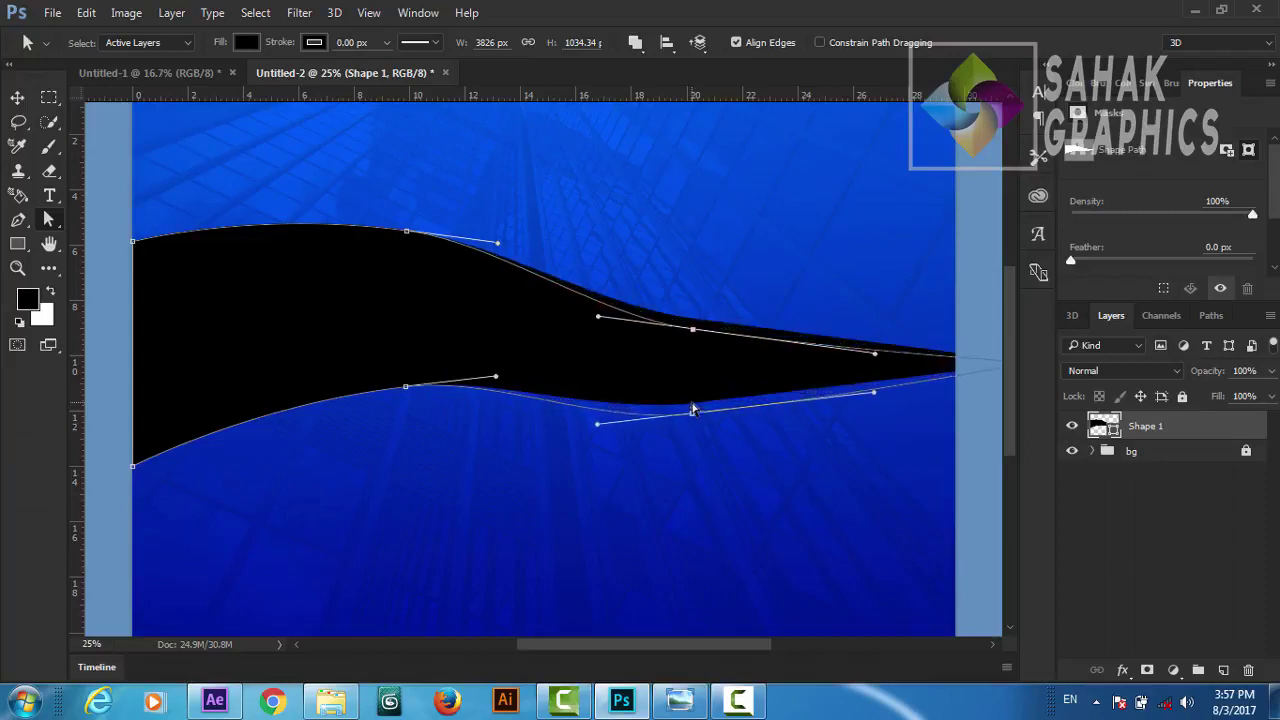
key(Down)
key(Down)
key(Down)
key(Down)
key(Down)
key(Down)
key(Down)
key(Down)
key(Down)
key(Down)
key(Down)
key(Down)
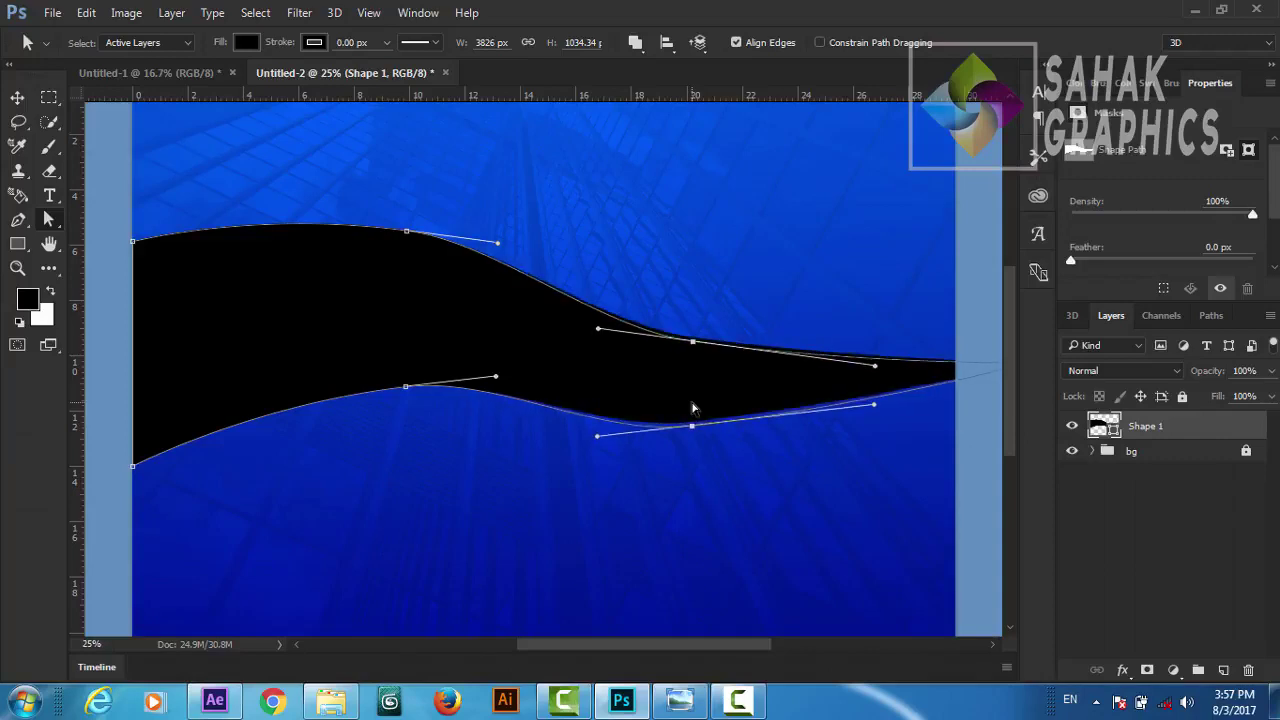
key(Down)
key(Down)
key(Down)
key(Down)
key(Down)
key(Down)
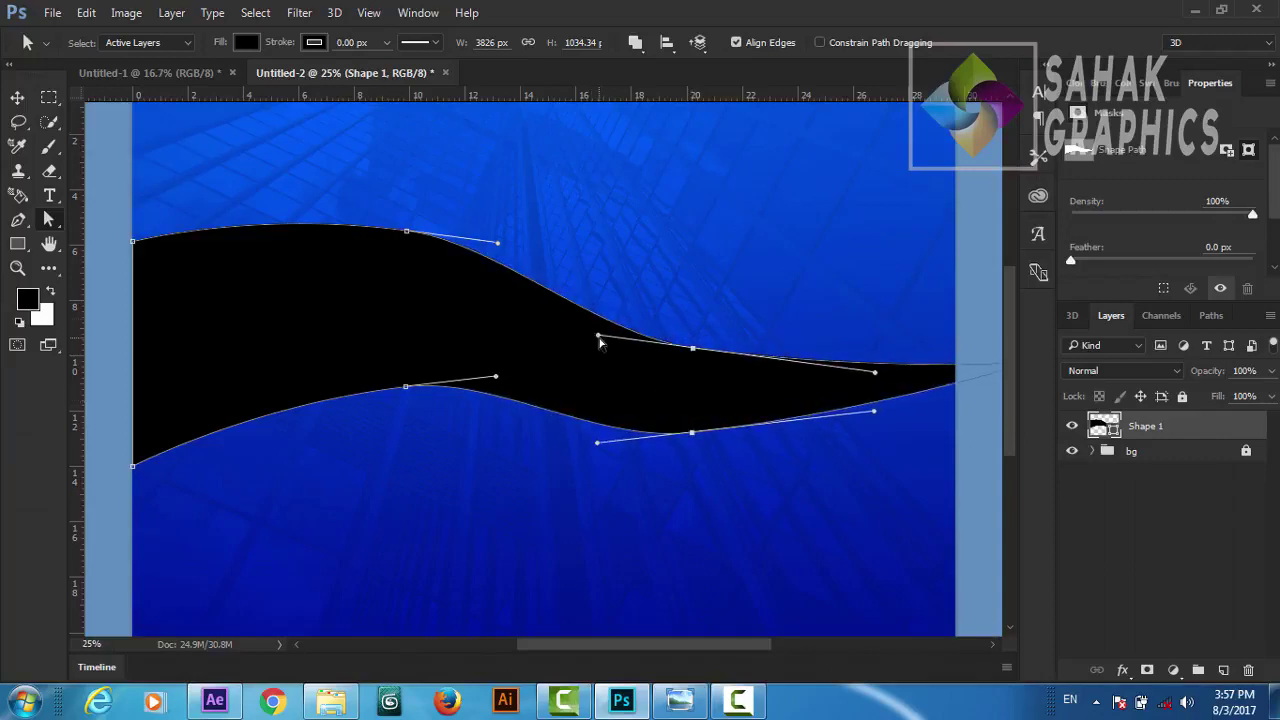
Step: Drag the Bezier handles to smooth the wedge into a flowing S-curve, then zoom out
drag(600, 343, 579, 320)
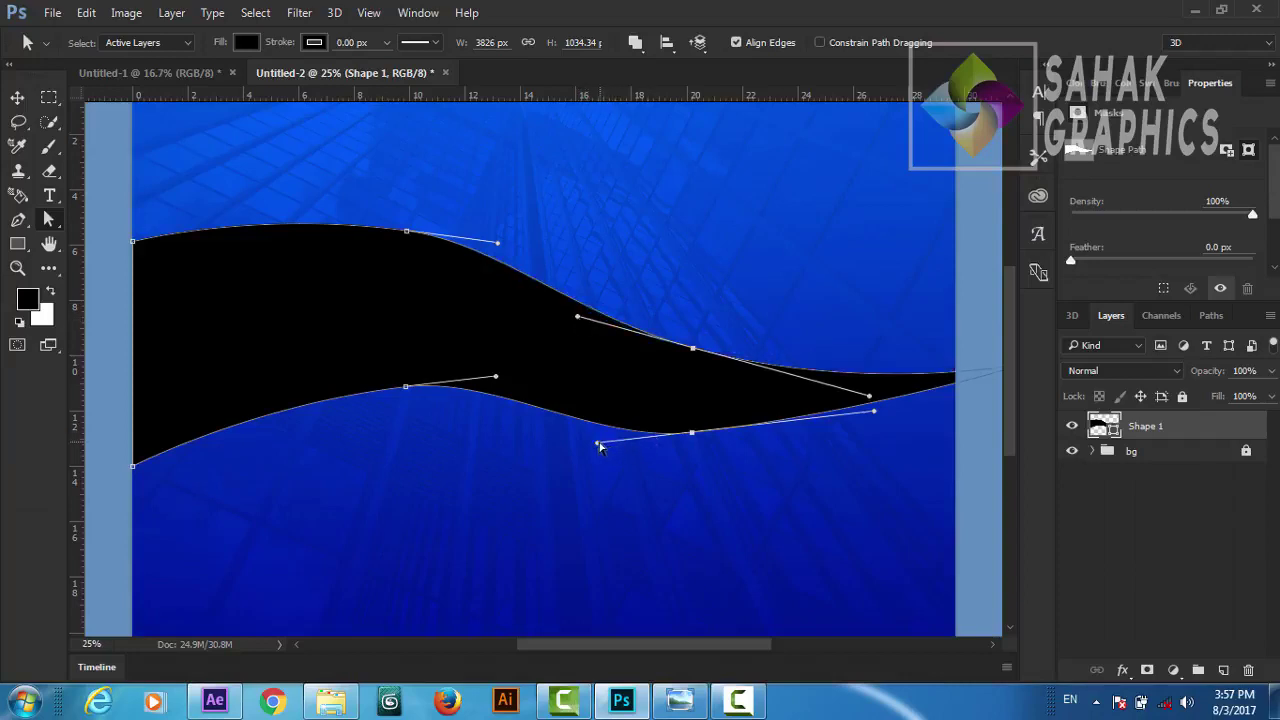
mouse_move(599, 444)
mouse_down()
mouse_move(580, 437)
mouse_move(583, 423)
mouse_move(597, 427)
mouse_up()
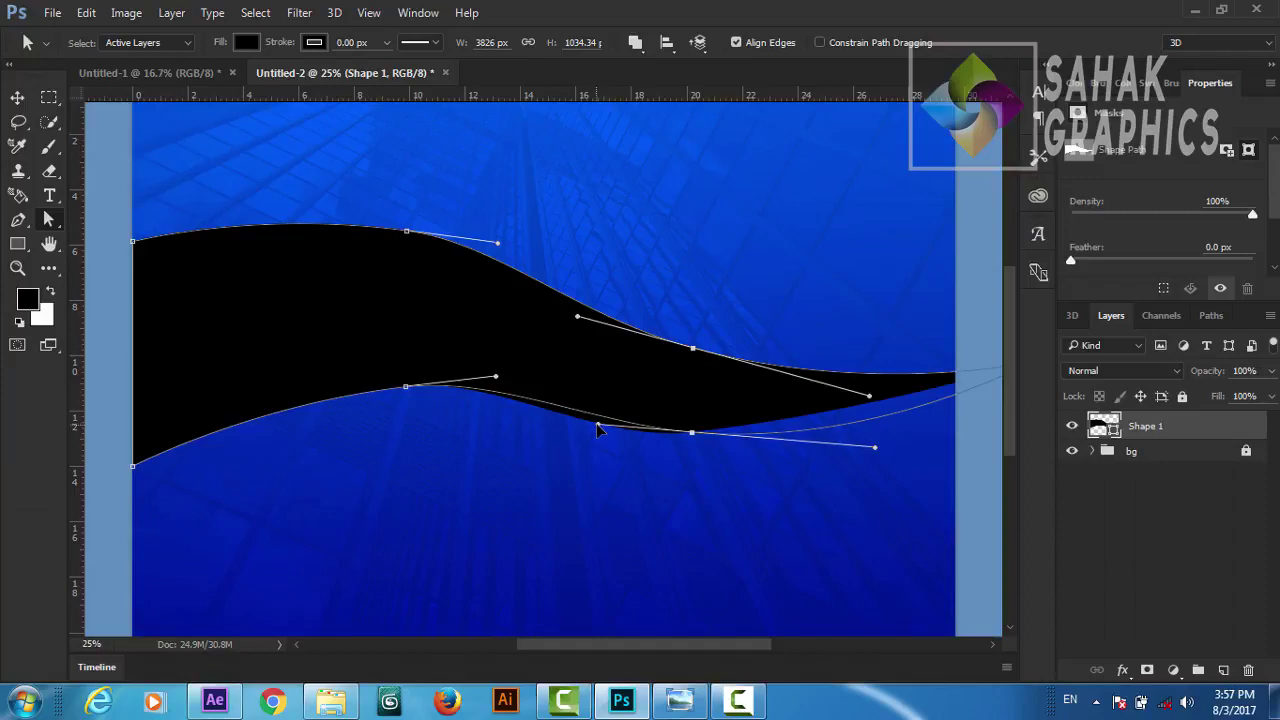
click(500, 245)
drag(502, 248, 518, 245)
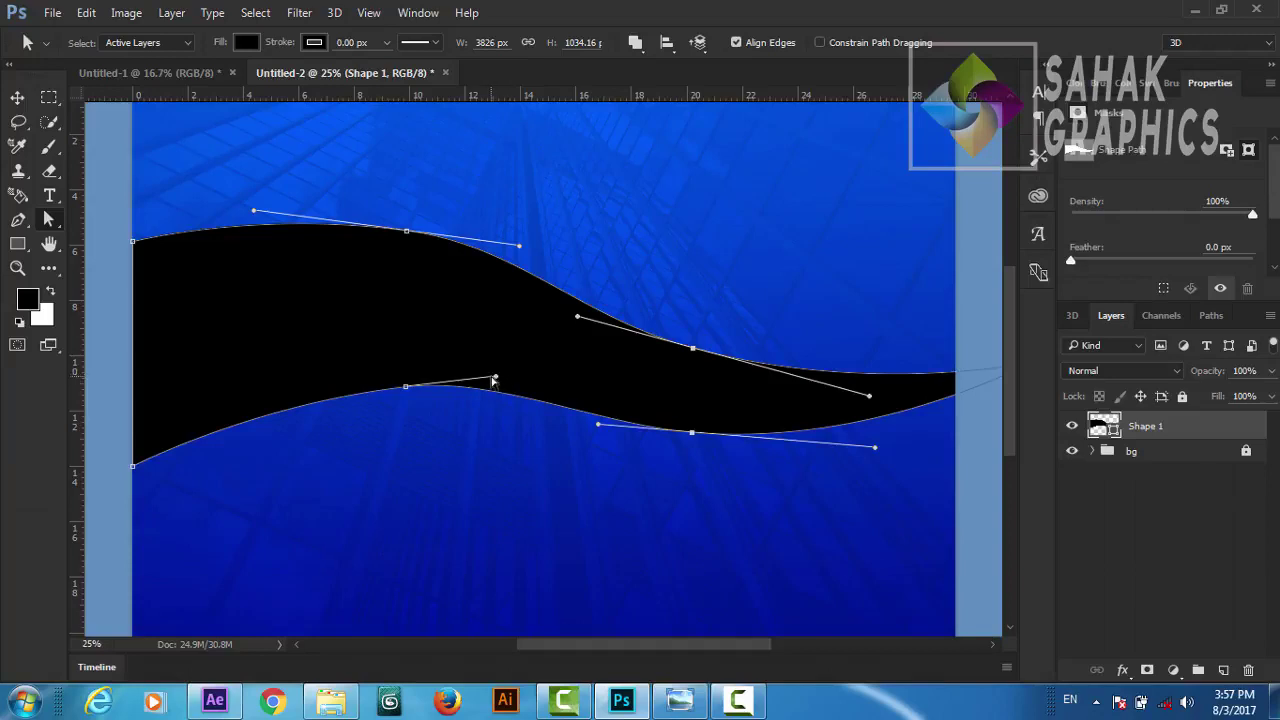
drag(497, 380, 522, 383)
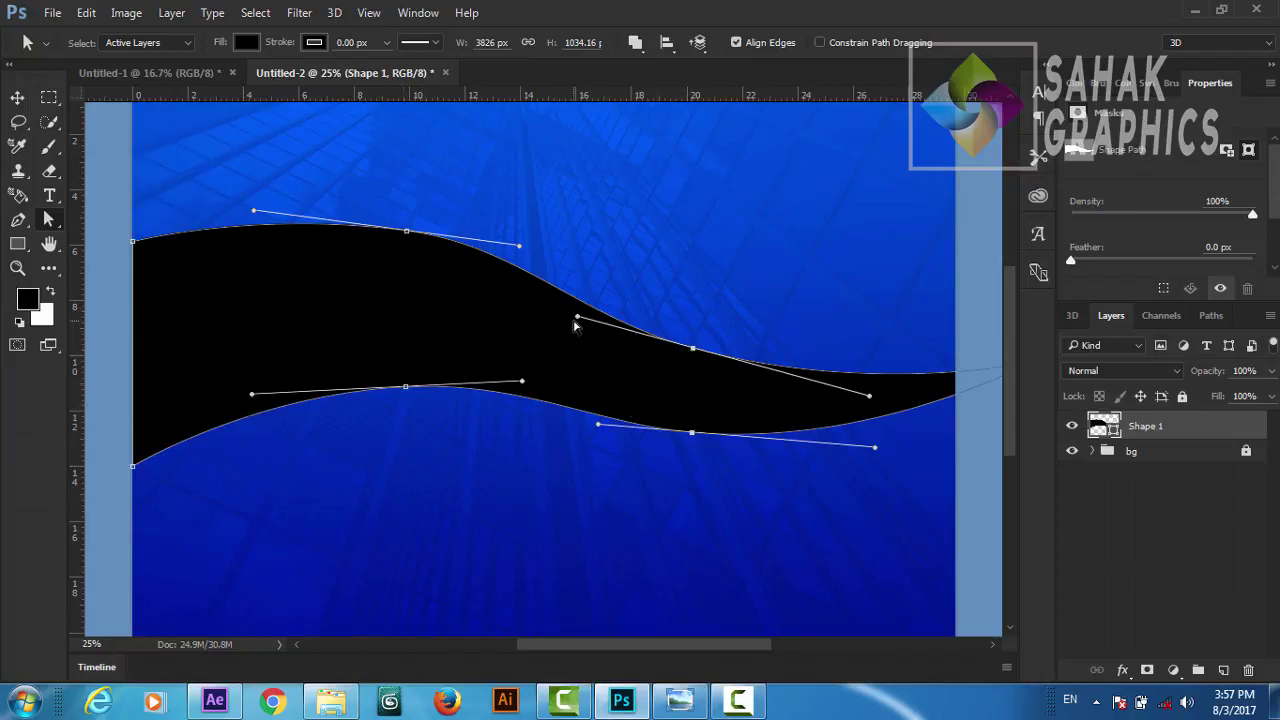
drag(577, 317, 559, 312)
drag(559, 313, 594, 322)
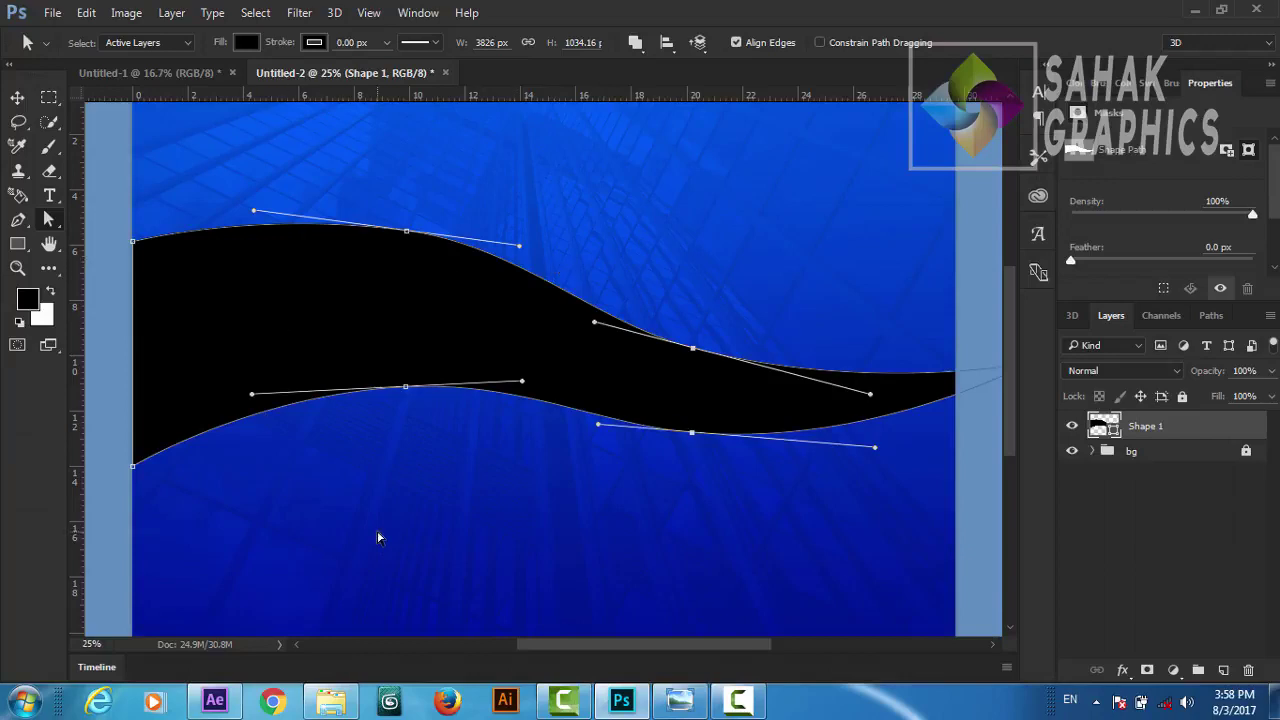
key(ctrl+minus)
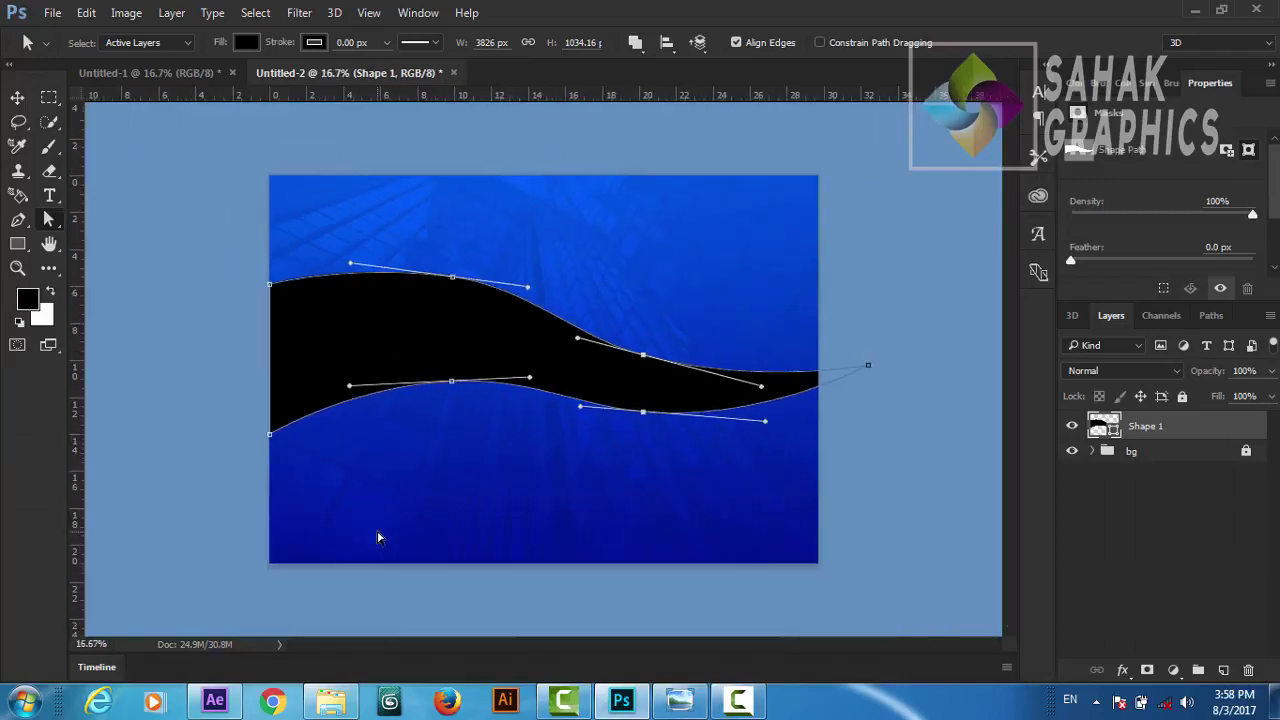
Step: Compare with the Untitled-1 brochure, raise the wave's upper-left curve slightly, and hide path outlines
click(186, 73)
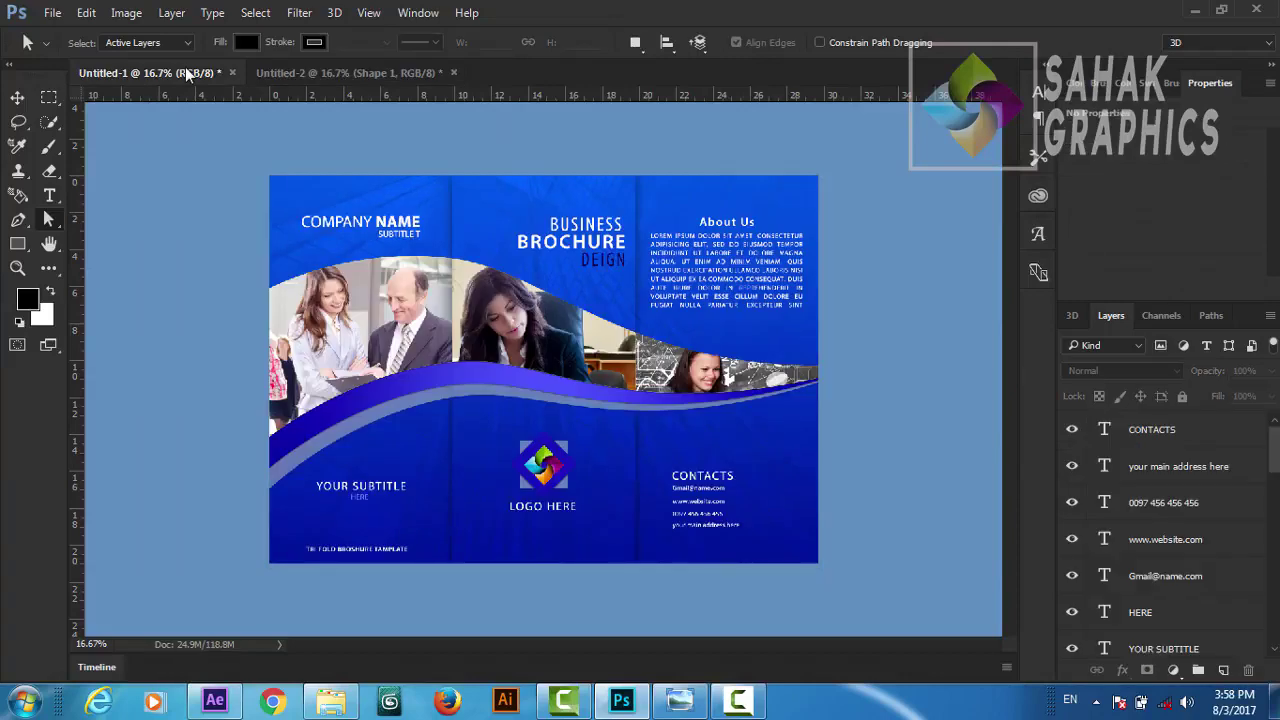
click(389, 73)
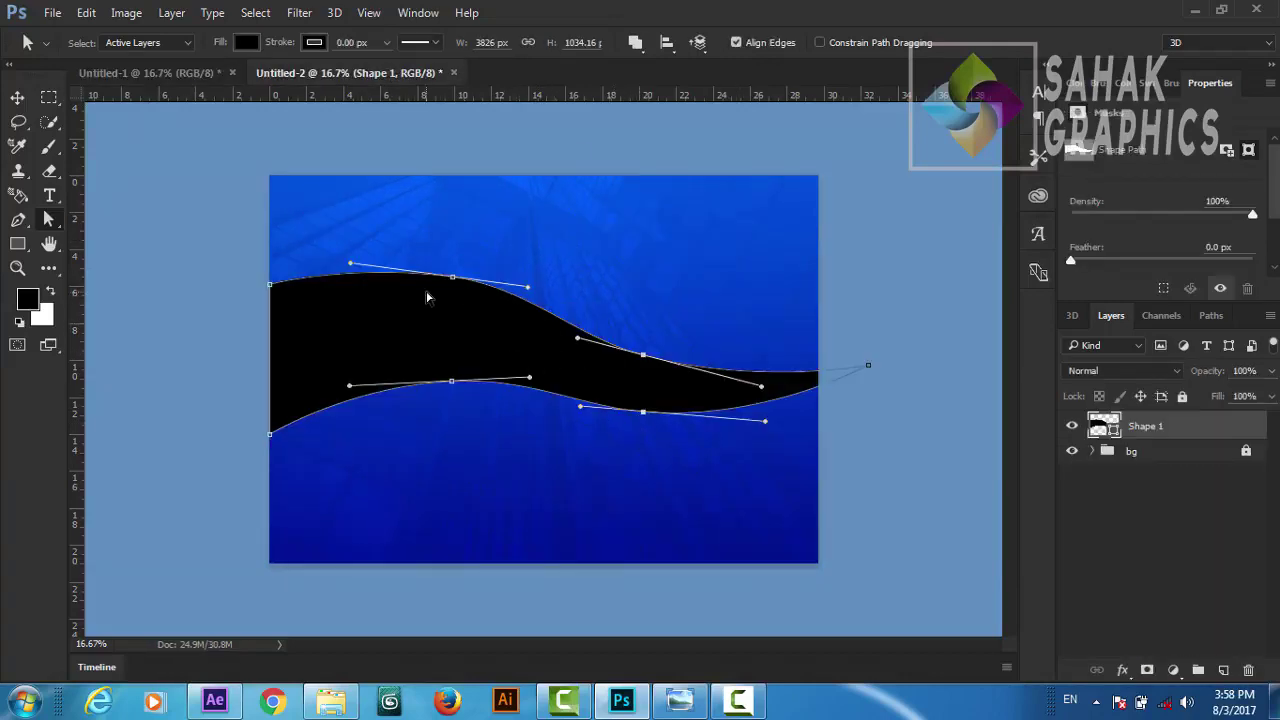
drag(350, 263, 334, 257)
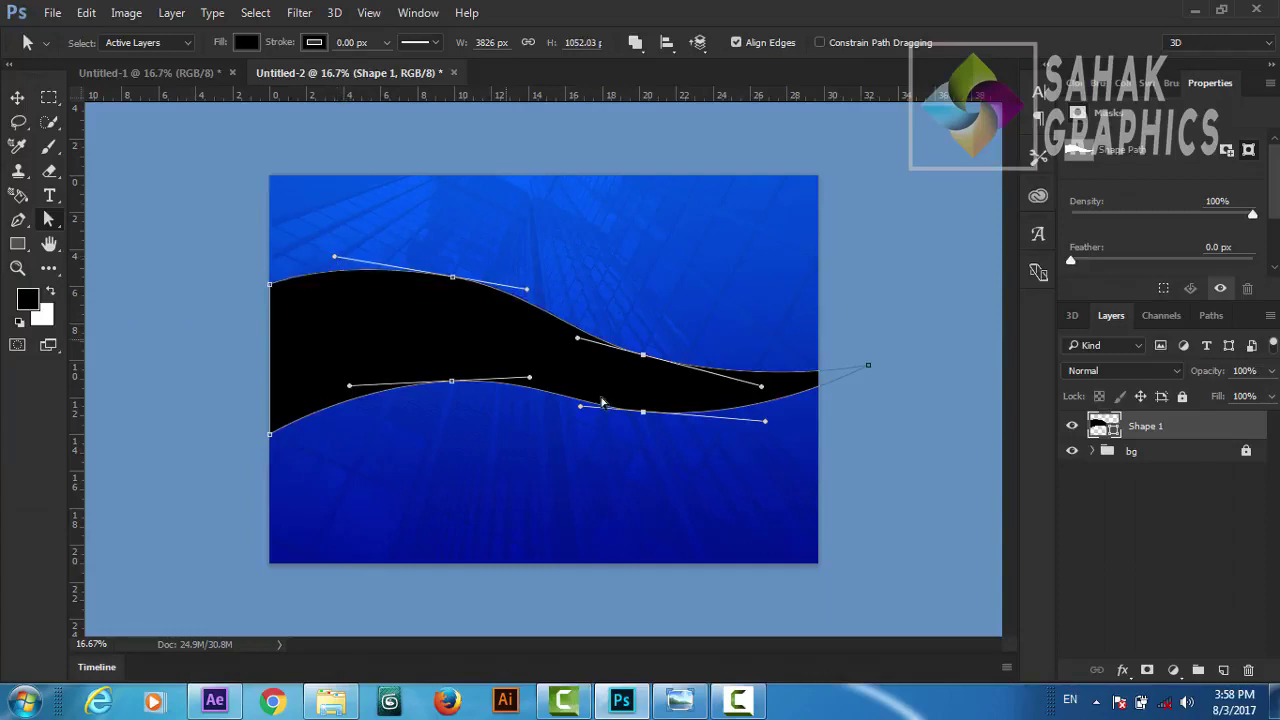
key(v)
click(852, 424)
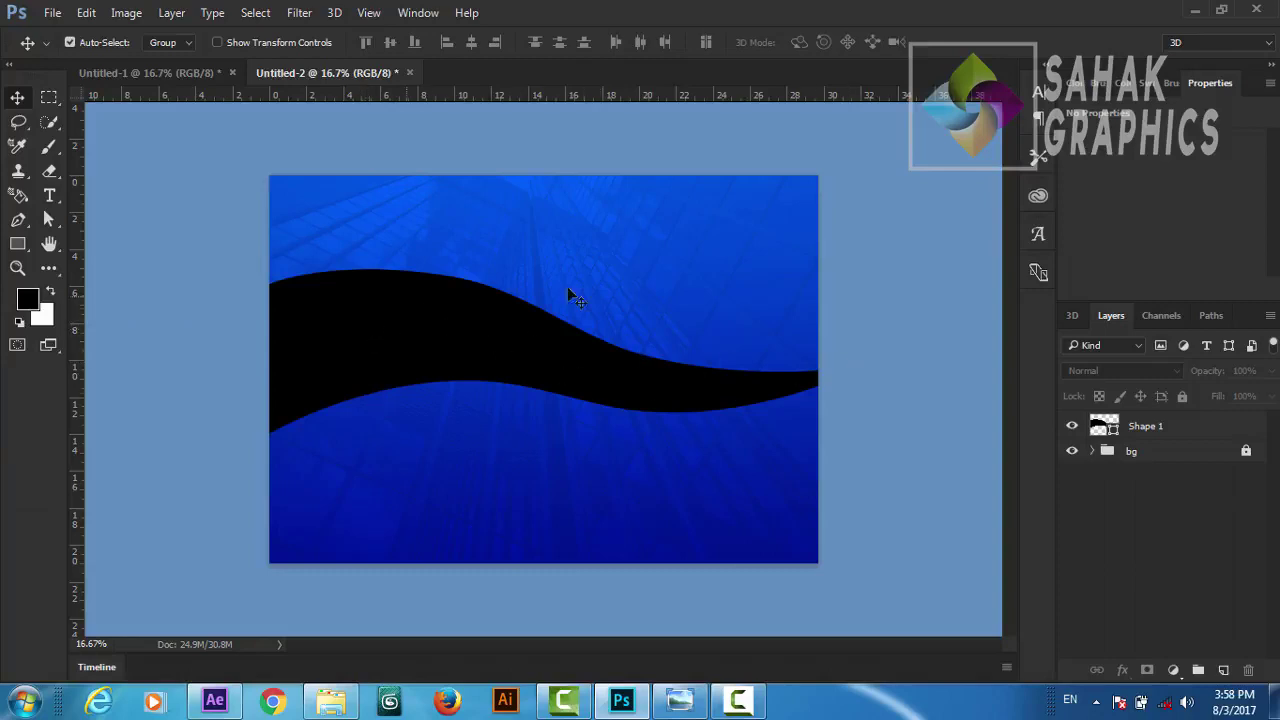
Step: Change Shape 1's fill colour to white #ffffff
key(ctrl+plus)
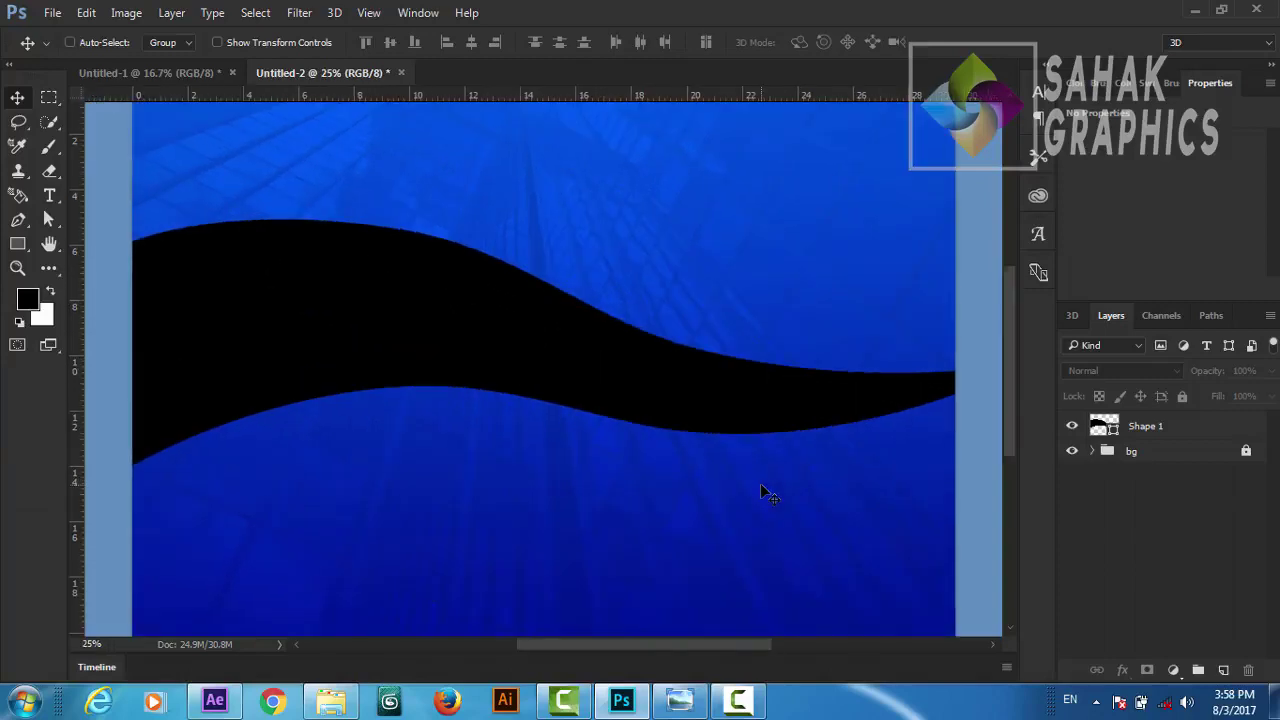
double_click(1108, 428)
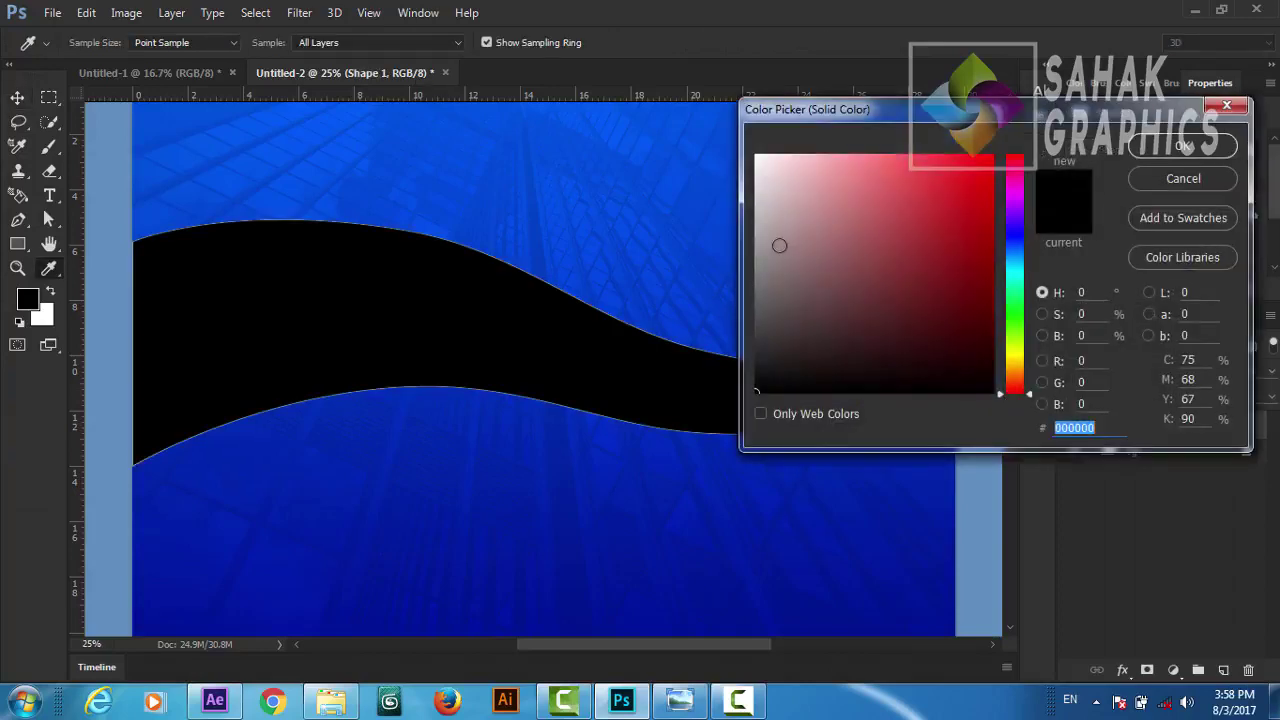
text(ffffff)
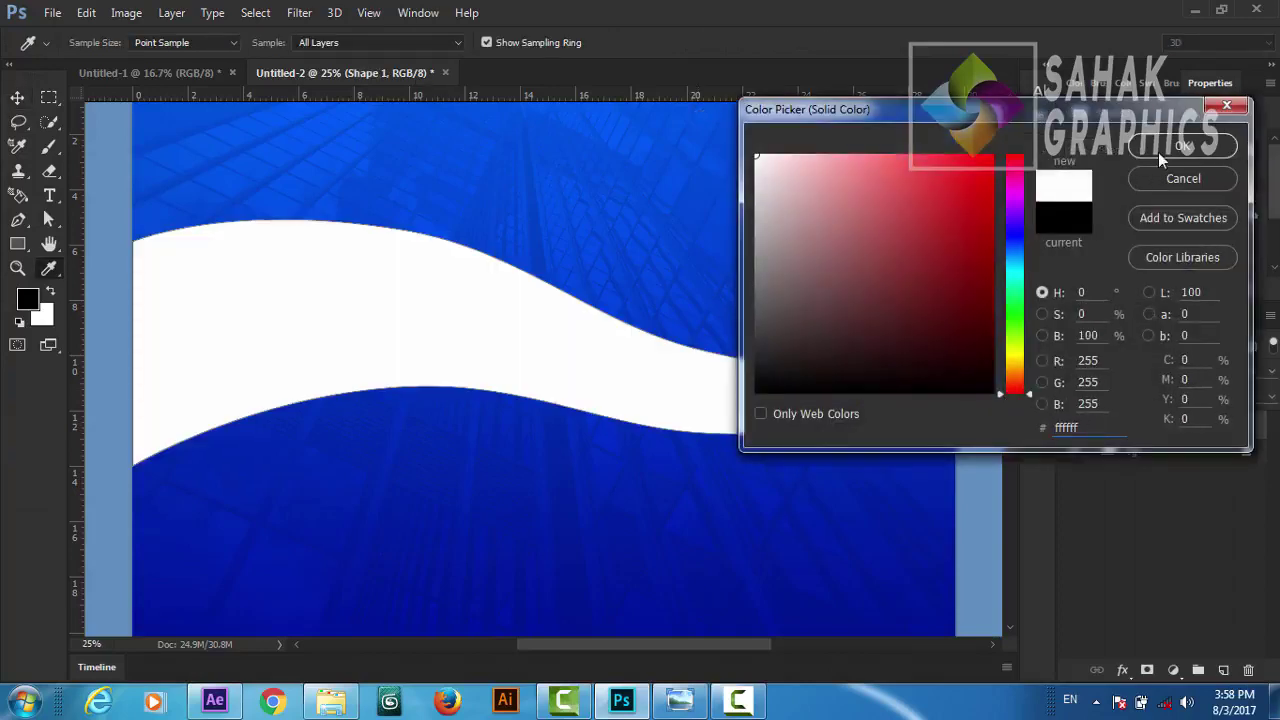
click(1158, 152)
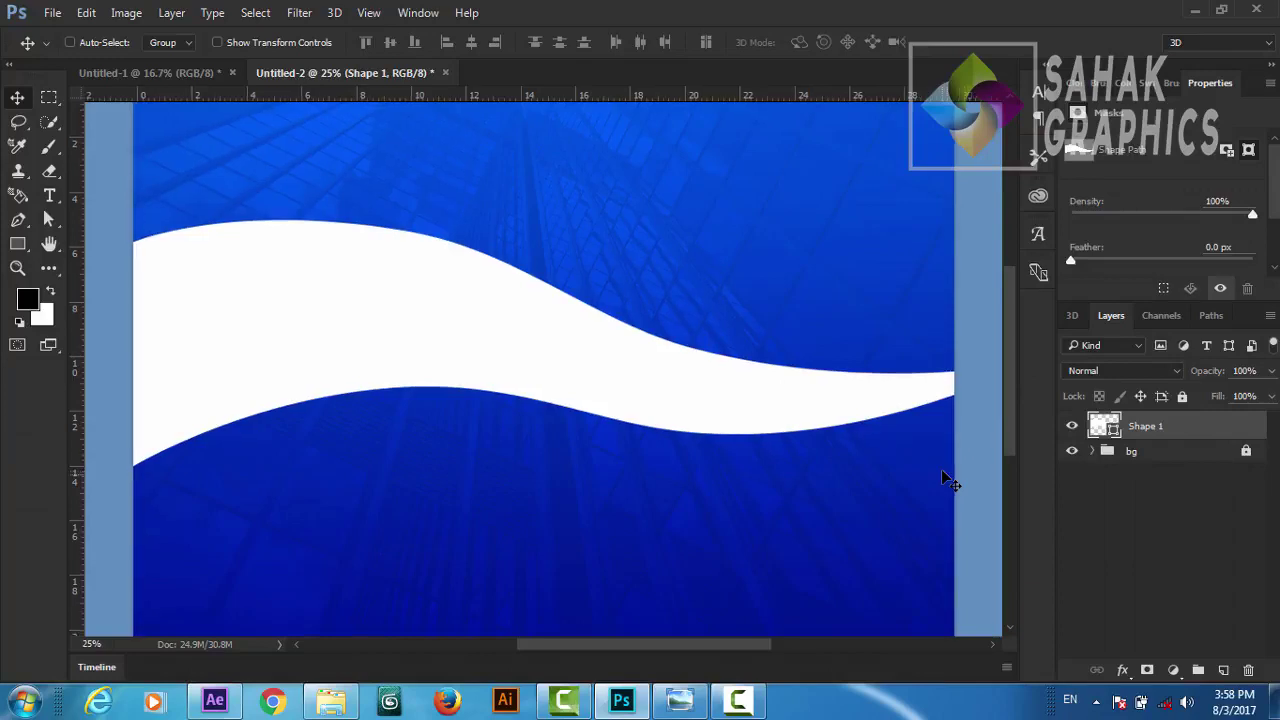
key(ctrl+minus)
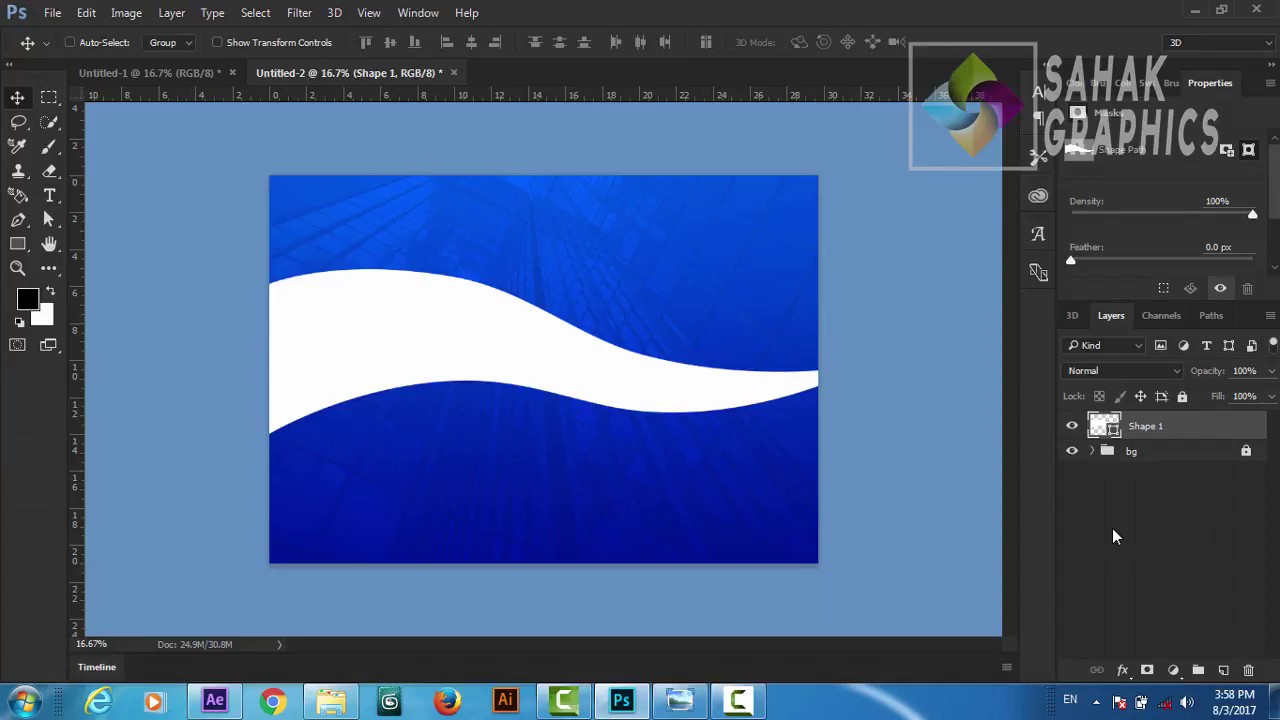
Step: Duplicate the white wave and recolour the original Shape 1 underneath dark blue #011086
key(ctrl+j)
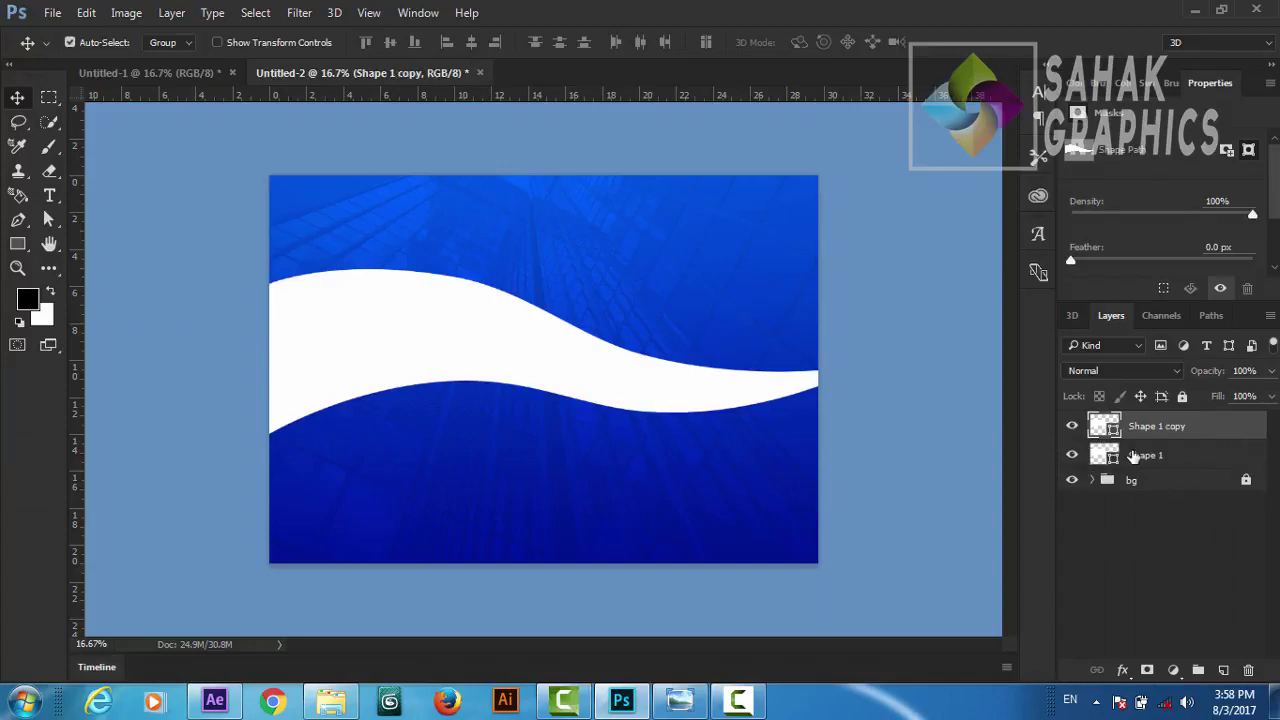
click(1133, 456)
double_click(1114, 460)
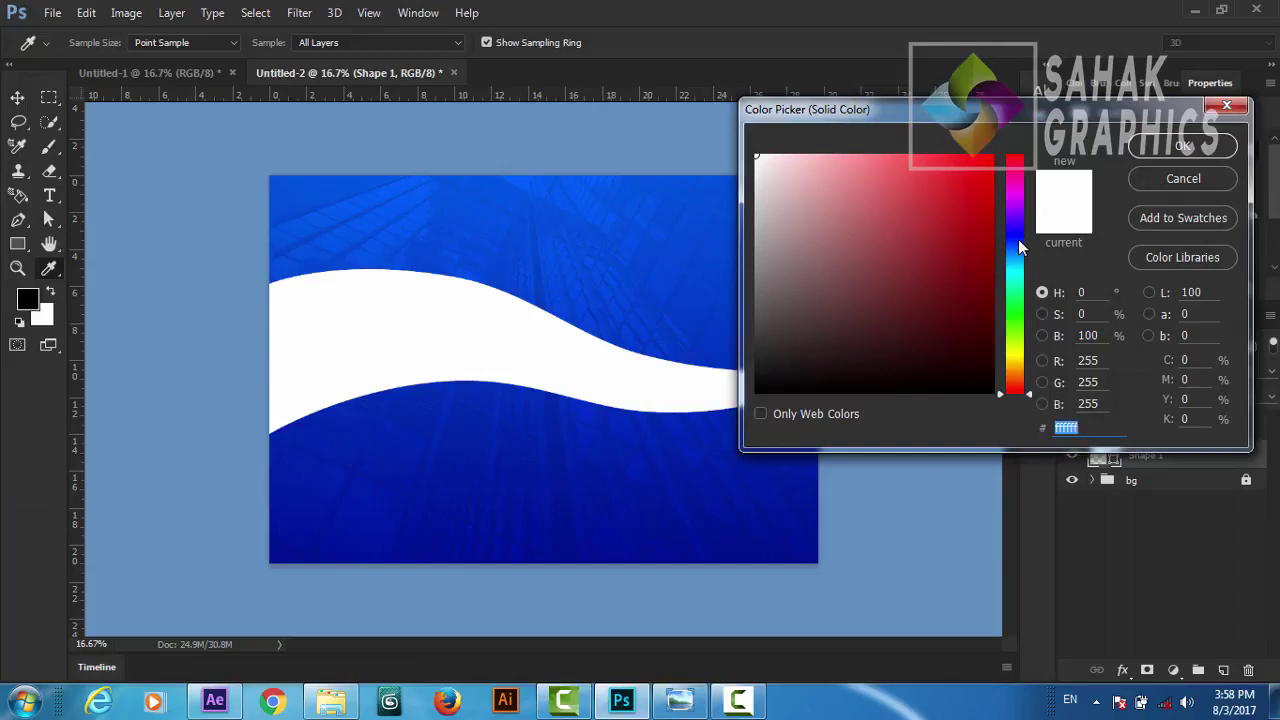
click(1018, 239)
click(992, 267)
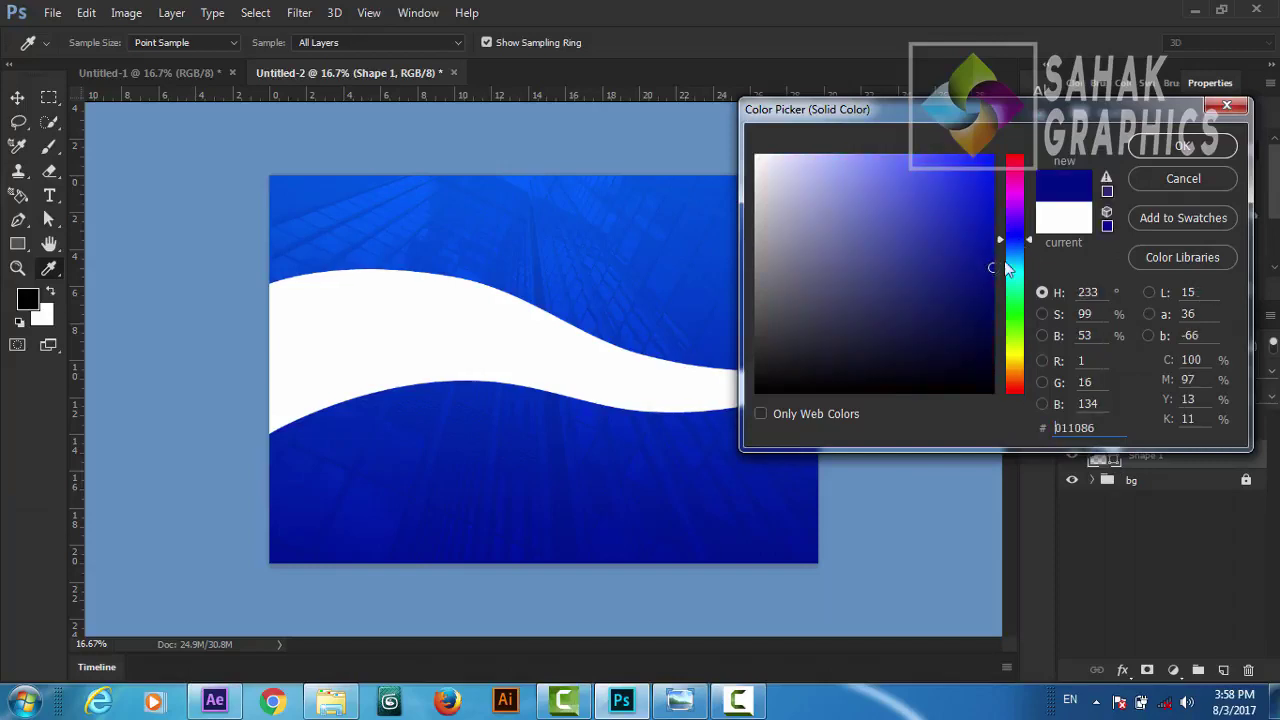
click(1149, 151)
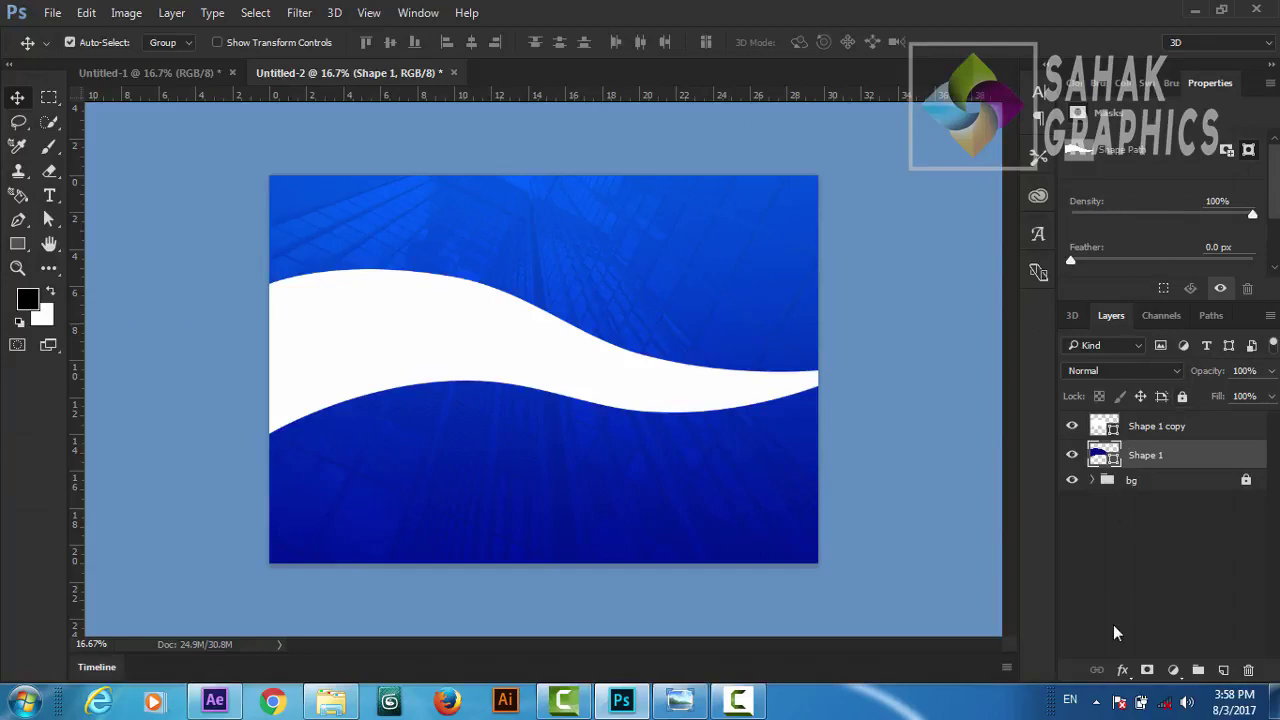
key(ctrl+t)
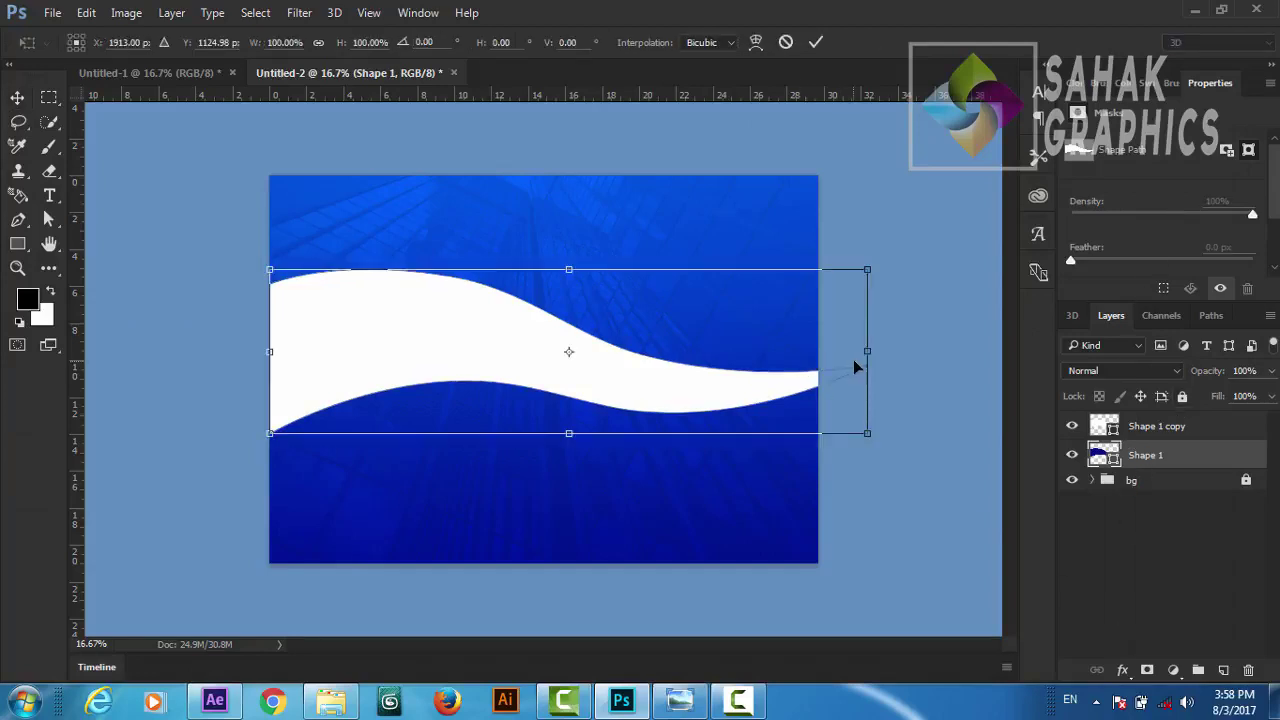
Step: Tilt the dark blue wave about its right tip to −3.26° and stretch it slightly left
mouse_move(568, 351)
mouse_down()
mouse_move(823, 378)
mouse_move(867, 367)
mouse_up()
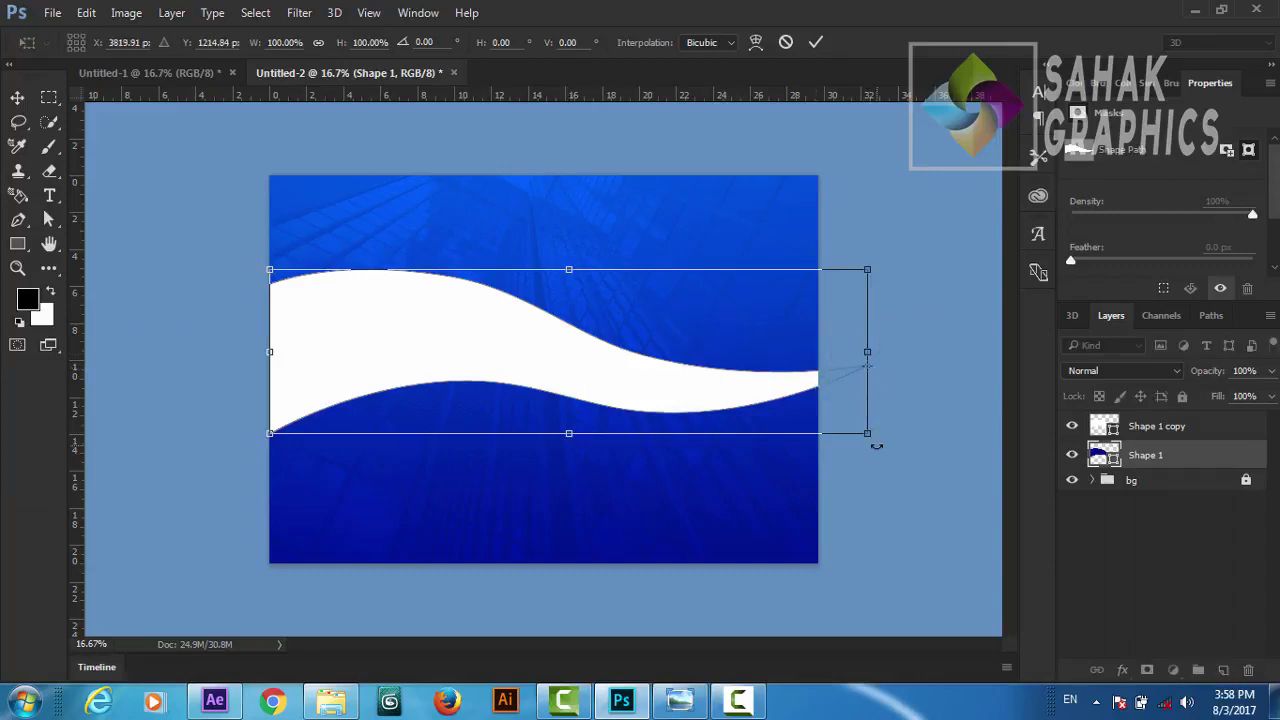
drag(878, 446, 882, 451)
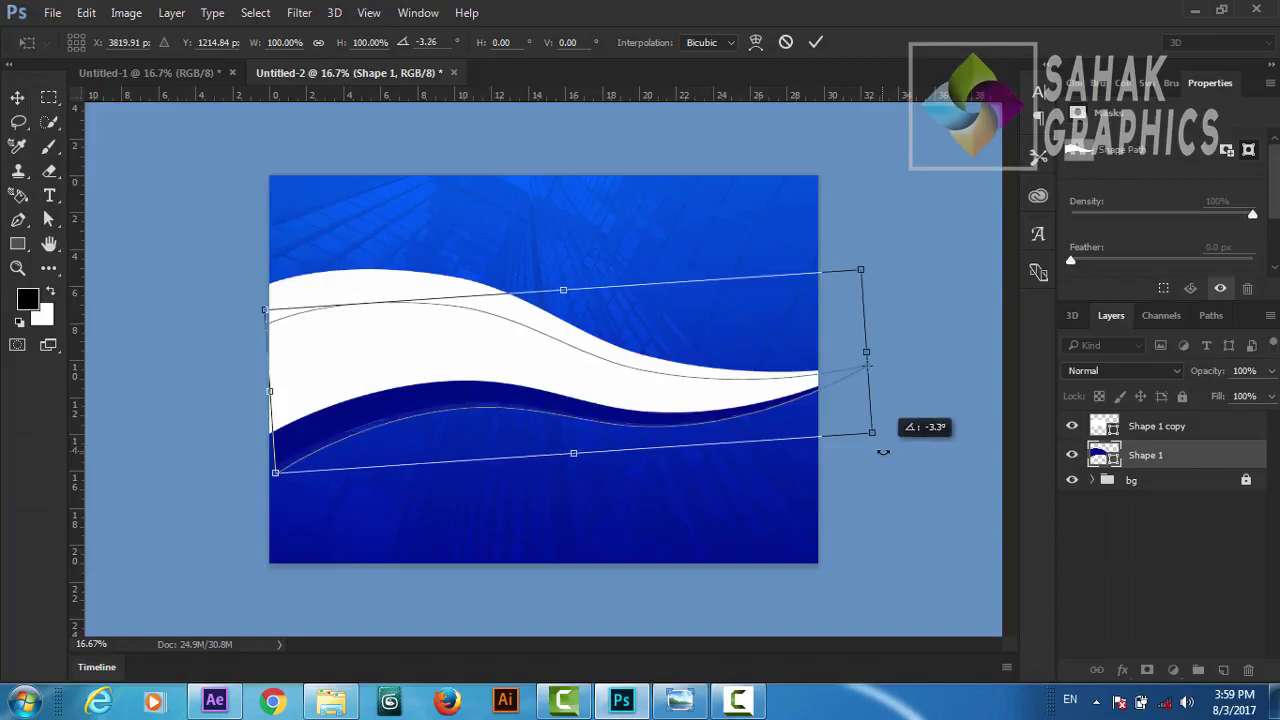
drag(882, 451, 880, 450)
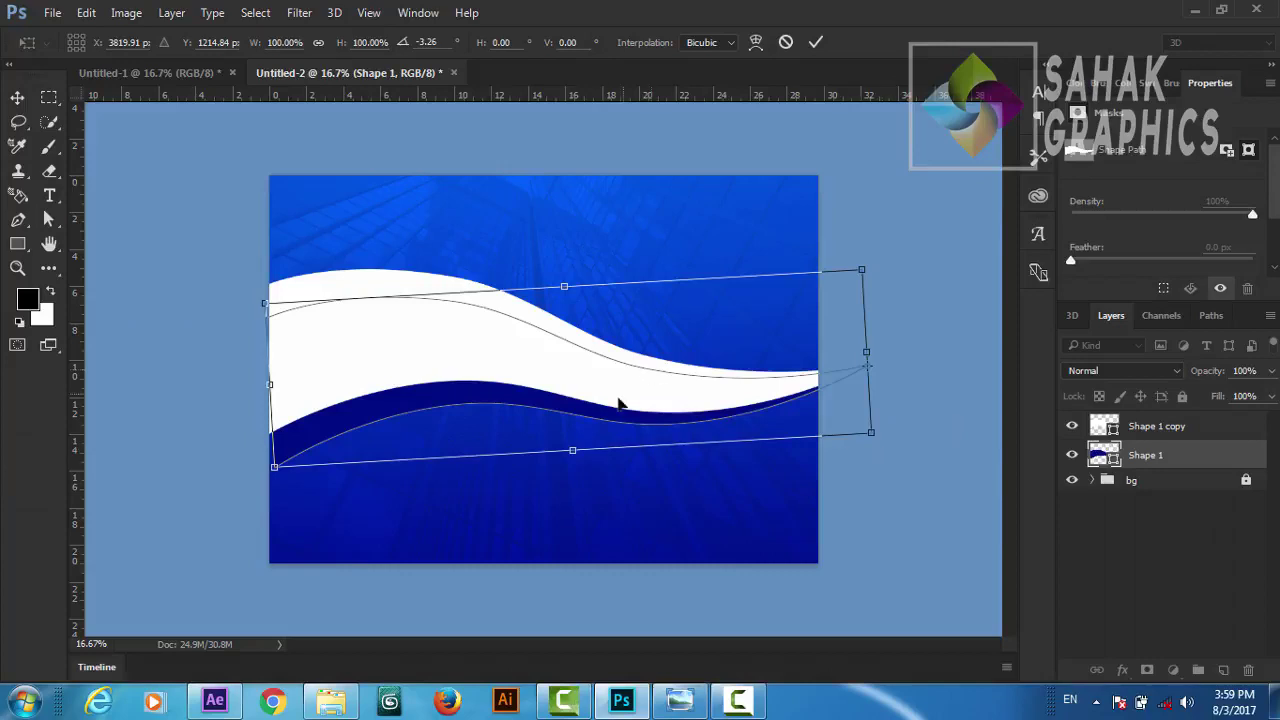
drag(267, 388, 253, 388)
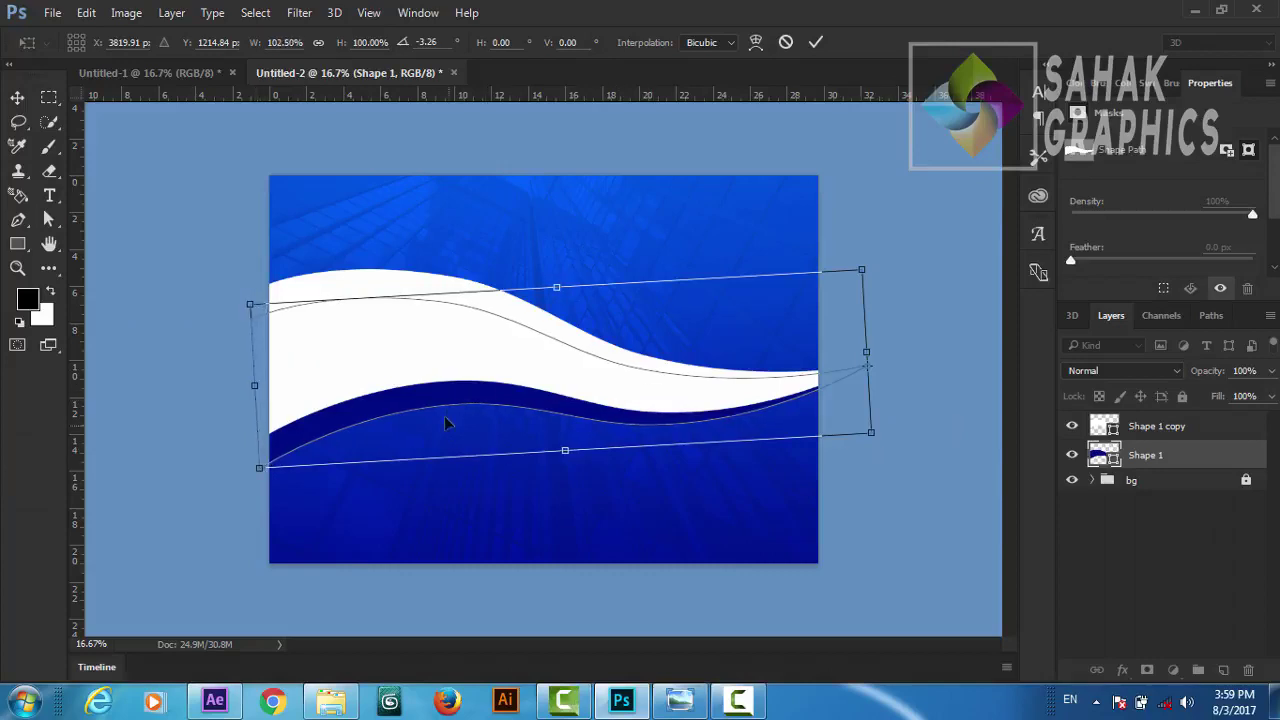
click(813, 46)
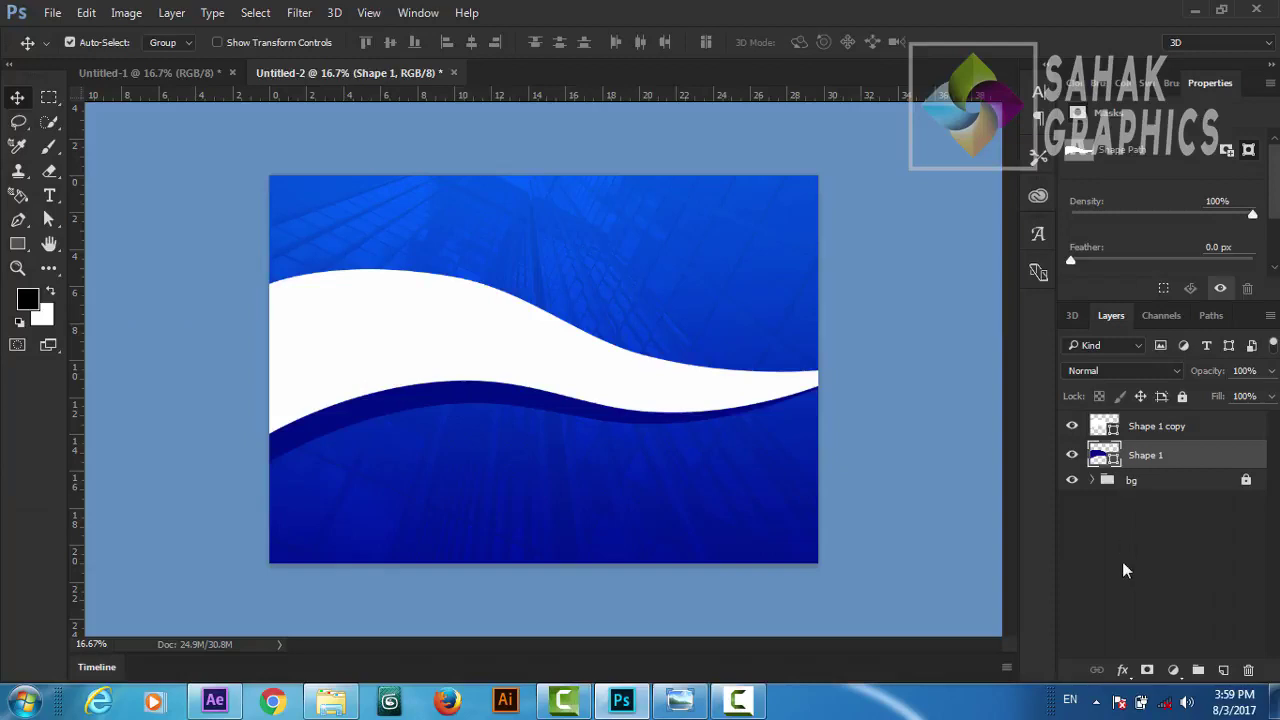
Step: Duplicate the dark blue wave and pick light grey for the original Shape 1
key(ctrl+j)
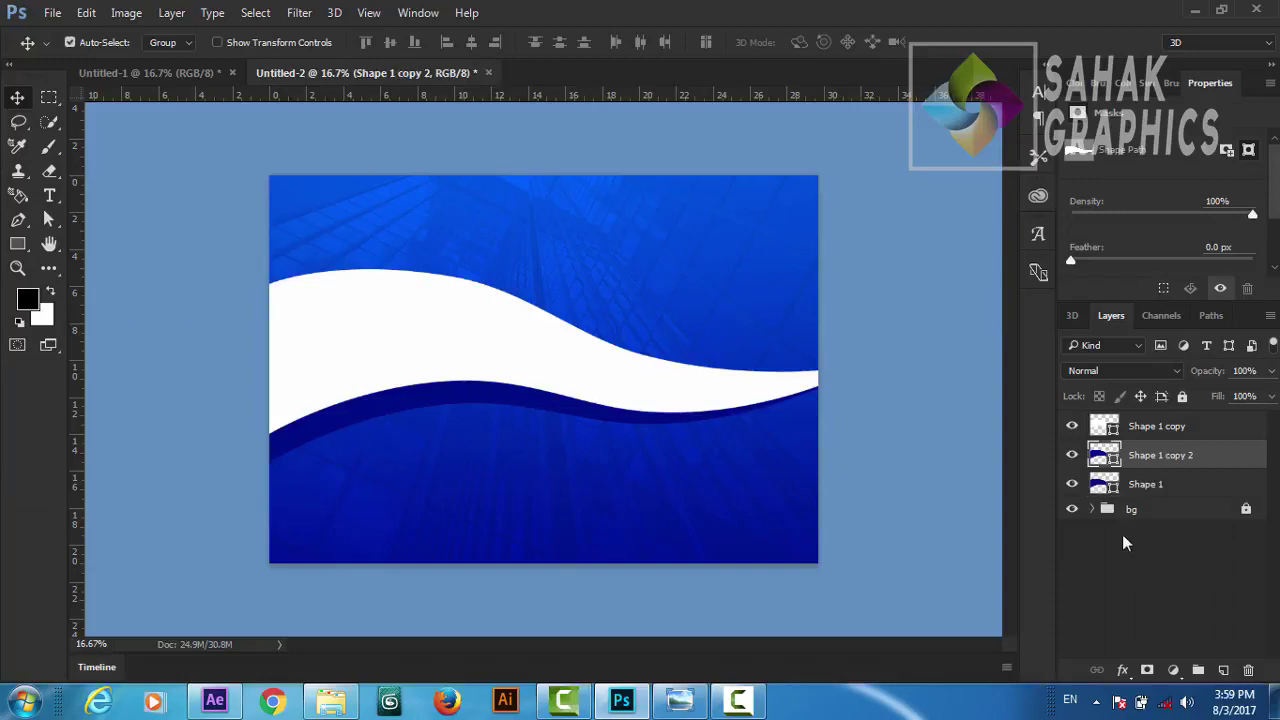
double_click(1107, 487)
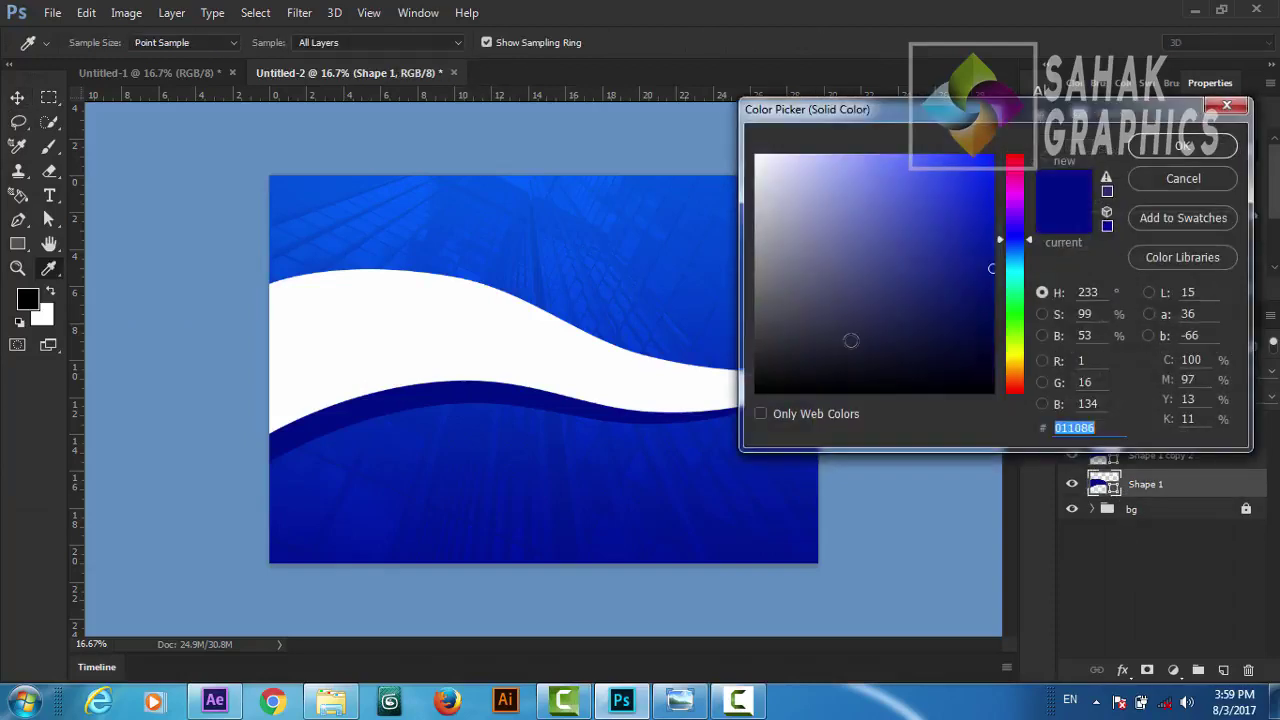
drag(763, 238, 755, 183)
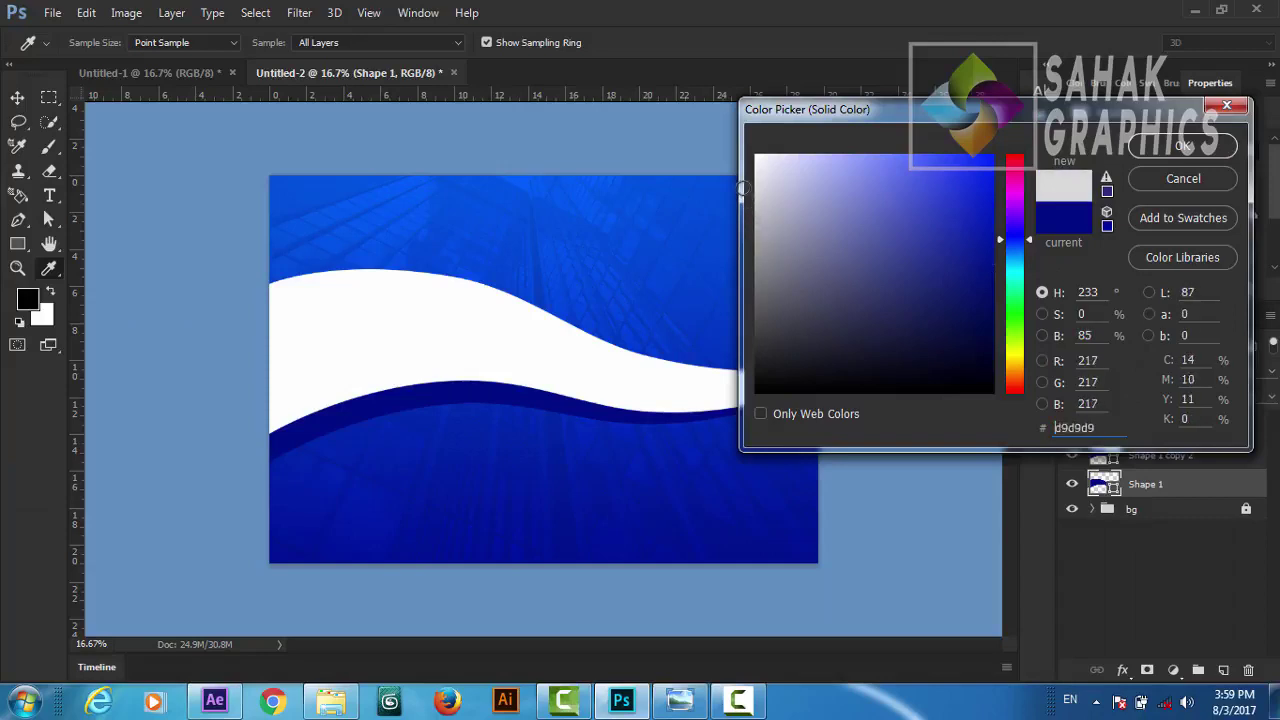
Step: Apply the light grey fill and rotate Shape 1 about its right end to −1.63°
click(1160, 147)
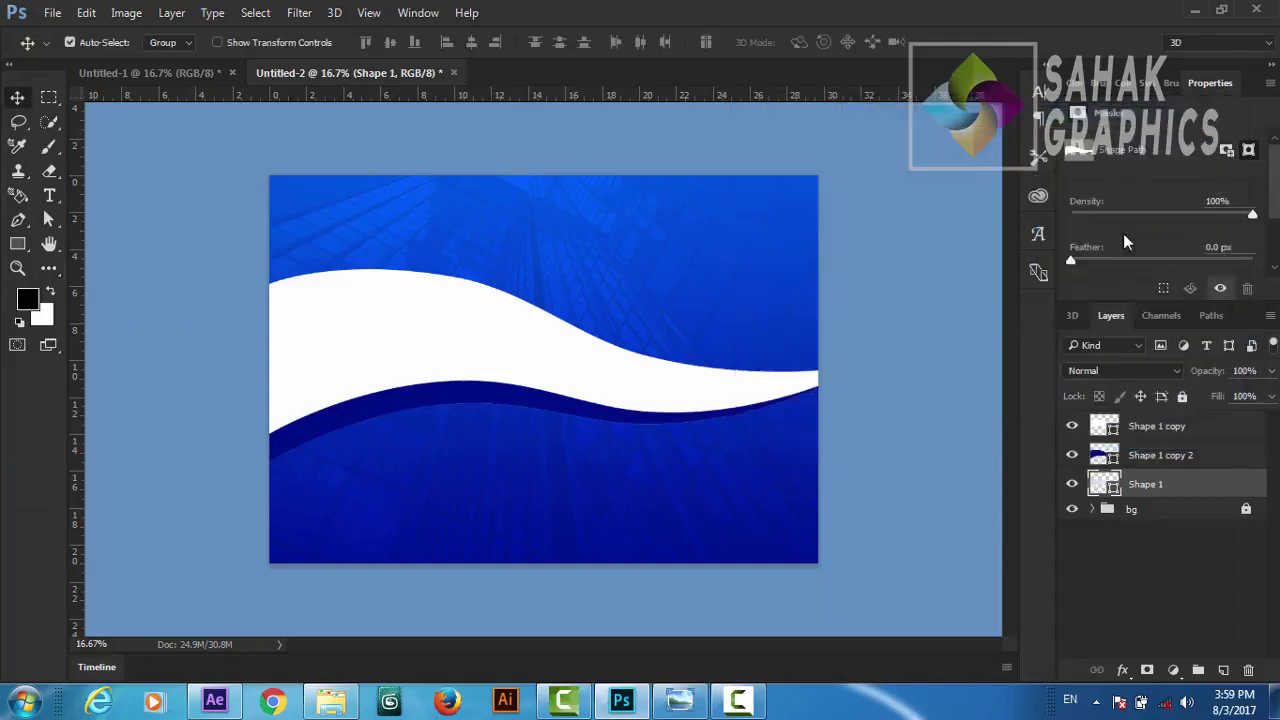
key(ctrl+t)
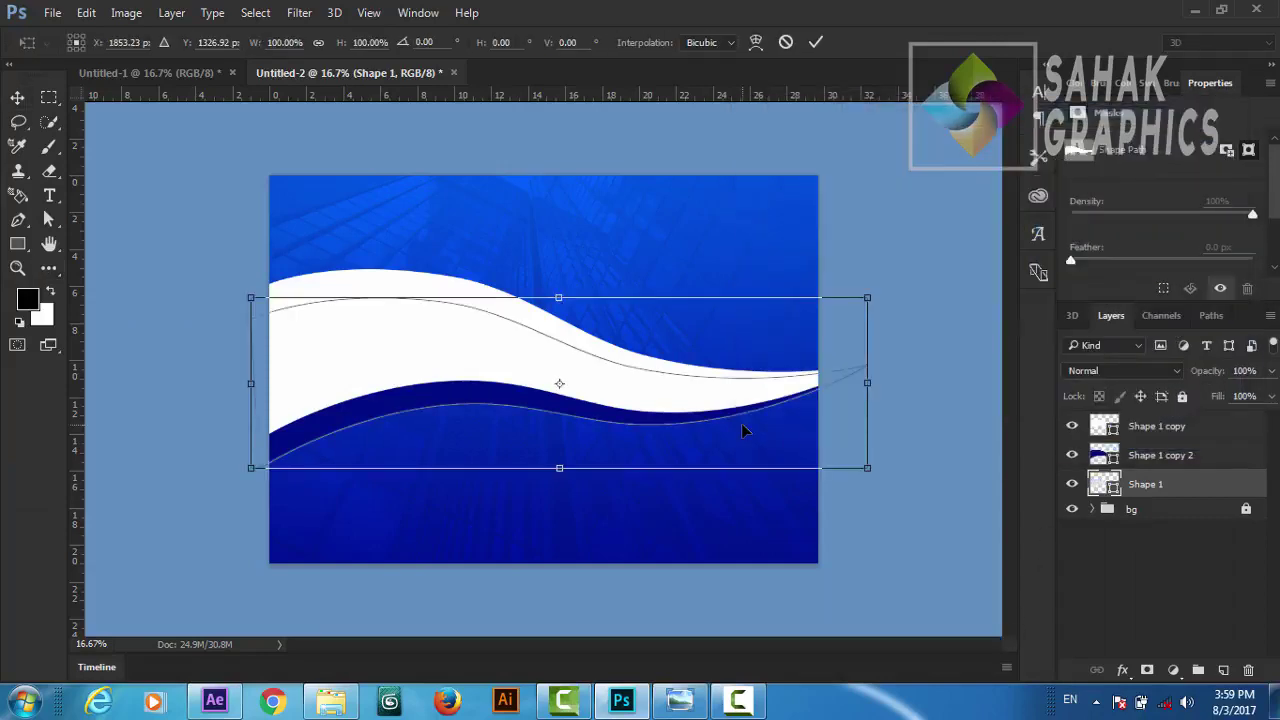
mouse_move(559, 383)
mouse_down()
mouse_move(852, 385)
mouse_move(868, 366)
mouse_up()
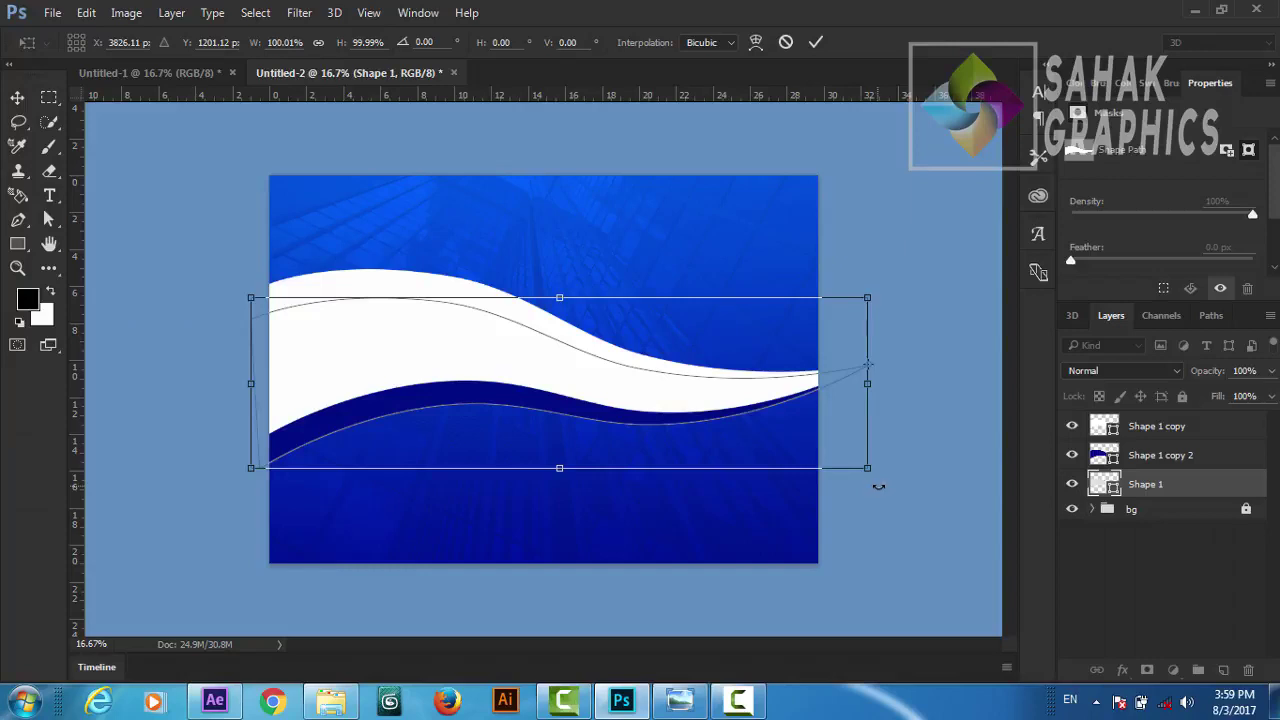
drag(878, 486, 879, 487)
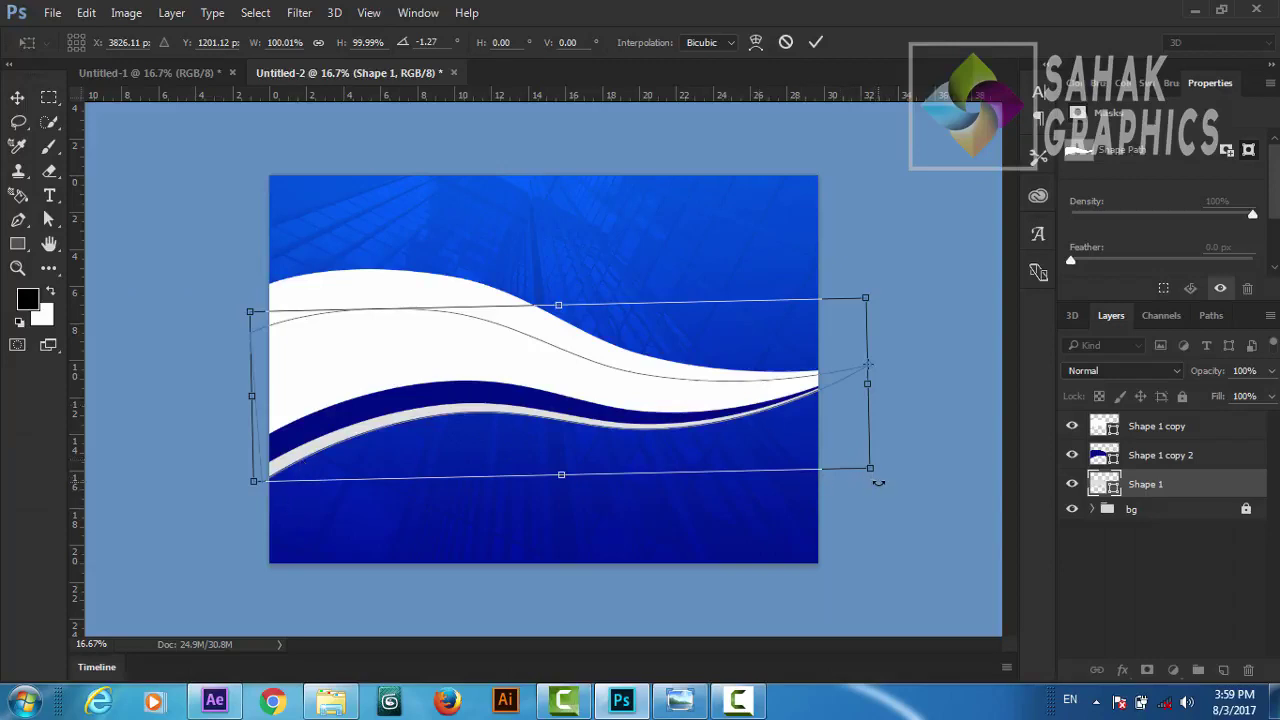
drag(878, 483, 876, 485)
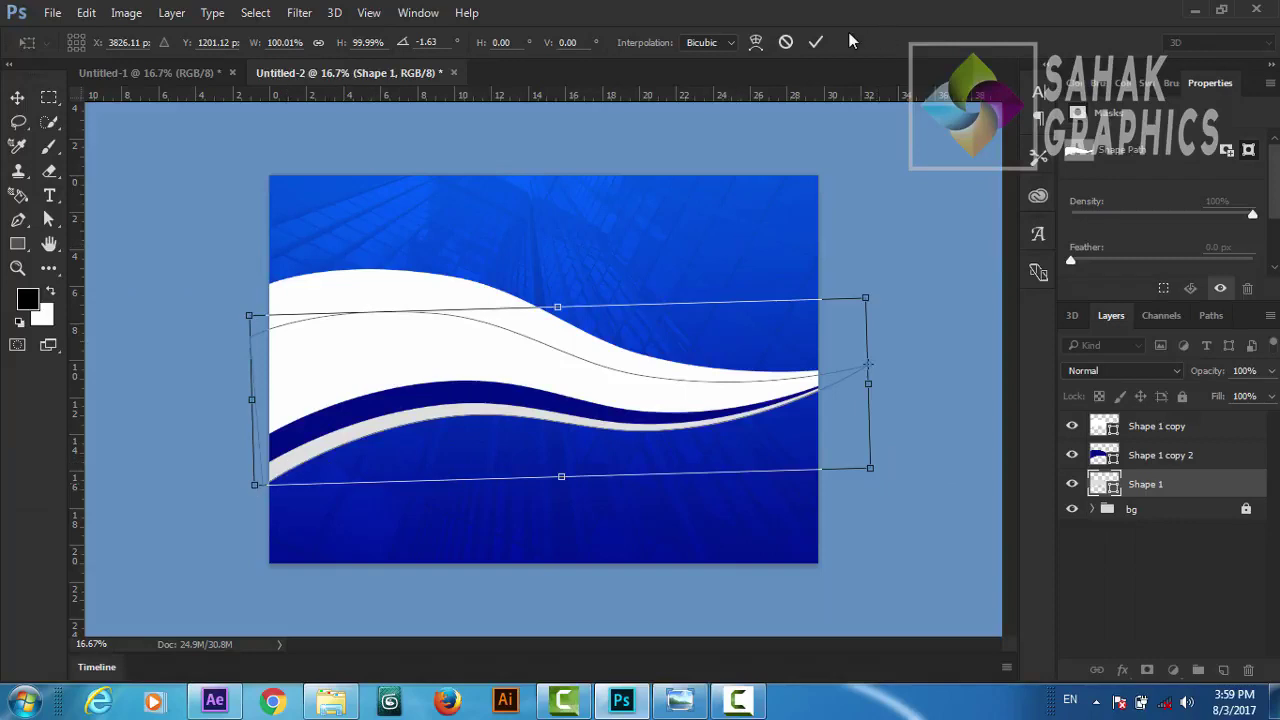
click(816, 42)
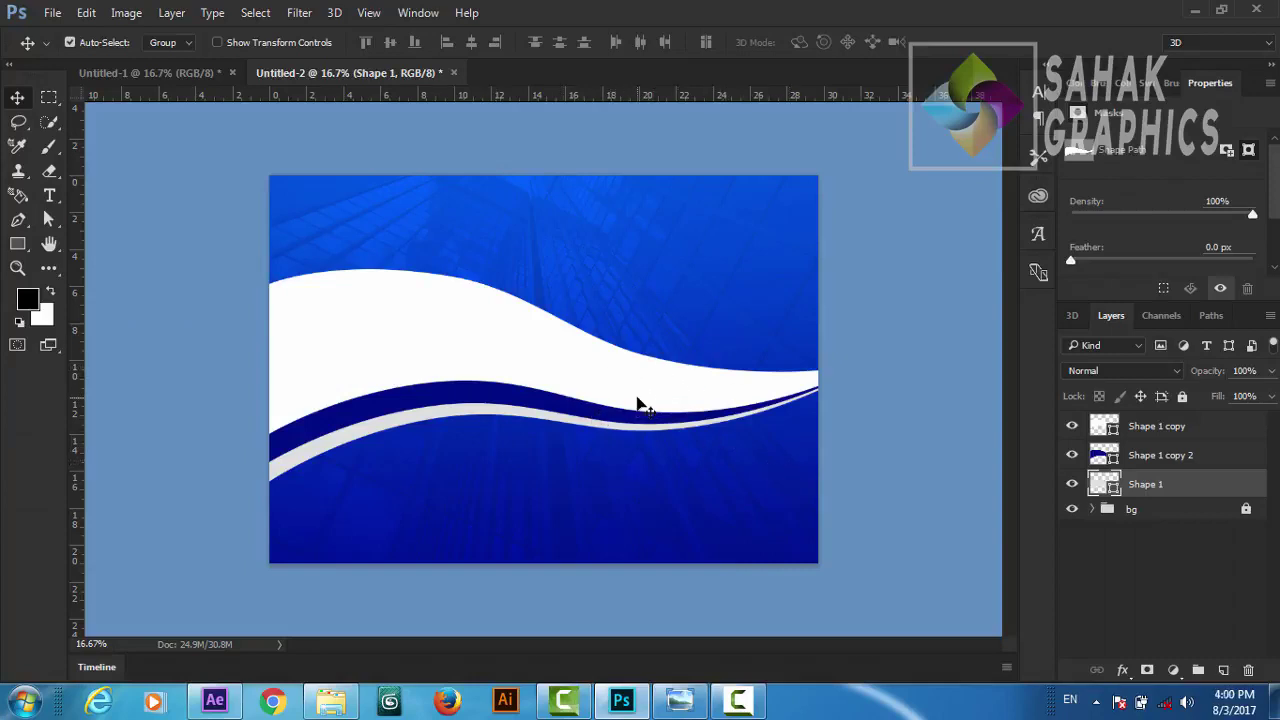
Step: Duplicate the white wave Shape 1 copy into a hidden backup, Shape 1 copy 3, and reselect the original
click(1152, 437)
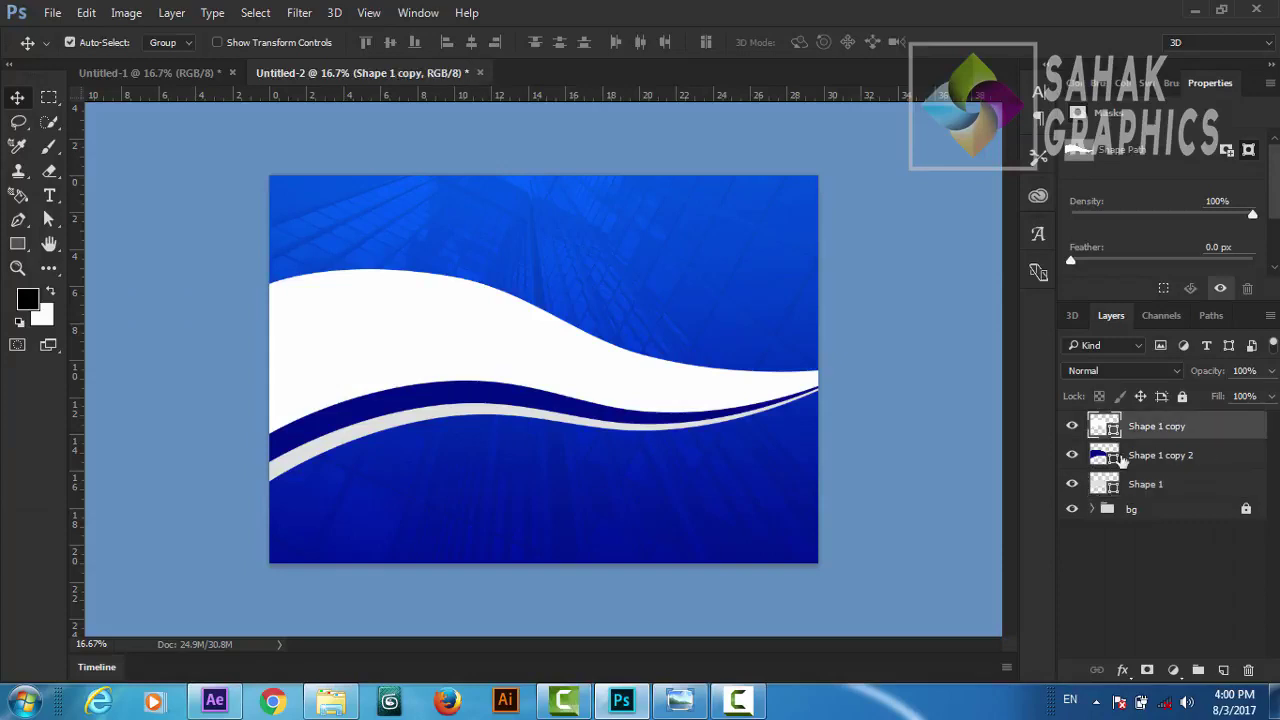
key(ctrl+j)
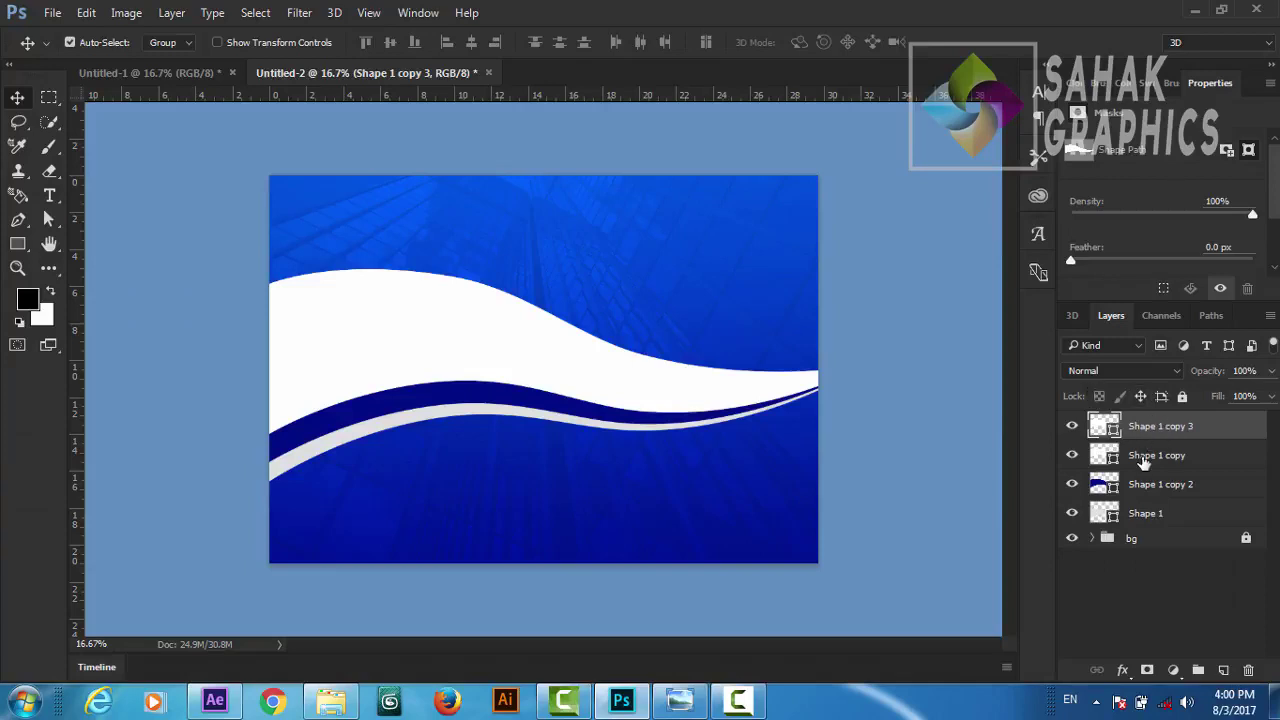
click(1072, 432)
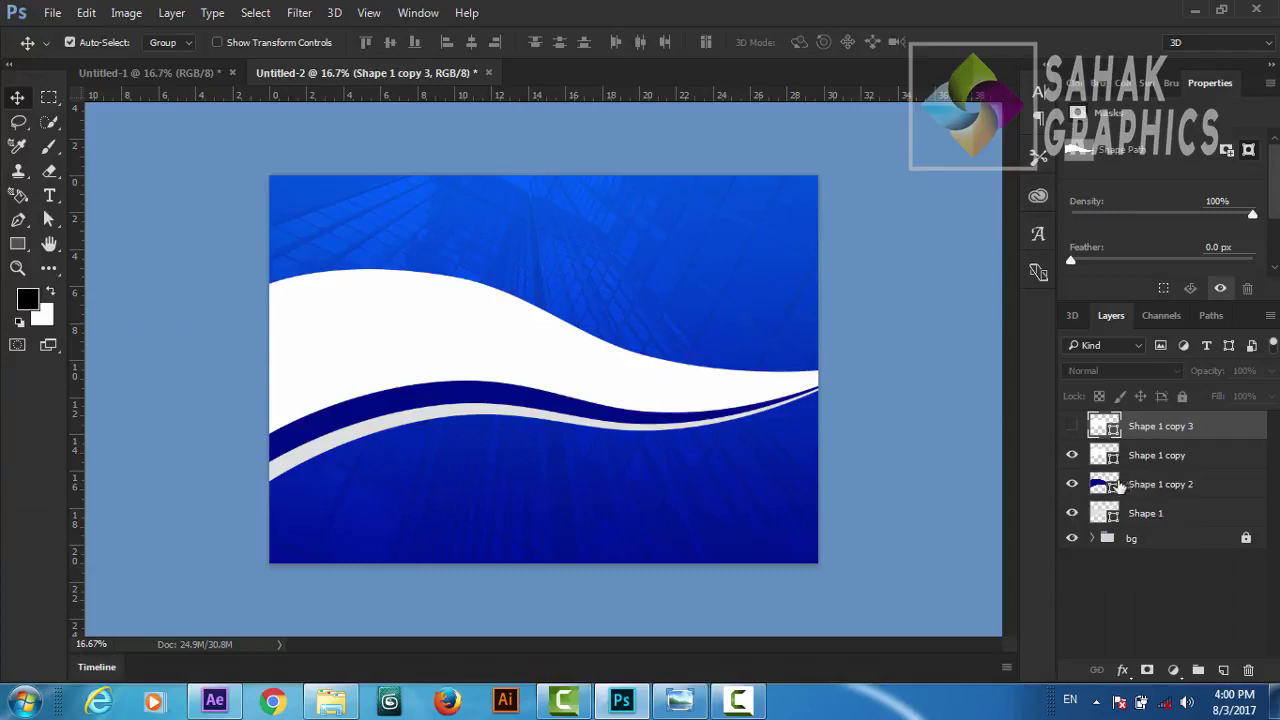
click(1137, 459)
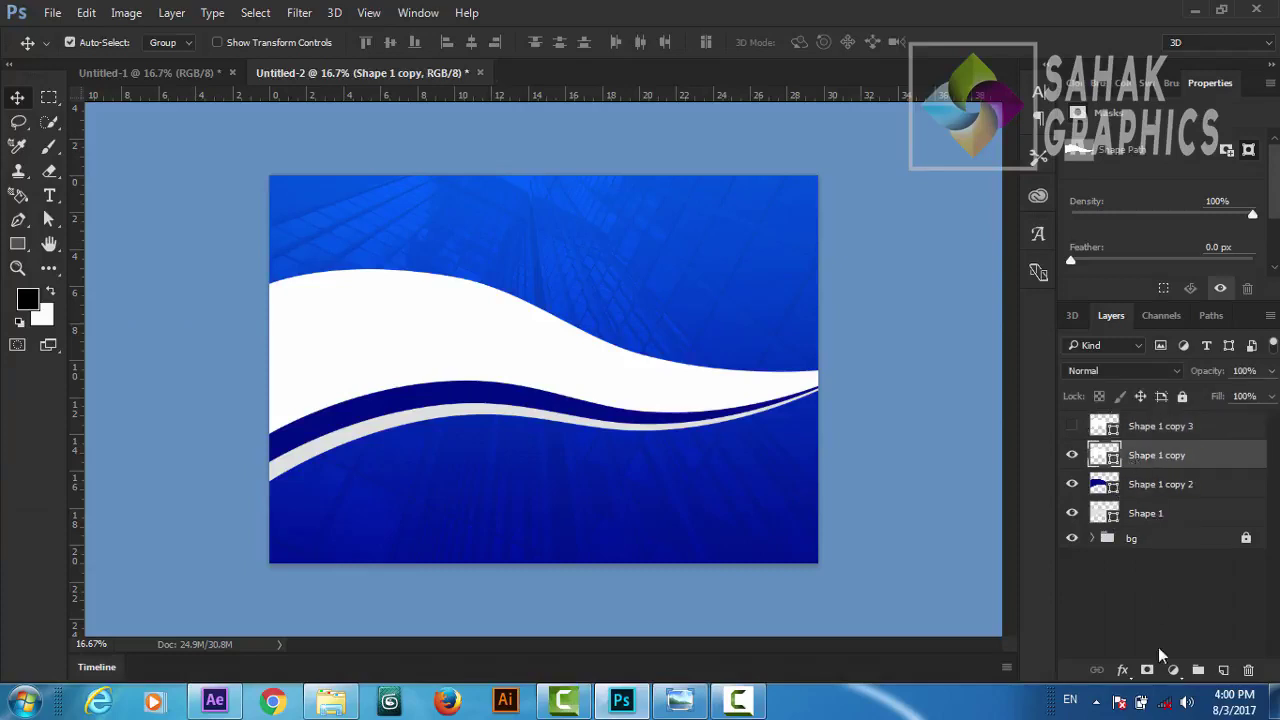
click(1122, 670)
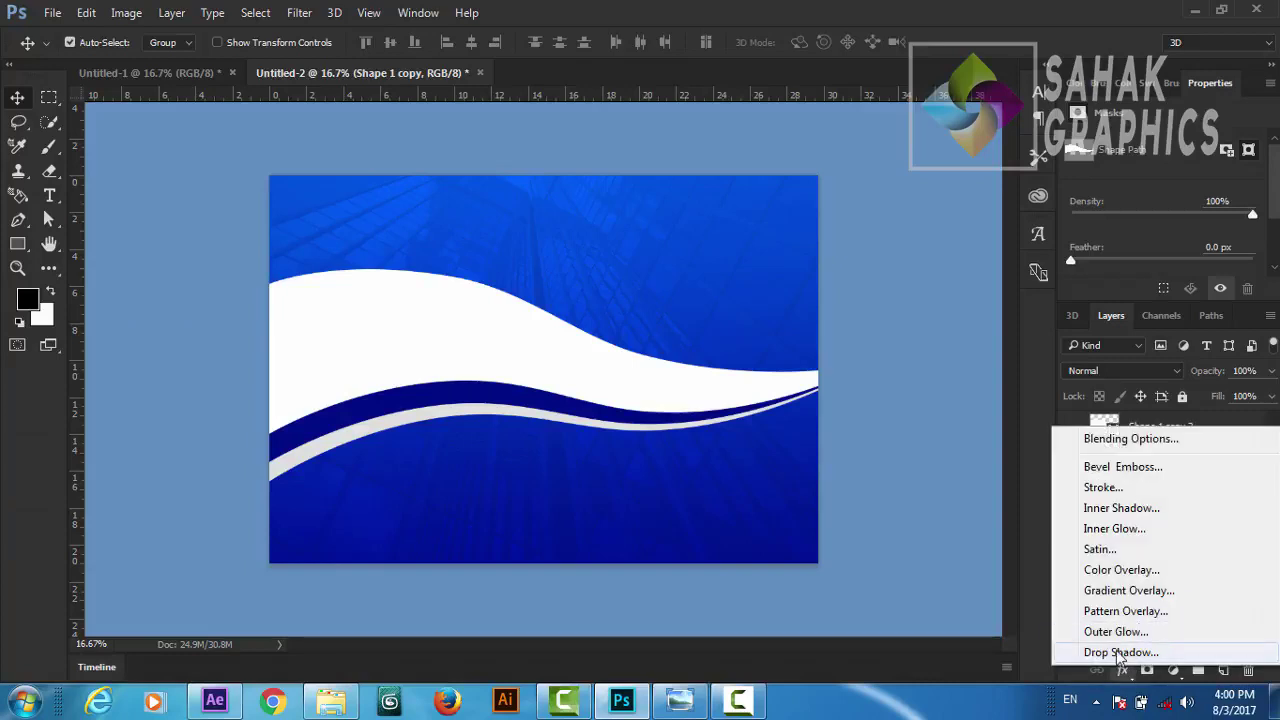
Step: Add a black drop shadow to Shape 1 copy: 90° angle, 100% opacity, 5 px distance and size
click(1120, 651)
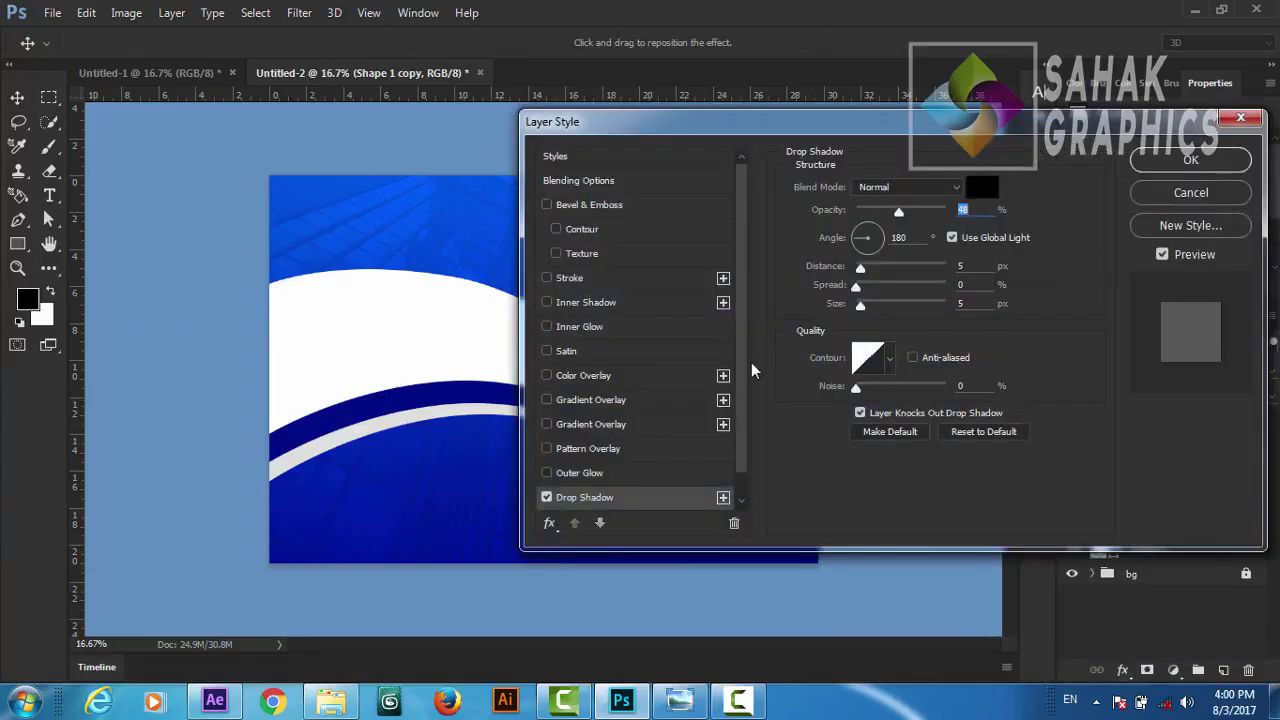
mouse_move(755, 130)
mouse_down()
mouse_move(743, 120)
mouse_move(574, 274)
mouse_move(171, 300)
mouse_move(753, 107)
mouse_move(755, 157)
mouse_up()
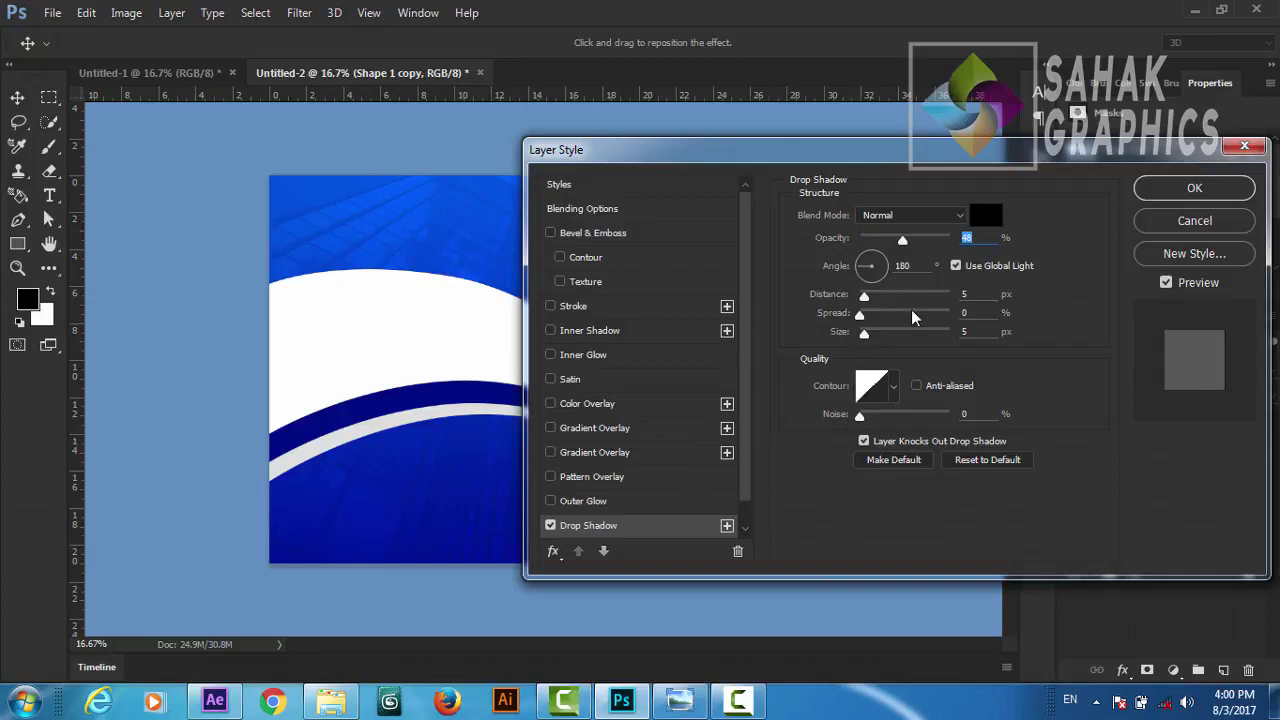
double_click(903, 265)
text(90)
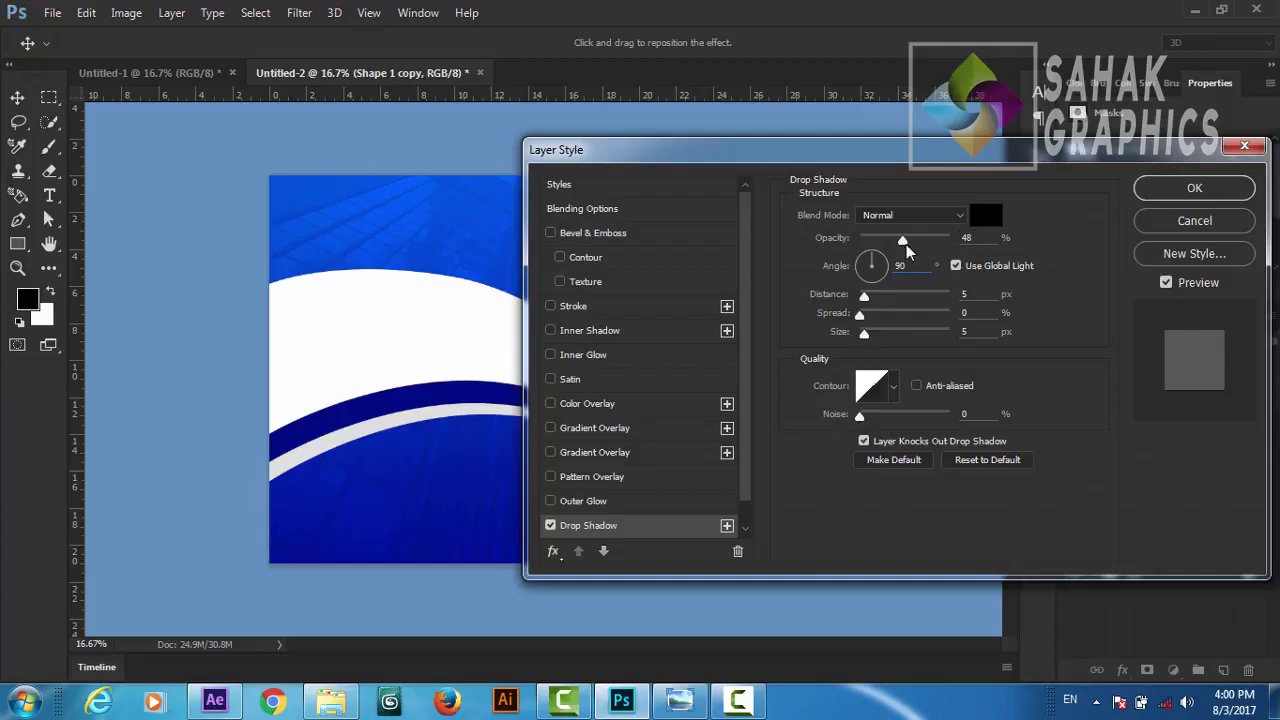
drag(903, 243, 952, 243)
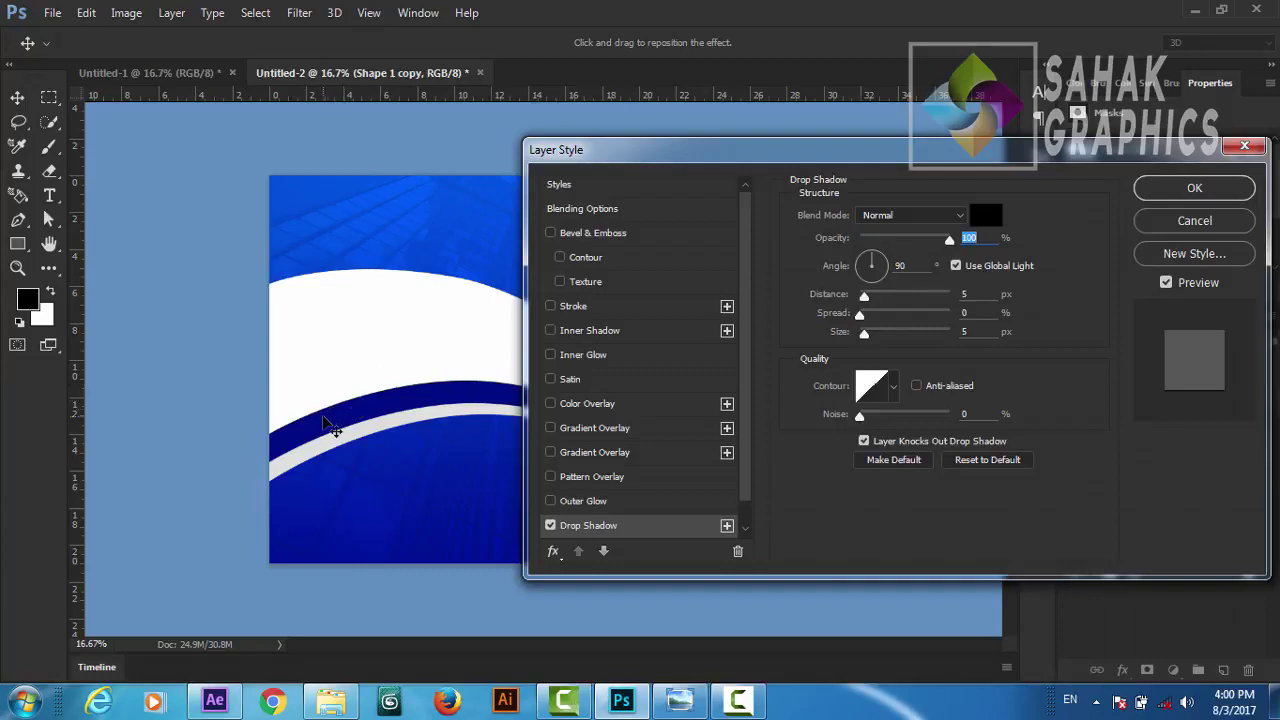
mouse_move(864, 297)
mouse_down()
mouse_move(893, 300)
mouse_move(876, 298)
mouse_up()
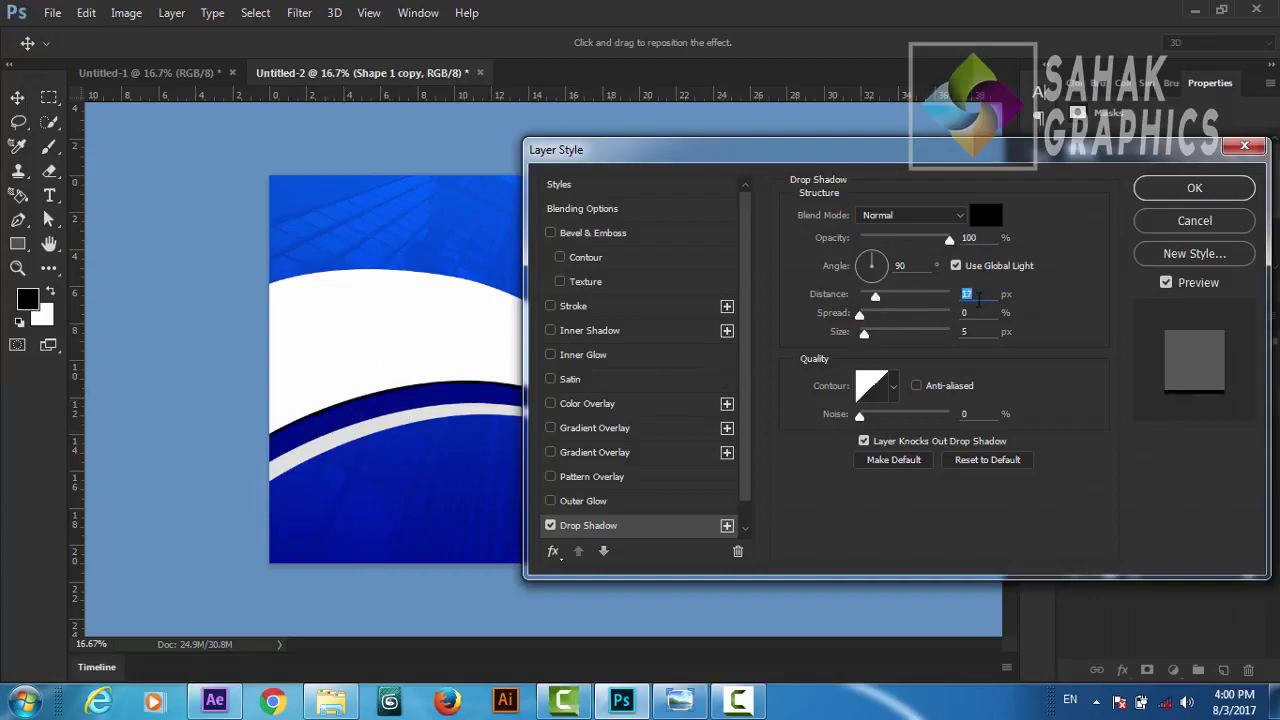
text(5)
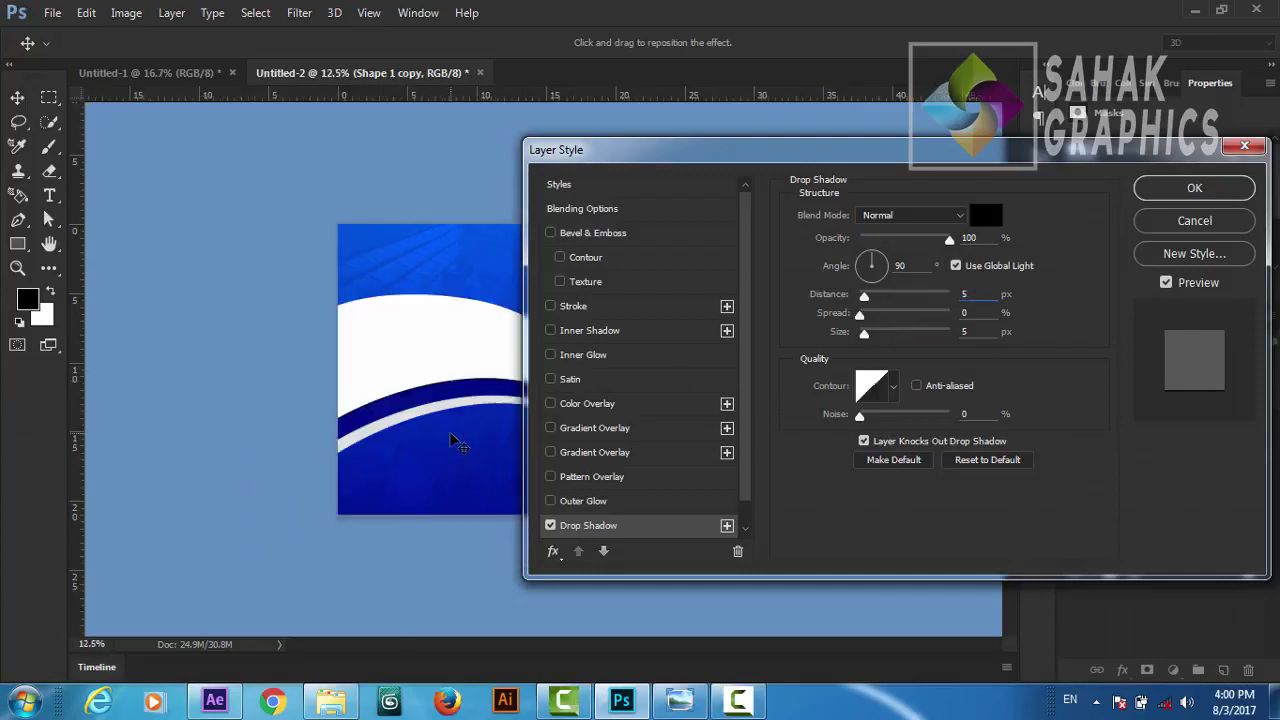
scroll(452, 440, up, 1)
scroll(452, 440, up, 1)
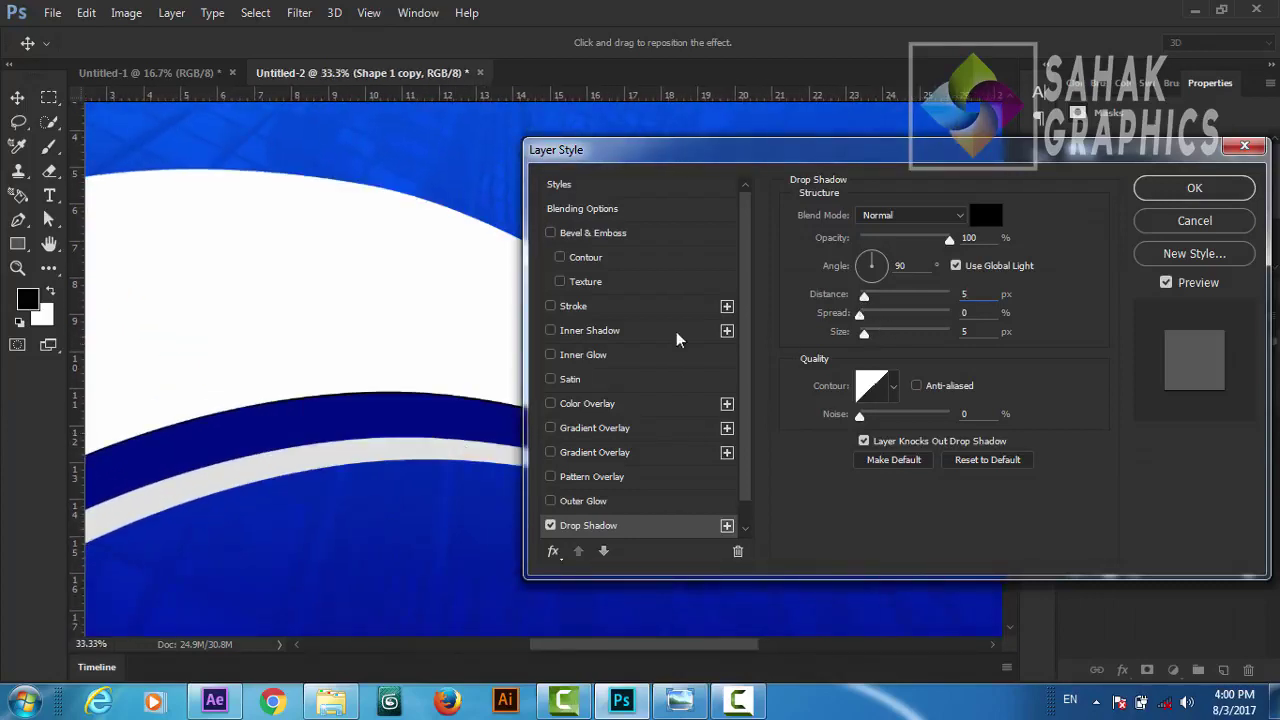
click(550, 525)
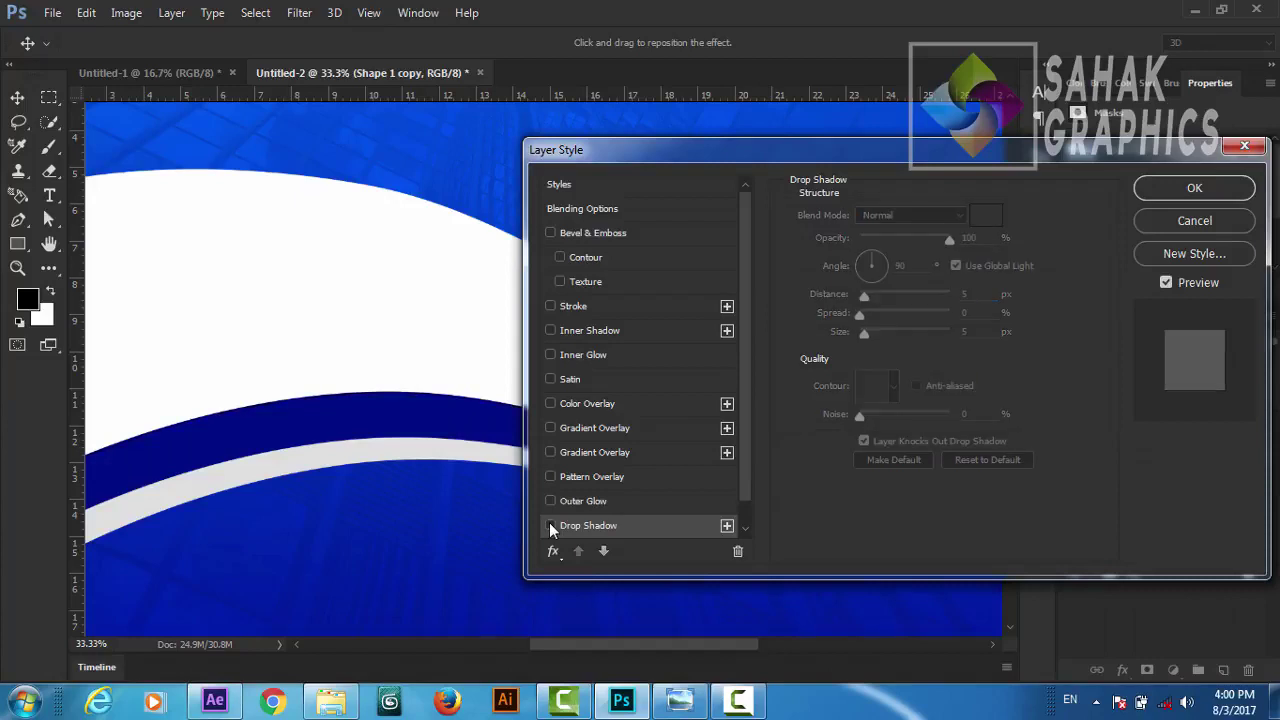
click(550, 525)
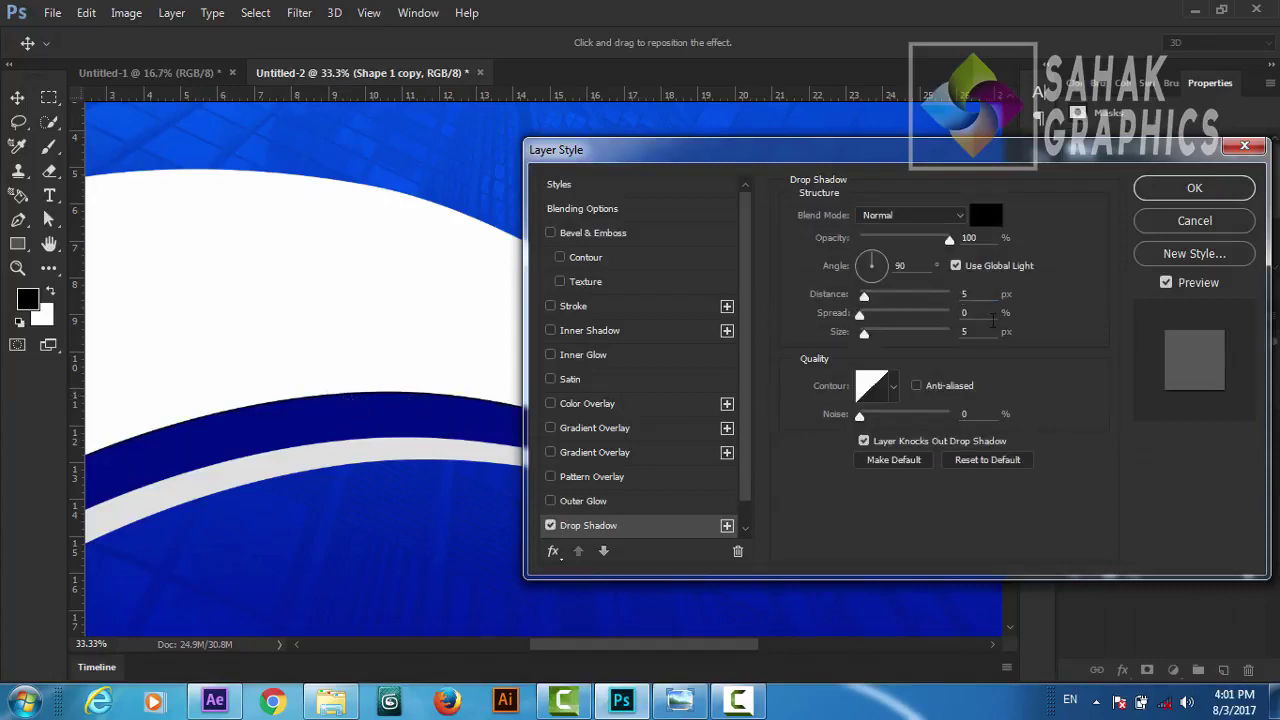
click(1180, 190)
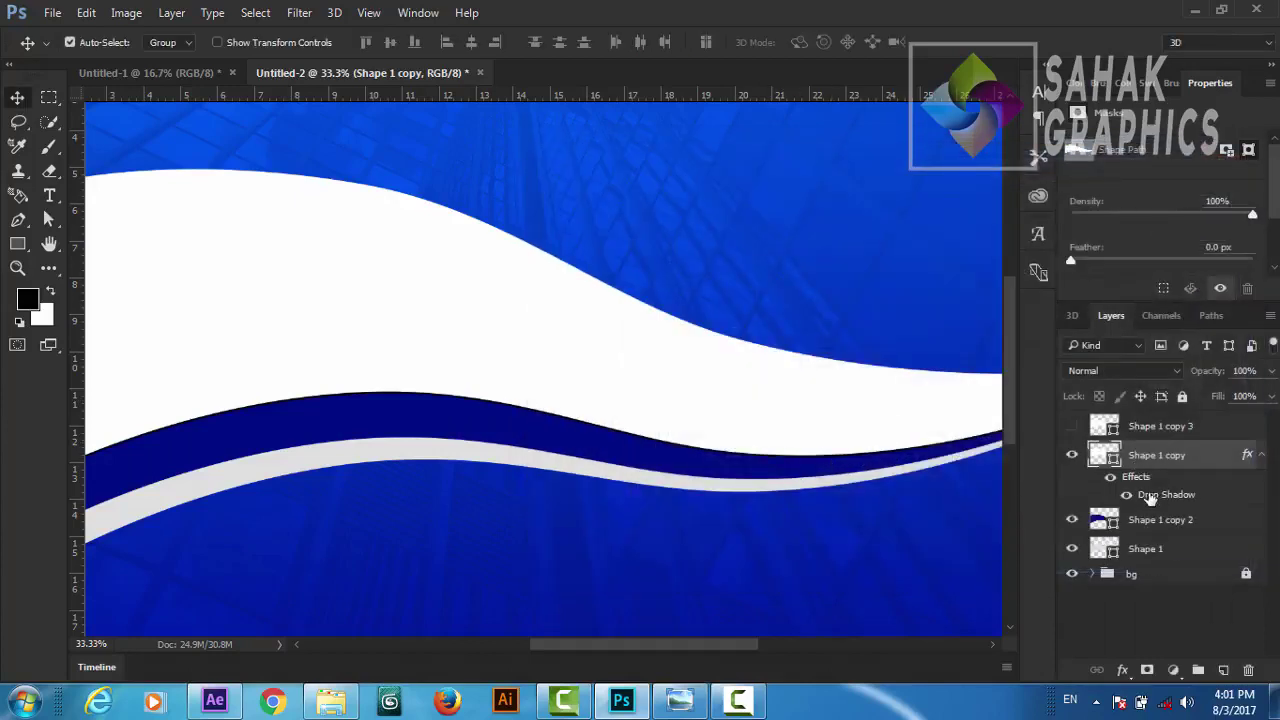
Step: Copy the white wave's drop shadow onto the dark blue Shape 1 copy 2 and grey Shape 1 waves
drag(1150, 500, 1160, 520)
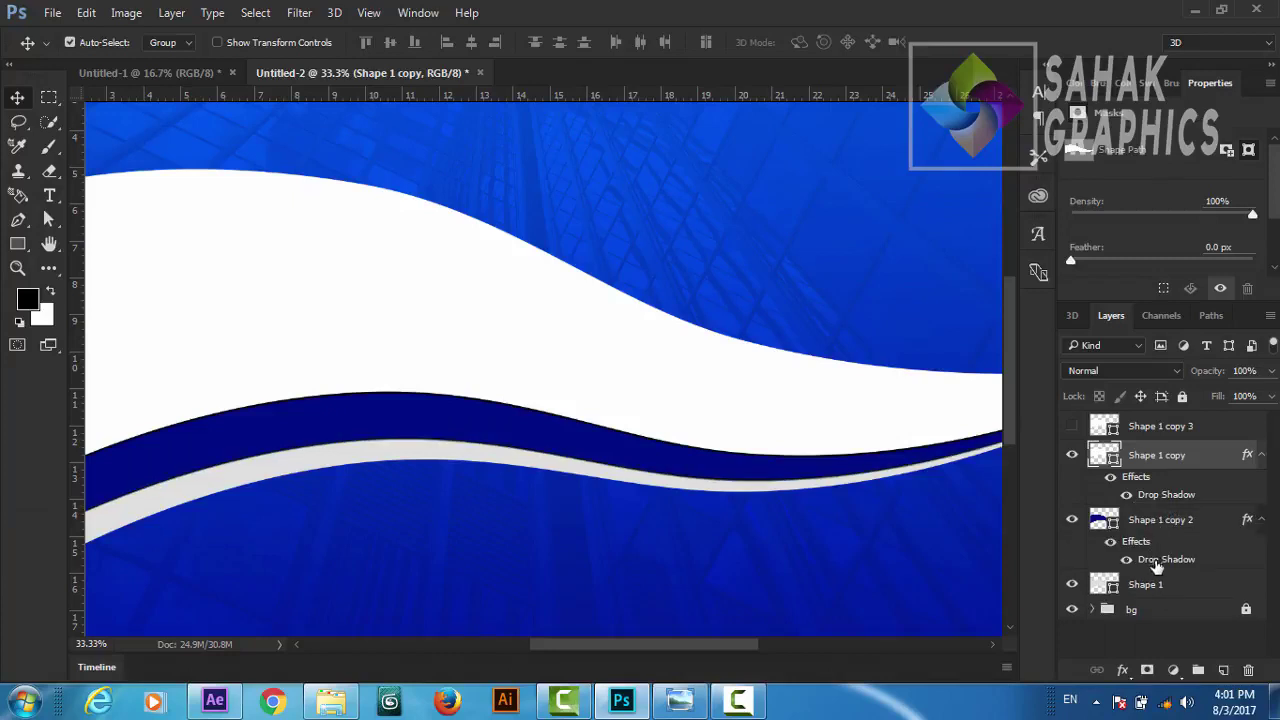
drag(1155, 563, 1158, 585)
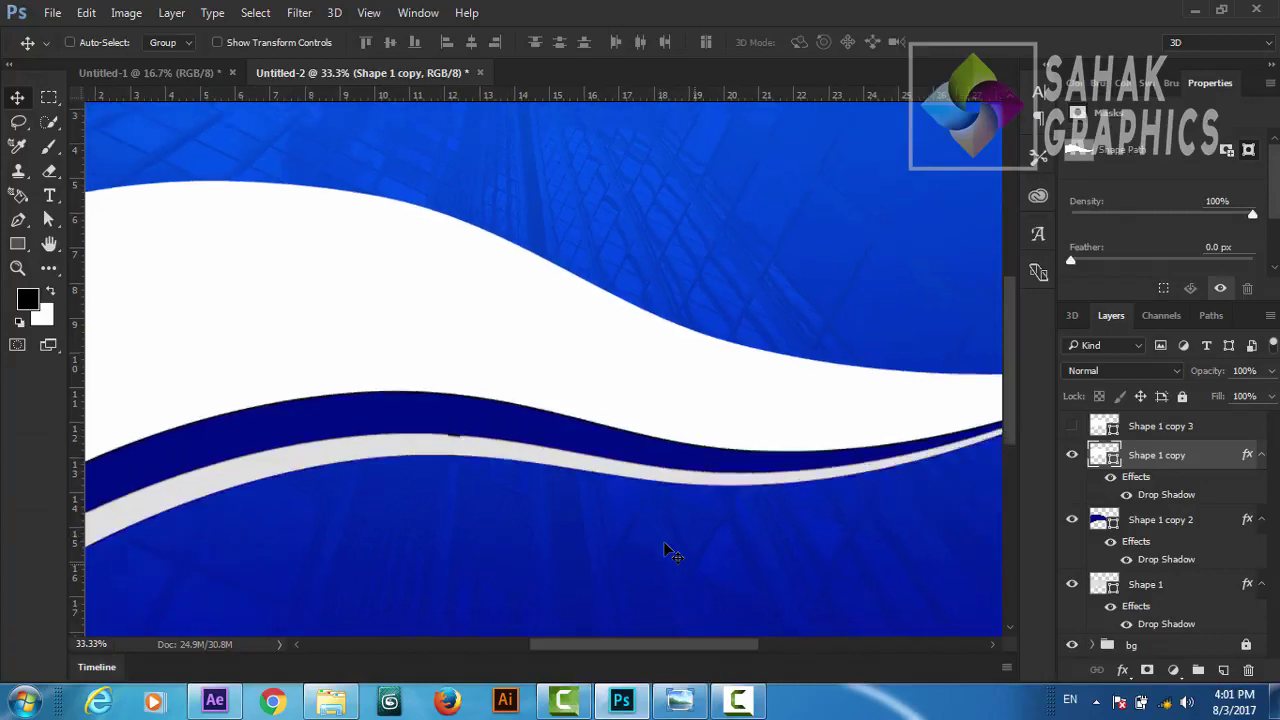
key(ctrl+minus)
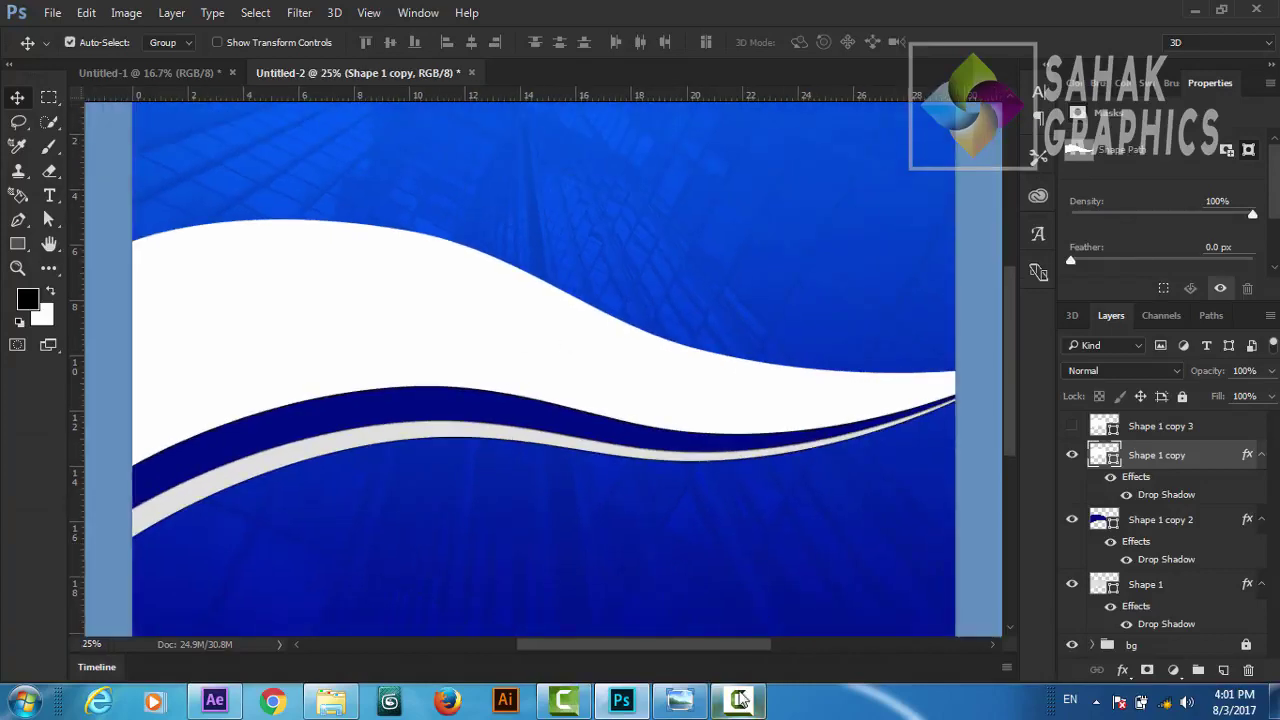
click(740, 700)
click(740, 700)
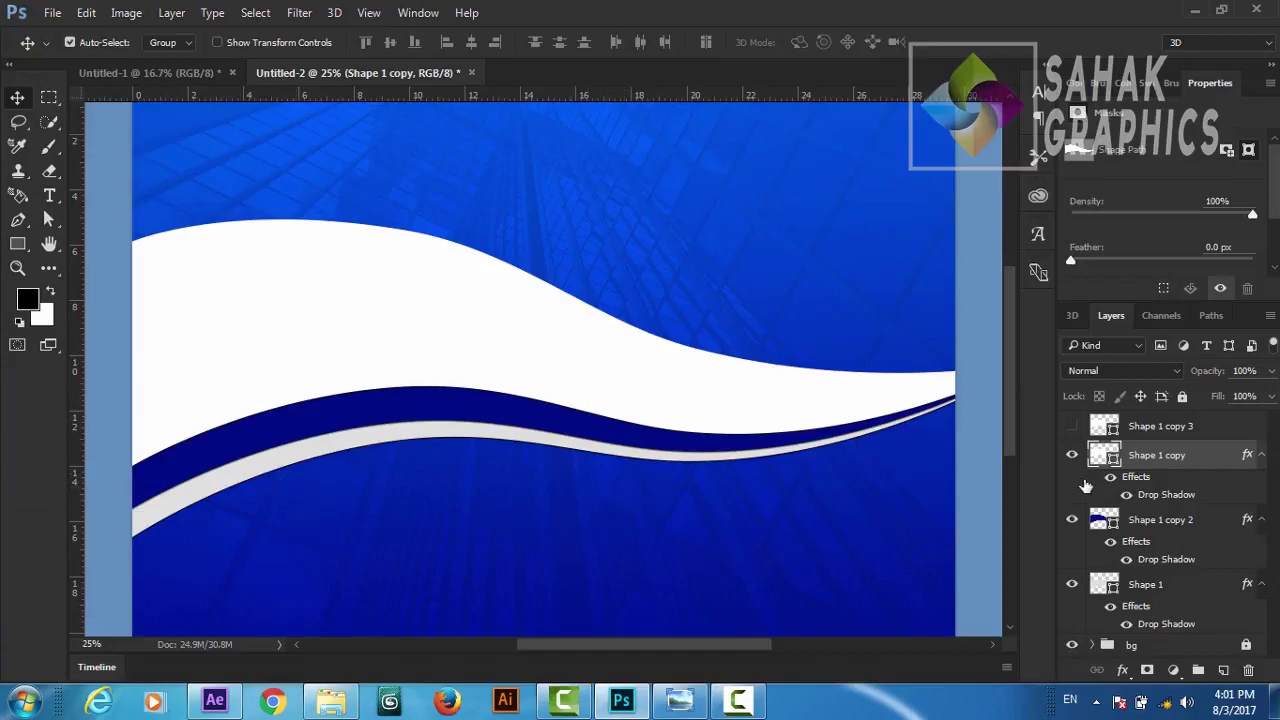
Step: Collapse the effects lists in the Layers panel and select the Shape 1 copy 2 band layer
click(1261, 458)
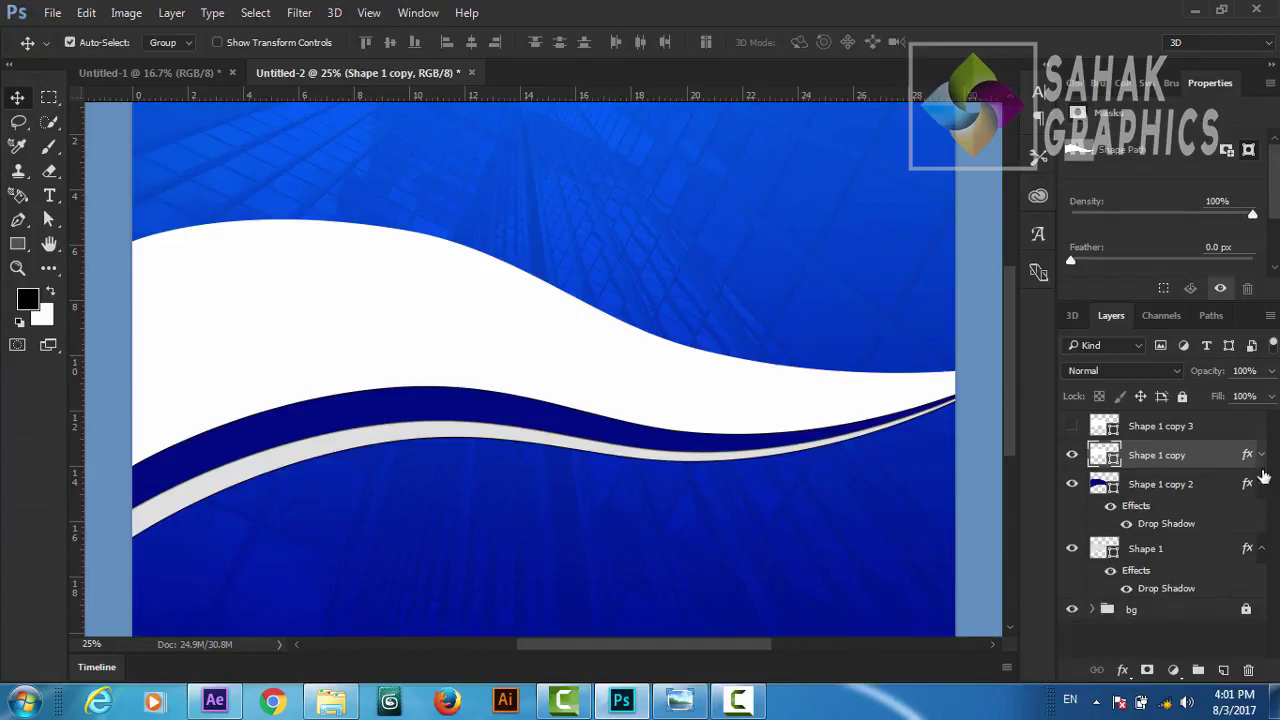
click(1261, 484)
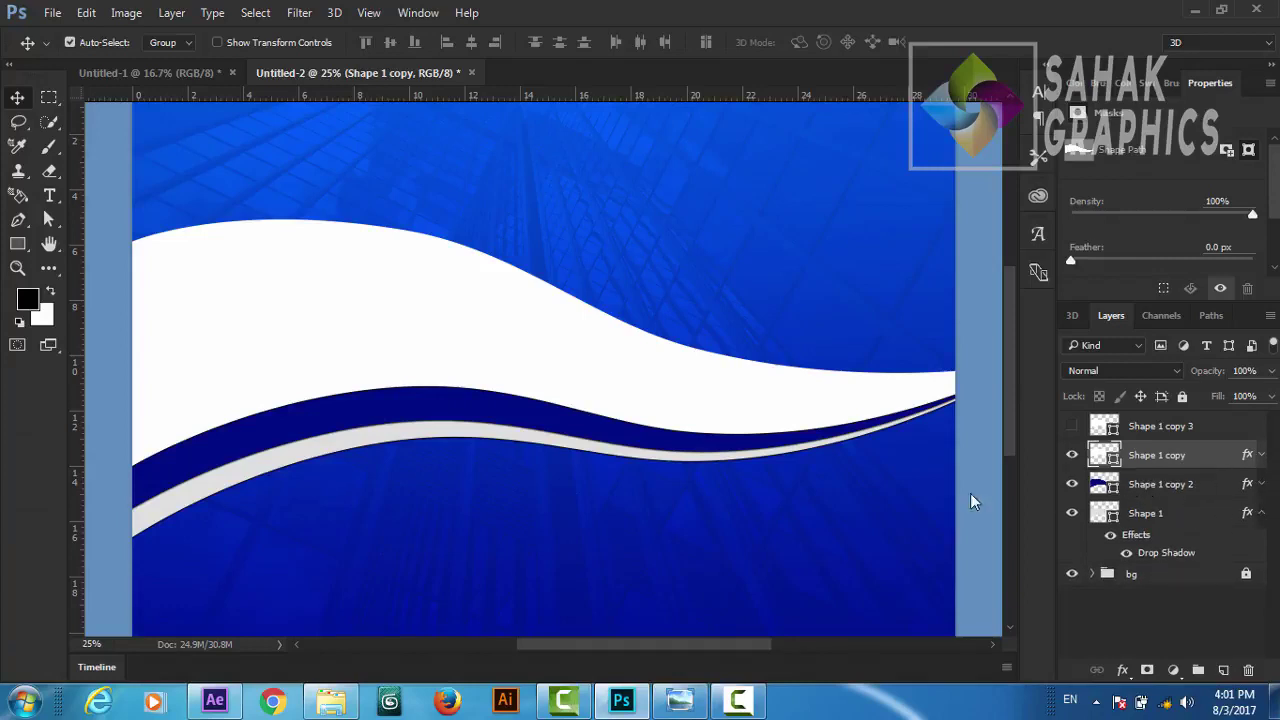
click(1138, 486)
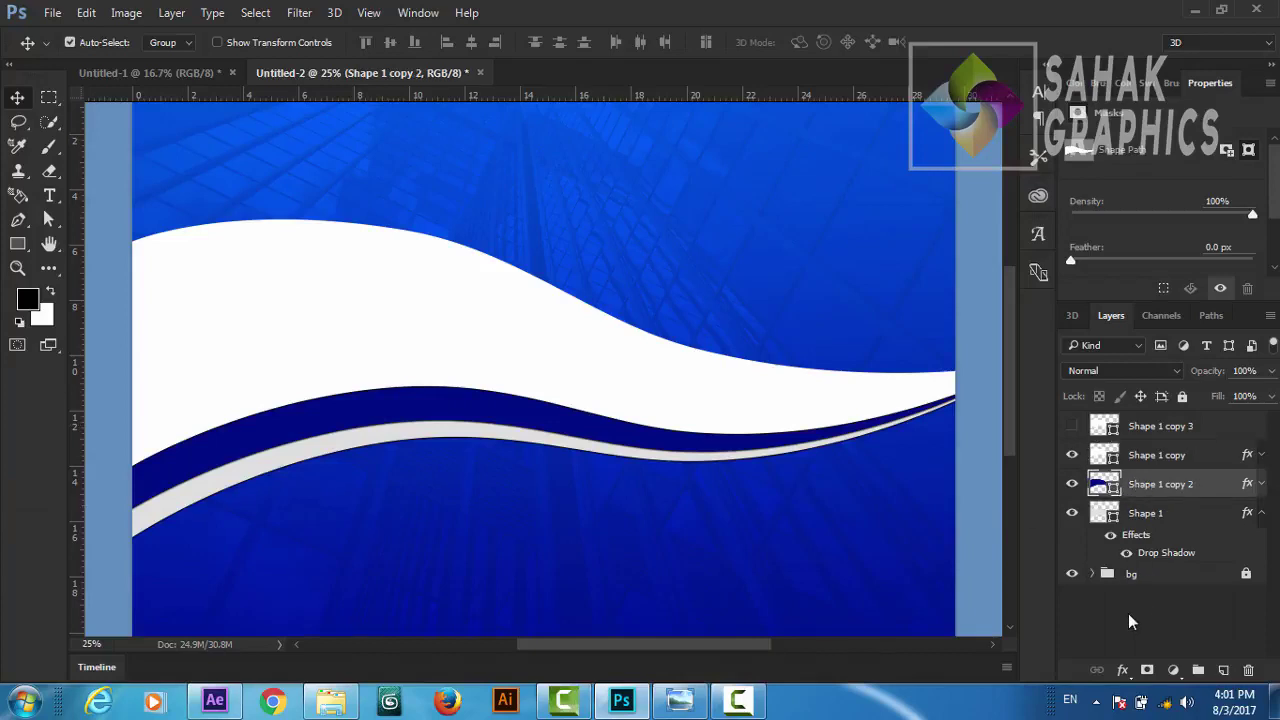
click(1122, 668)
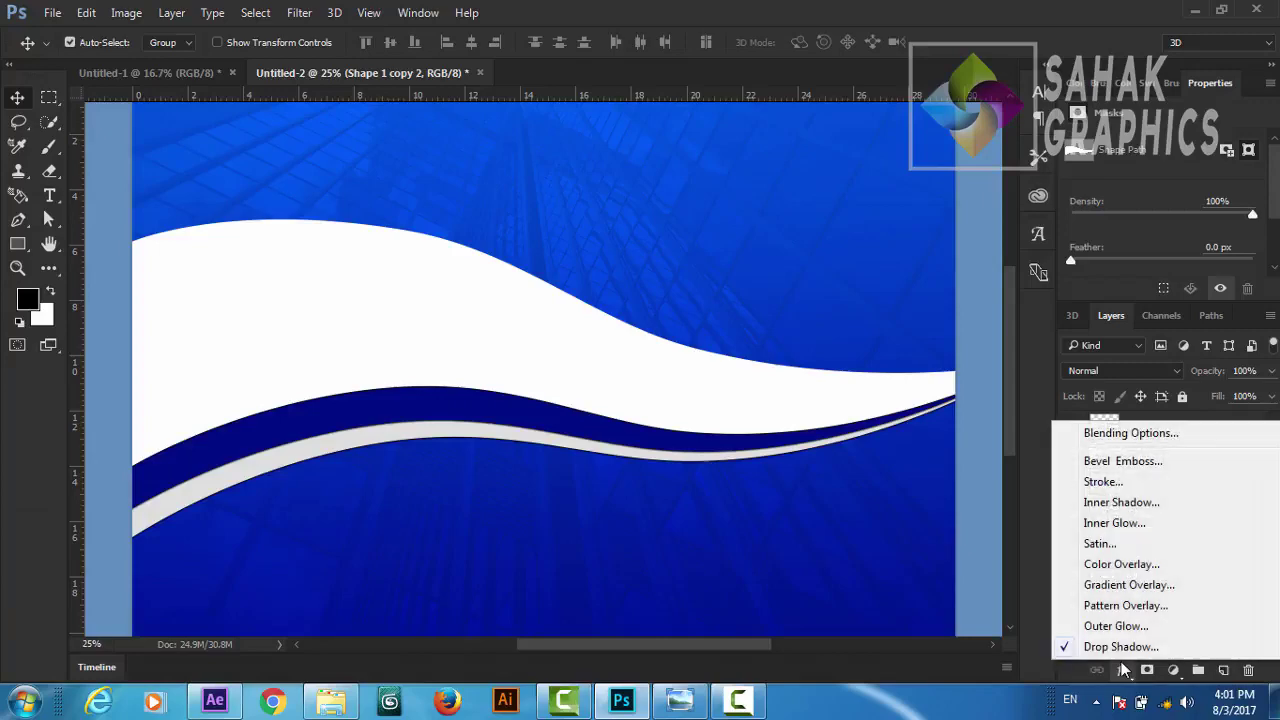
Step: Add a Gradient Overlay to Shape 1 copy 2 with dark blue ends and a light blue middle stop at 50%
click(1108, 586)
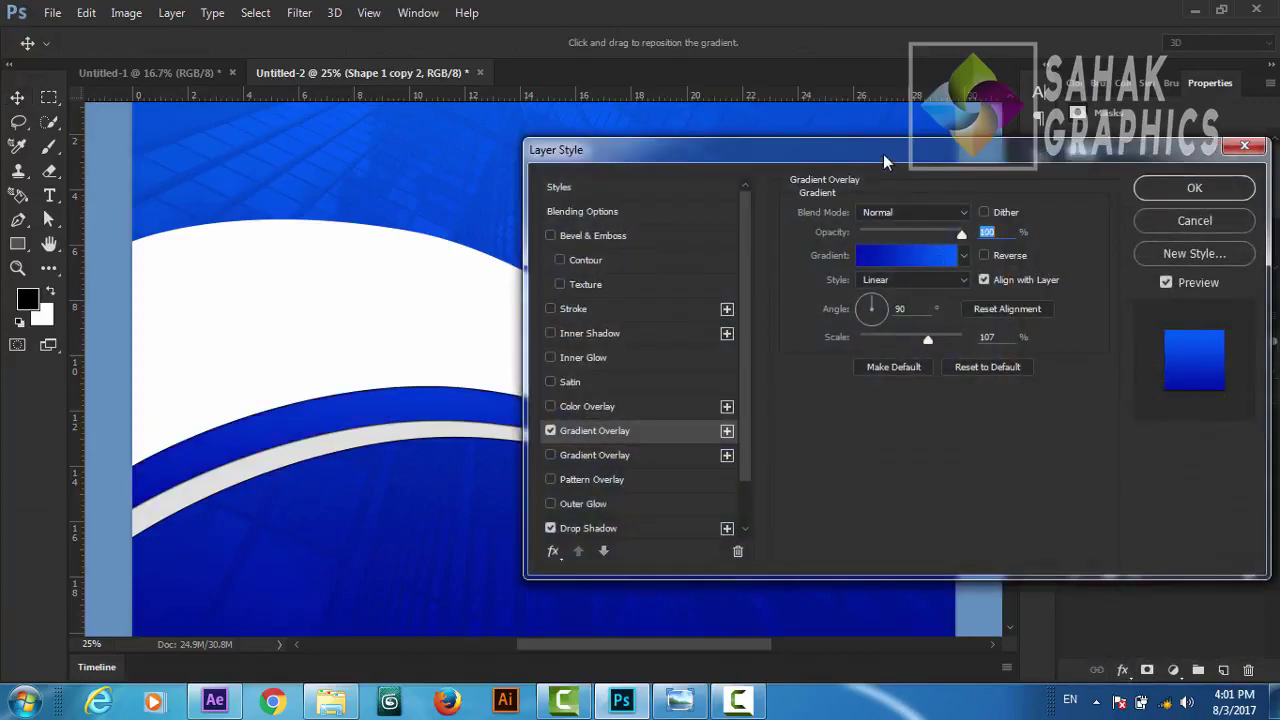
drag(923, 176, 1048, 180)
click(1024, 265)
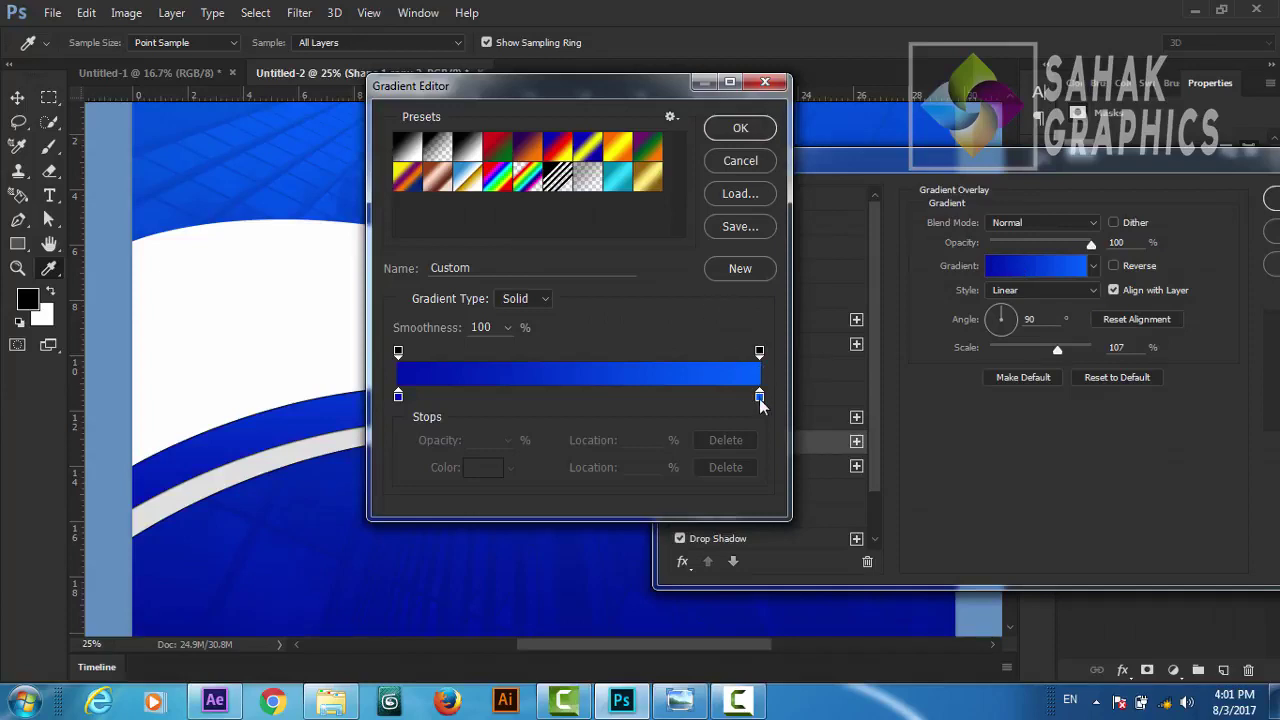
drag(760, 399, 563, 397)
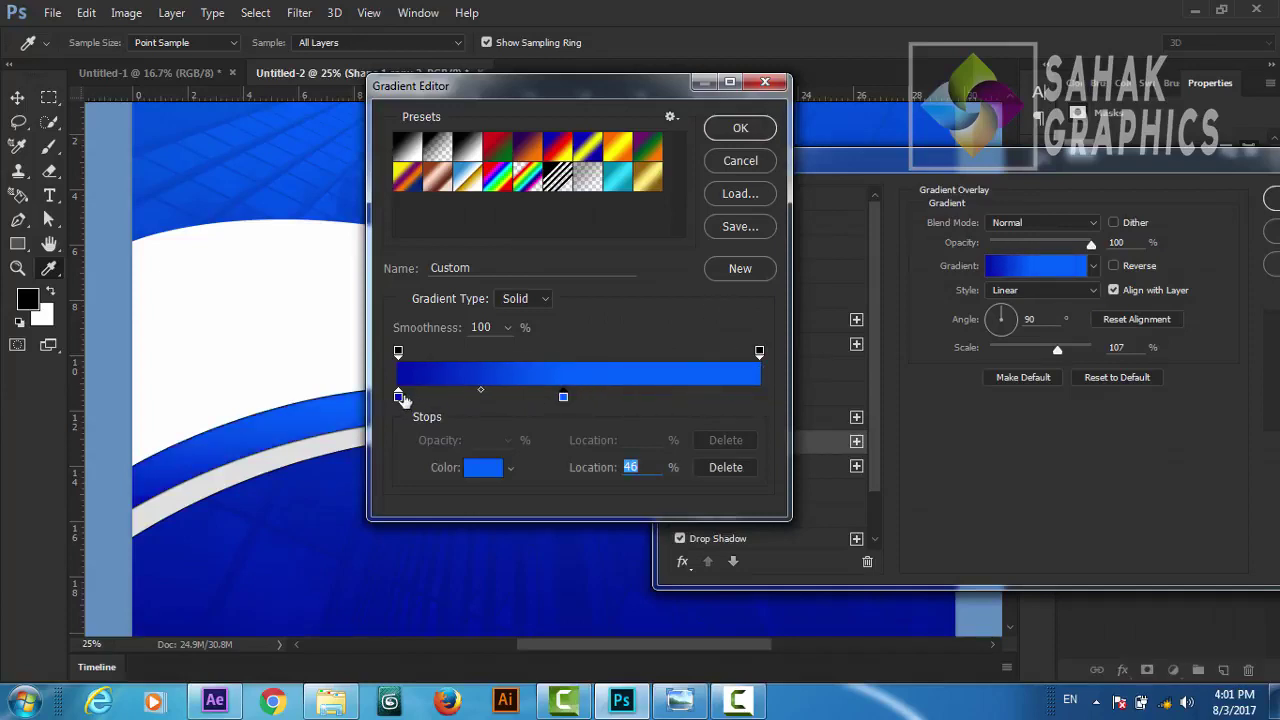
drag(398, 397, 761, 398)
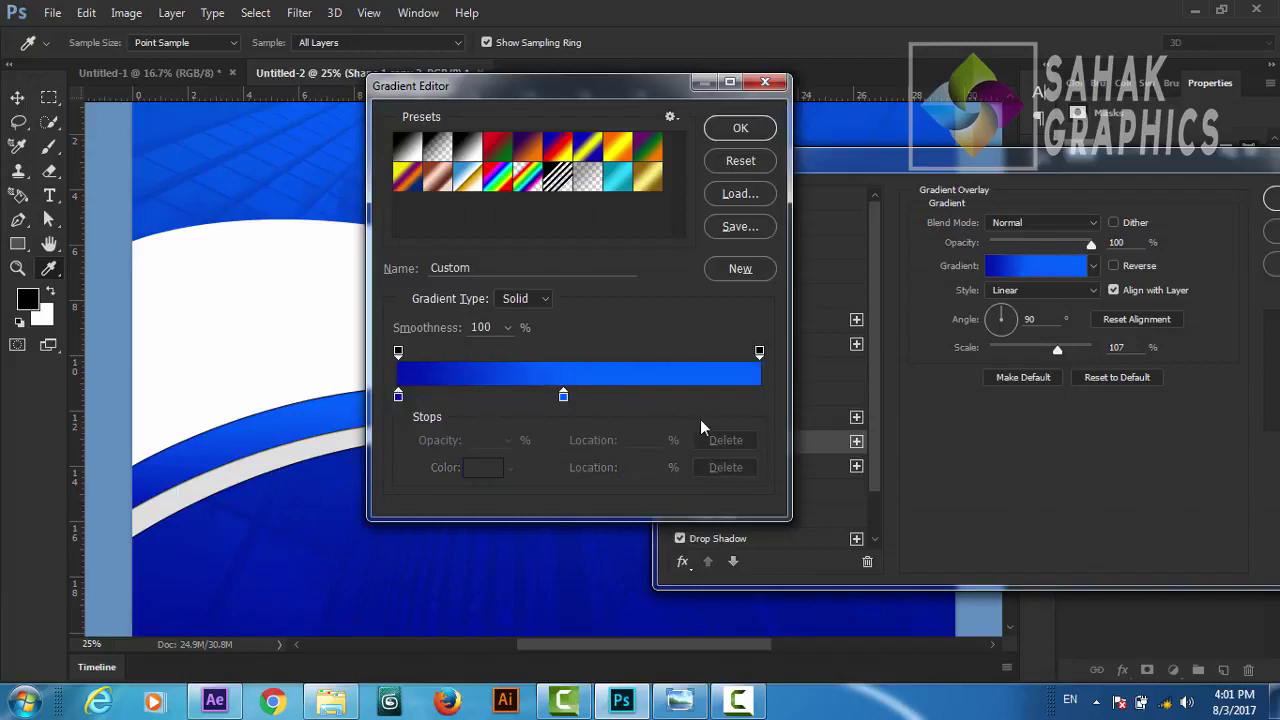
drag(567, 397, 580, 398)
click(580, 398)
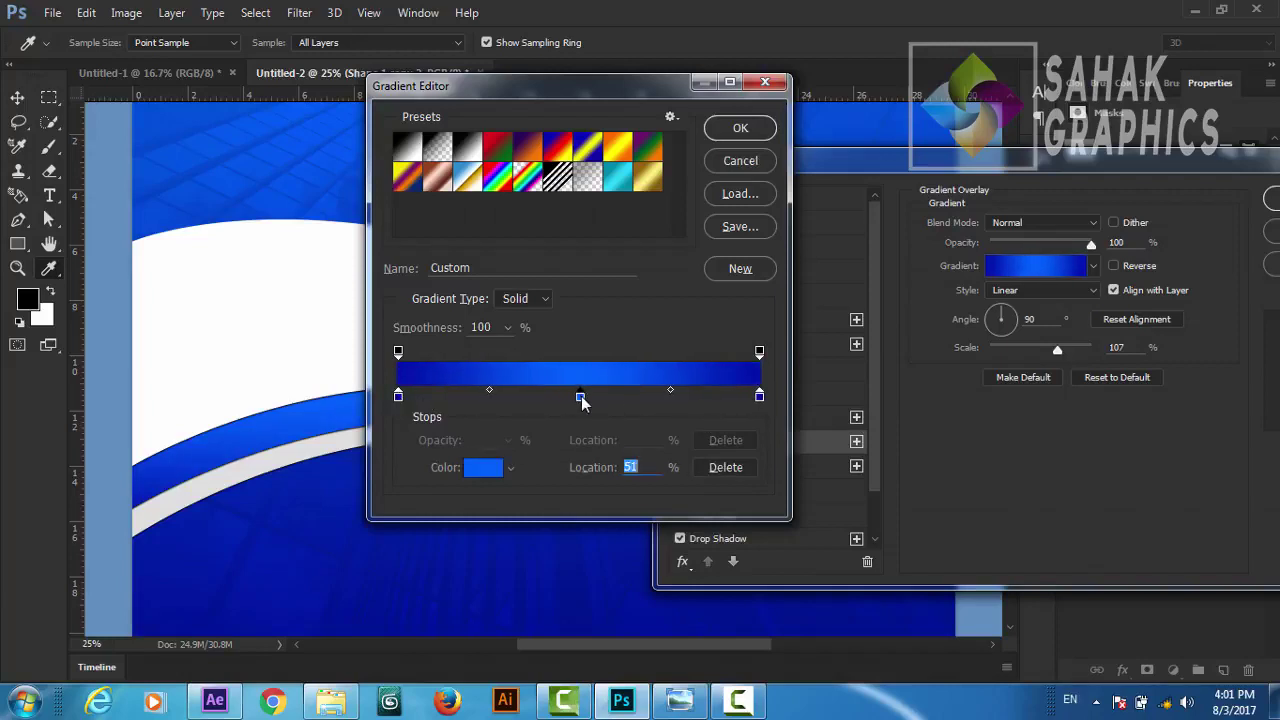
click(483, 467)
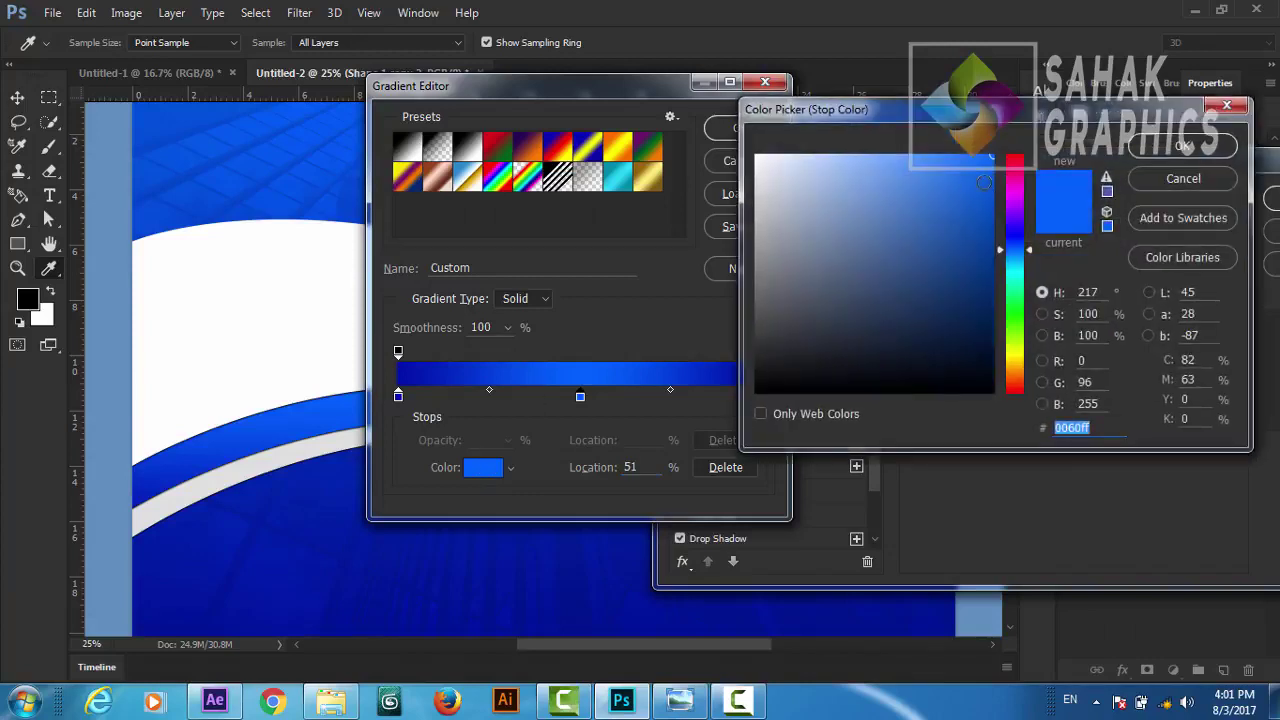
click(926, 156)
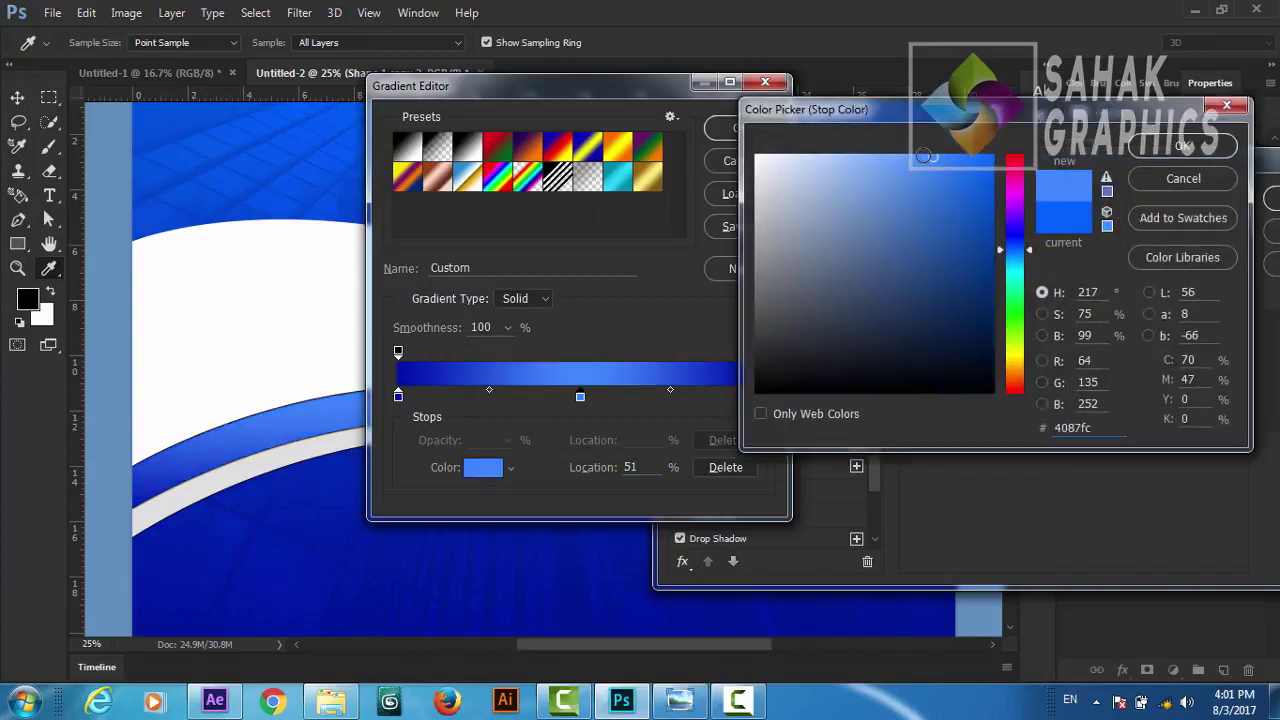
click(899, 157)
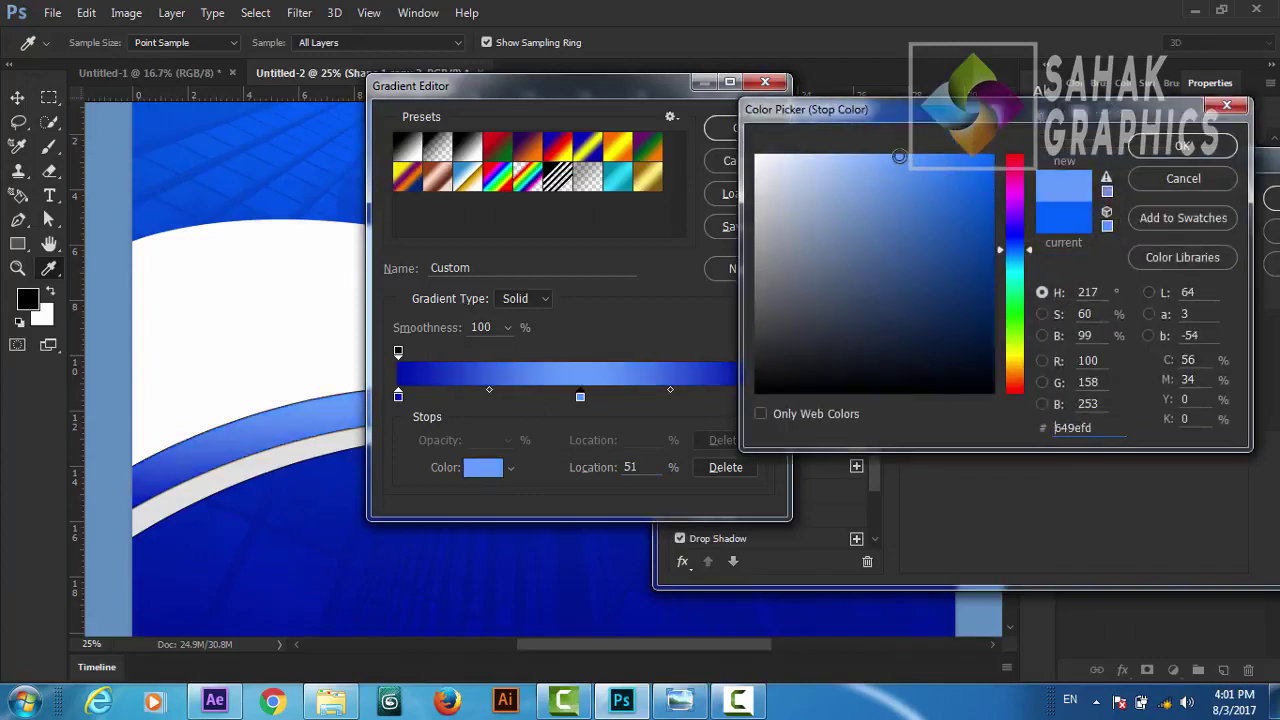
click(1198, 147)
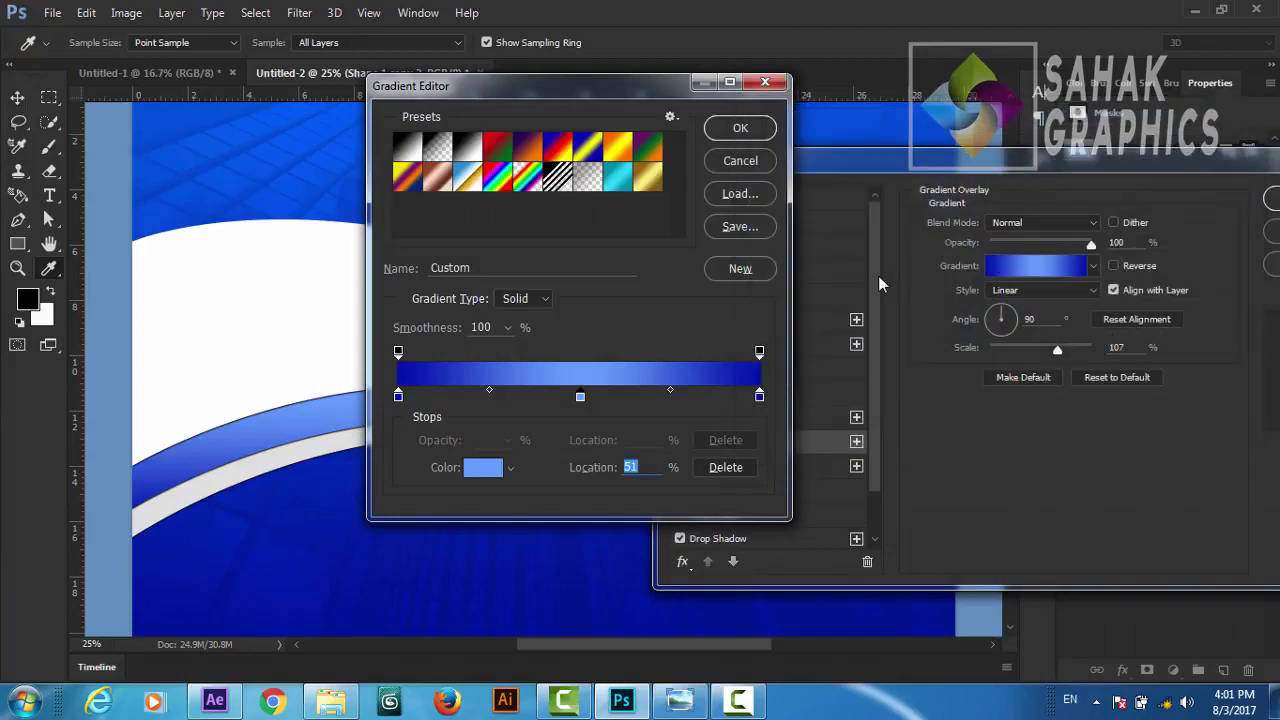
click(740, 128)
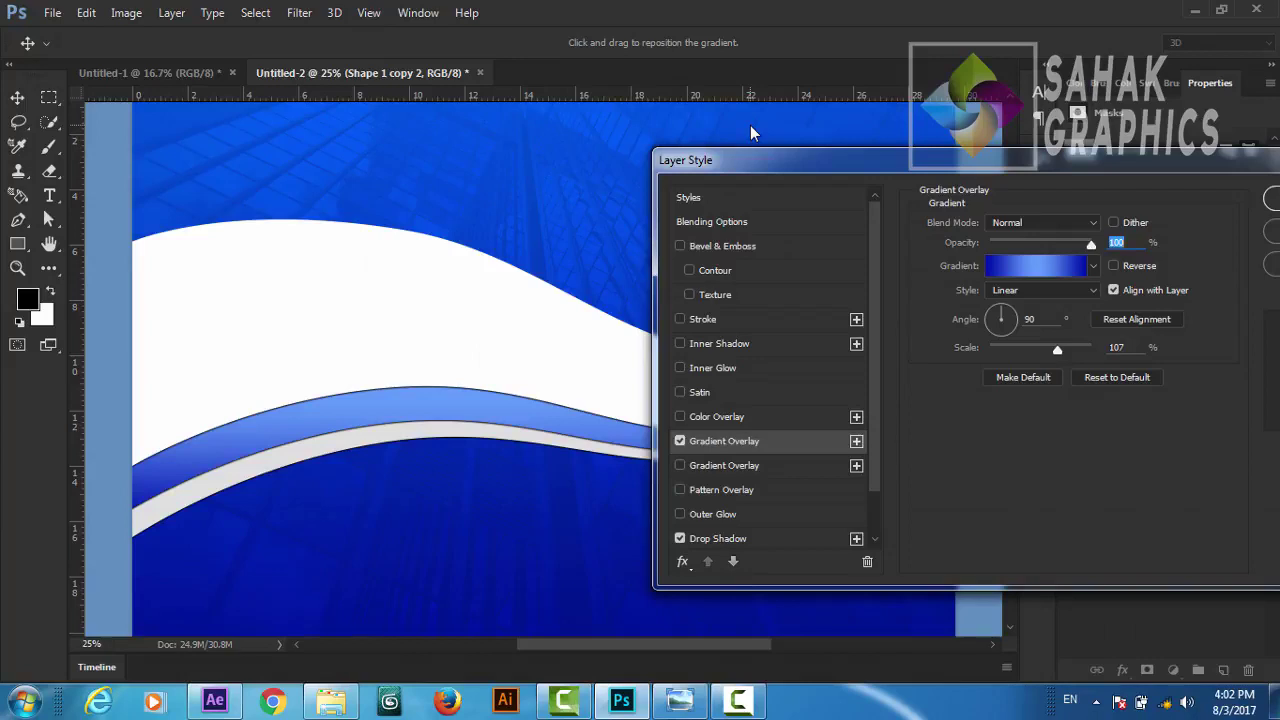
Step: Set the linear gradient overlay to 0° angle and 72% scale, position the highlight, and apply it
drag(1209, 170, 1279, 194)
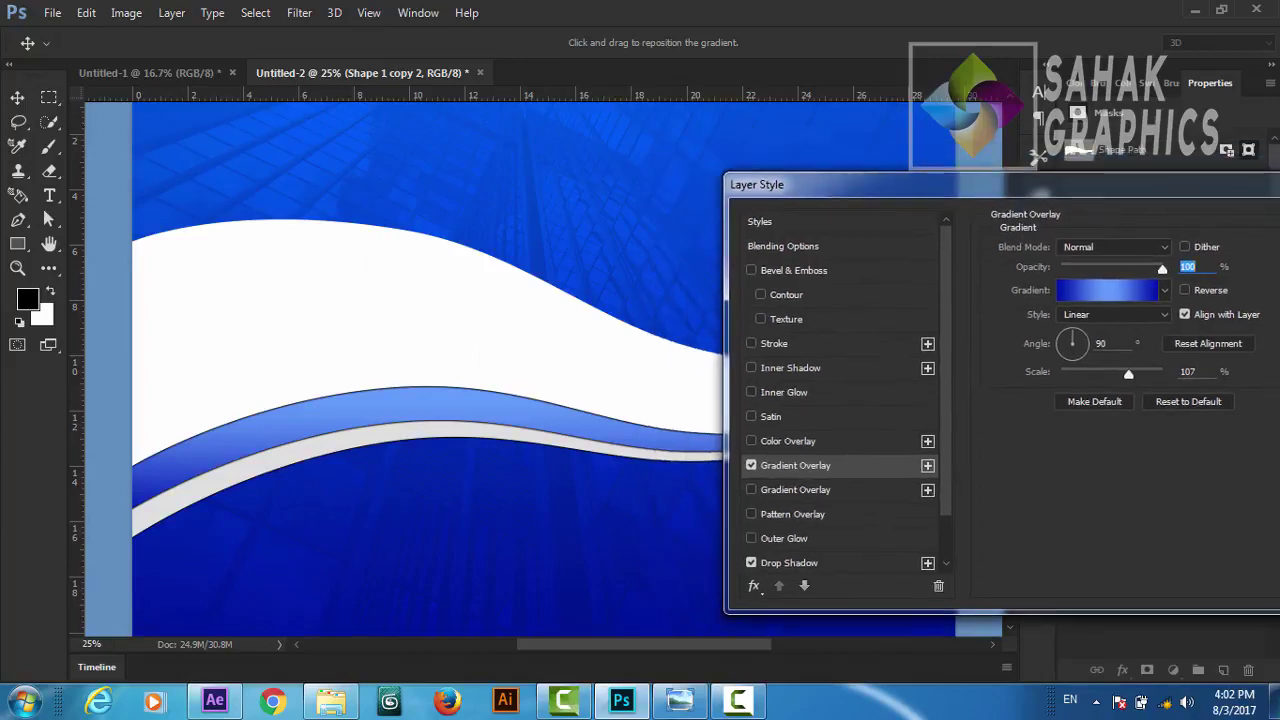
click(774, 343)
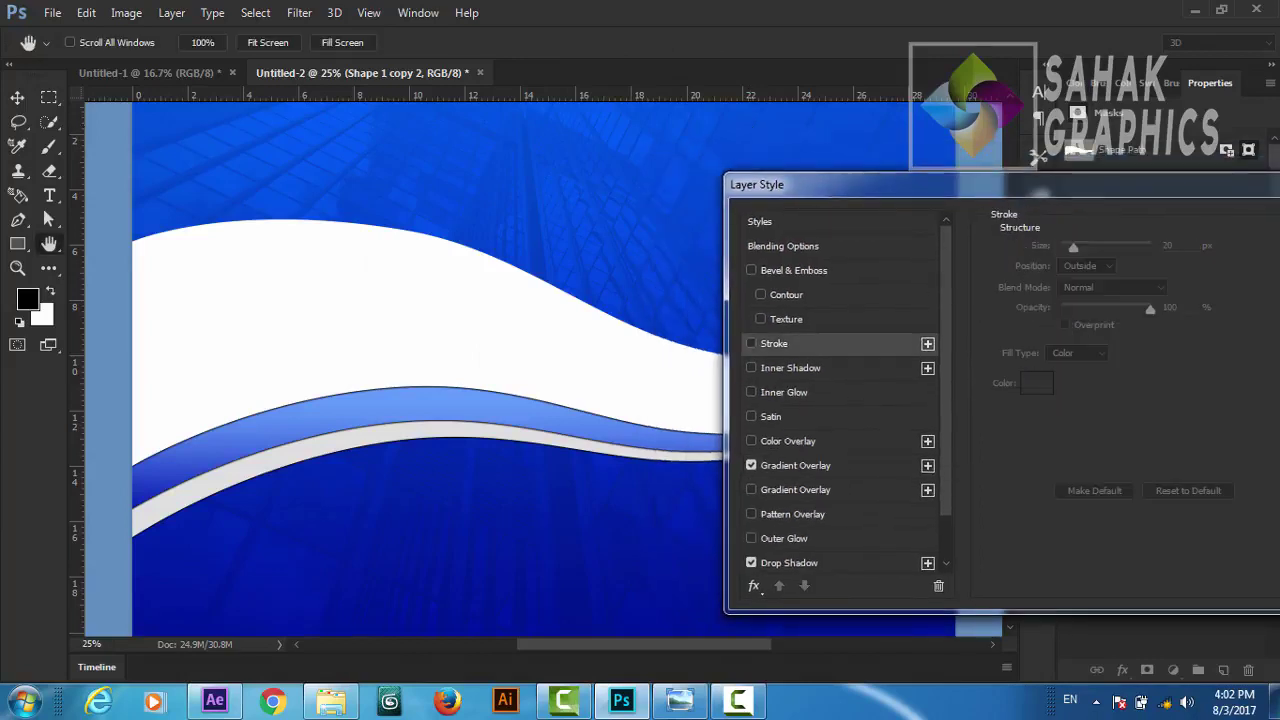
click(792, 462)
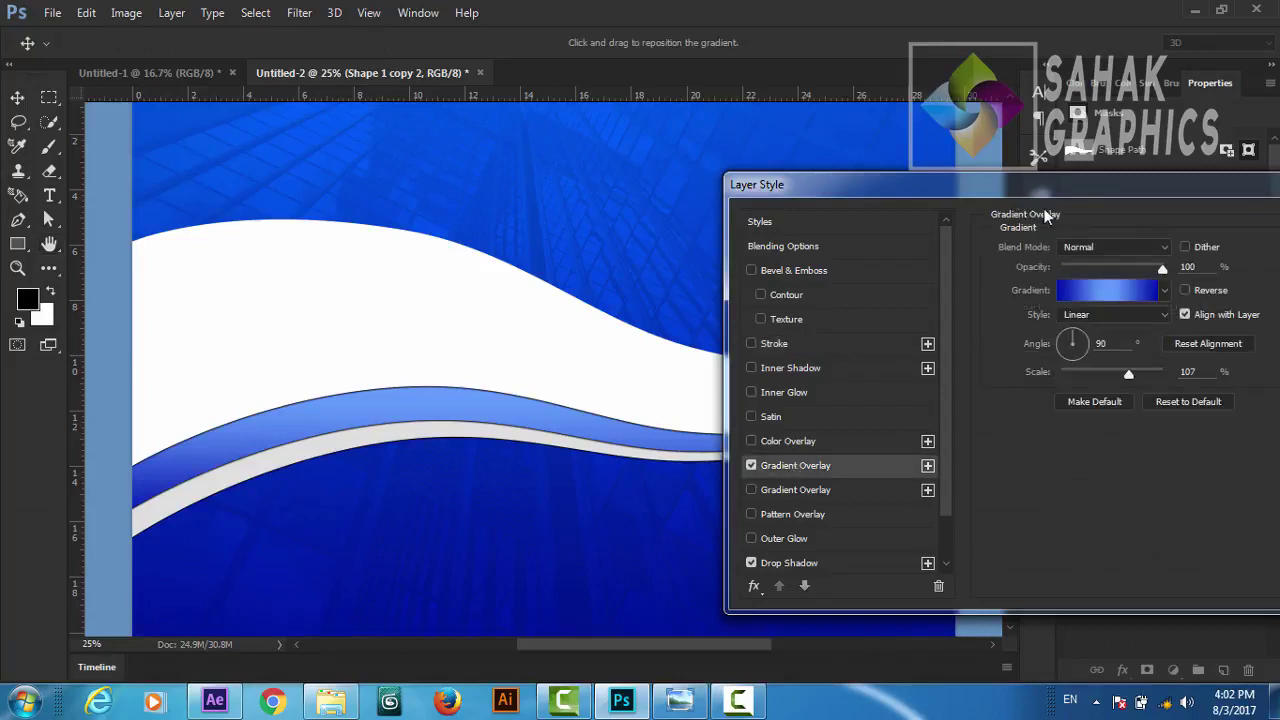
drag(1045, 184, 781, 164)
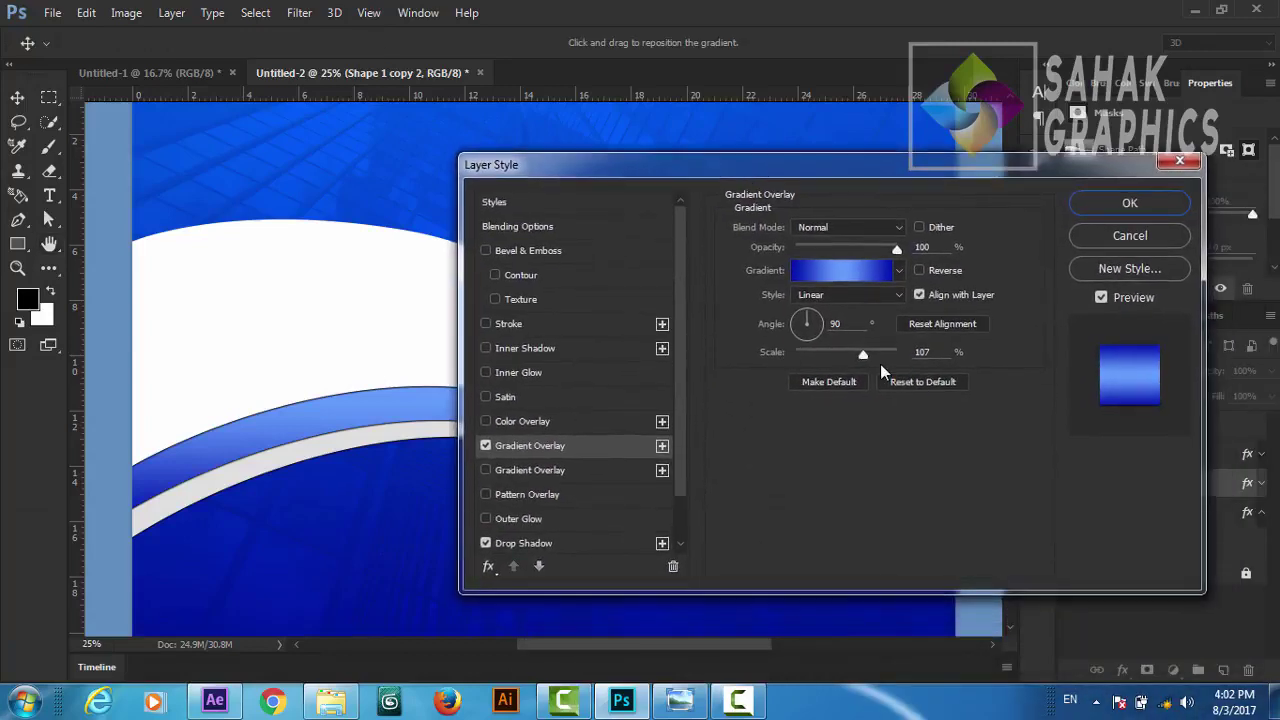
drag(864, 358, 815, 360)
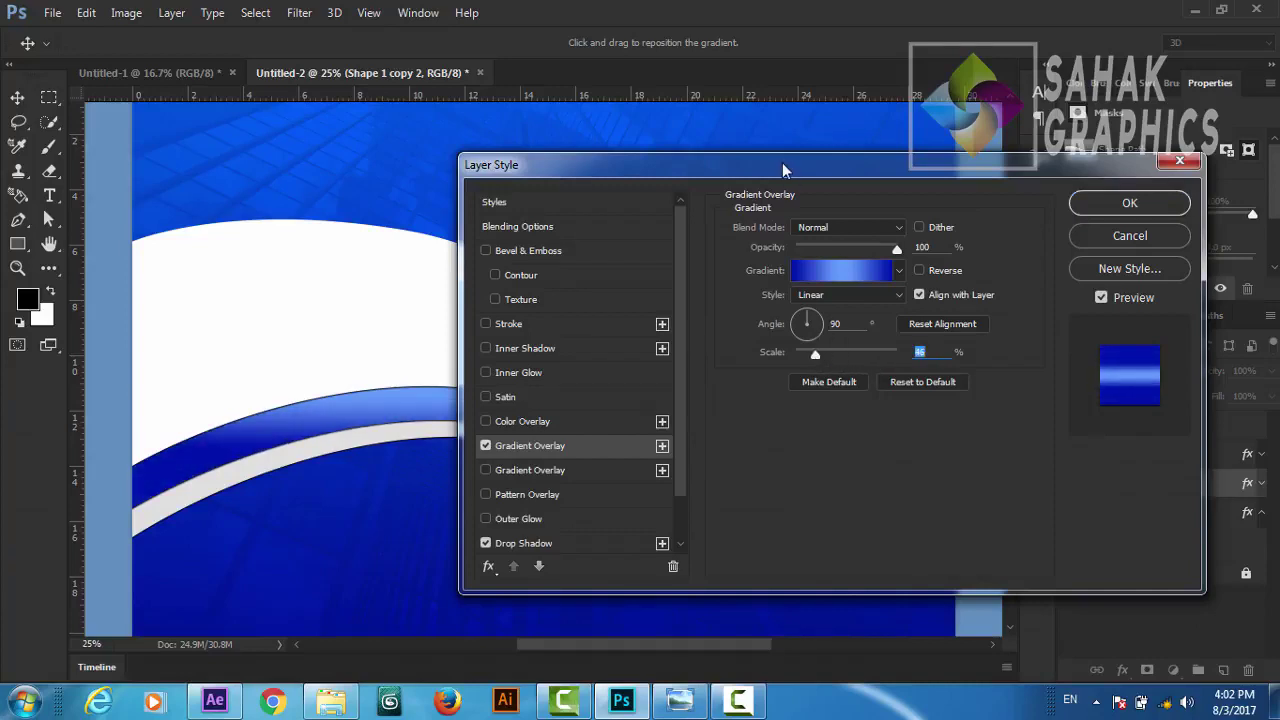
drag(783, 170, 1006, 143)
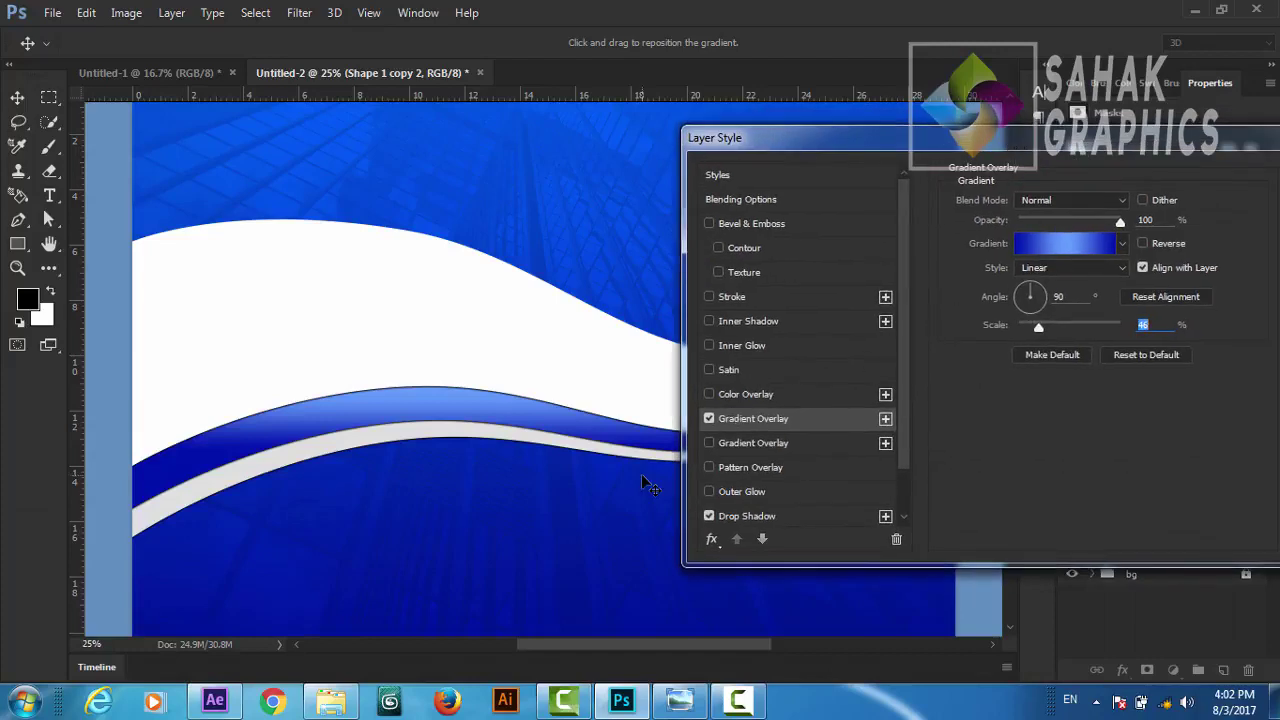
drag(480, 426, 477, 443)
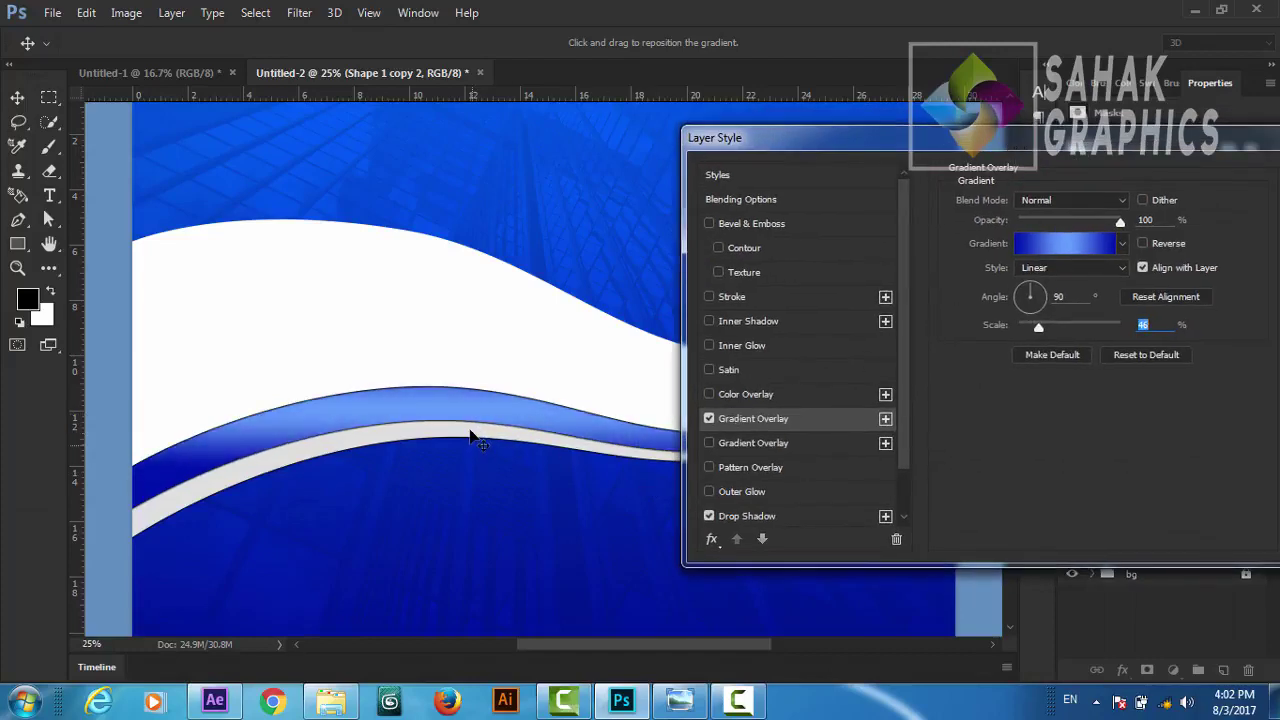
click(1117, 267)
click(1117, 267)
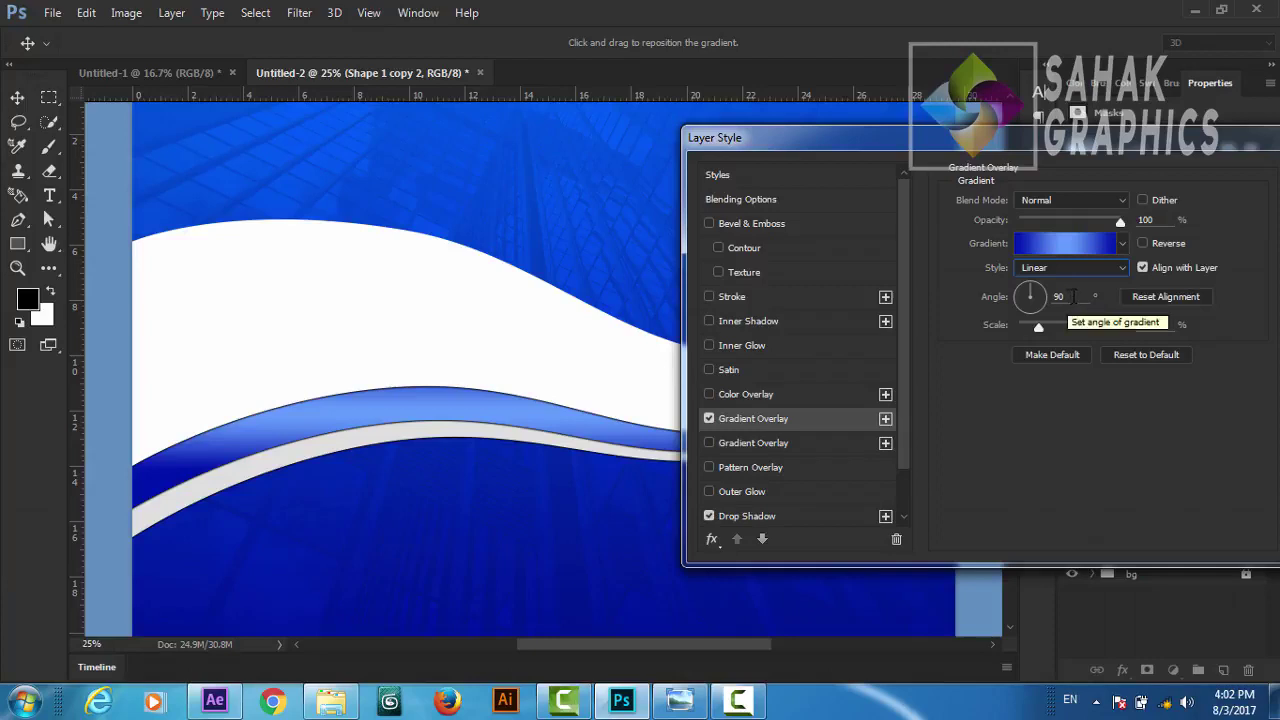
double_click(1072, 296)
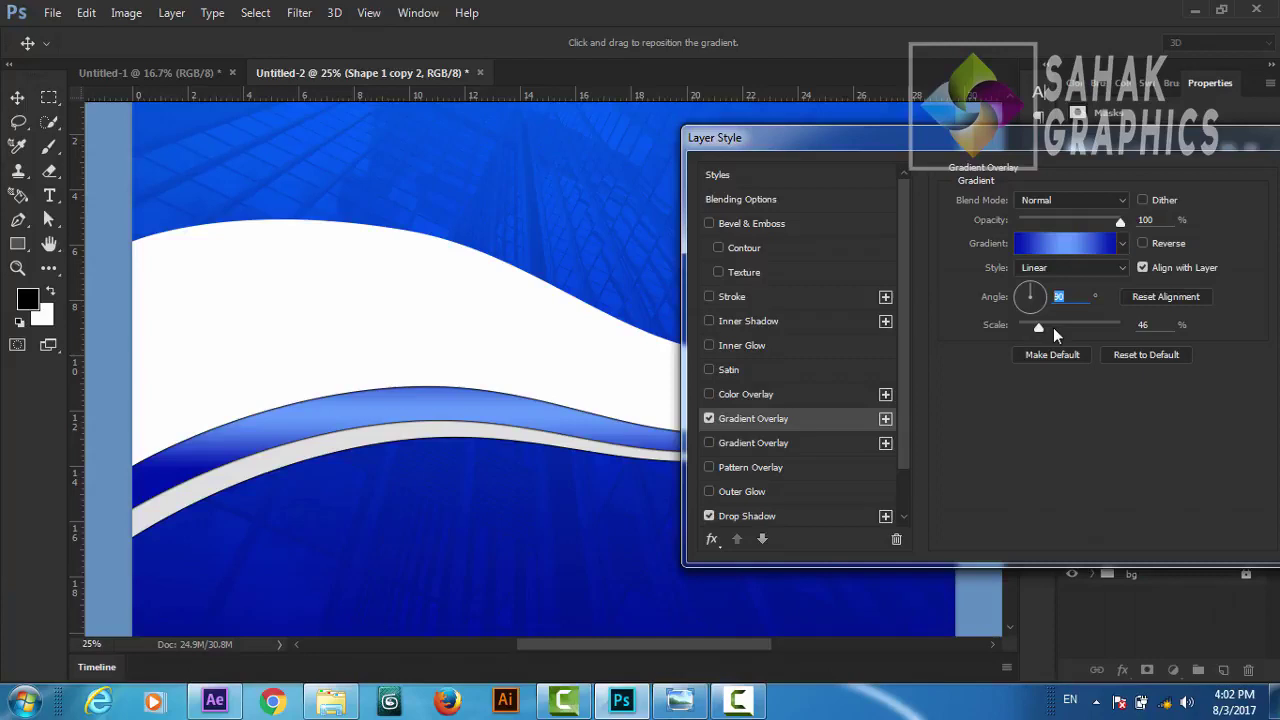
text(0)
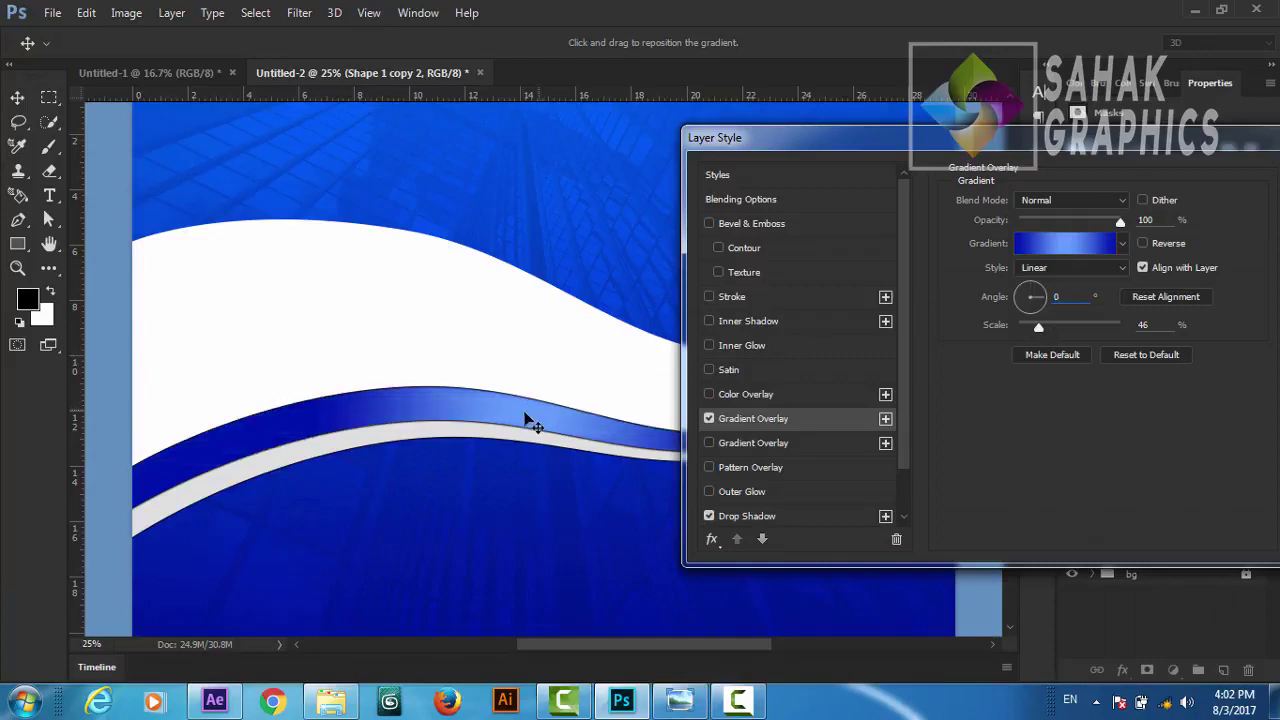
drag(486, 426, 380, 429)
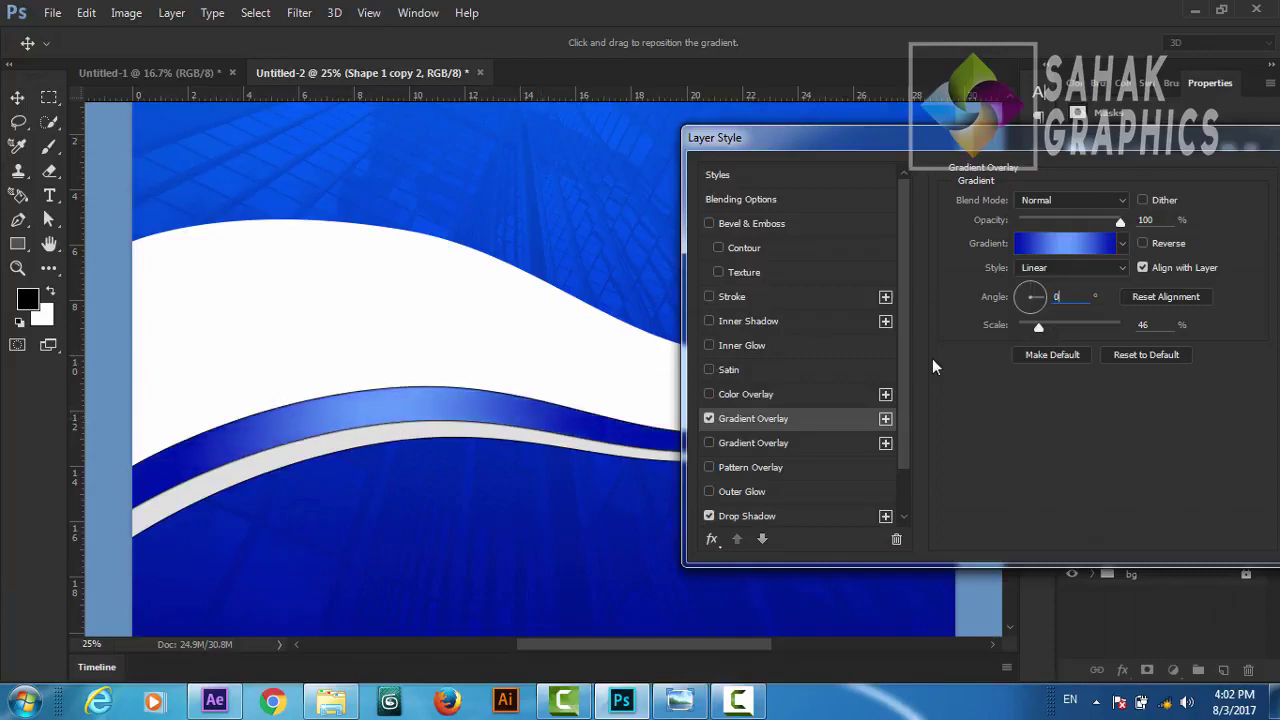
drag(1039, 325, 1058, 326)
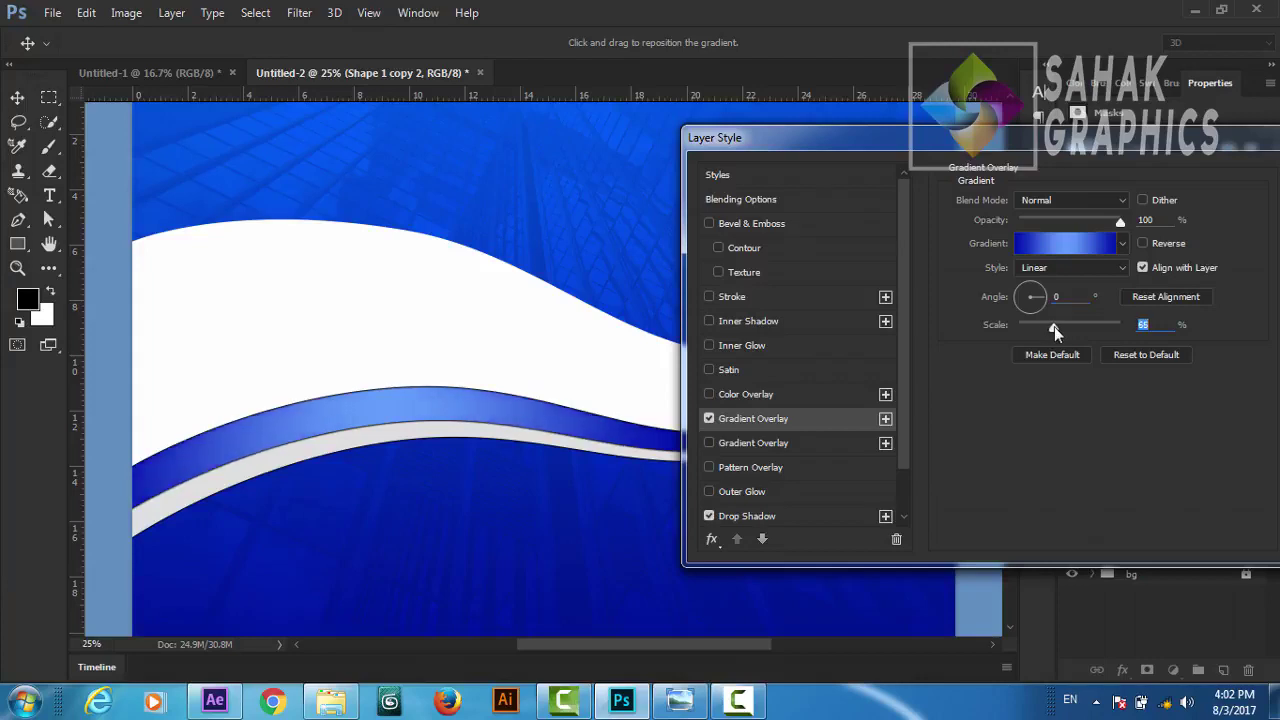
drag(1122, 148, 910, 167)
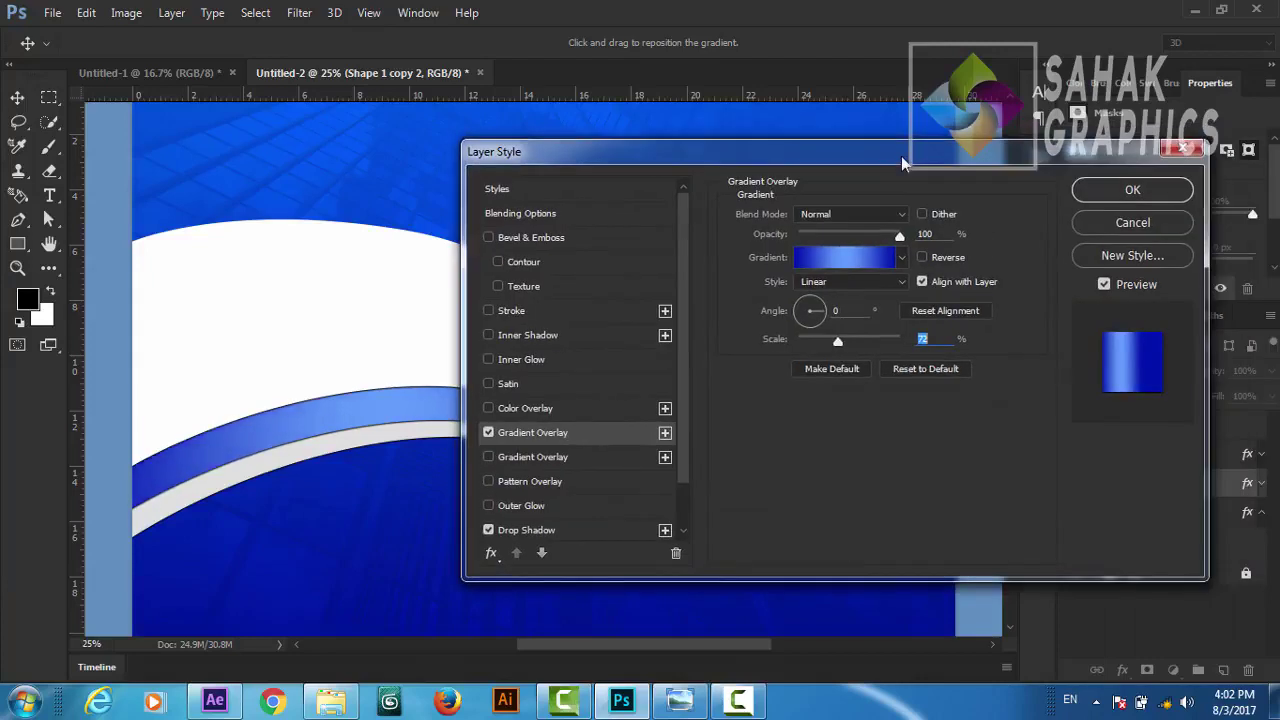
click(1106, 188)
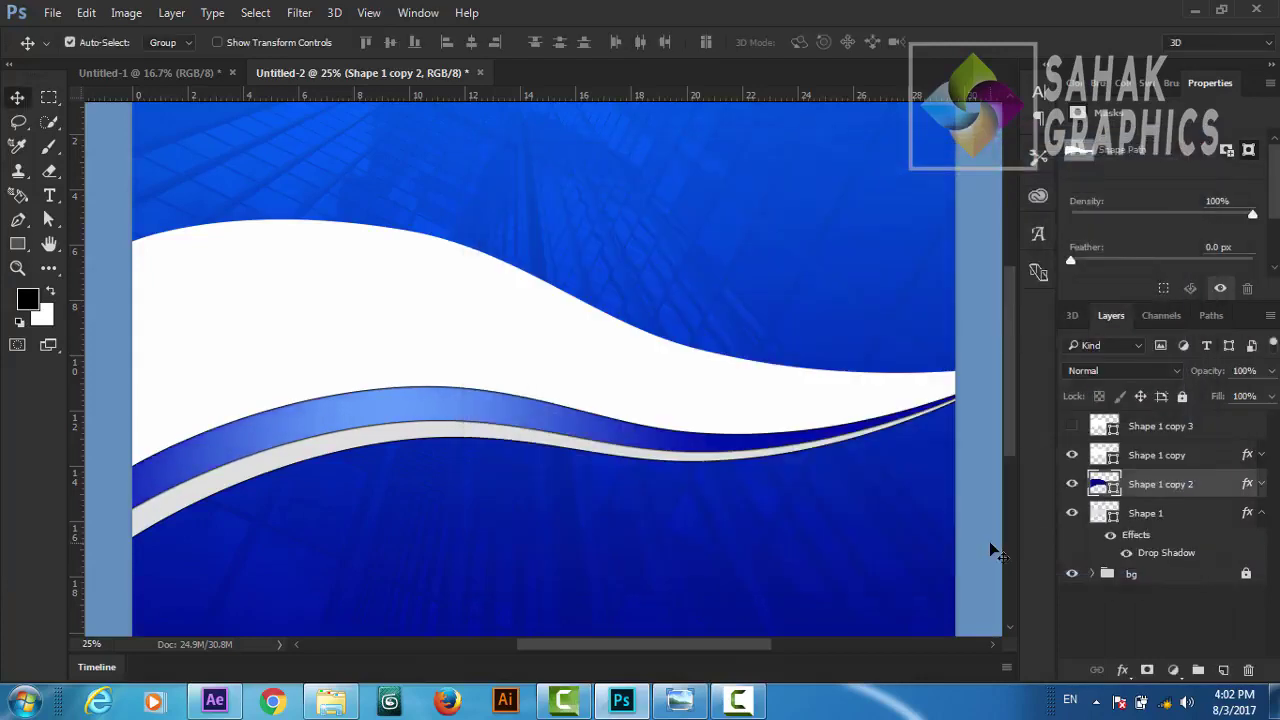
Step: Set Shape 1's layer opacity to 40% and Shape 1 copy 2's layer opacity to 80%
key(ctrl+minus)
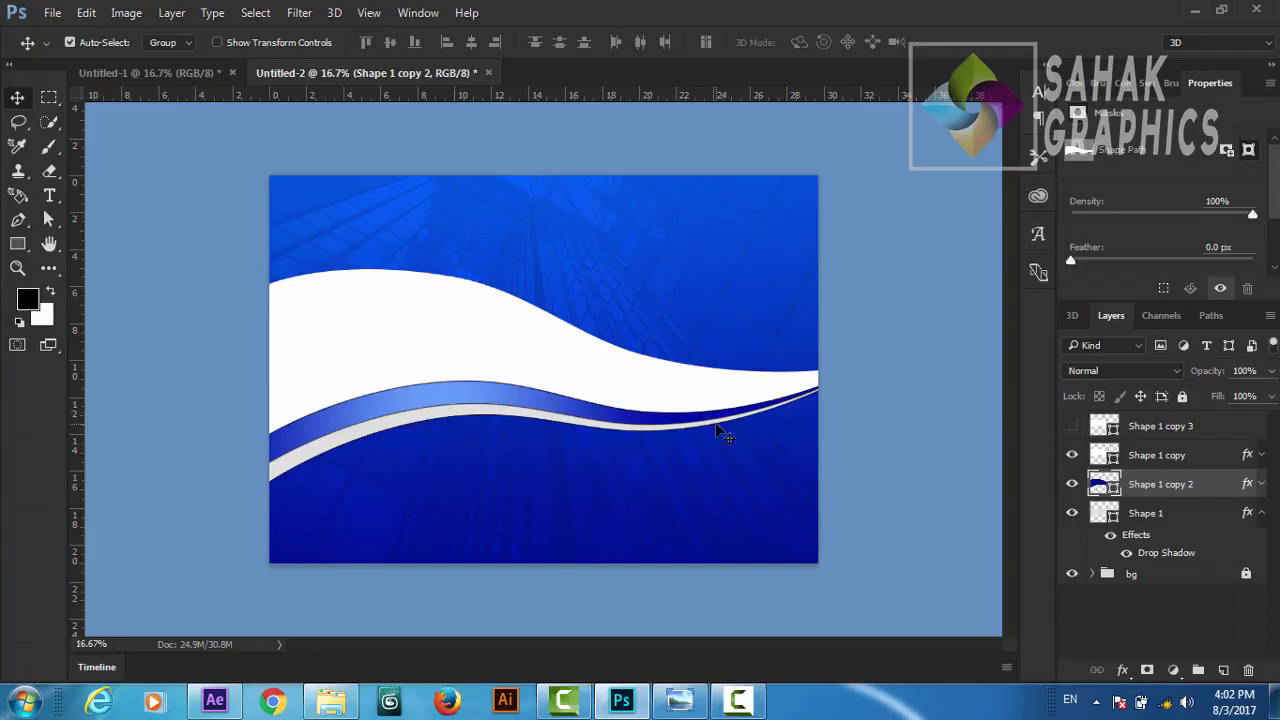
click(1139, 514)
click(1250, 371)
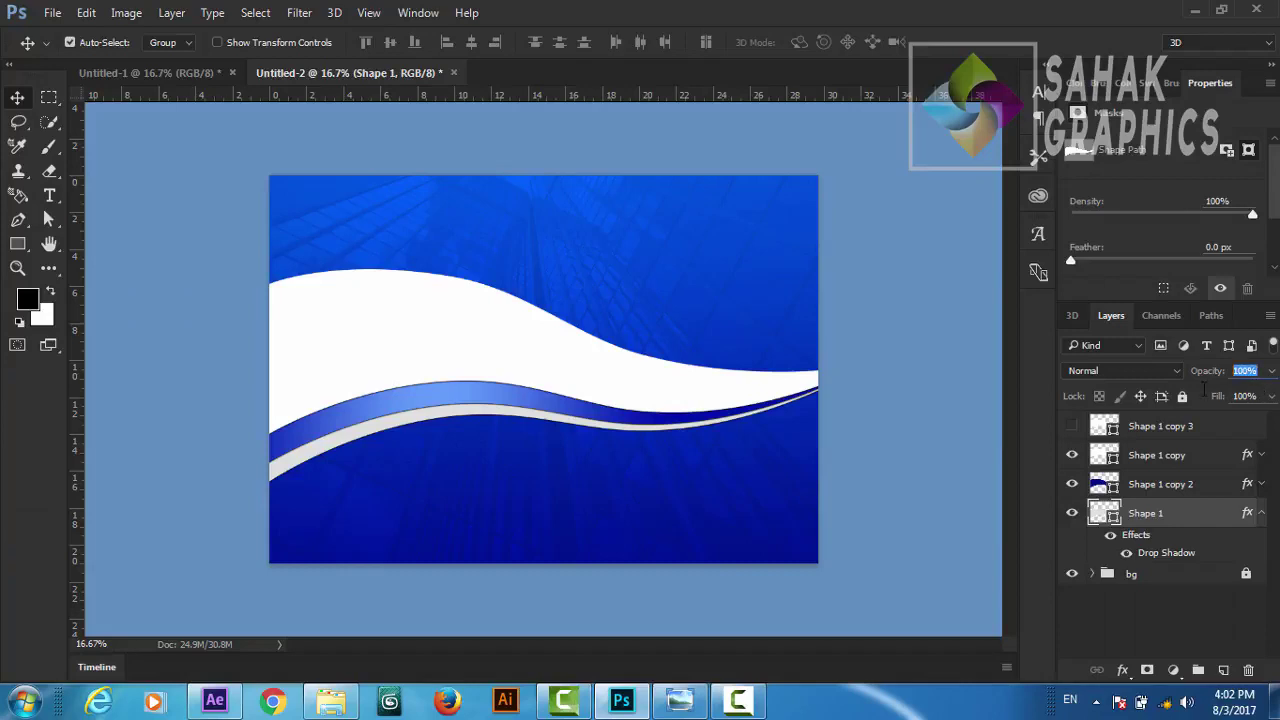
text(40)
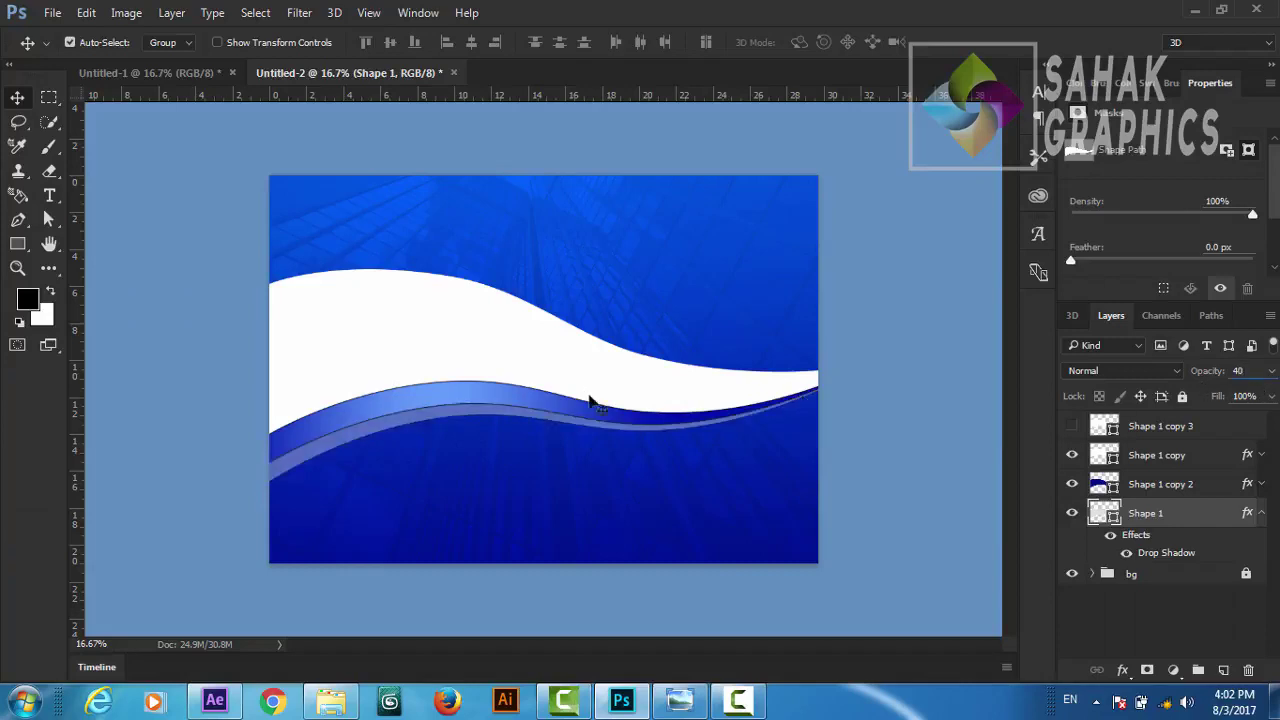
click(1129, 486)
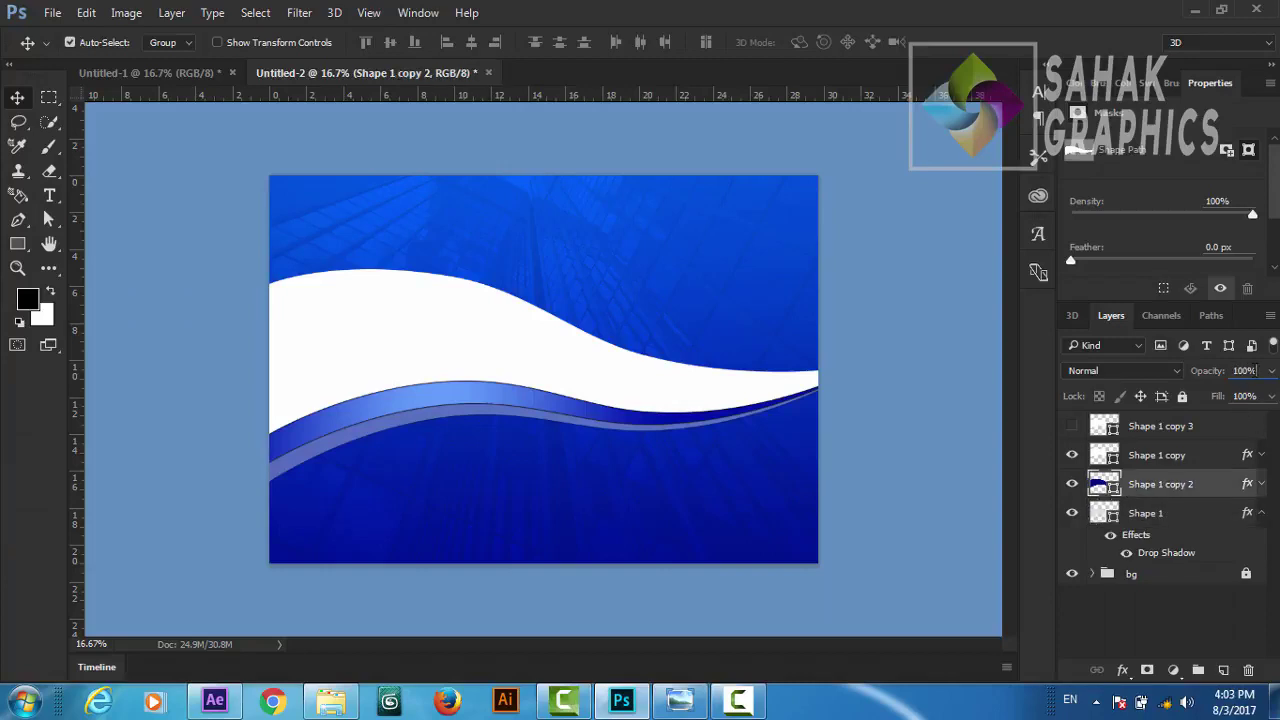
click(1255, 370)
text(40)
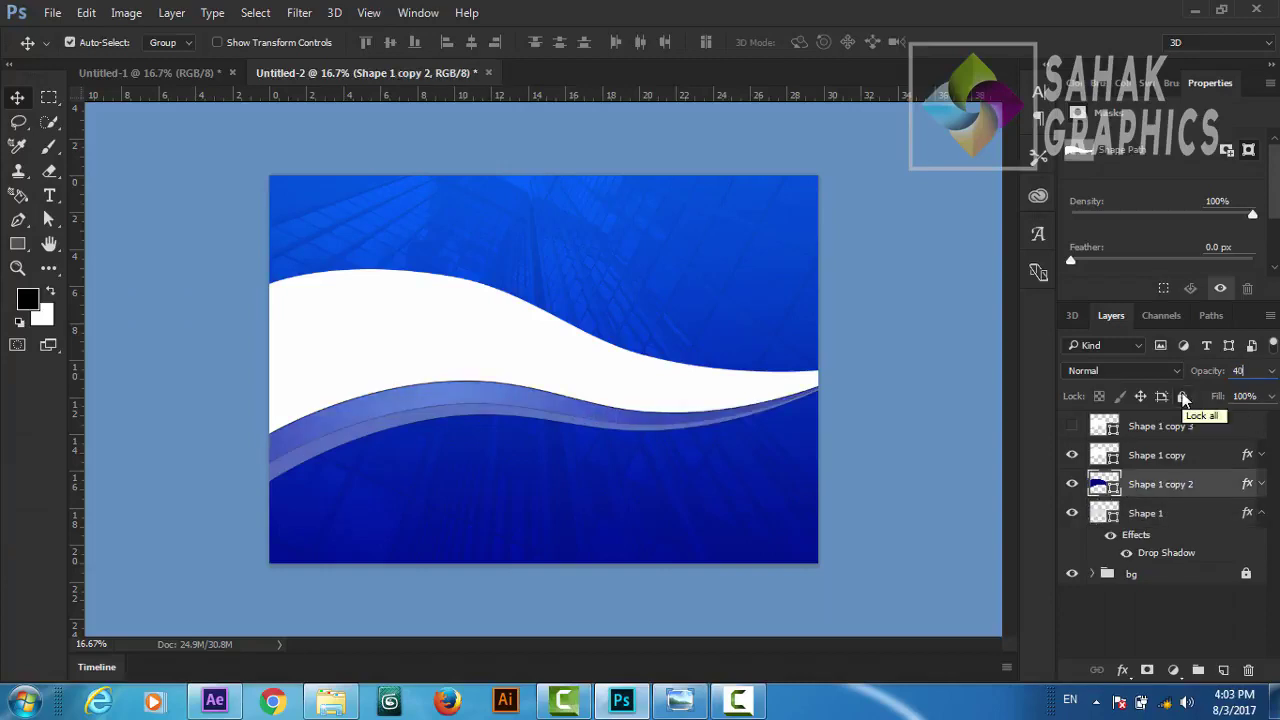
key(Return)
text(0)
key(Return)
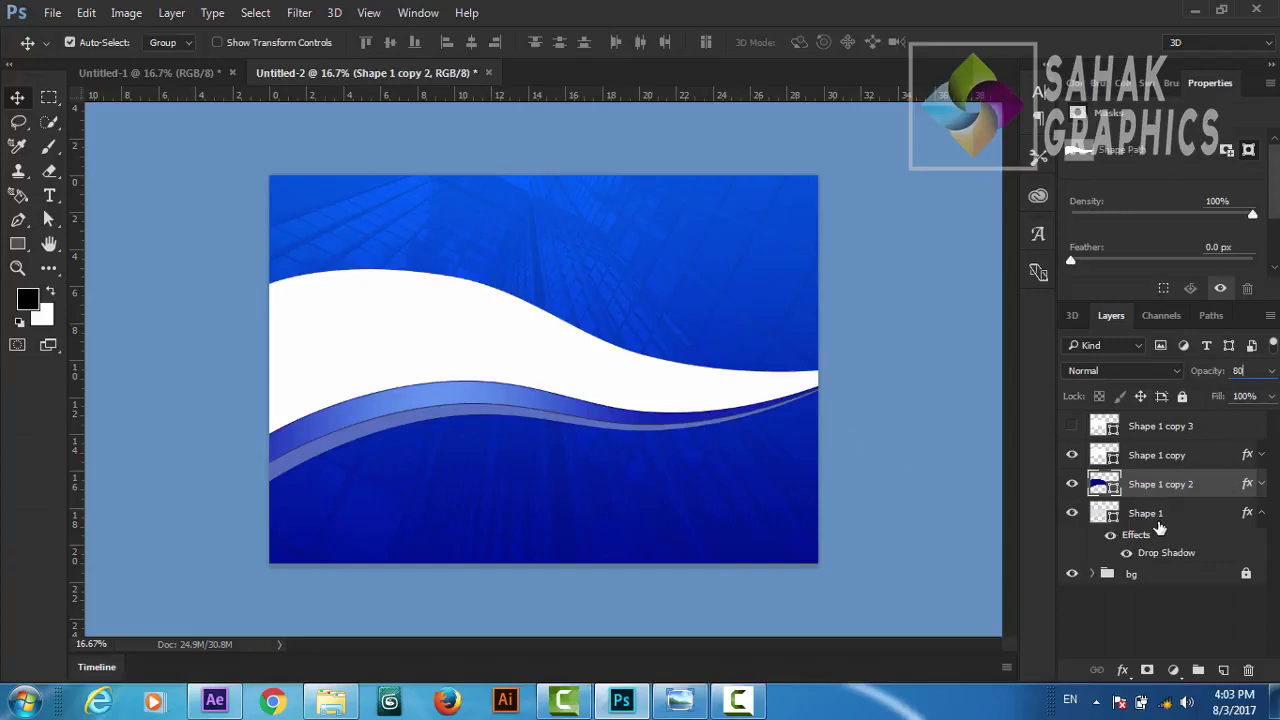
click(1148, 600)
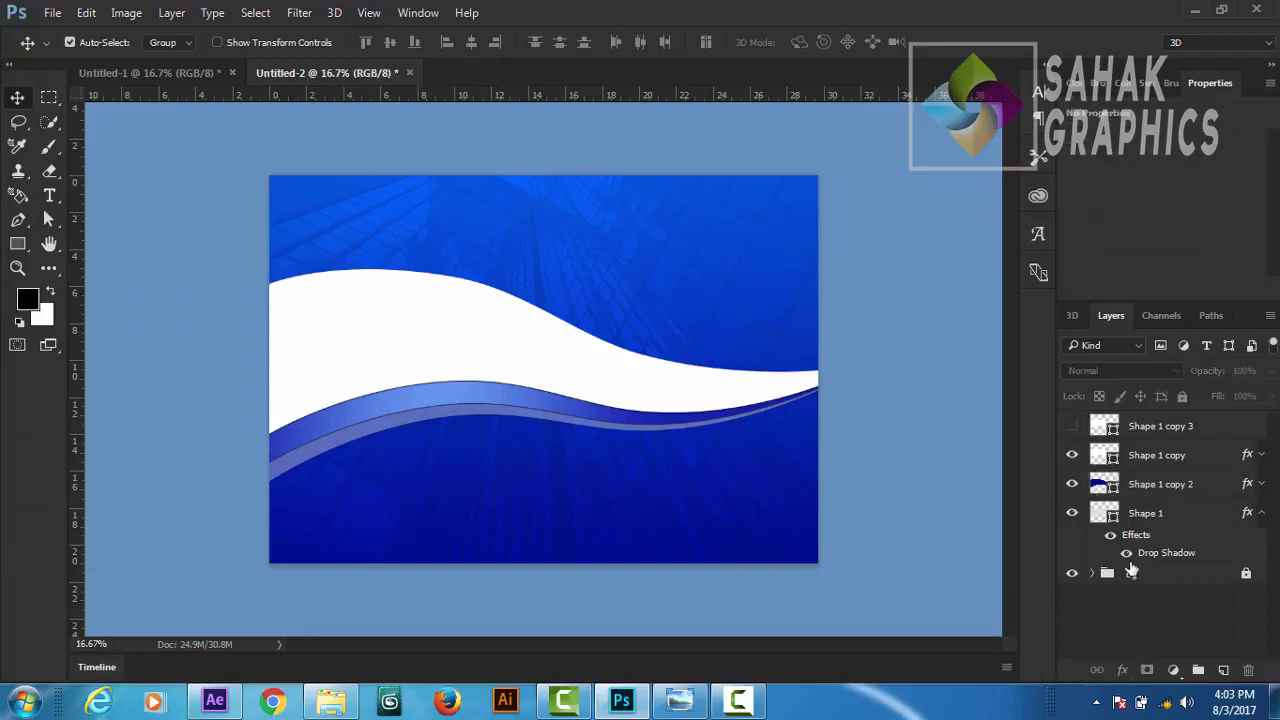
Step: Turn the hidden Shape 1 copy 3 layer back on and rasterize it into pixels
click(1261, 513)
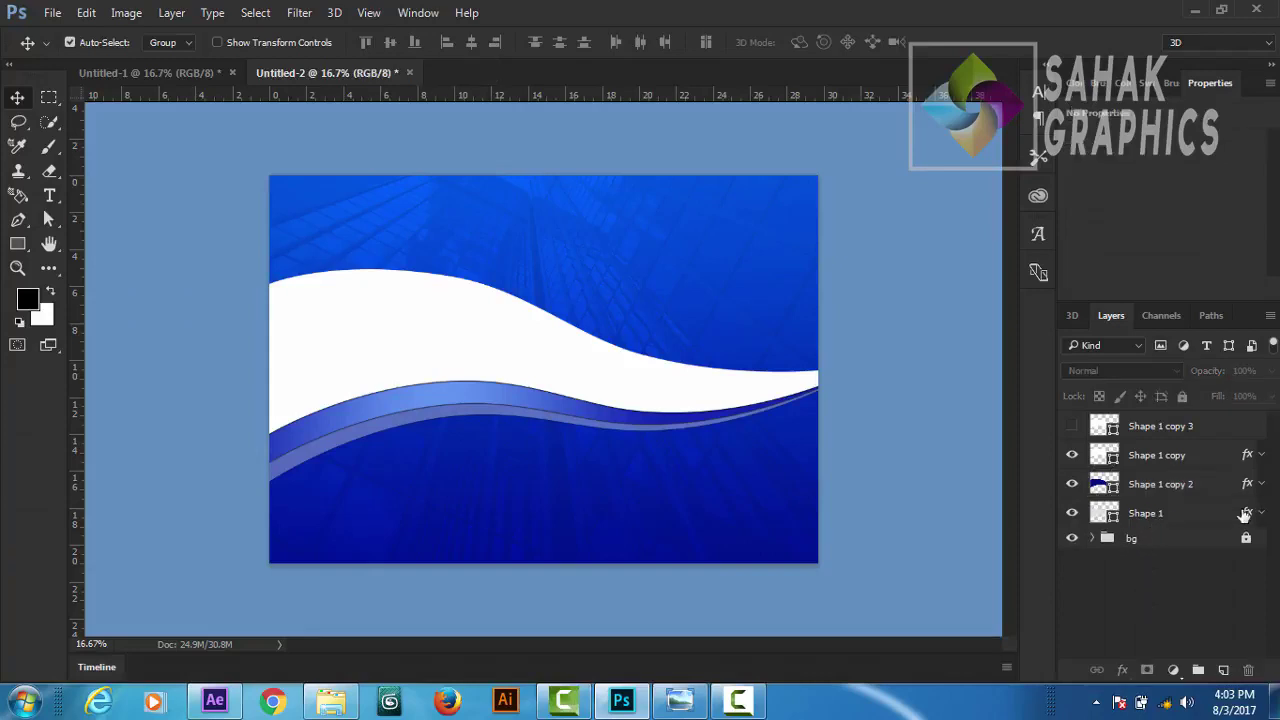
click(1145, 428)
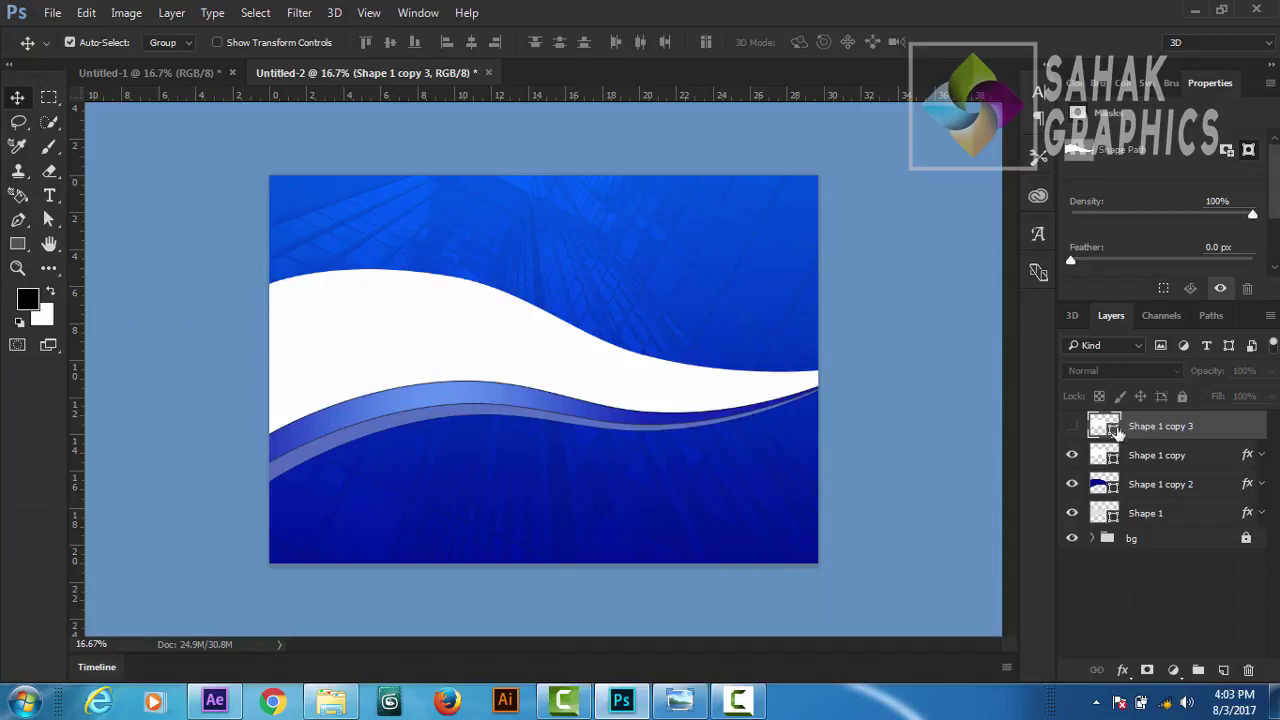
right_click(1111, 432)
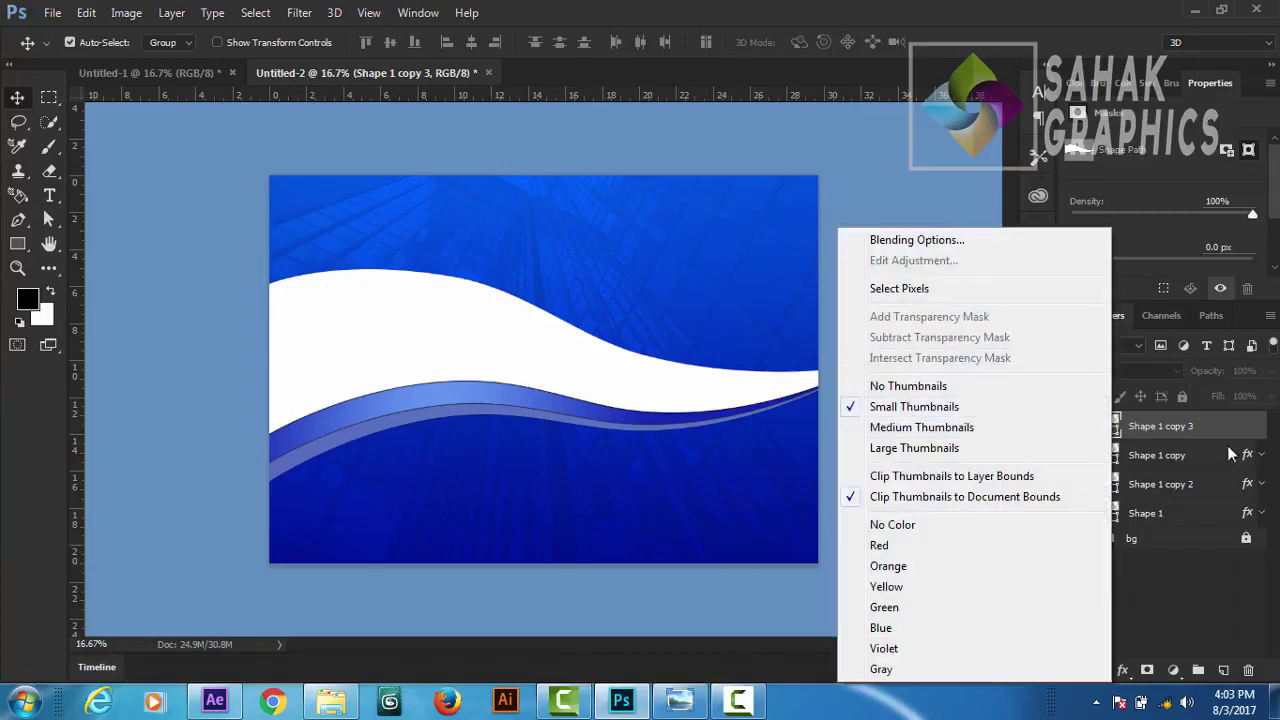
click(1197, 608)
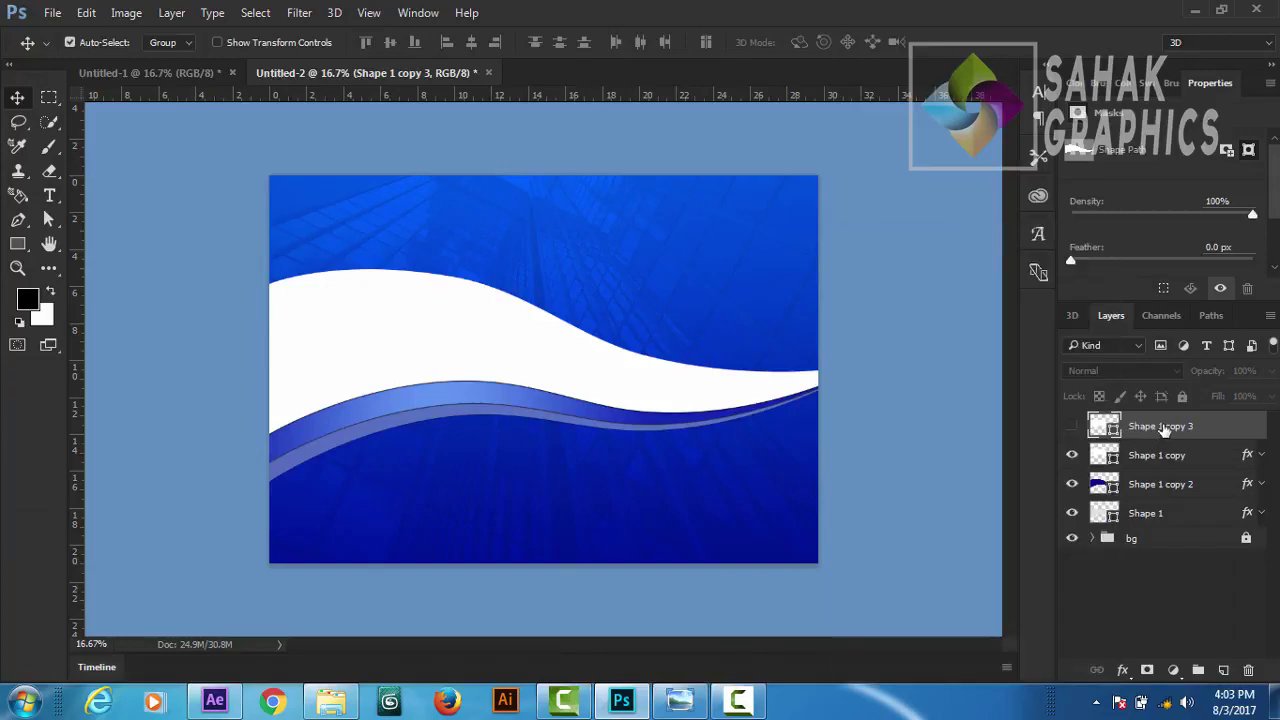
click(1073, 427)
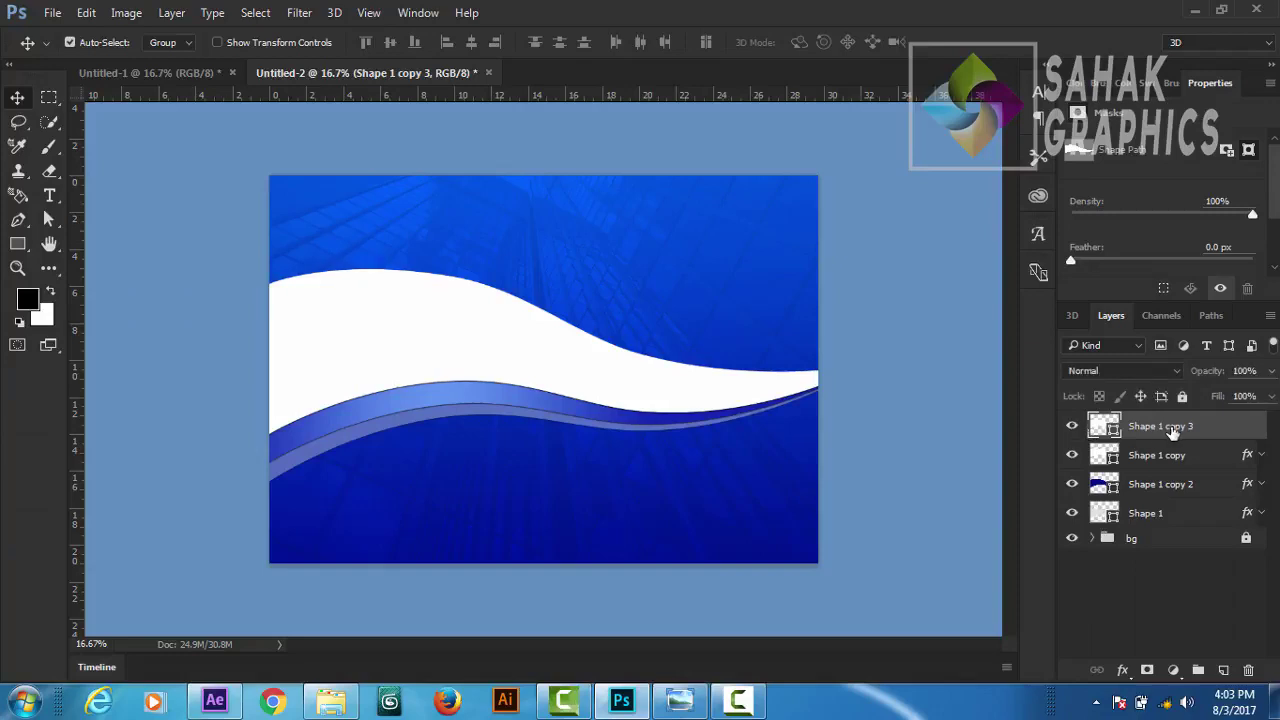
right_click(1176, 430)
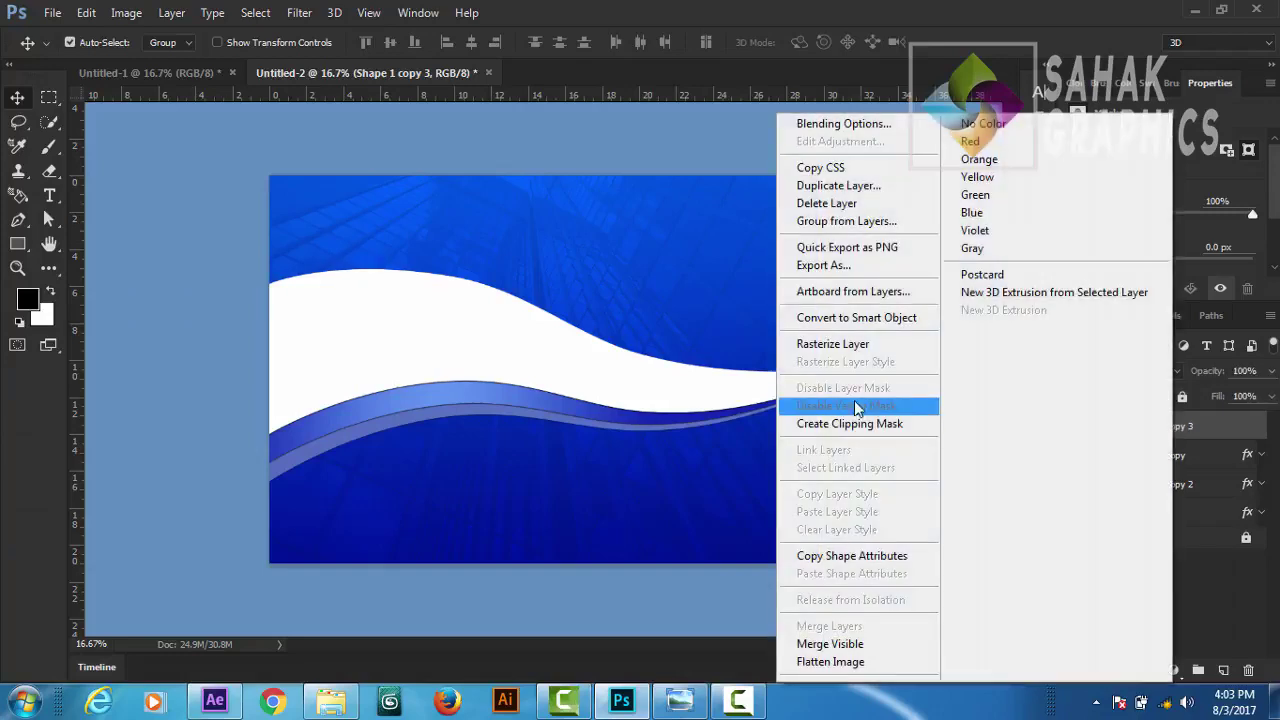
click(845, 350)
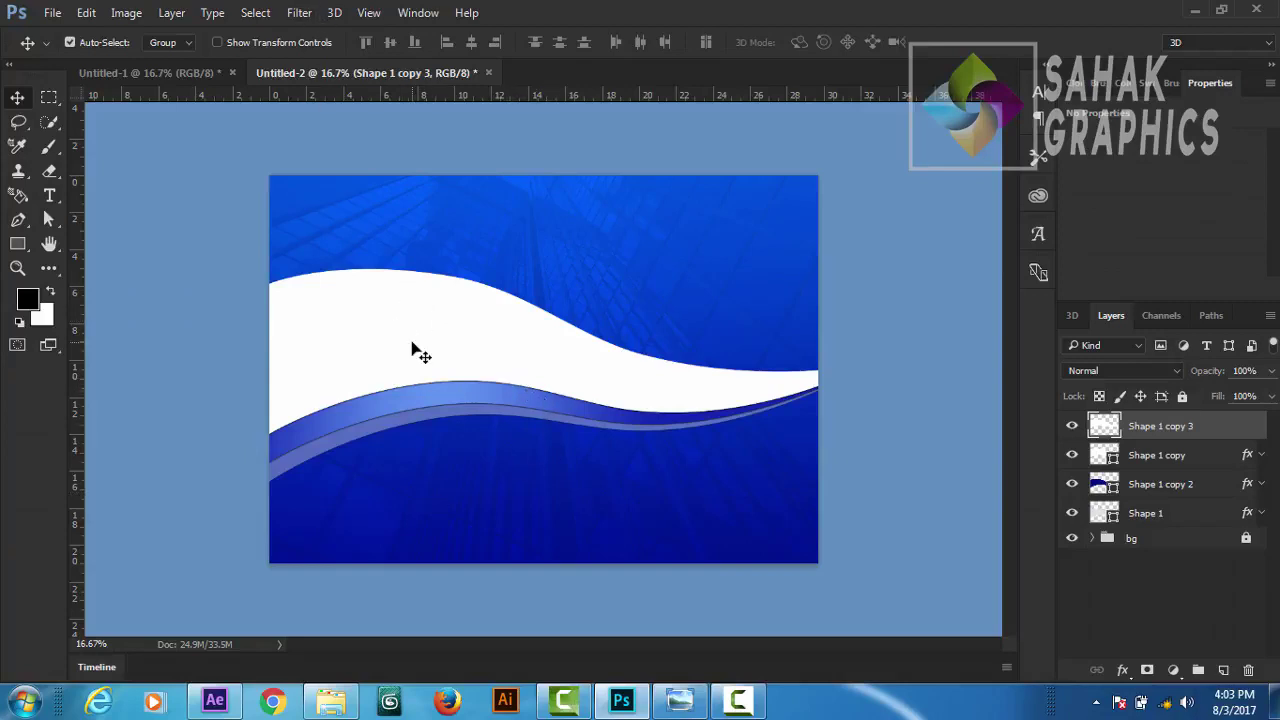
Step: Display only the two vertical panel guides, with no grid, and zoom the page to 25%
key(ctrl+h)
key(ctrl+semicolon)
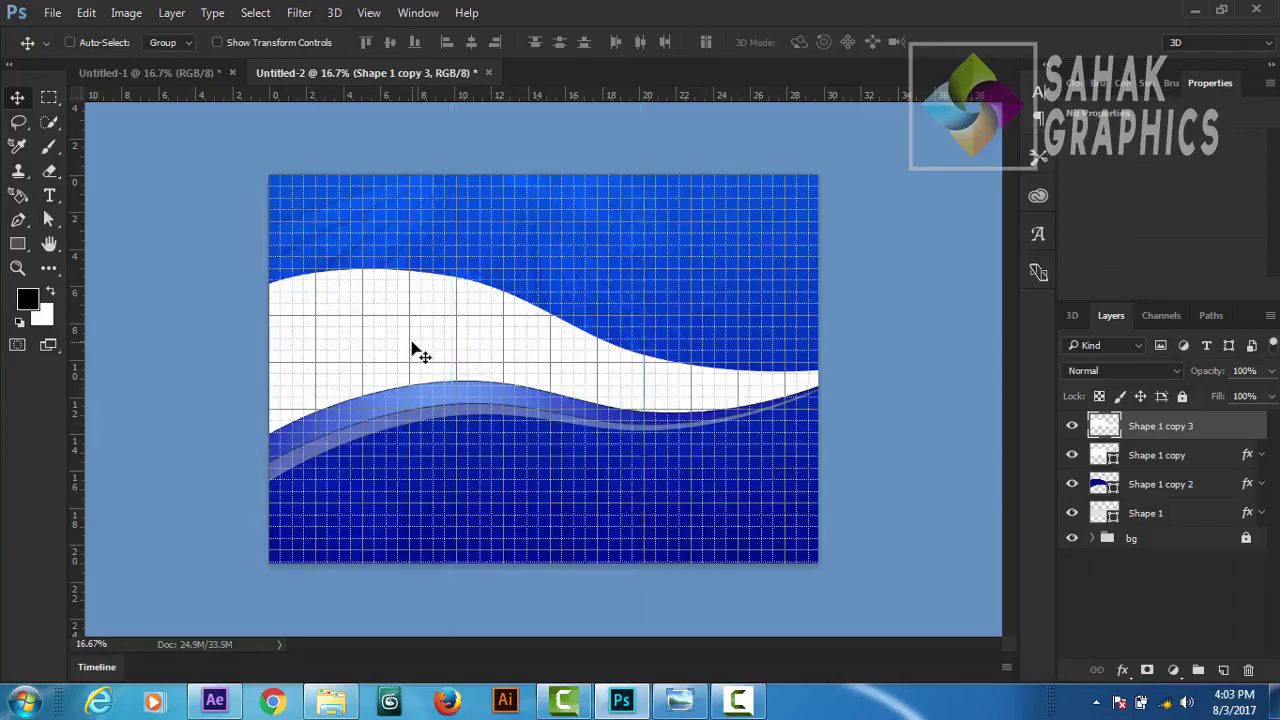
key(ctrl+semicolon)
key(ctrl+h)
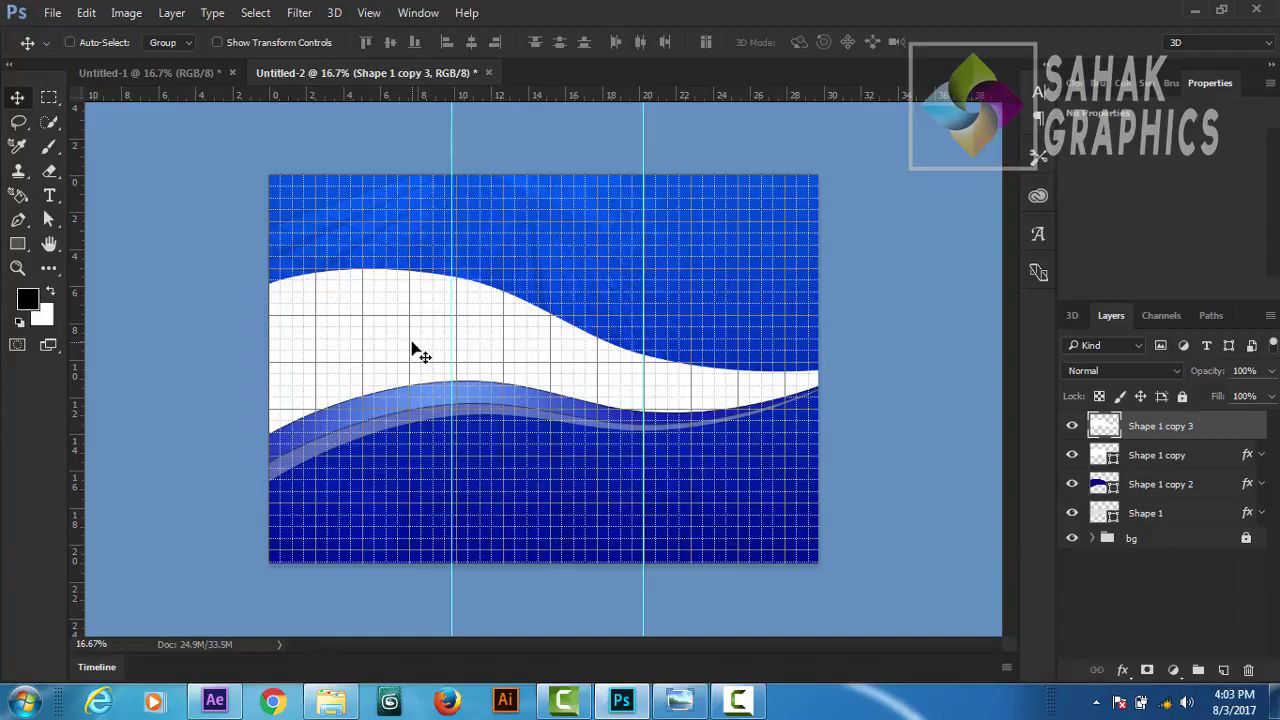
key(ctrl+h)
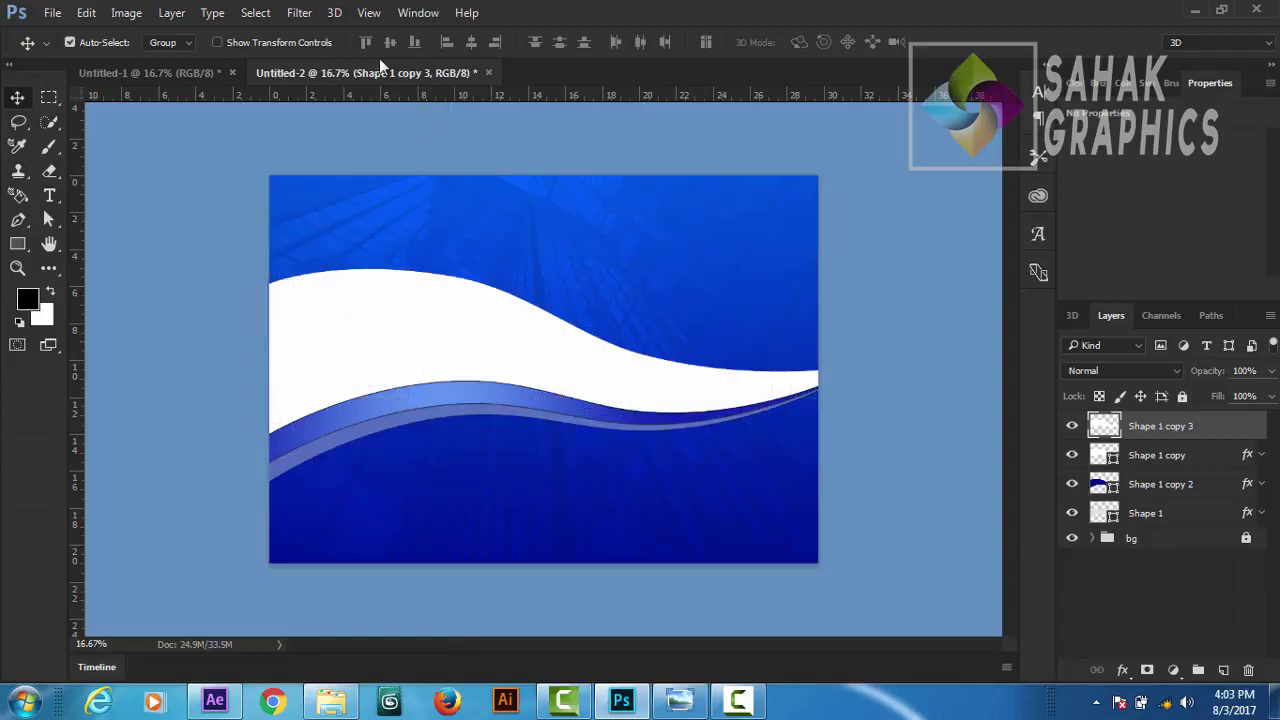
click(369, 14)
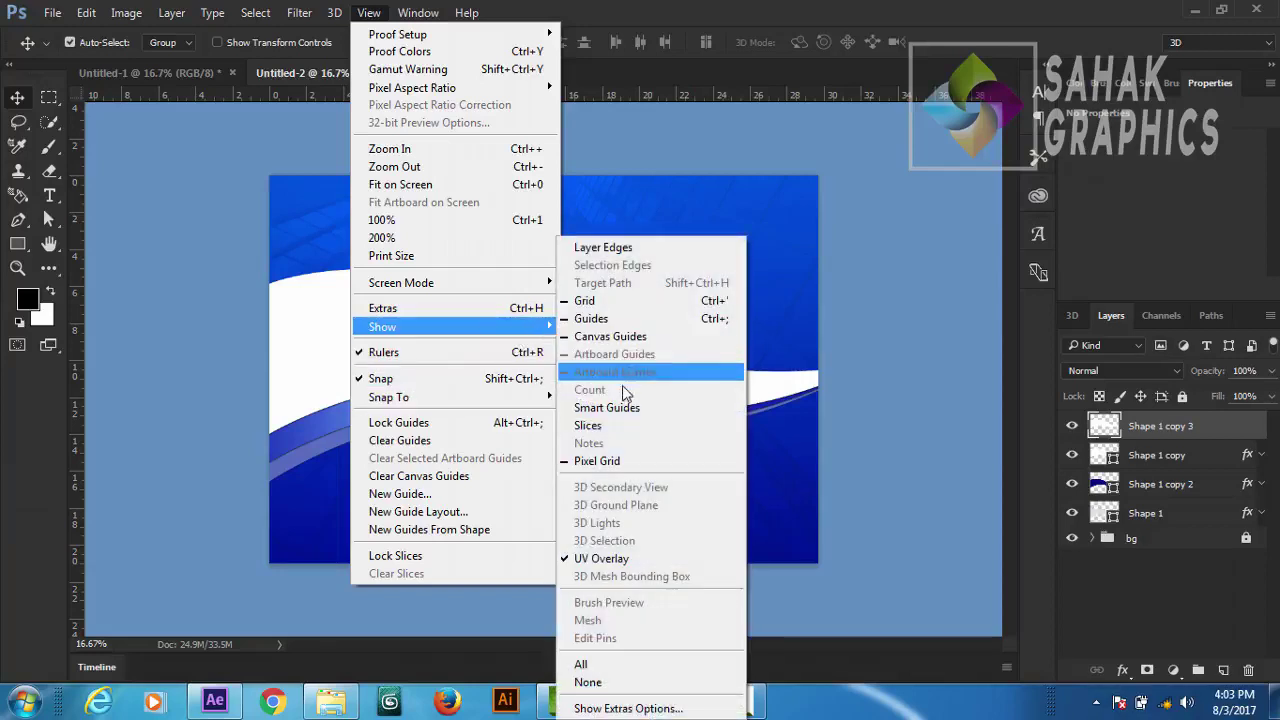
mouse_move(383, 327)
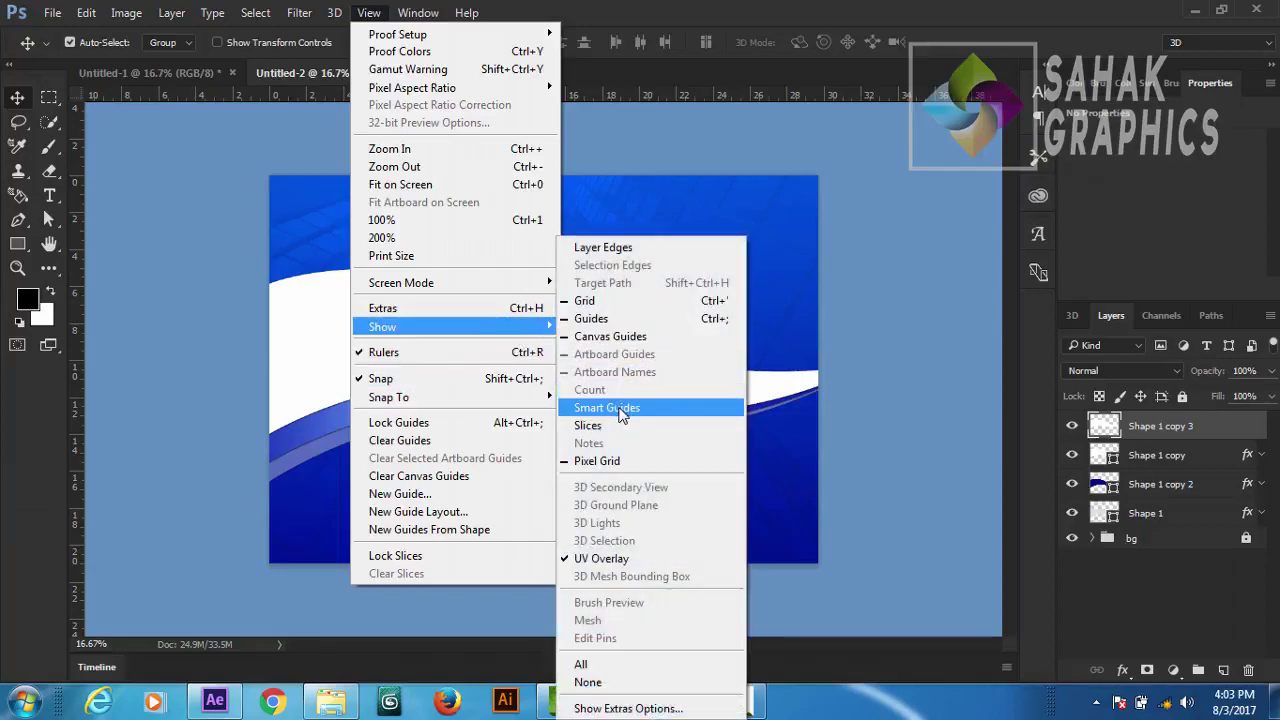
click(603, 322)
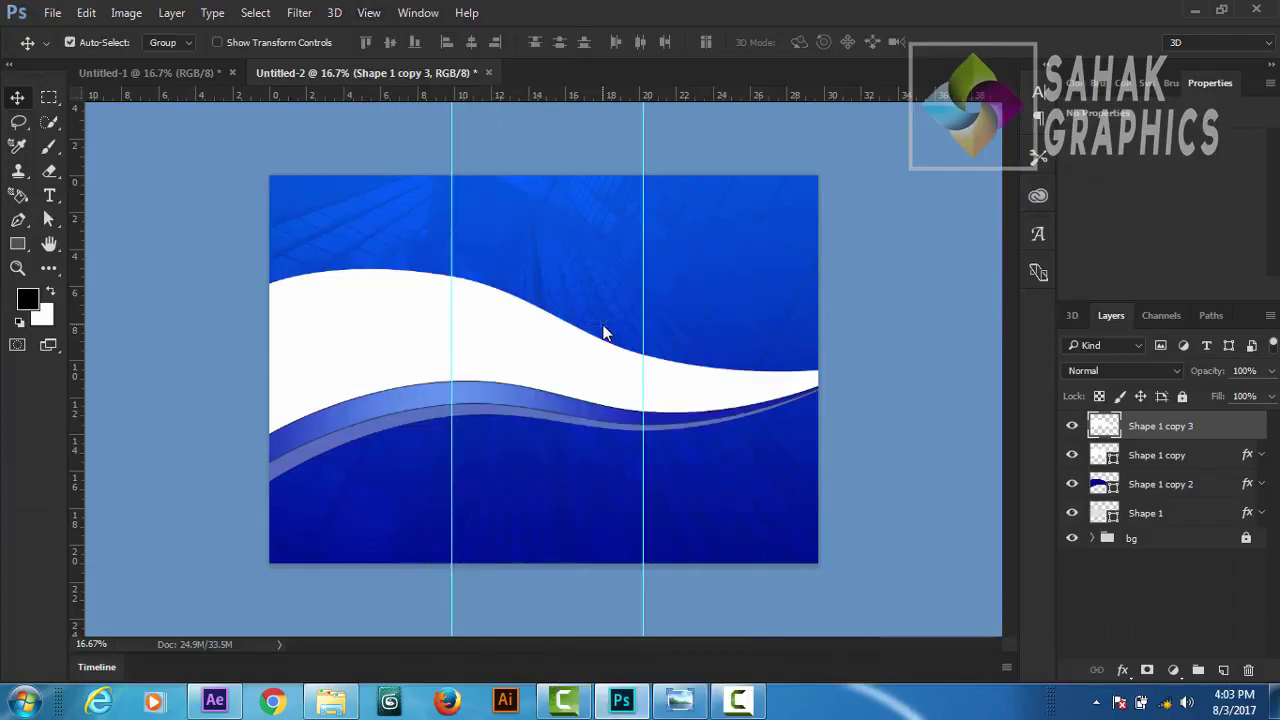
key(ctrl+plus)
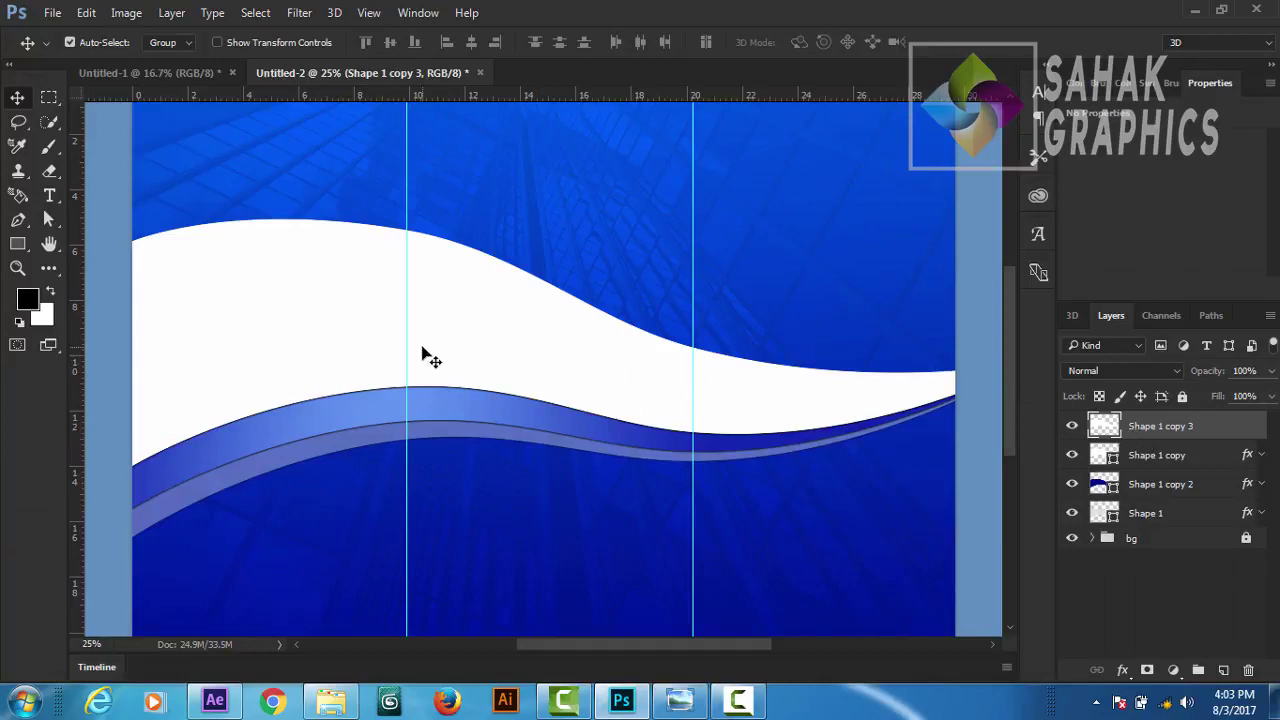
Step: Cut the left panel area of Shape 1 copy 3 into a new Layer 1 with Layer Via Cut
click(47, 102)
drag(133, 219, 395, 497)
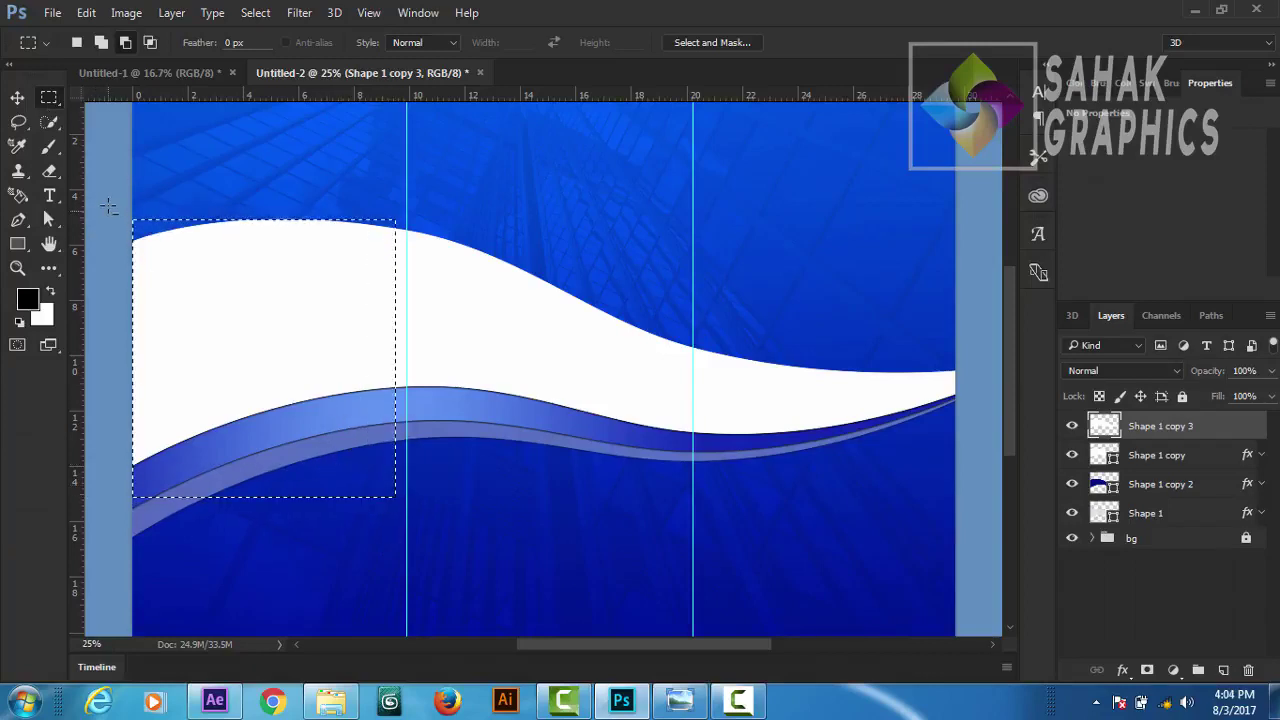
drag(133, 168, 404, 561)
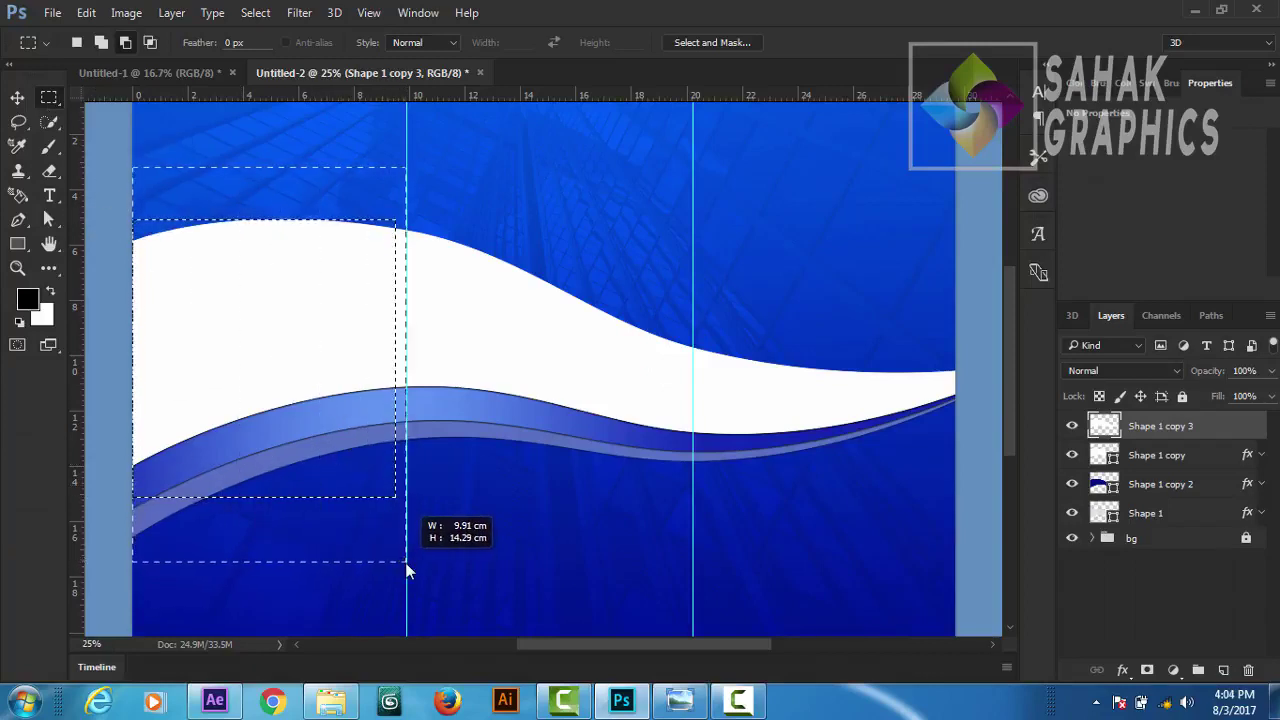
key(Delete)
click(598, 279)
click(581, 278)
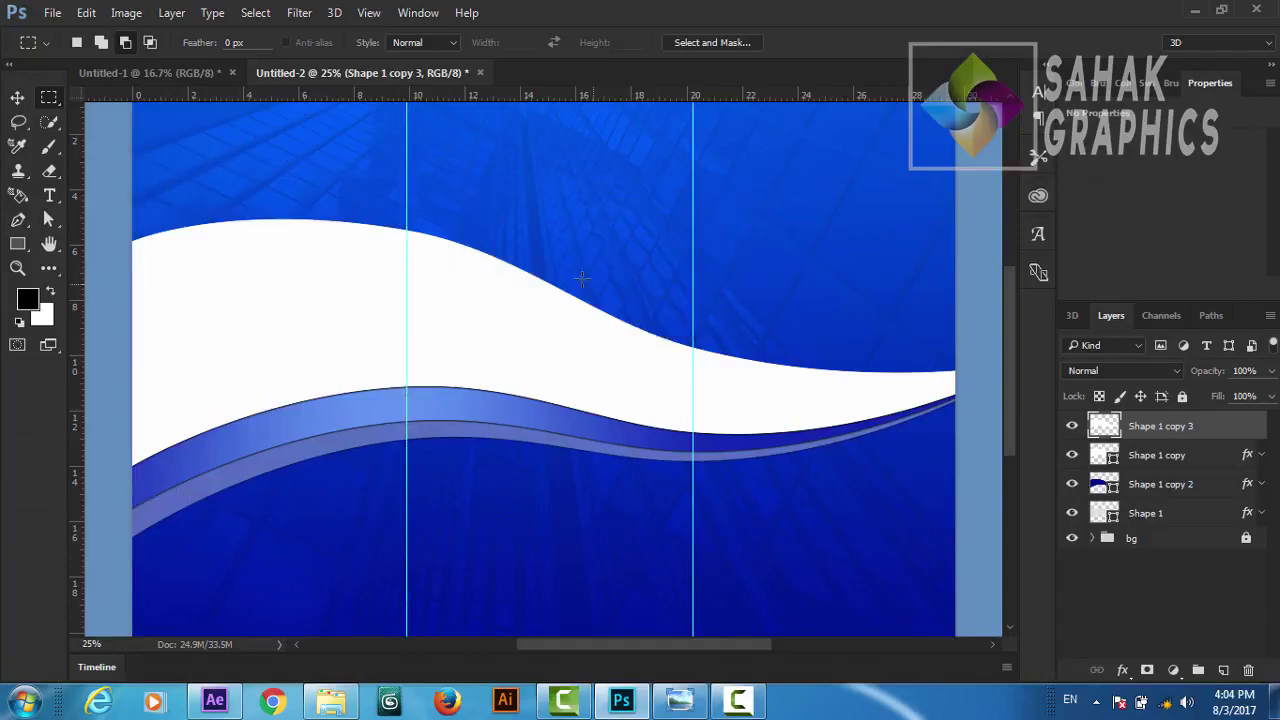
click(77, 42)
mouse_move(133, 158)
mouse_down()
mouse_move(423, 527)
mouse_move(407, 536)
mouse_up()
right_click(333, 388)
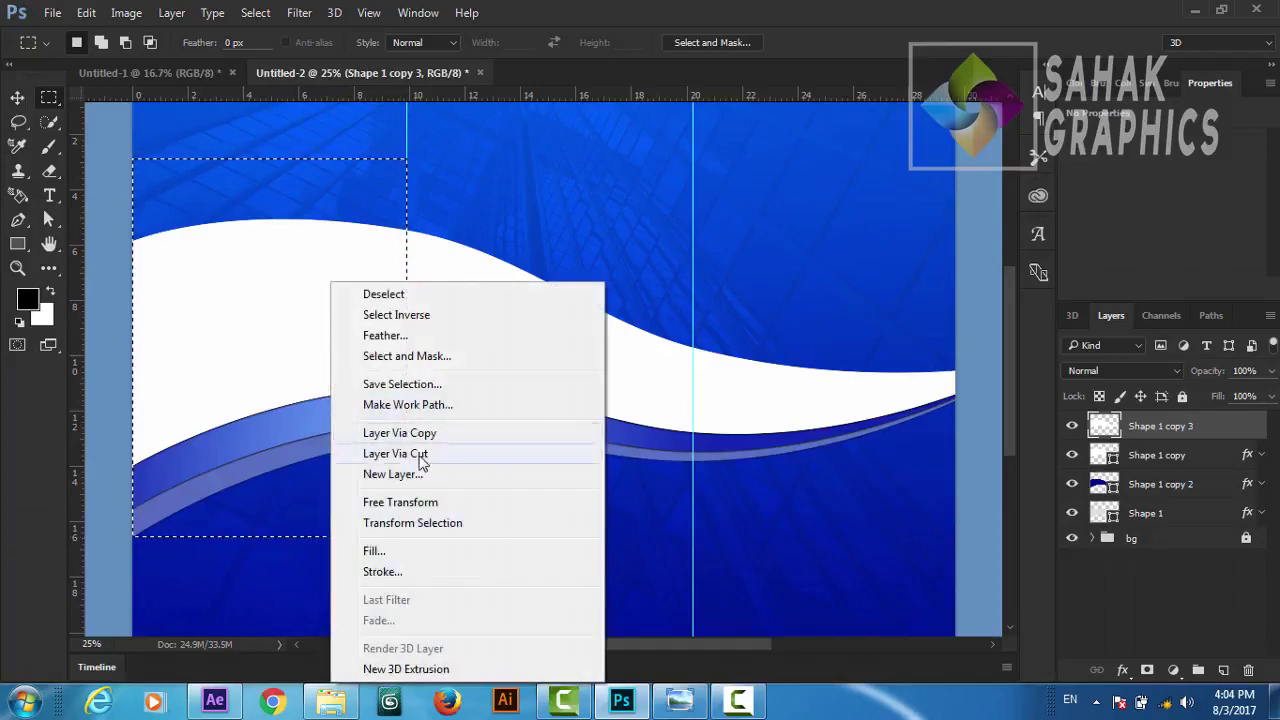
click(420, 455)
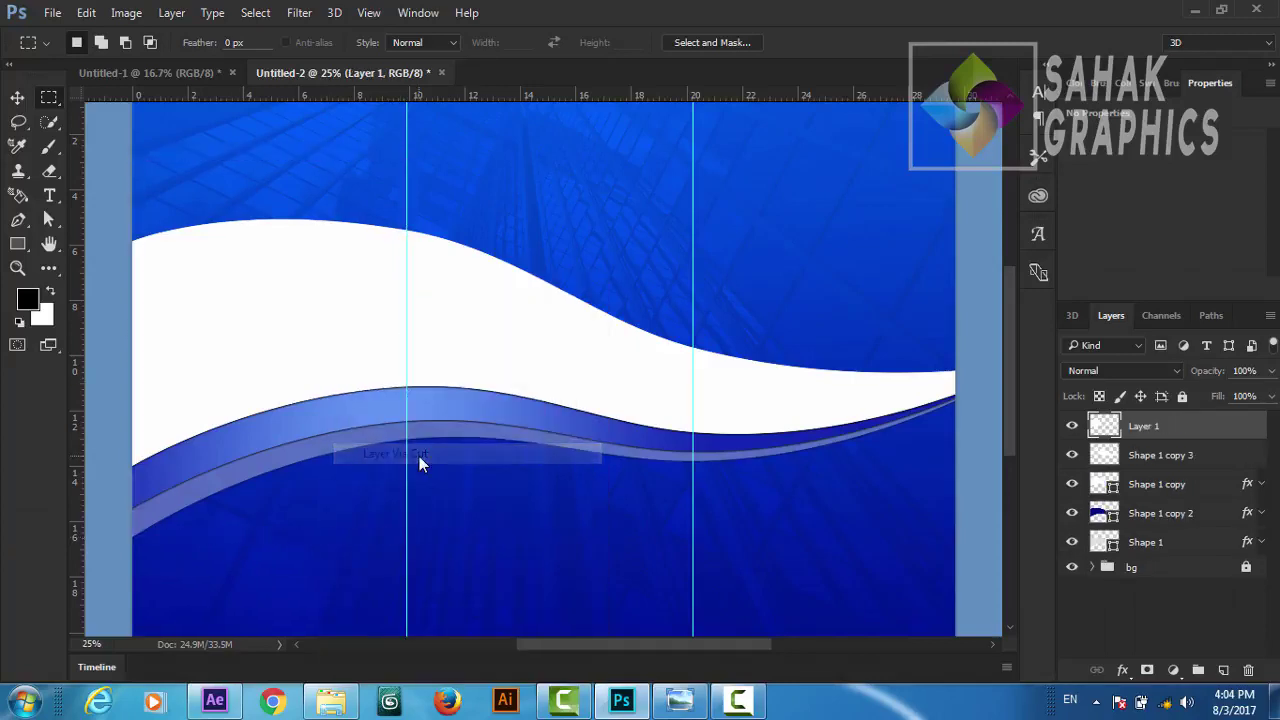
Step: Cut the middle panel area of Shape 1 copy 3, between the guides, into Layer 2
click(1124, 458)
drag(377, 166, 694, 523)
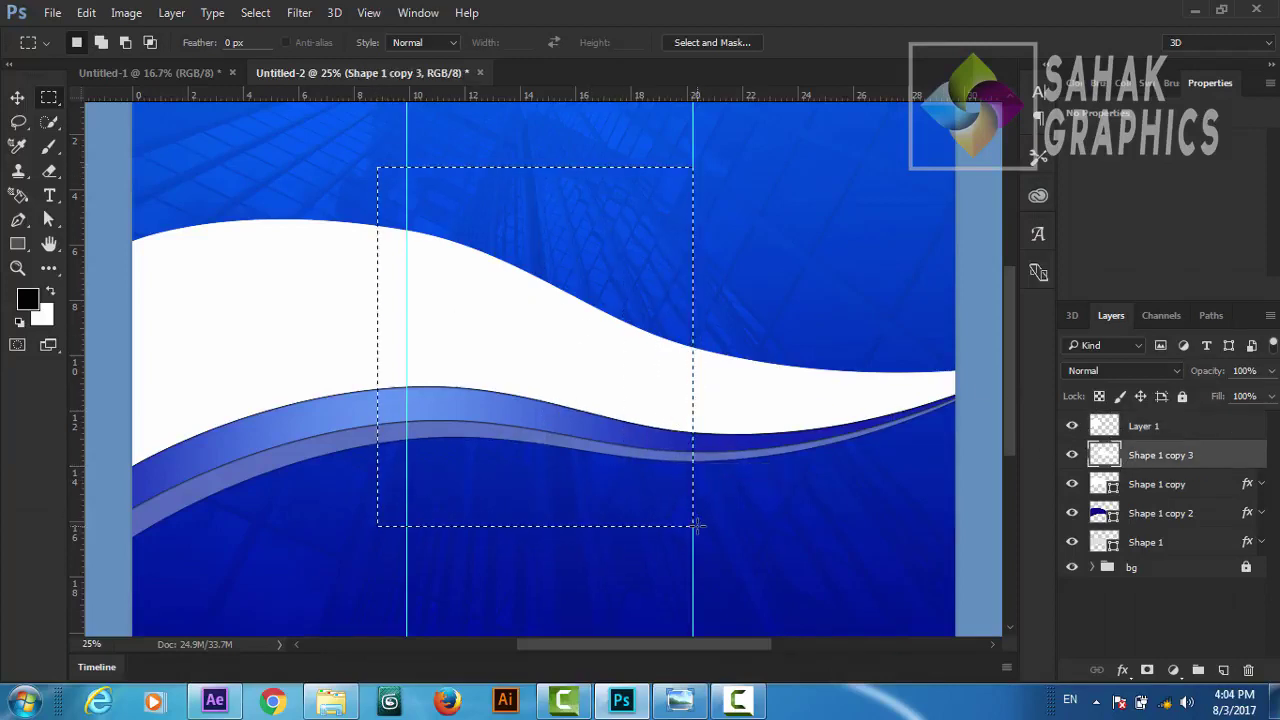
right_click(674, 397)
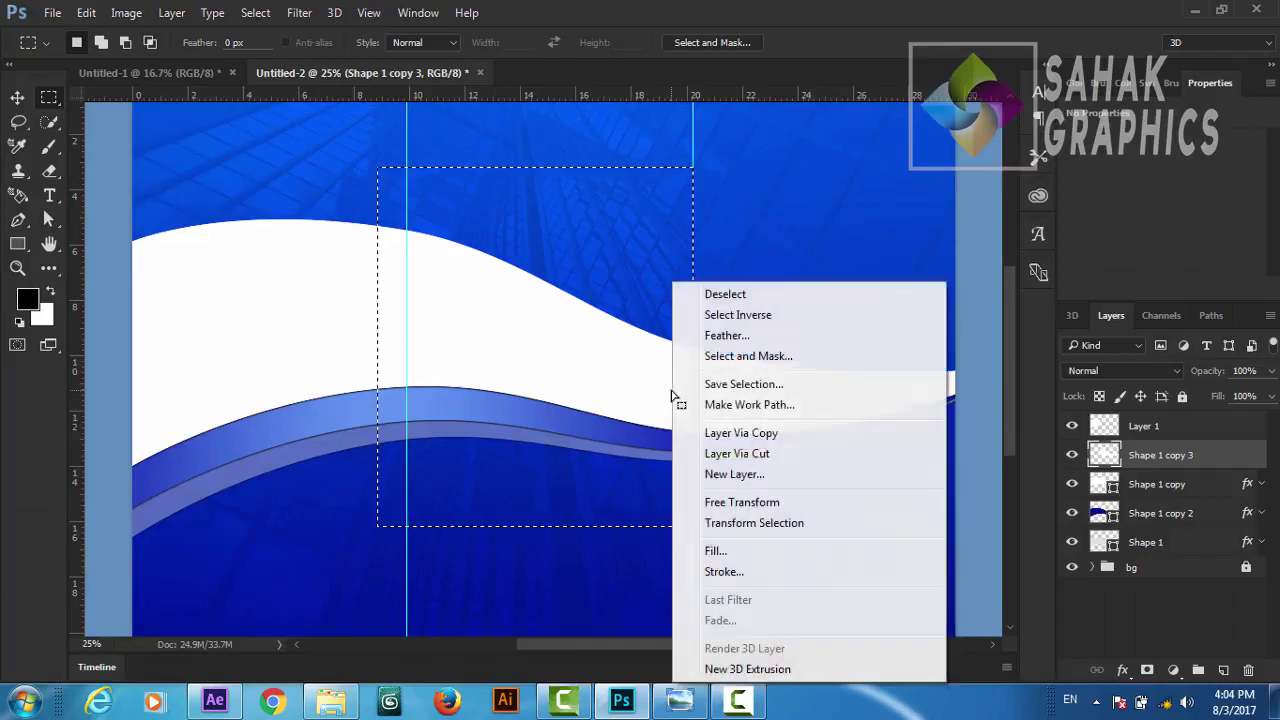
click(737, 453)
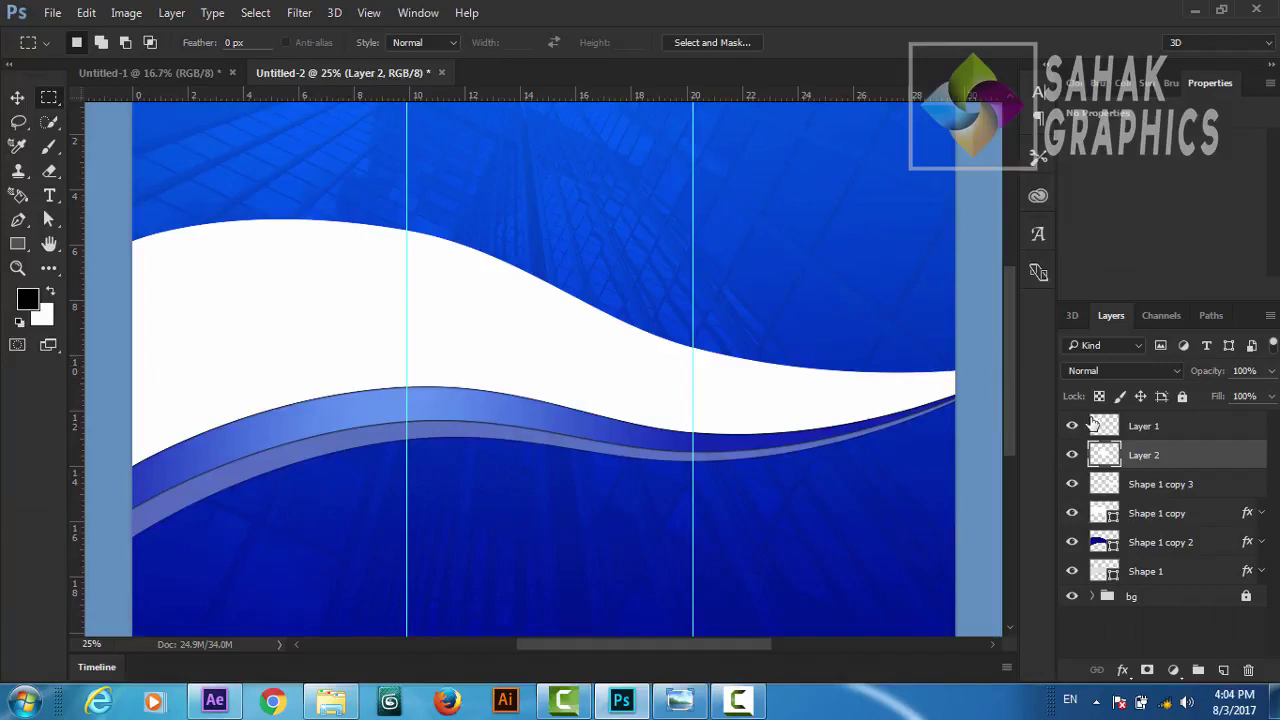
click(1073, 455)
click(1073, 455)
key(ctrl+minus)
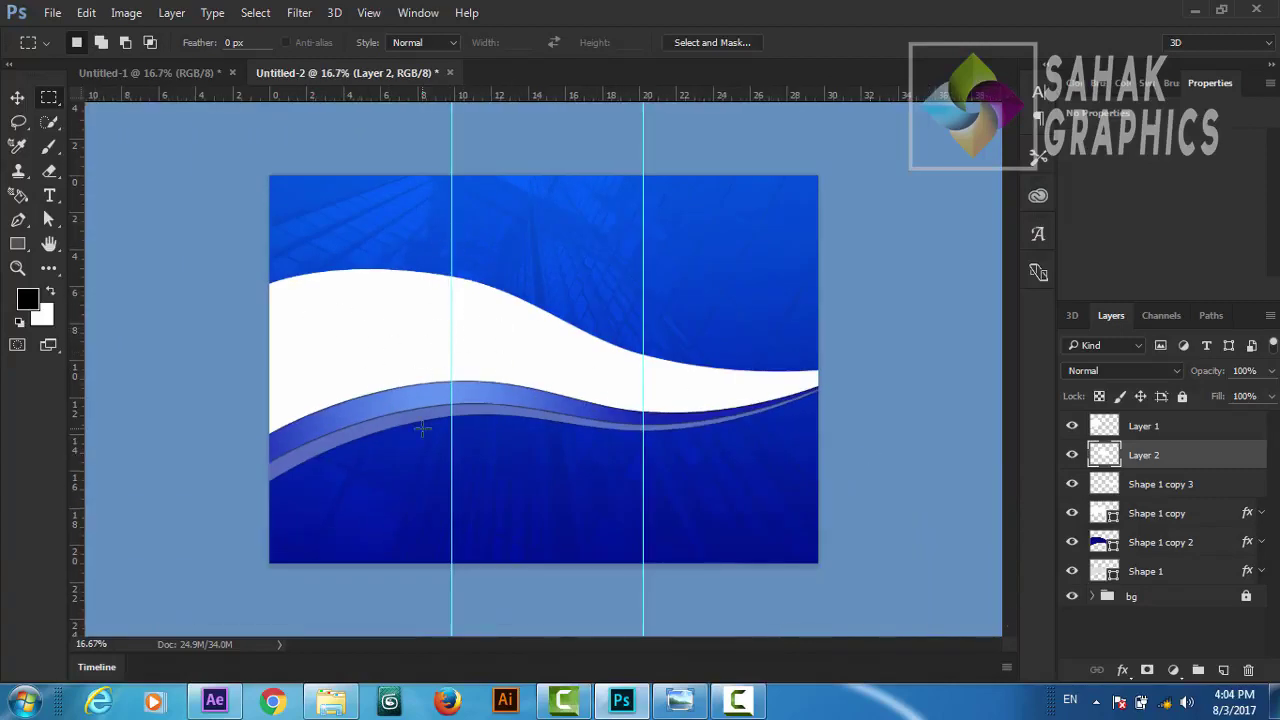
Step: Drag adult-1807515.jpg from the paxabay folder onto Photoshop's taskbar button
click(1195, 12)
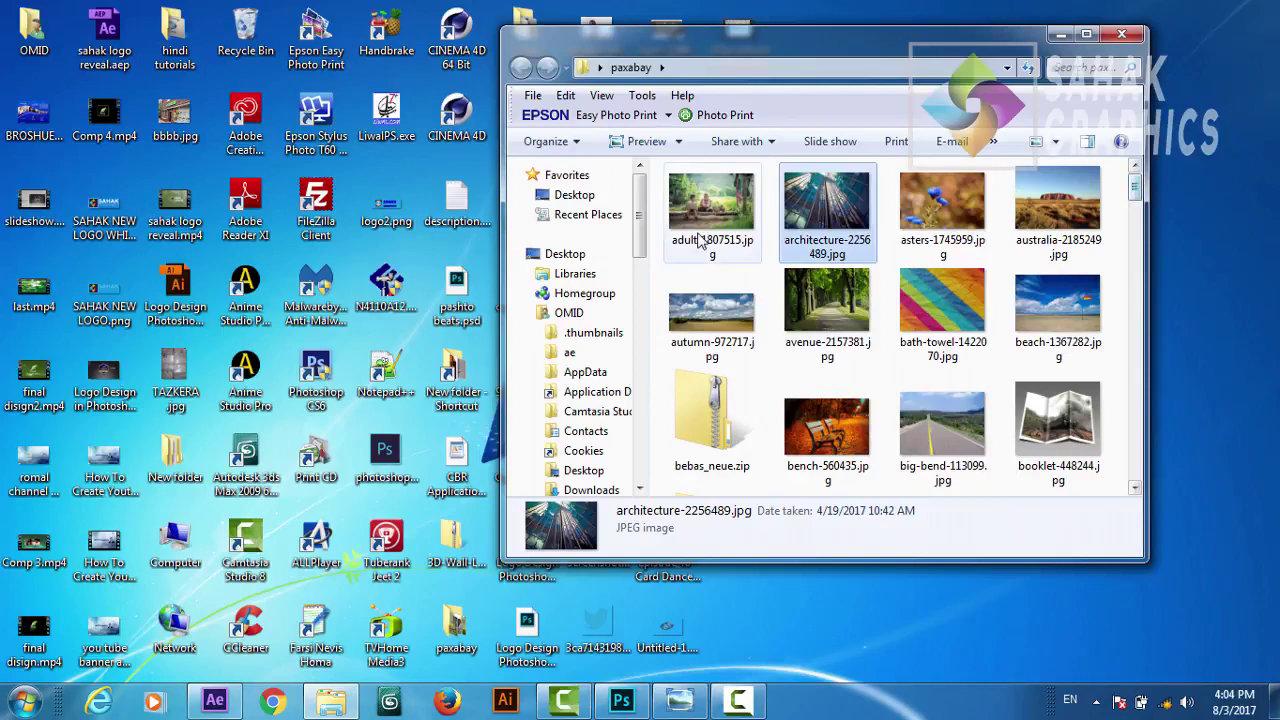
mouse_move(702, 208)
mouse_down()
mouse_move(800, 352)
mouse_move(367, 388)
mouse_move(362, 368)
mouse_up()
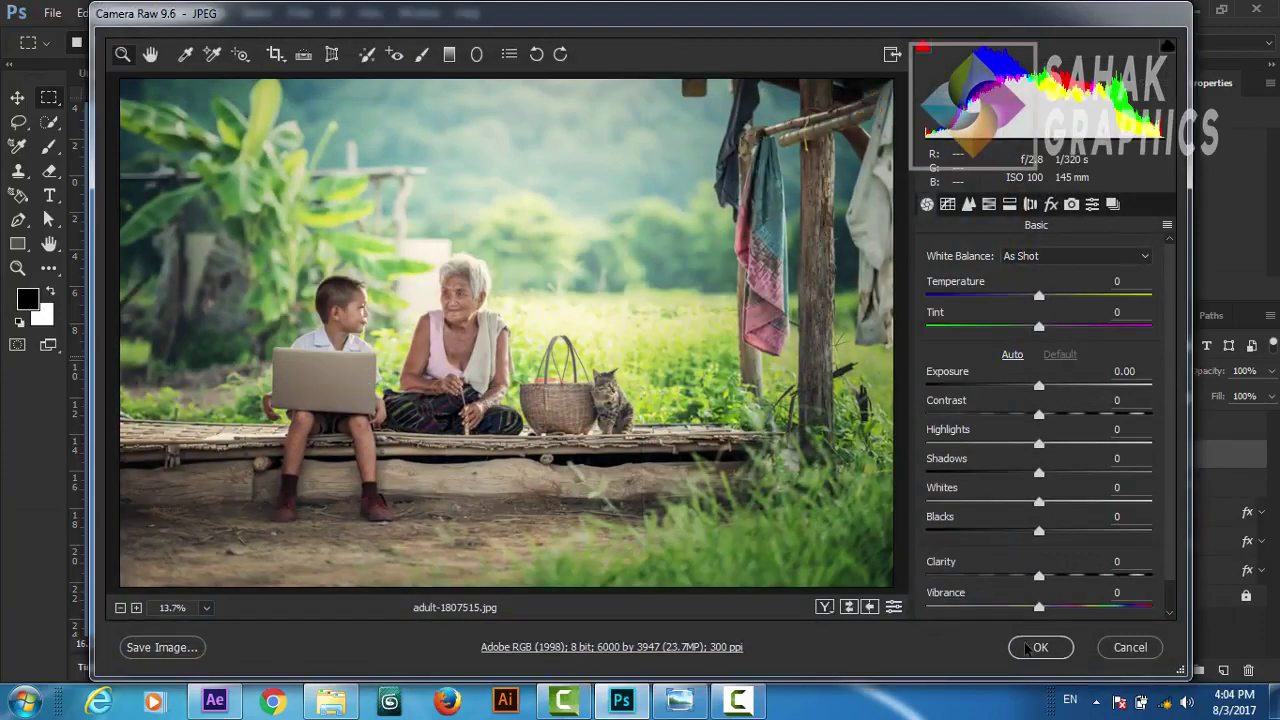
Step: Accept the Camera Raw defaults for adult-1807515.jpg unchanged
click(1026, 648)
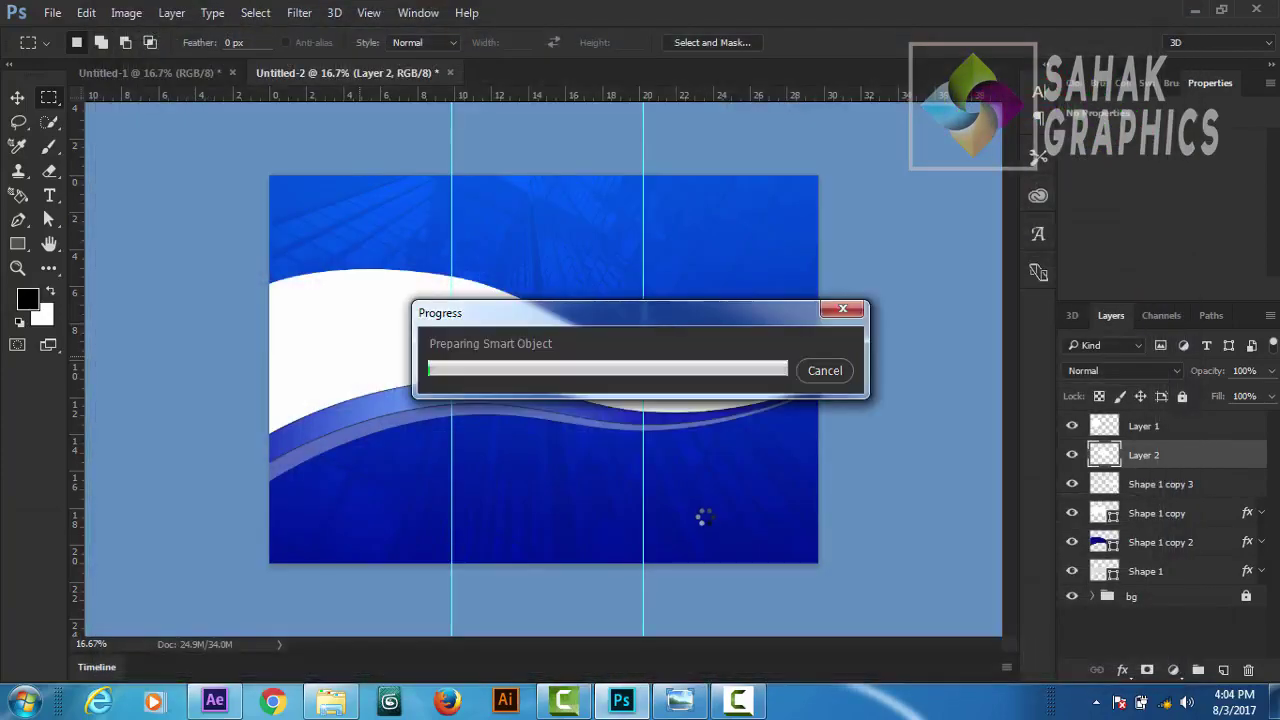
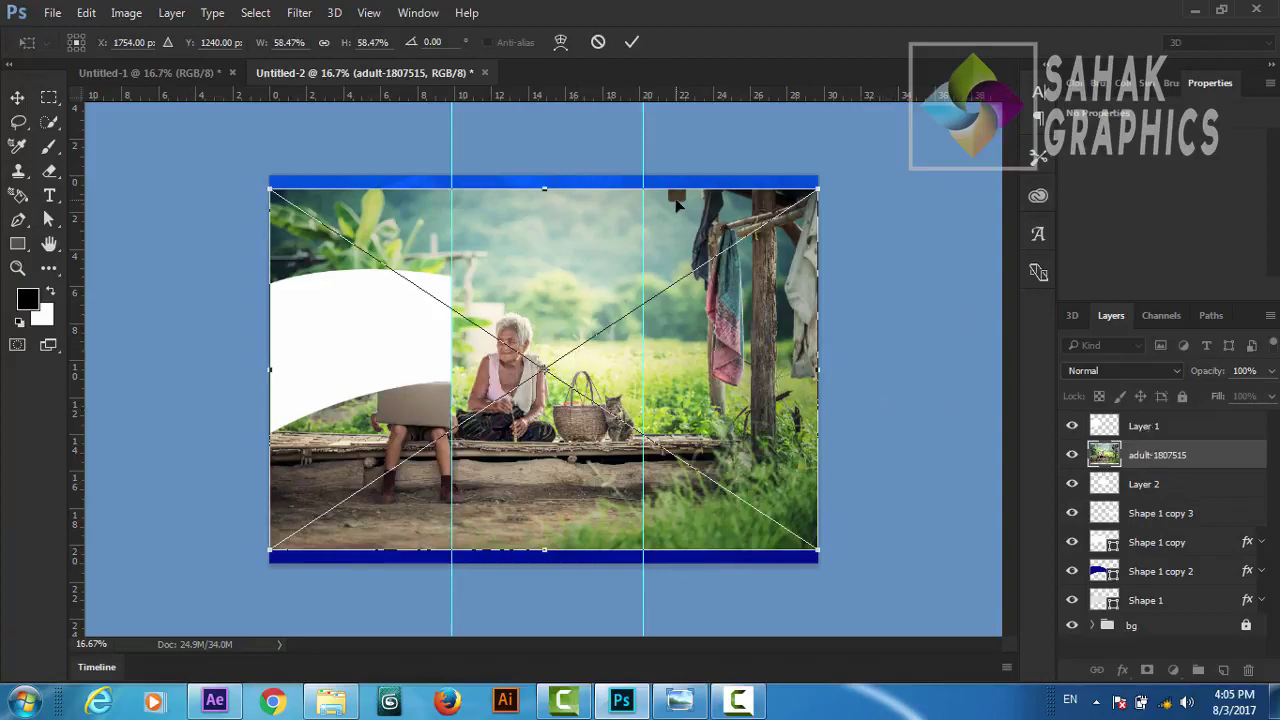
Step: Clip the adult-1807515 photo into the wave above Layer 1, sliding it left to show the boy and grandmother
click(636, 41)
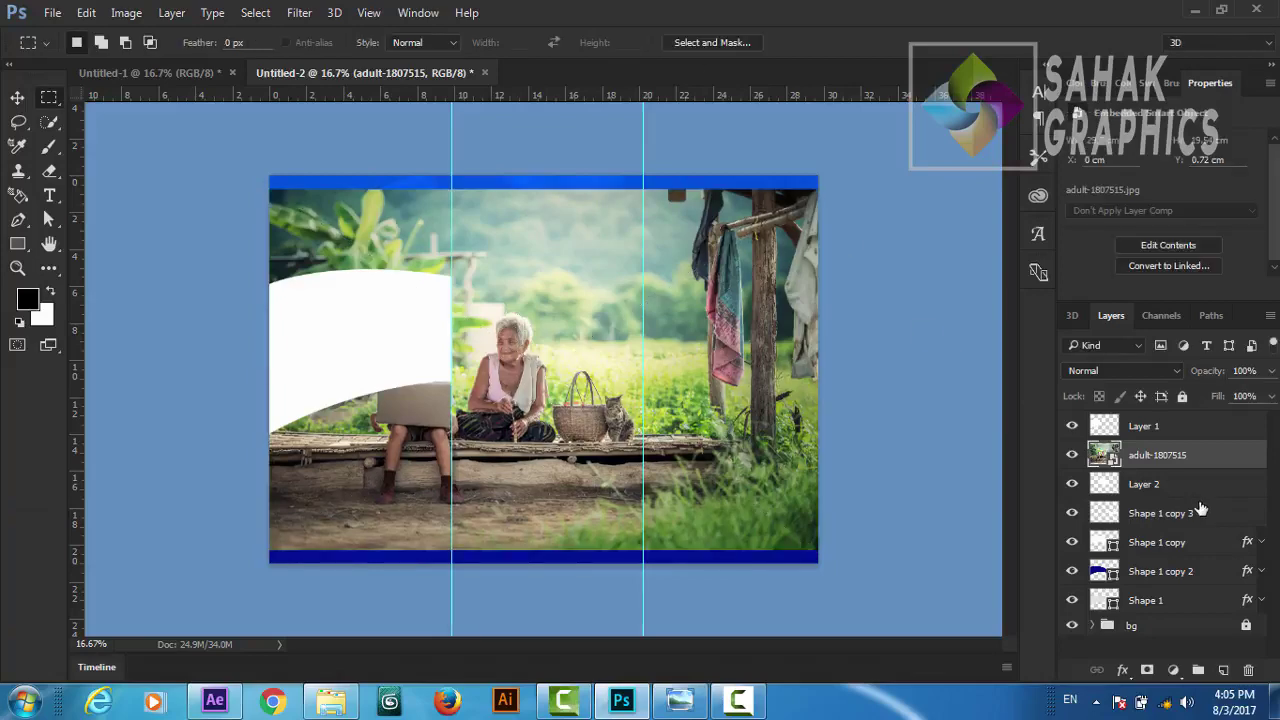
drag(1157, 465, 1140, 418)
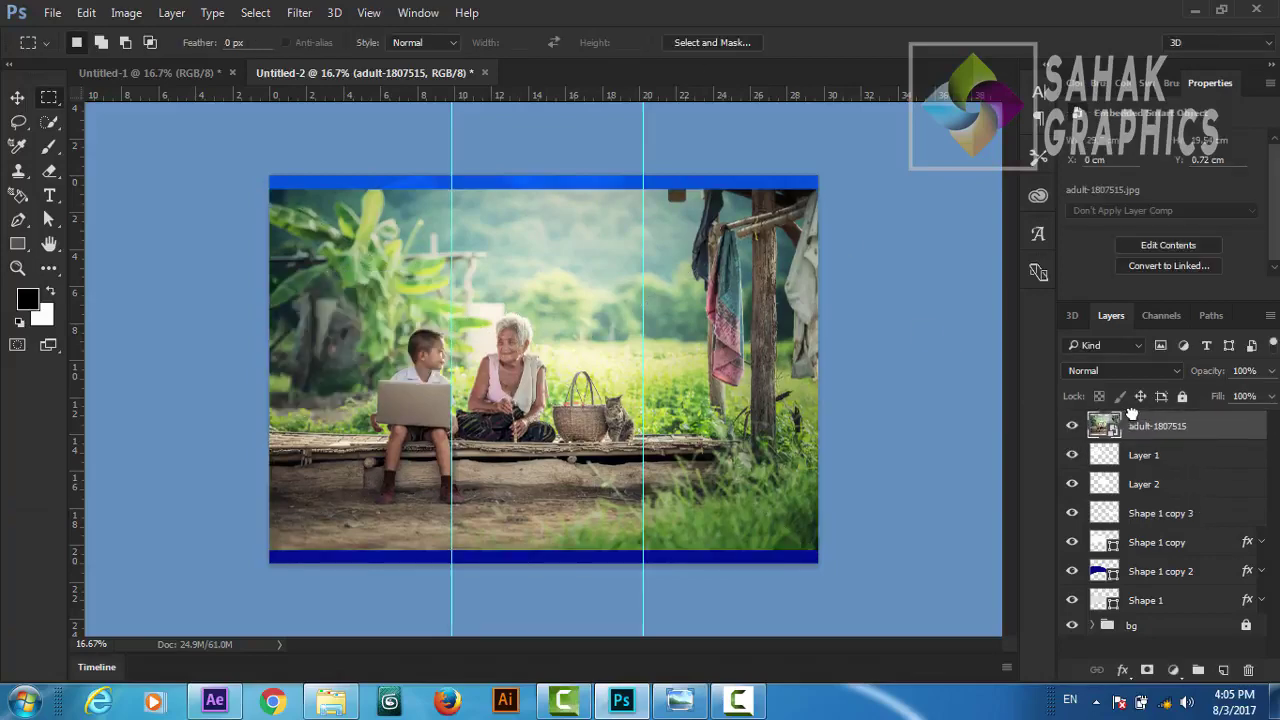
right_click(1130, 441)
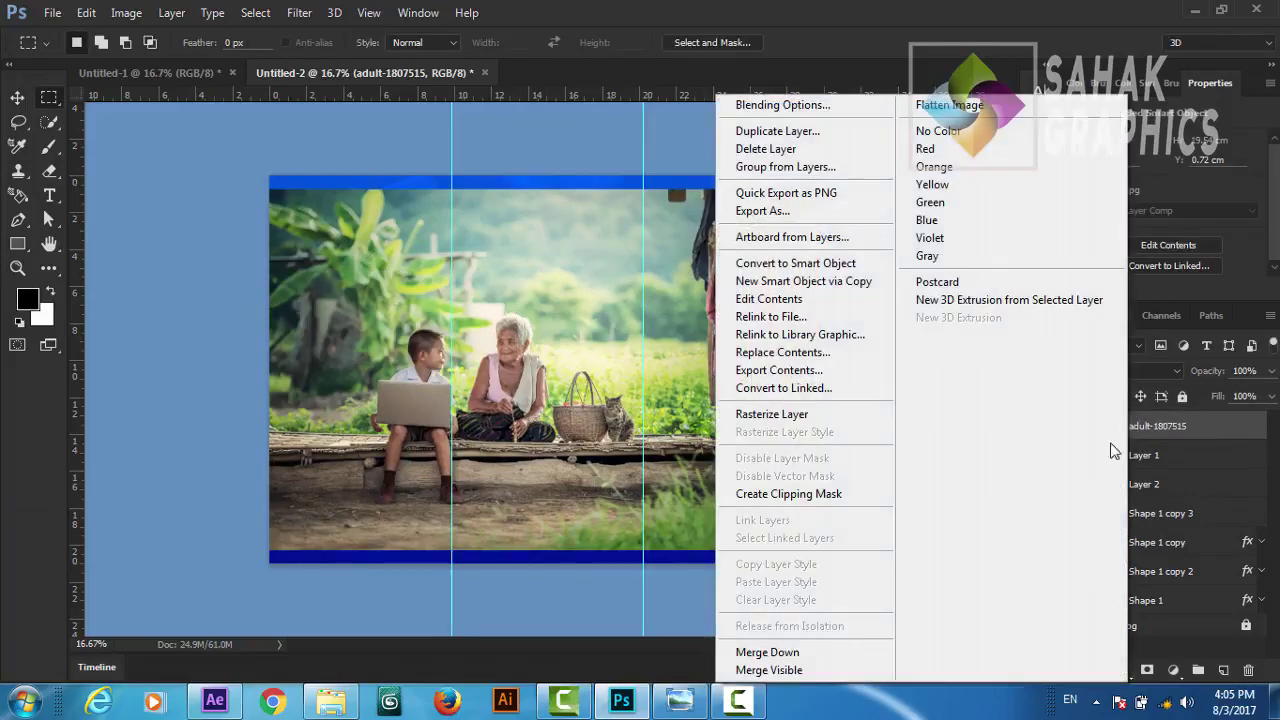
click(822, 509)
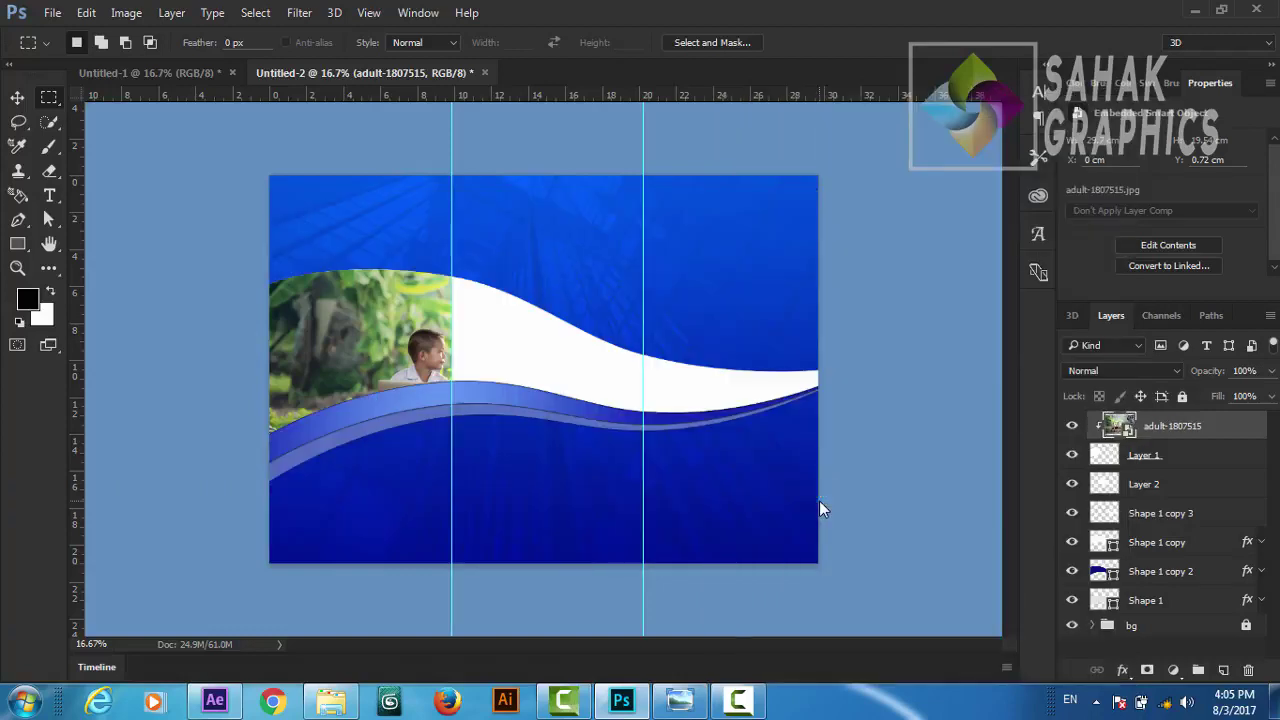
key(v)
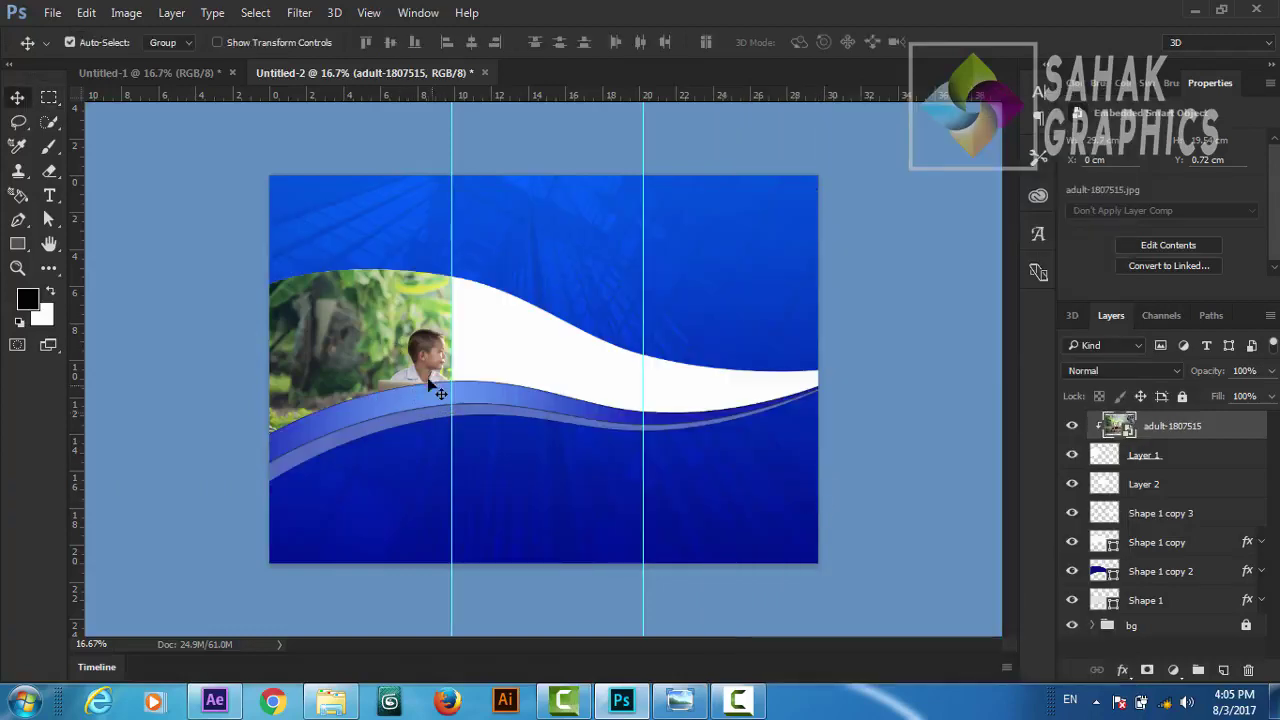
mouse_move(420, 360)
mouse_down()
mouse_move(310, 328)
mouse_move(314, 316)
mouse_up()
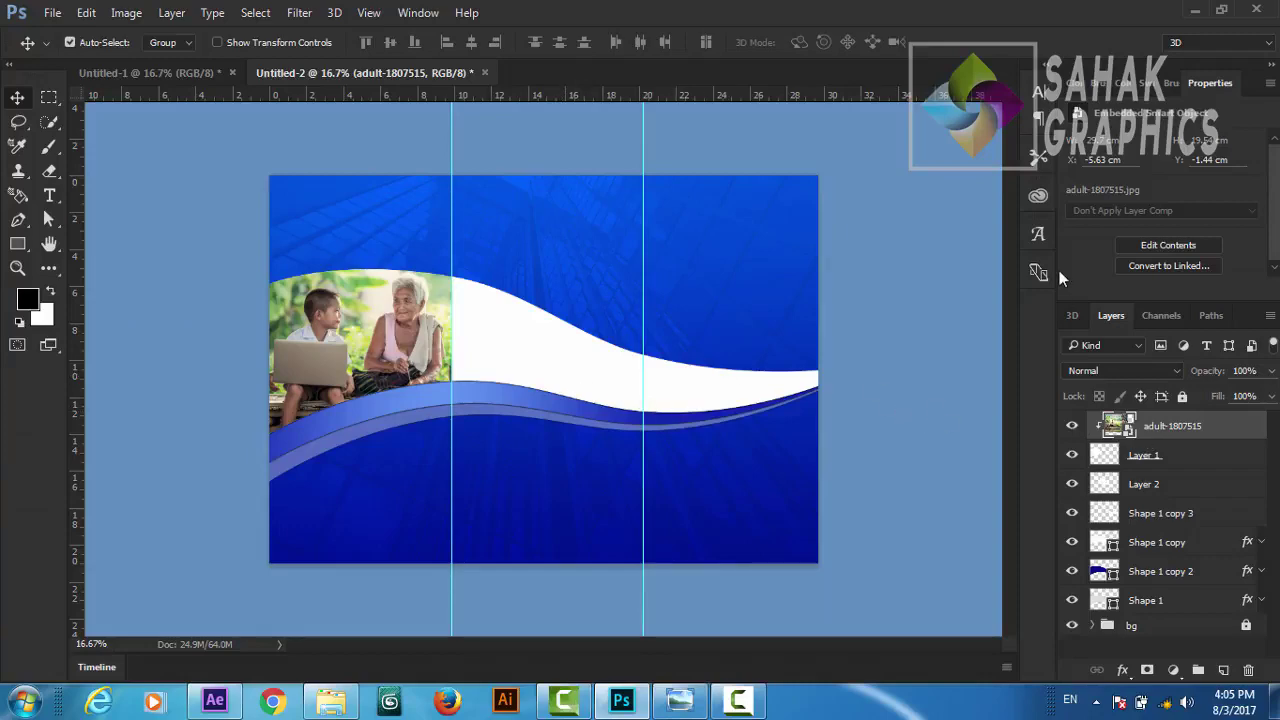
Step: Drag finger-2056030.jpg from the paxabay folder onto the Photoshop canvas
click(1189, 10)
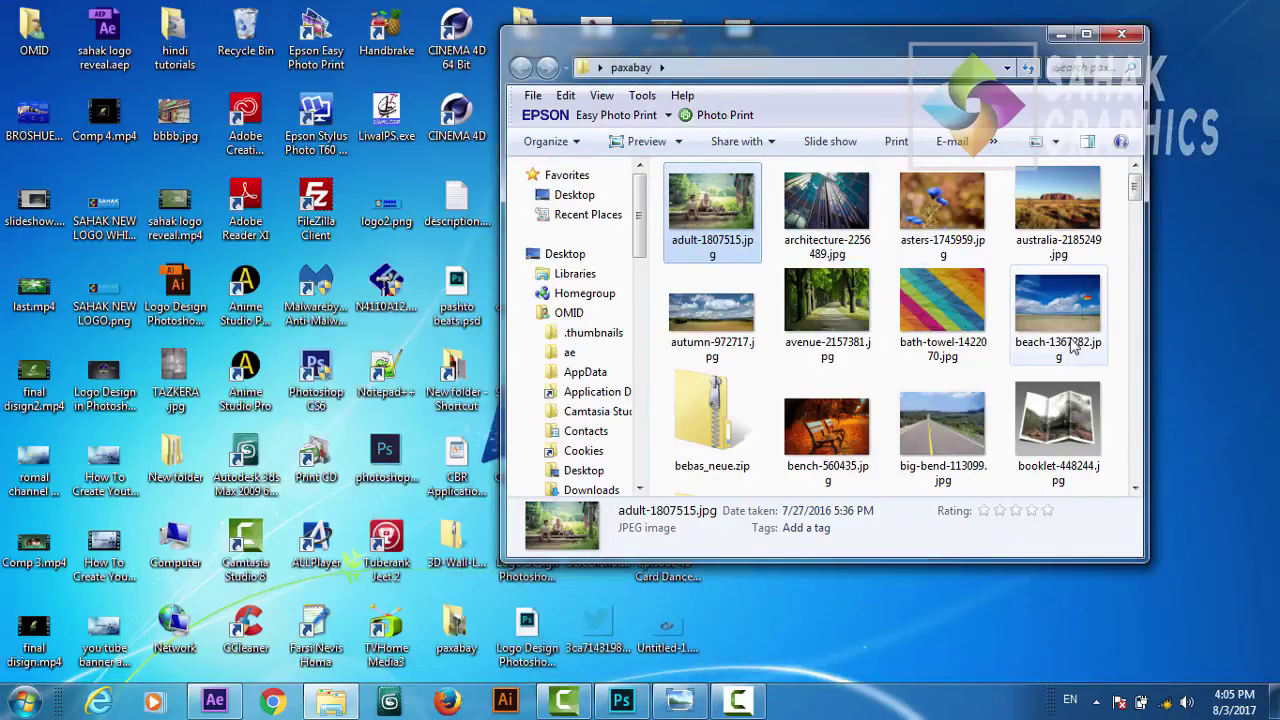
drag(1135, 190, 1136, 258)
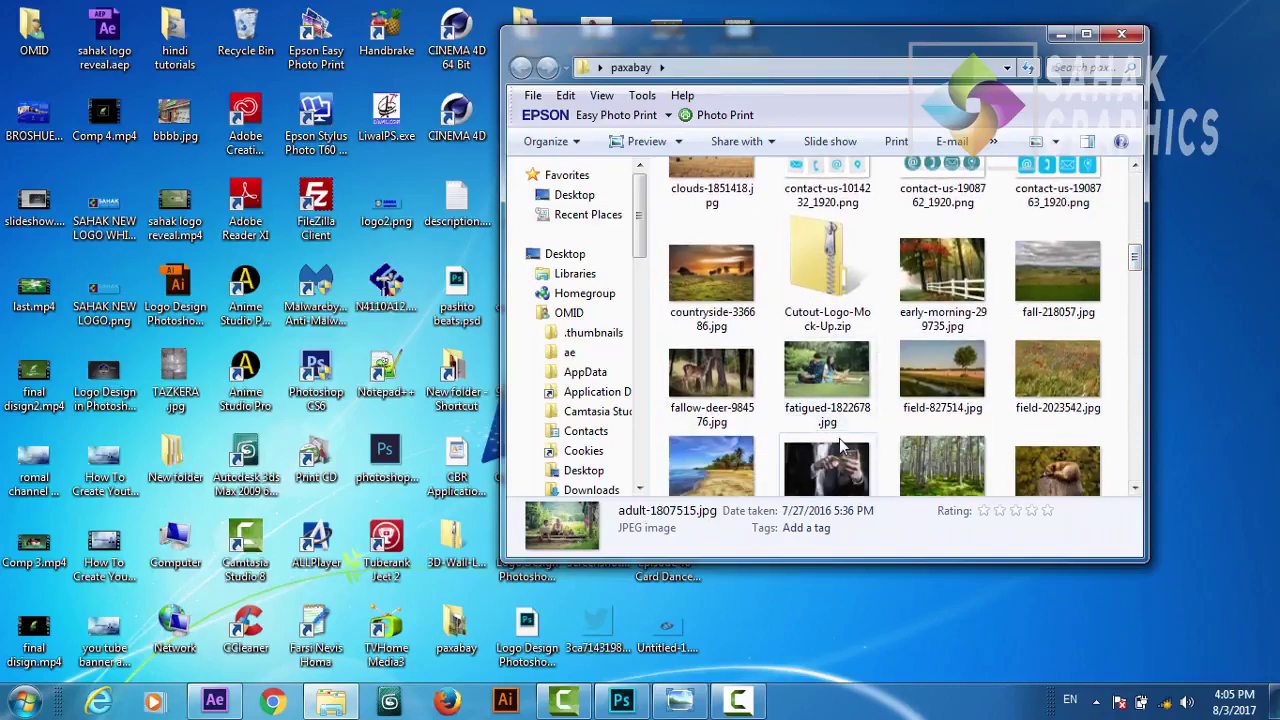
mouse_move(840, 468)
mouse_down()
mouse_move(623, 703)
mouse_move(532, 375)
mouse_up()
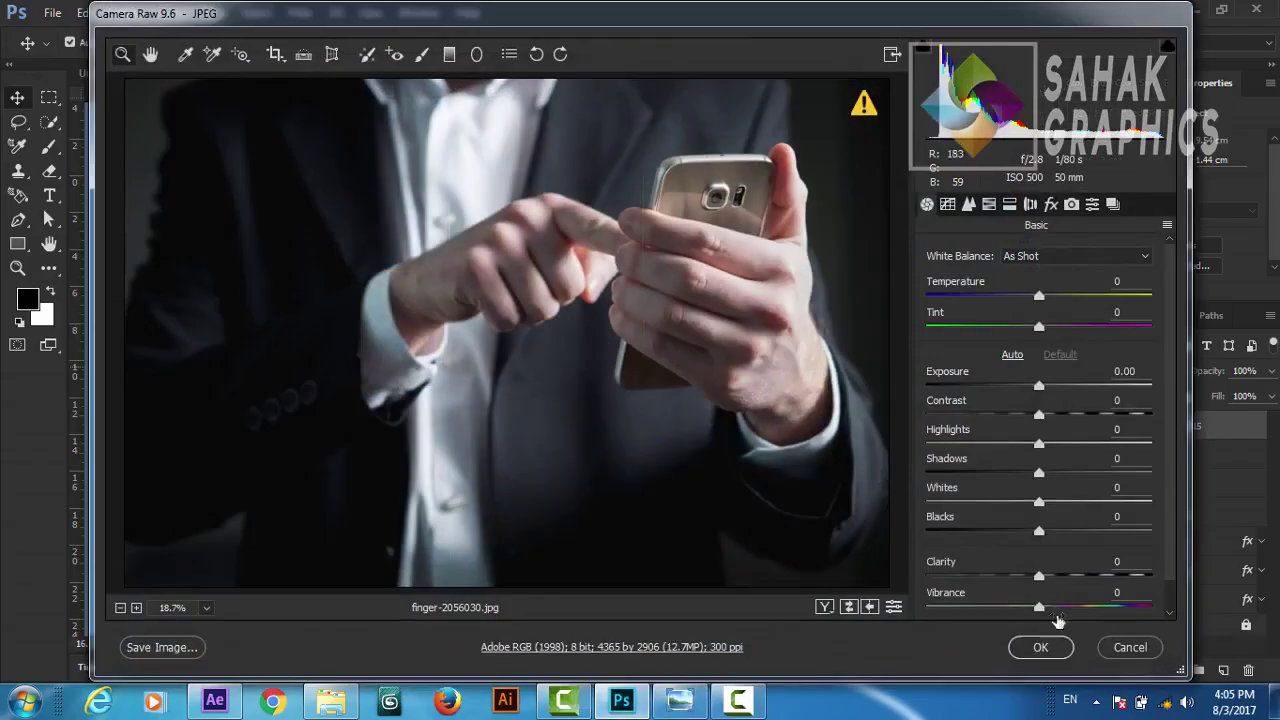
Step: Place the hands photo below Layer 1, rasterize it and clip it into the wave shape
click(1039, 644)
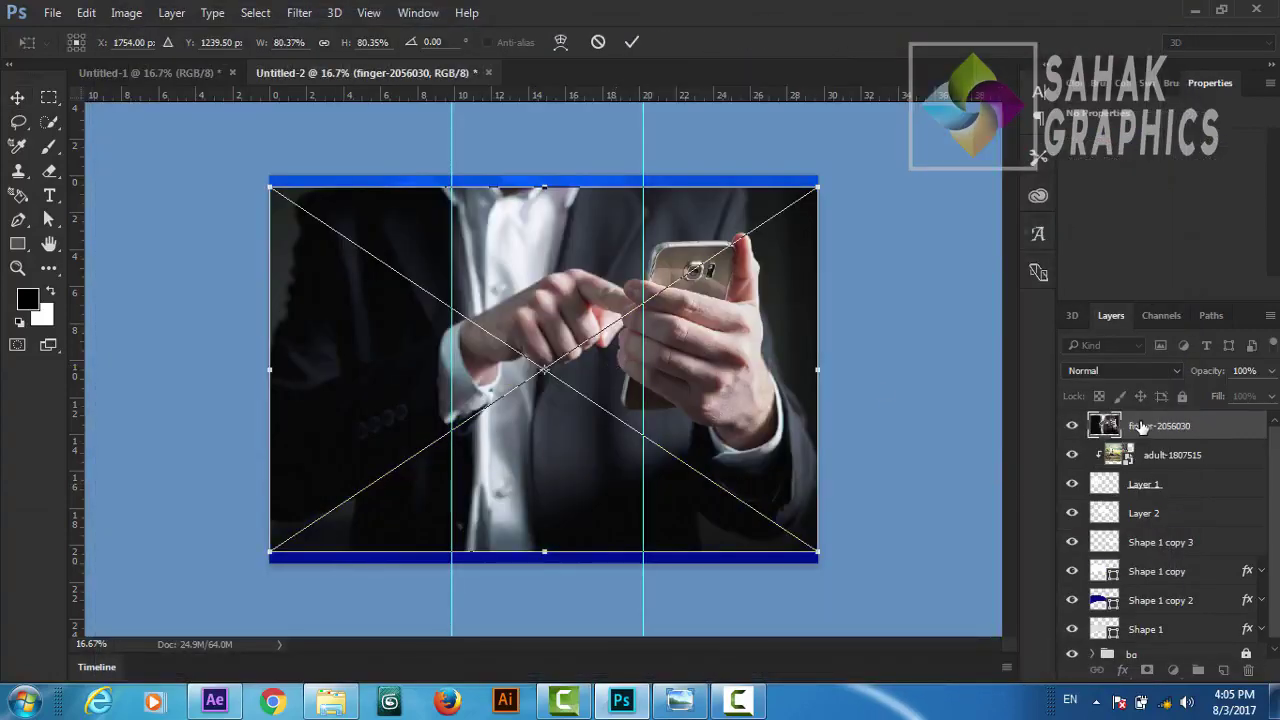
click(631, 42)
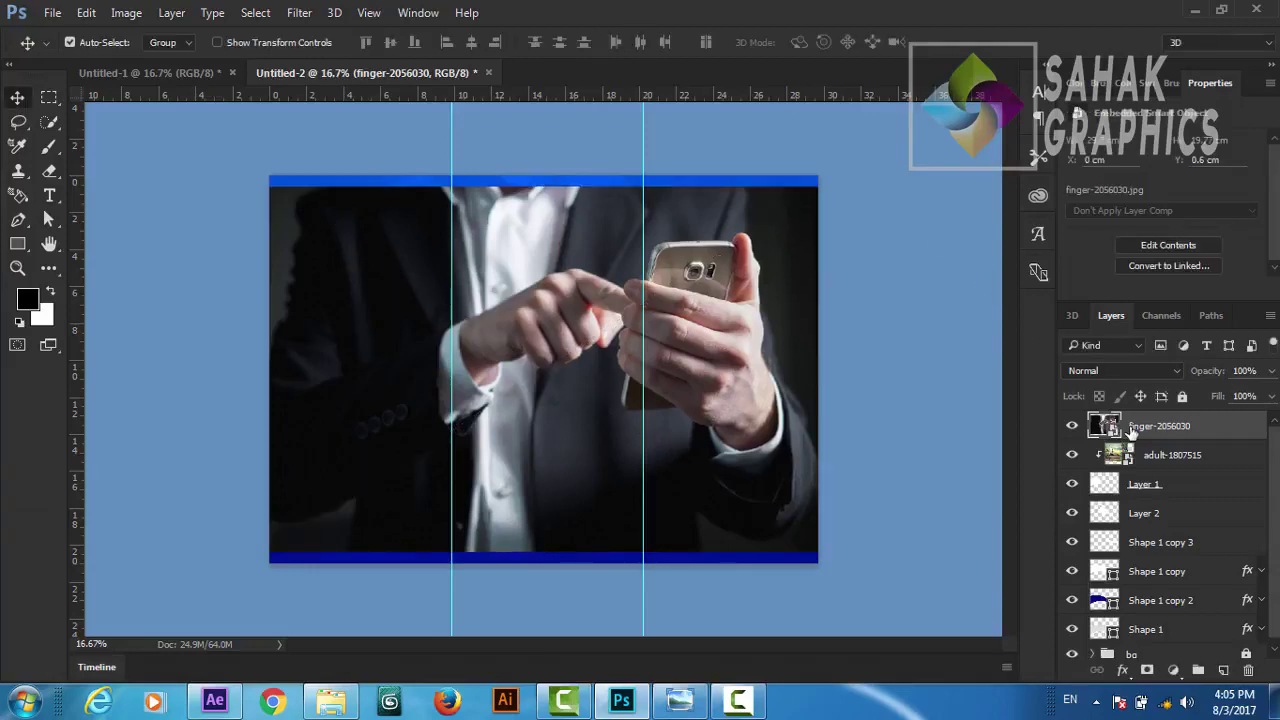
drag(1130, 434, 1134, 492)
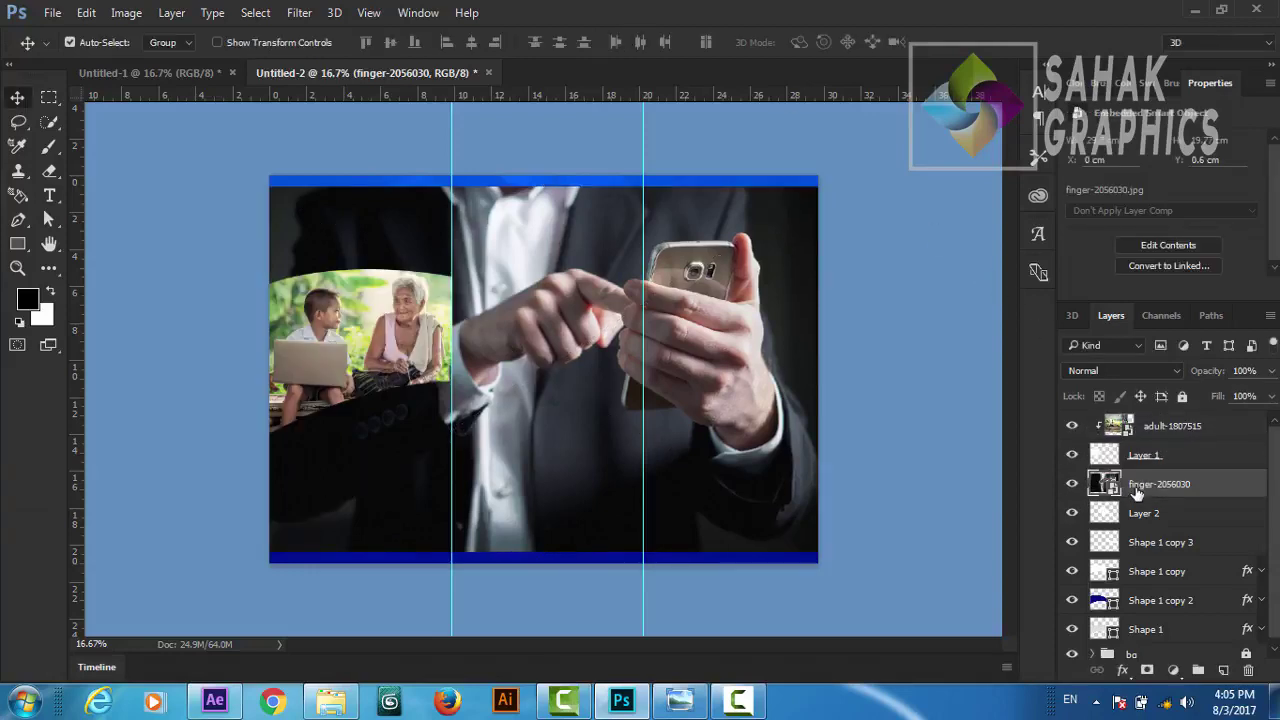
right_click(1136, 490)
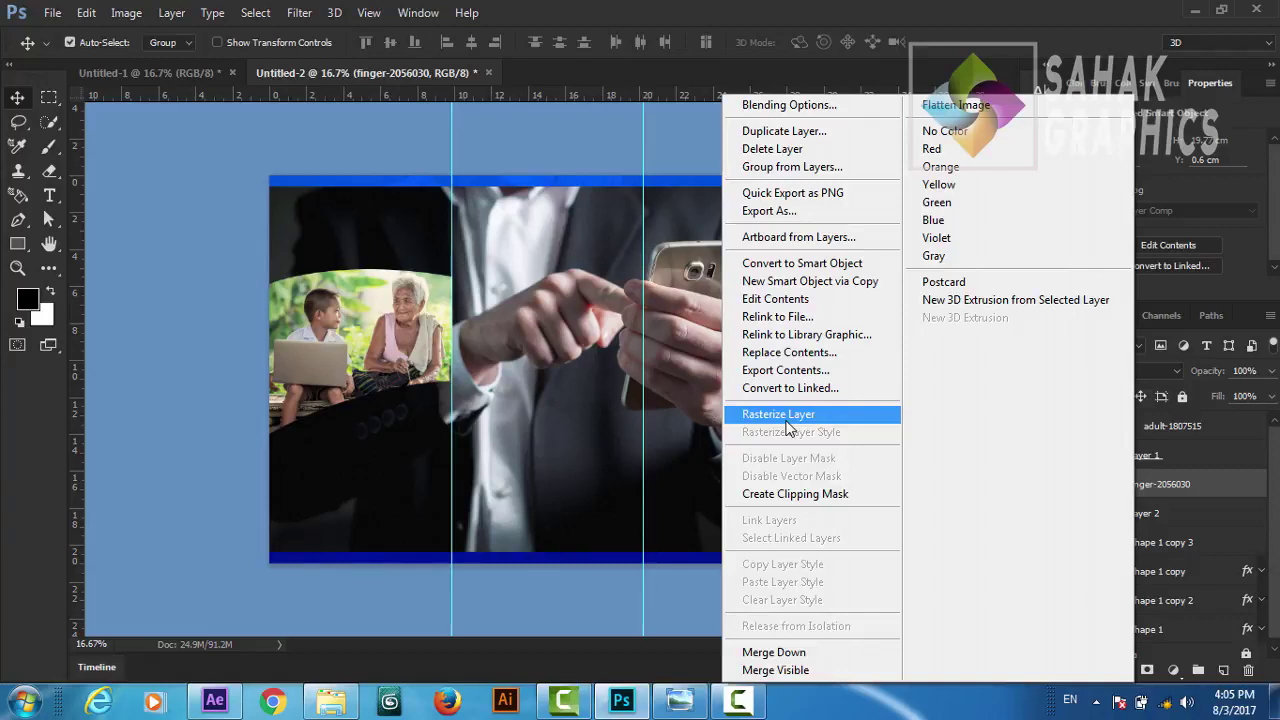
click(786, 418)
right_click(1133, 484)
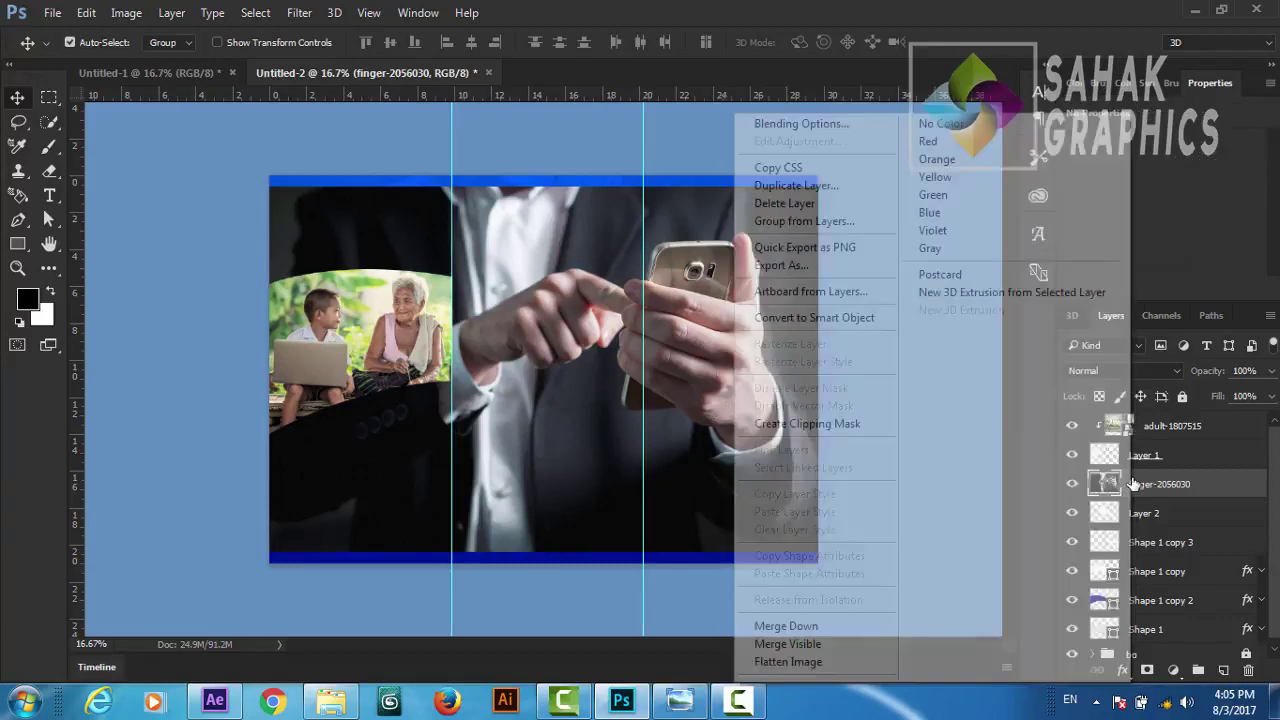
click(839, 424)
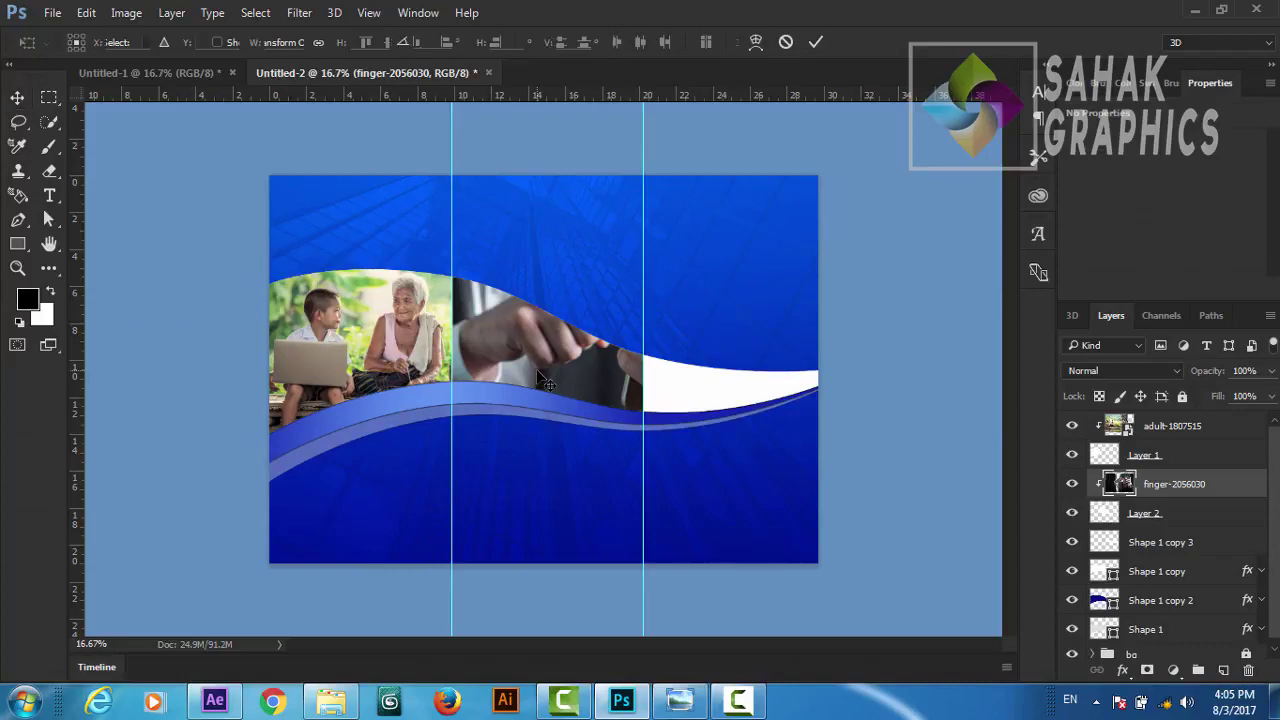
Step: Scale the hands photo to about 64% and position it in the centre wave panel
key(ctrl+t)
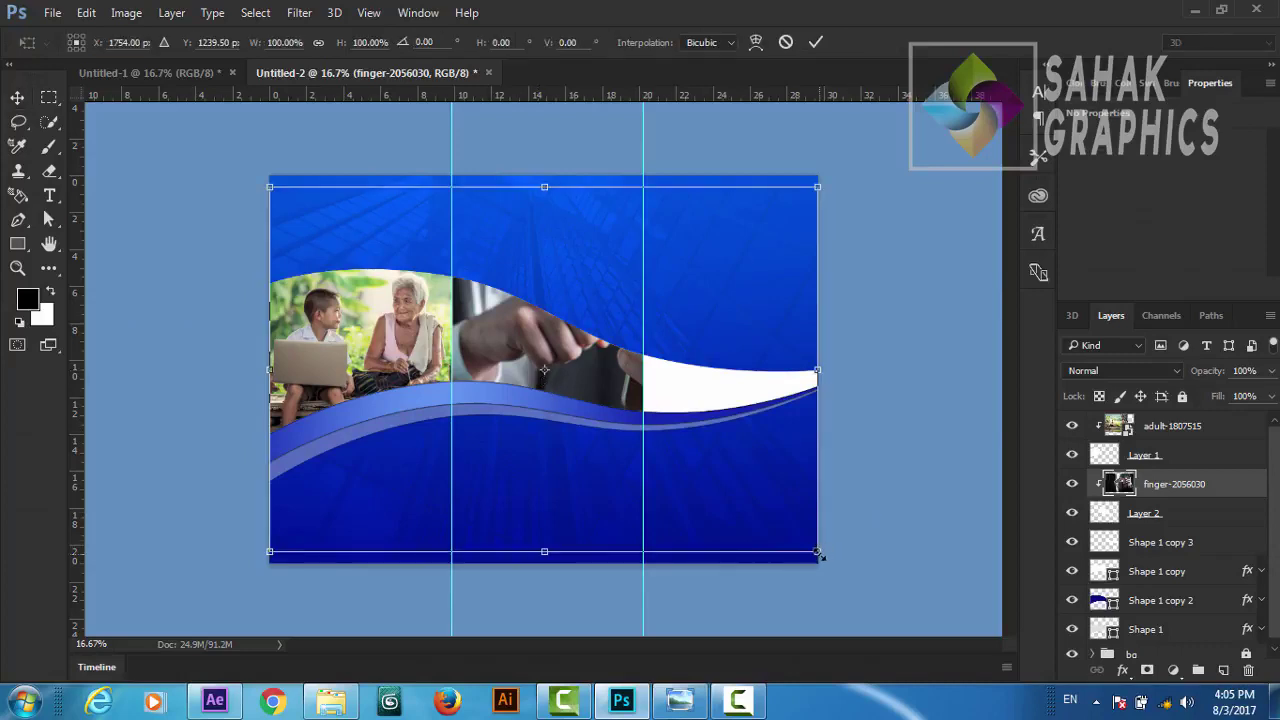
drag(797, 548, 638, 455)
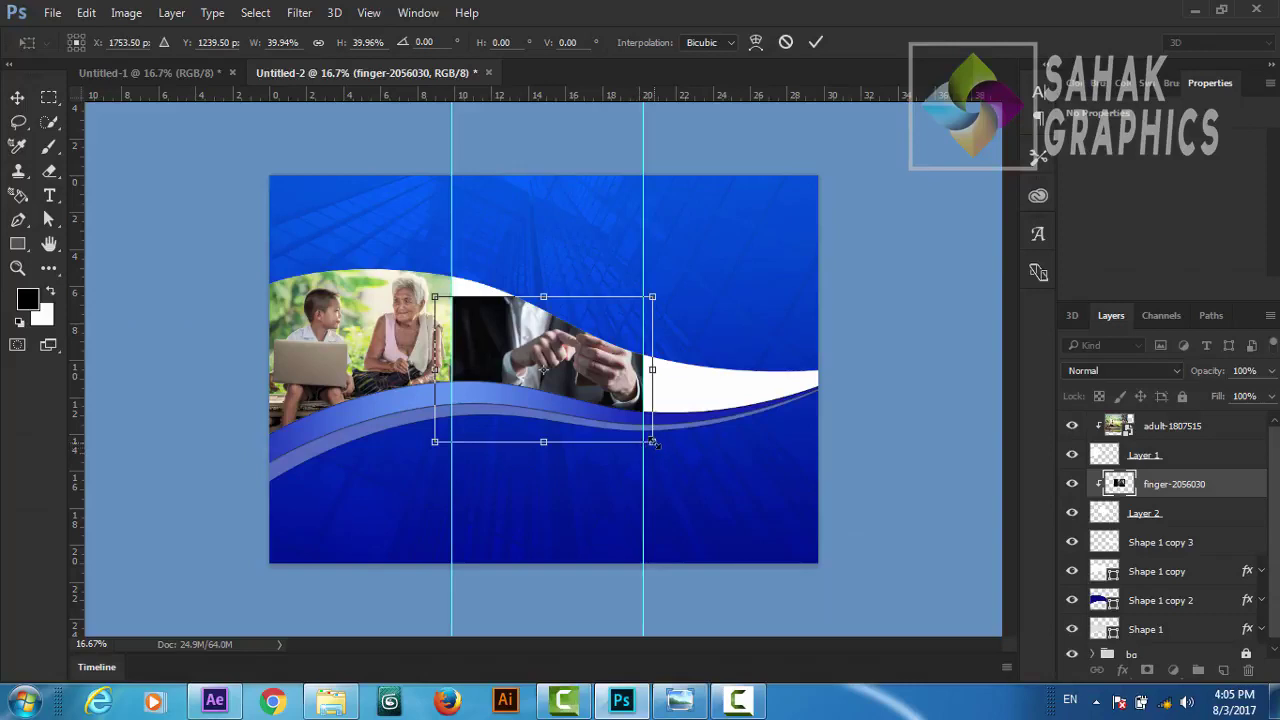
drag(666, 454, 718, 486)
drag(540, 358, 492, 378)
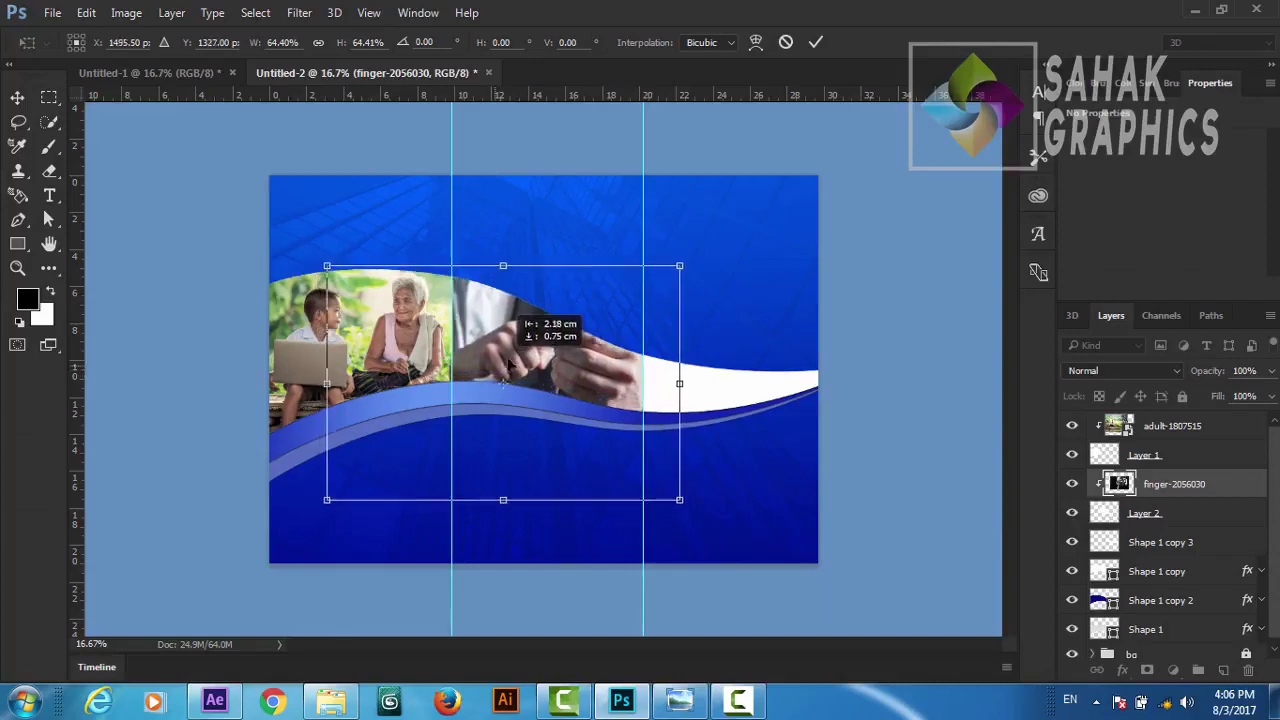
drag(492, 381, 514, 362)
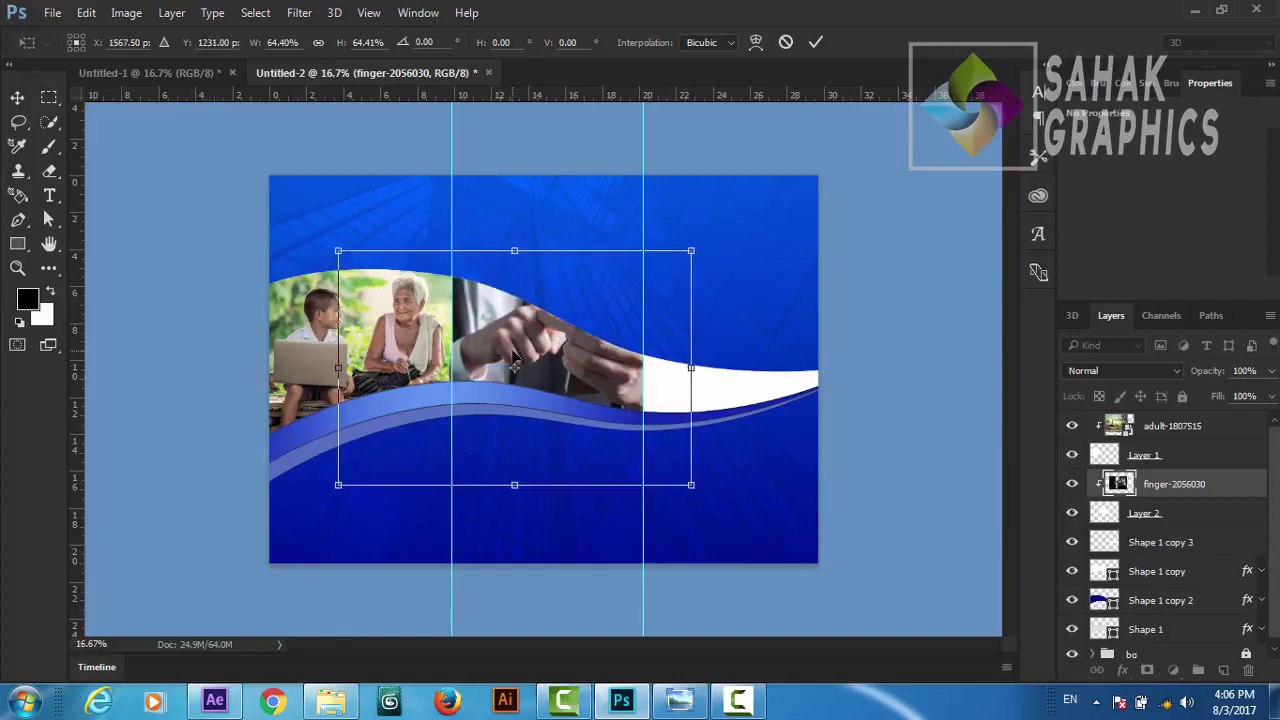
click(814, 43)
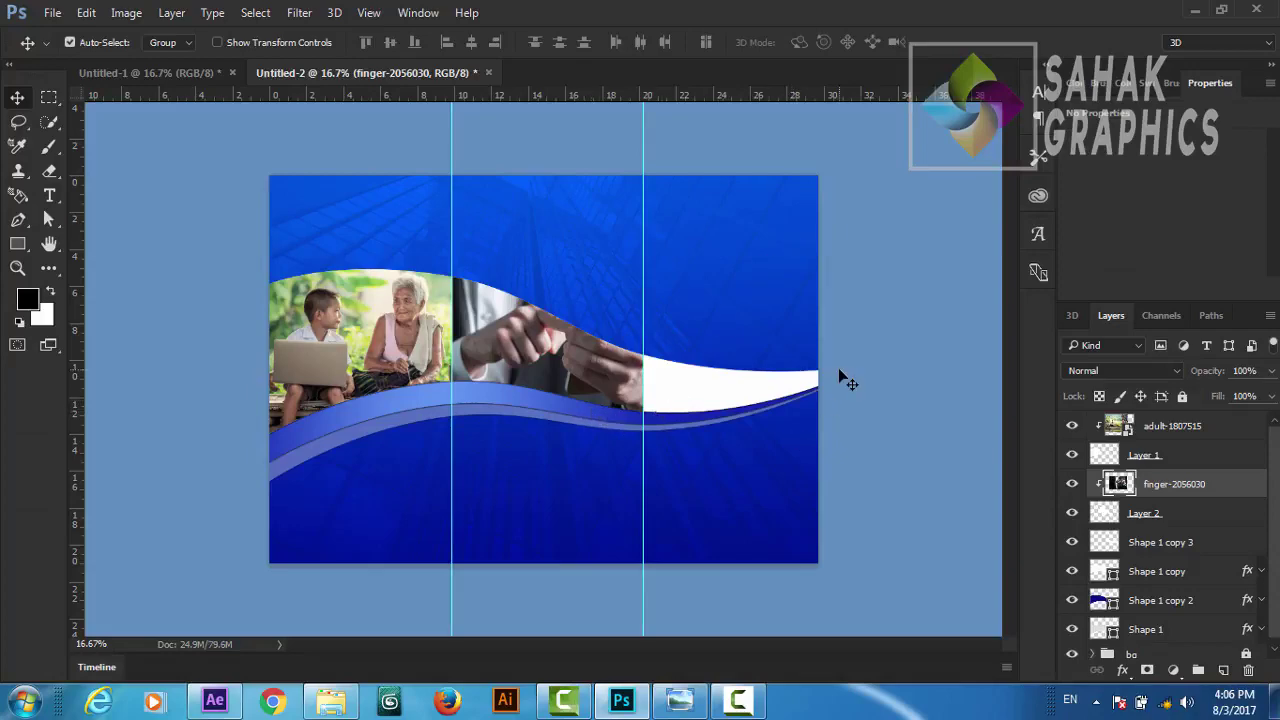
Step: Drag fatigued-1822678.jpg from the folder onto the brochure canvas
click(1194, 10)
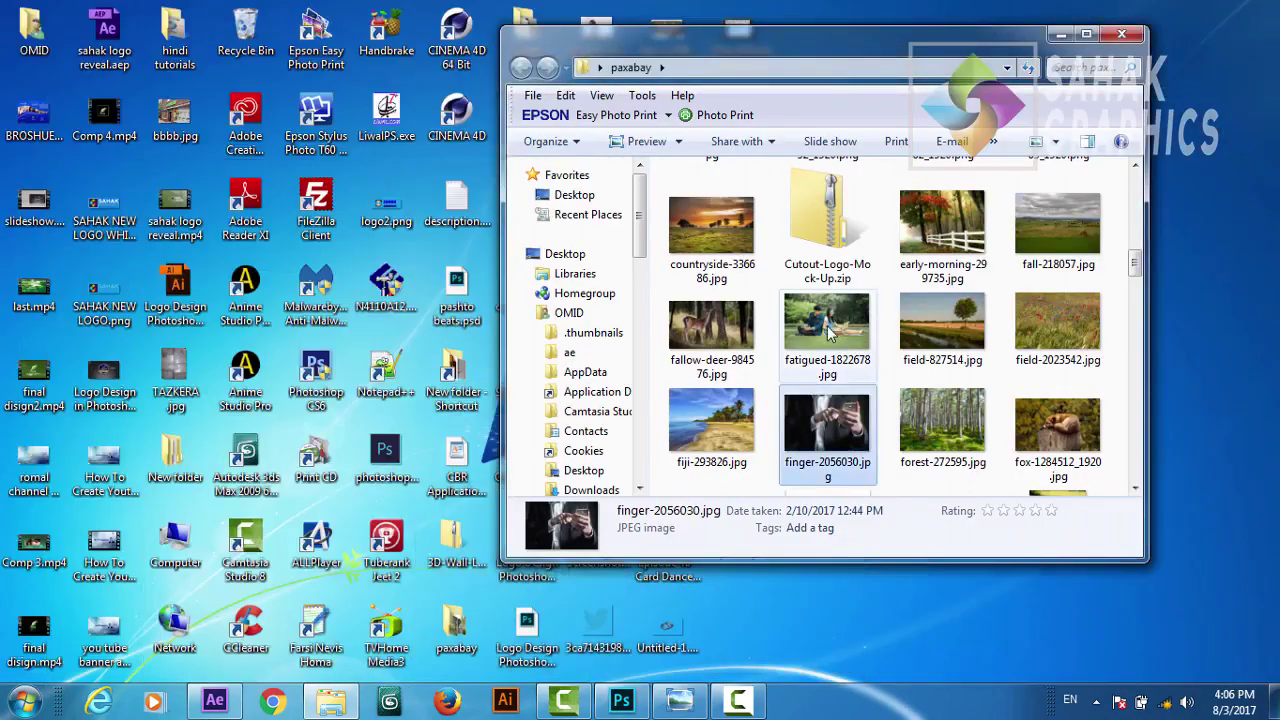
mouse_move(829, 334)
mouse_down()
mouse_move(620, 710)
mouse_move(660, 520)
mouse_up()
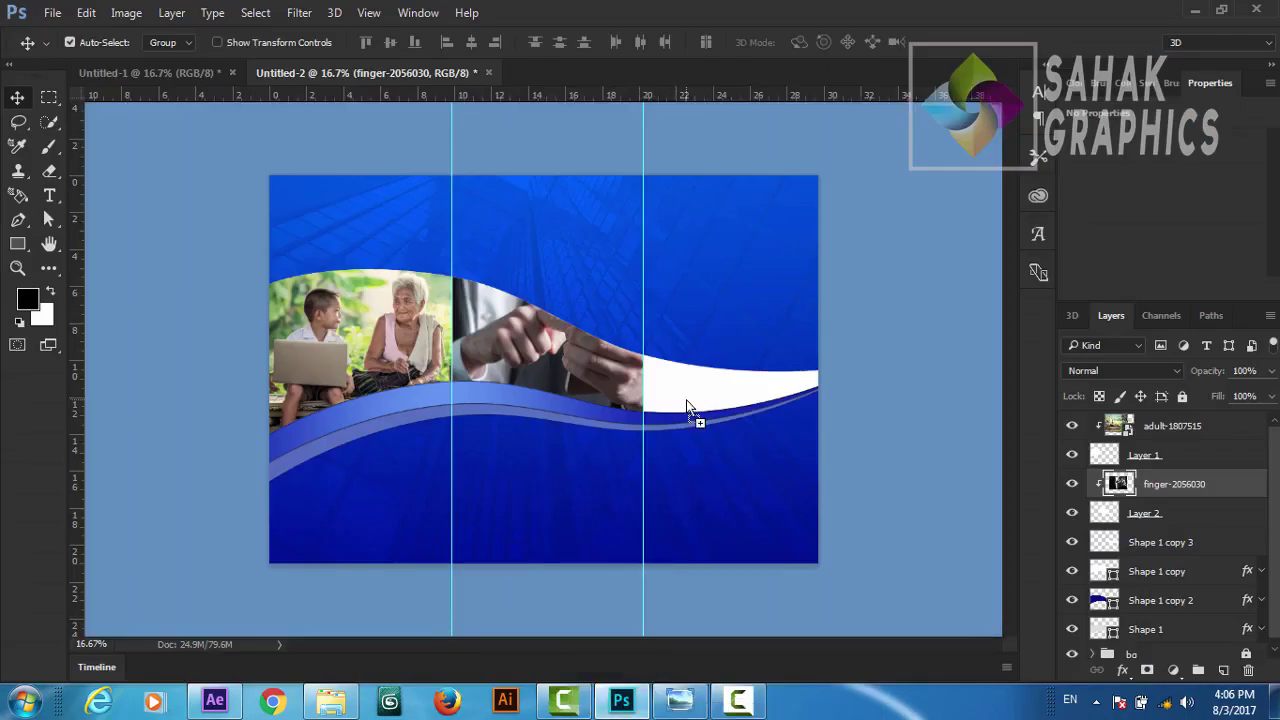
drag(687, 407, 688, 408)
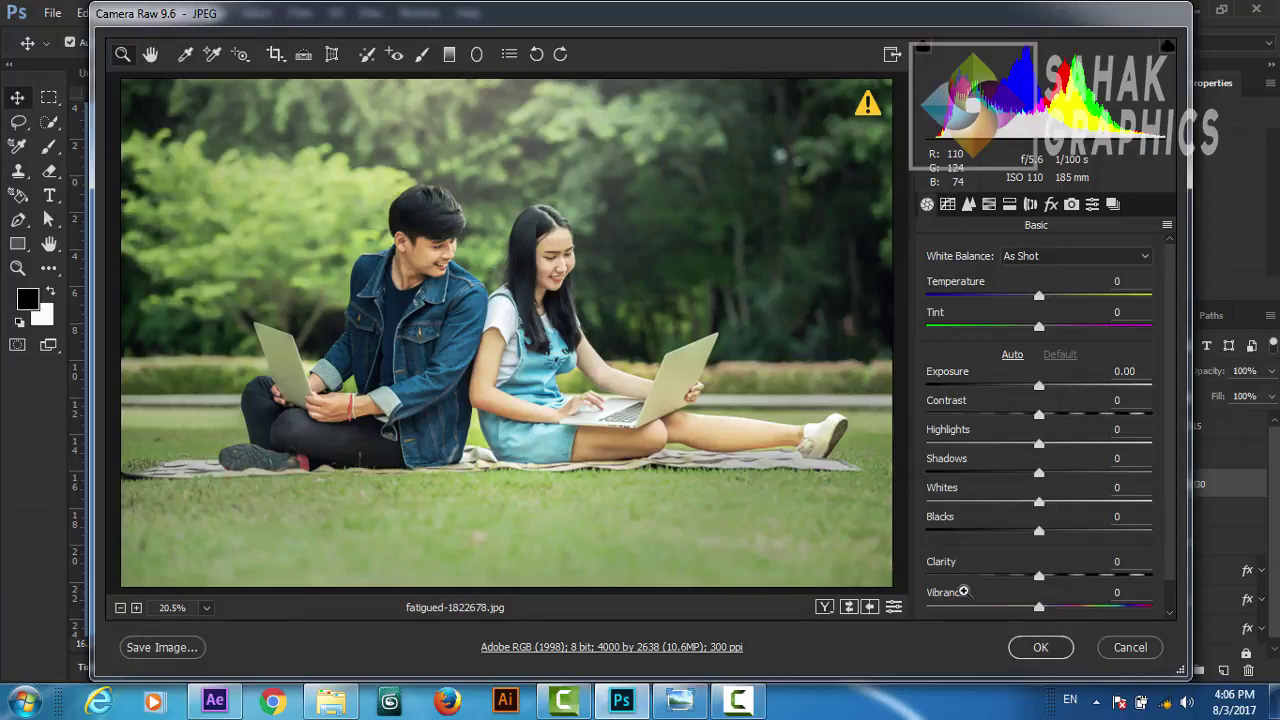
Step: Place the couple photo at about 32% scale over the right panel
click(1034, 648)
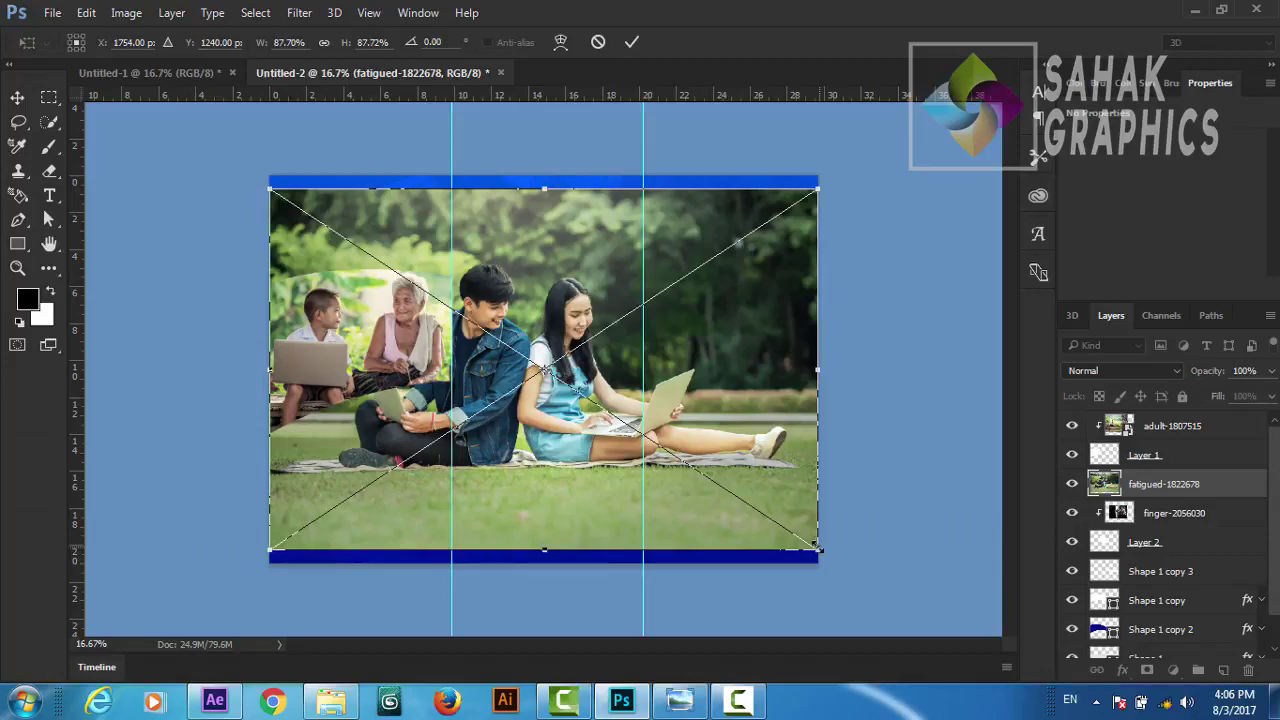
drag(818, 548, 636, 445)
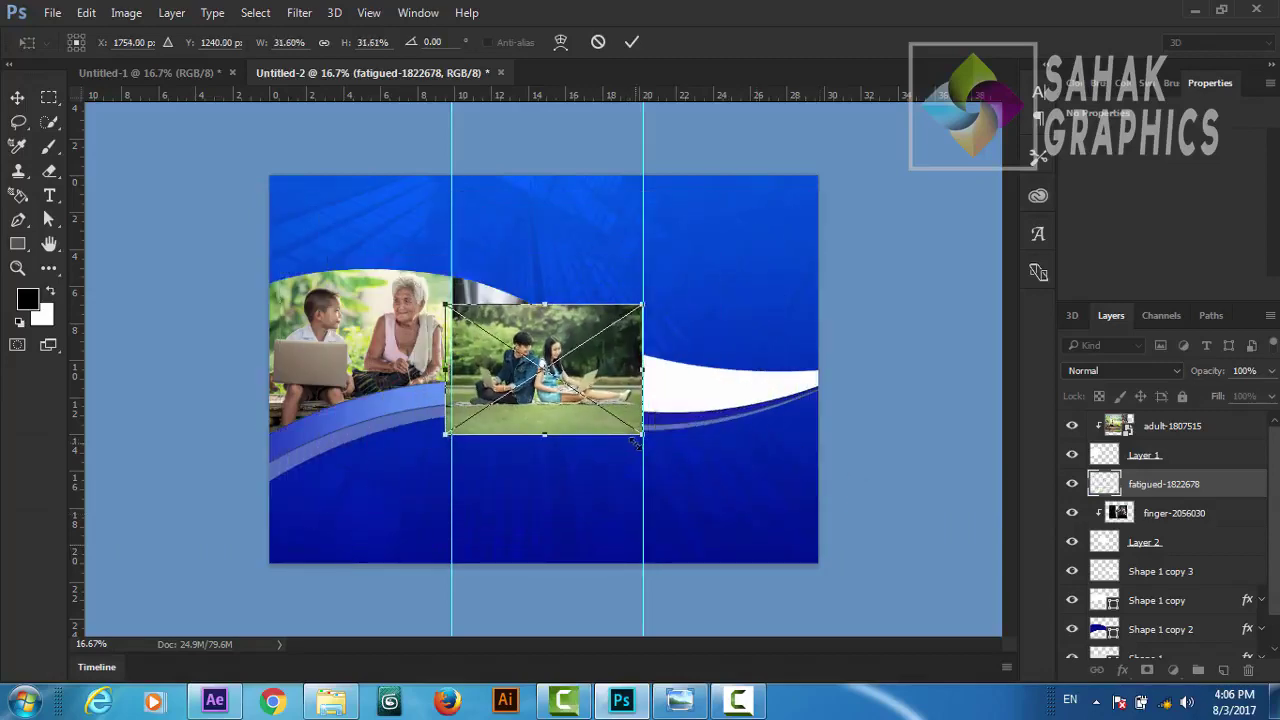
drag(609, 392, 797, 406)
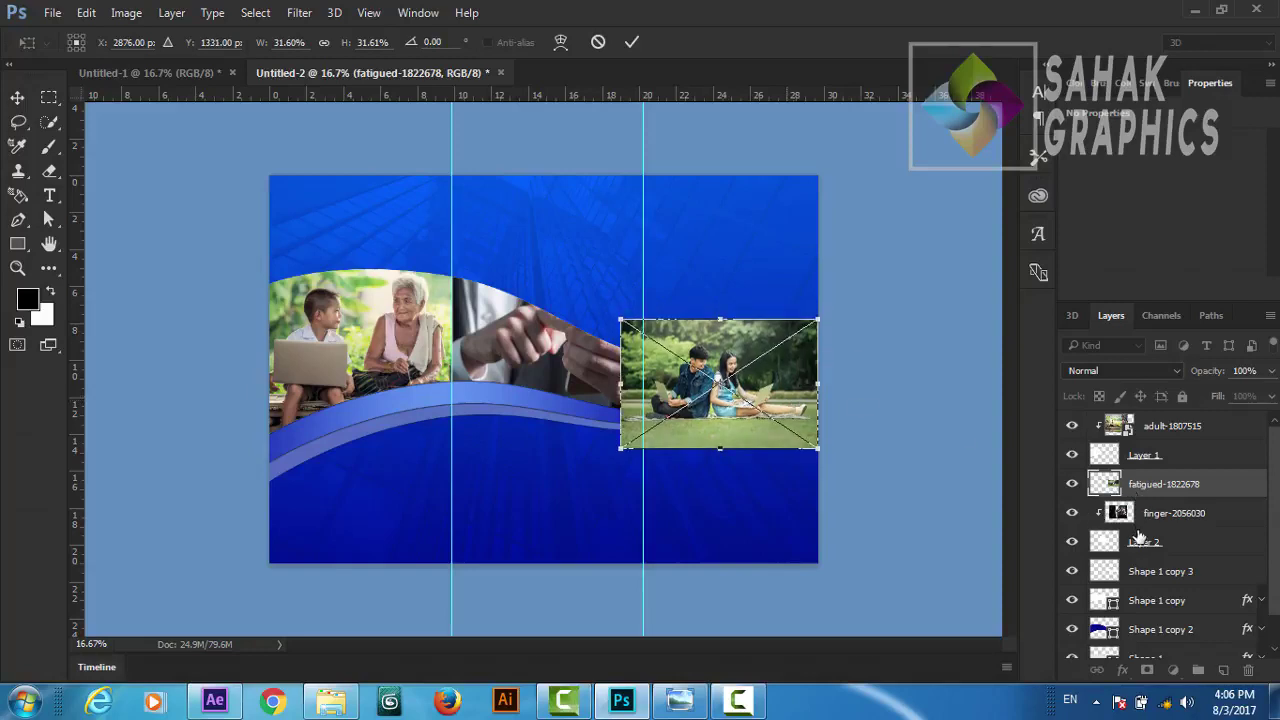
click(640, 40)
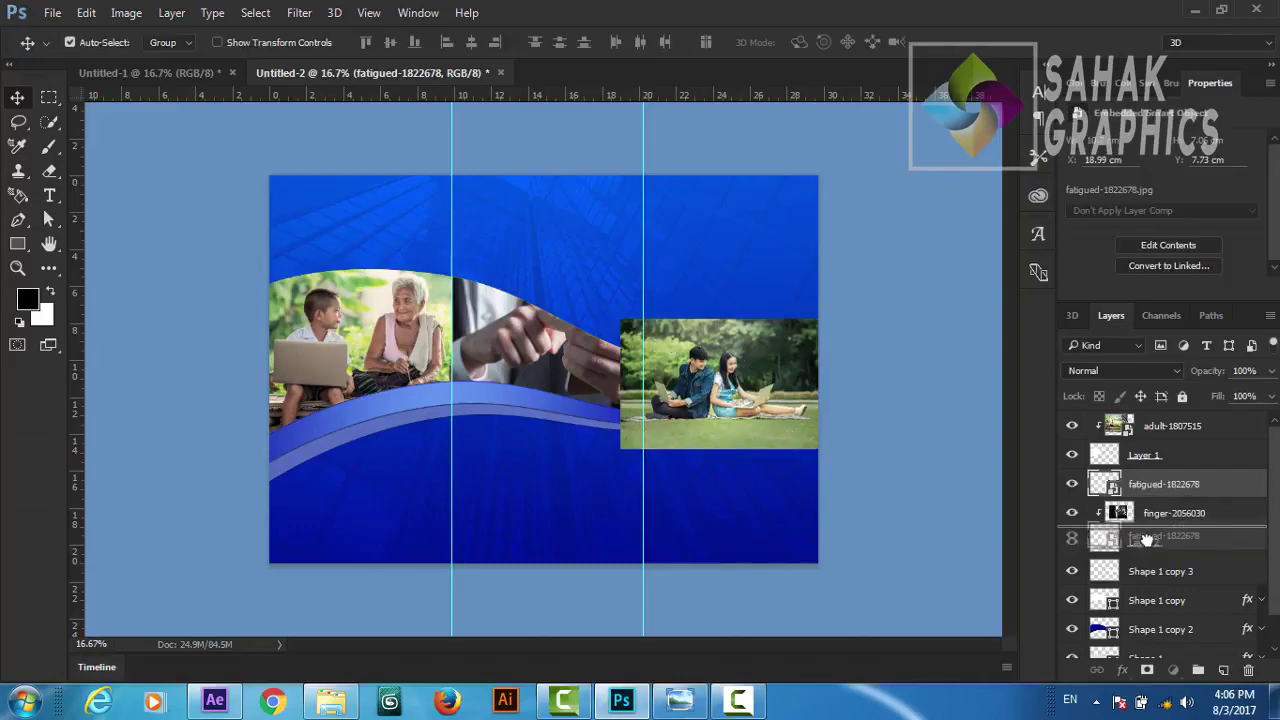
Step: Move the couple layer below Layer 2, clip it into the wave and lower it slightly
drag(1143, 497, 1140, 553)
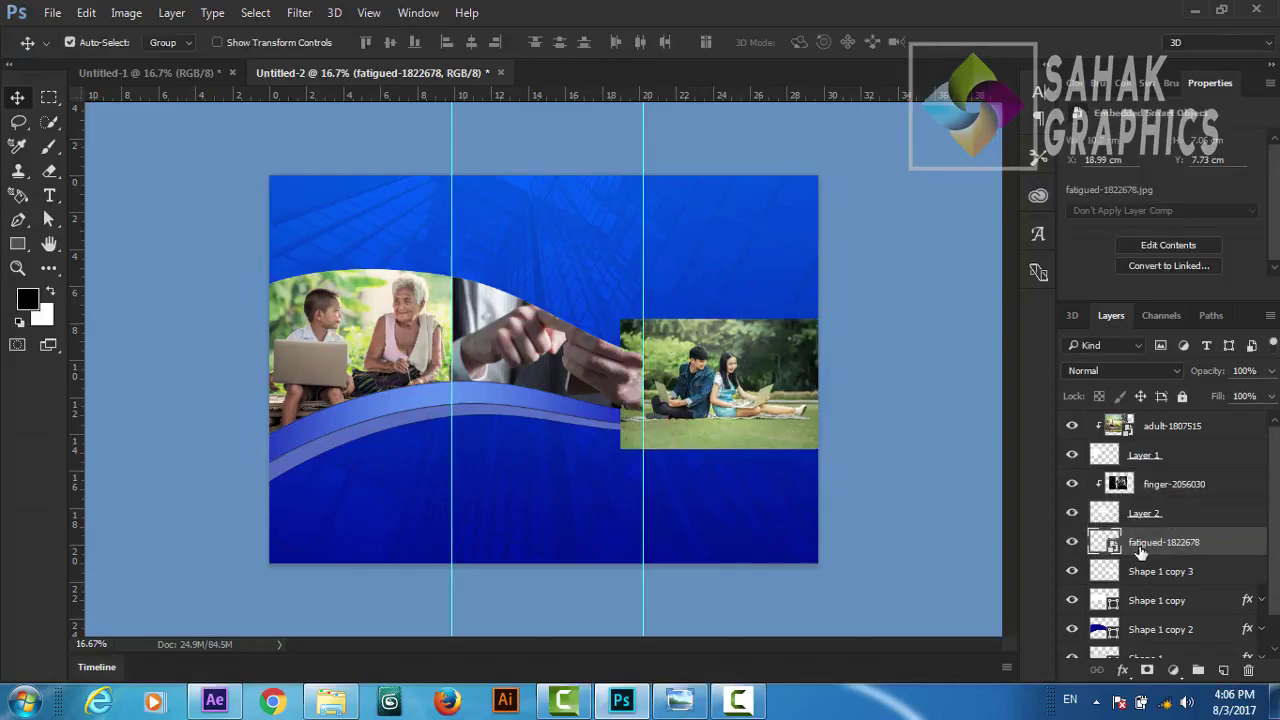
right_click(1140, 553)
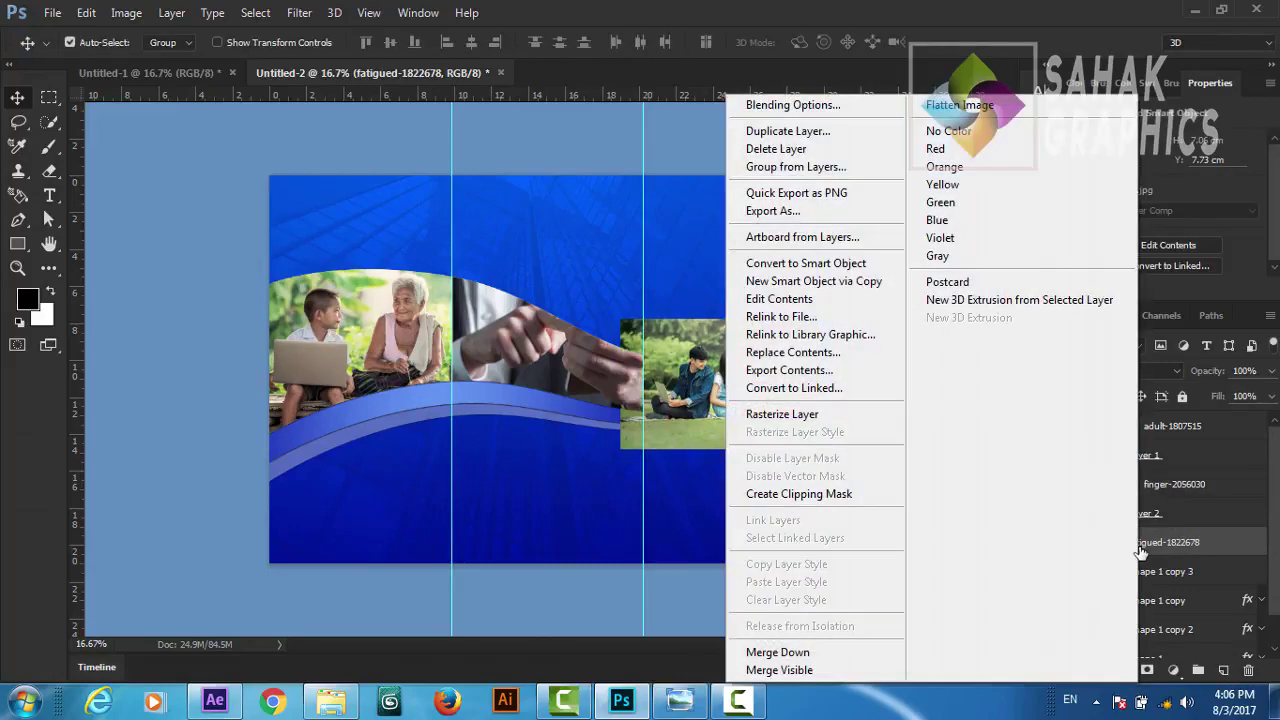
click(820, 495)
drag(714, 386, 717, 405)
click(905, 467)
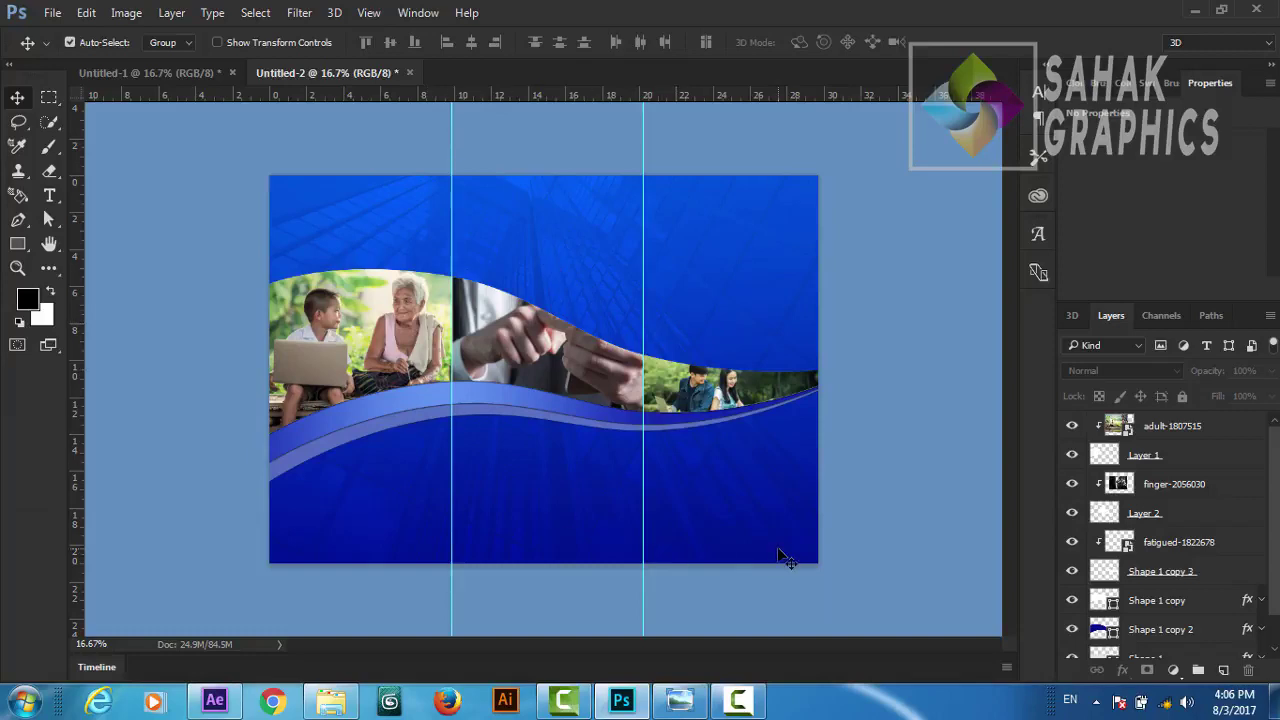
Step: Group the layers from Shape 1 copy 3 up to adult-1807515 into a group named cm
key(ctrl+plus)
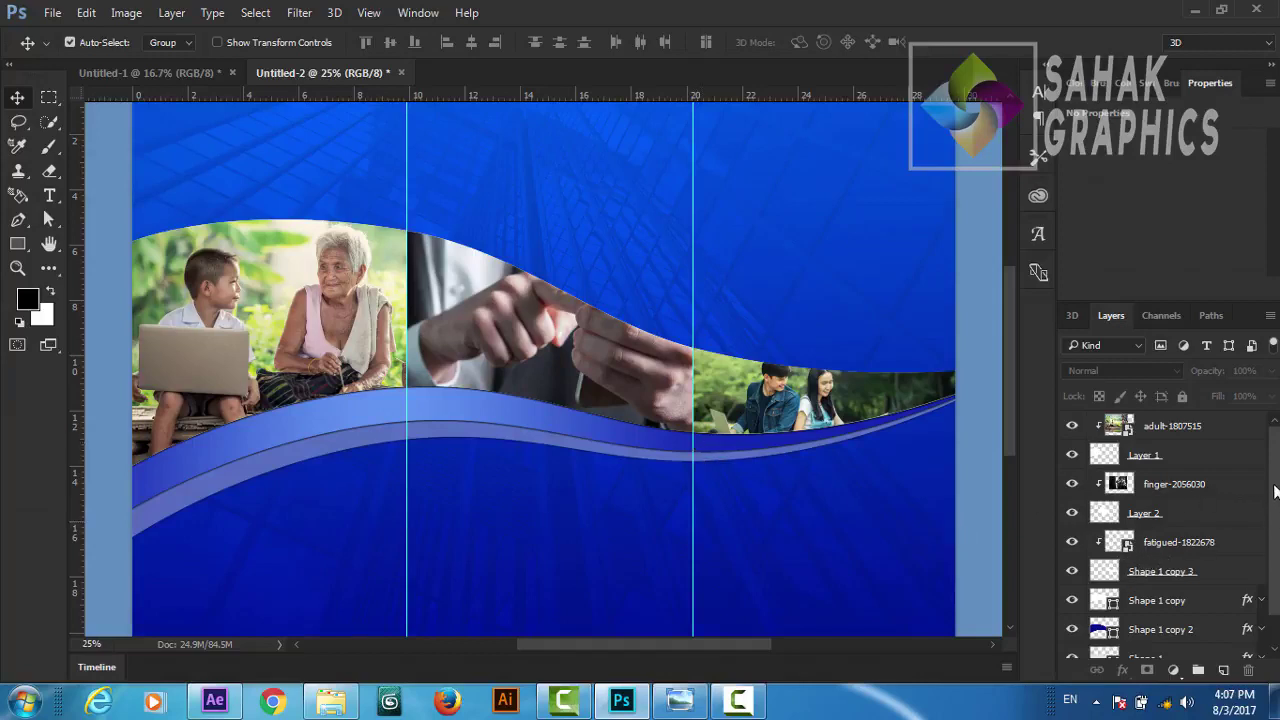
click(1145, 575)
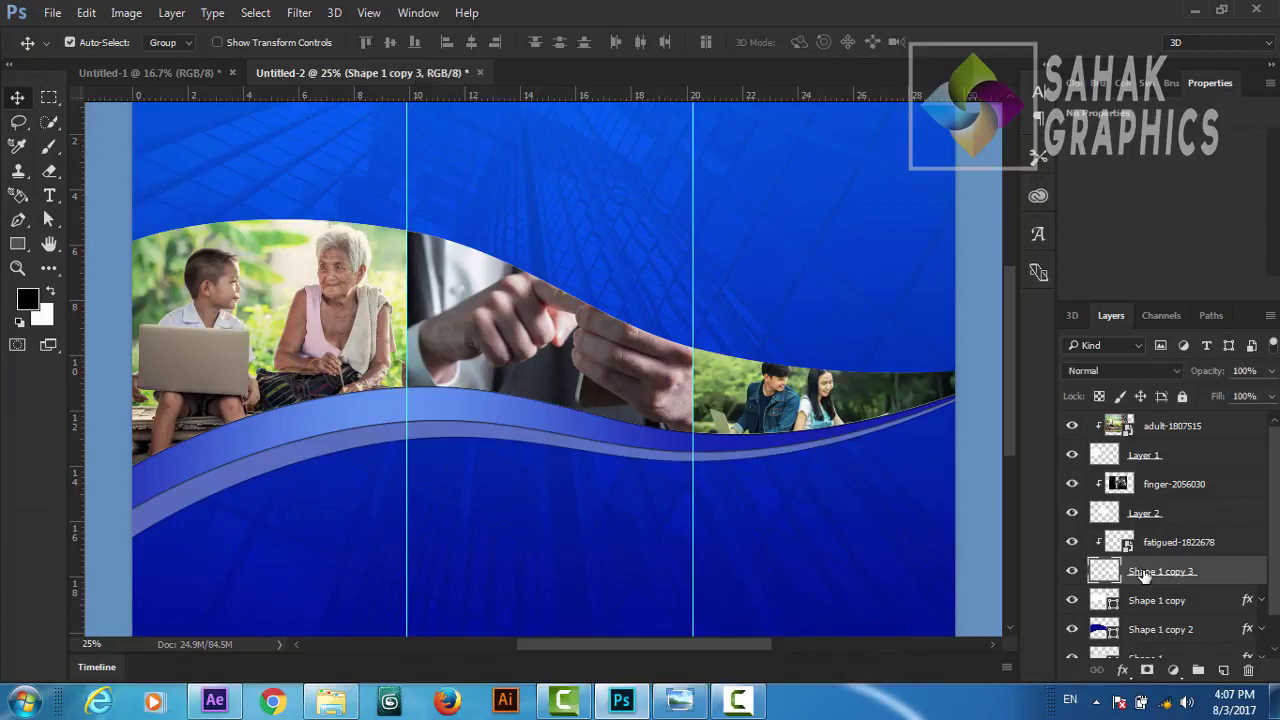
shift+click(1155, 428)
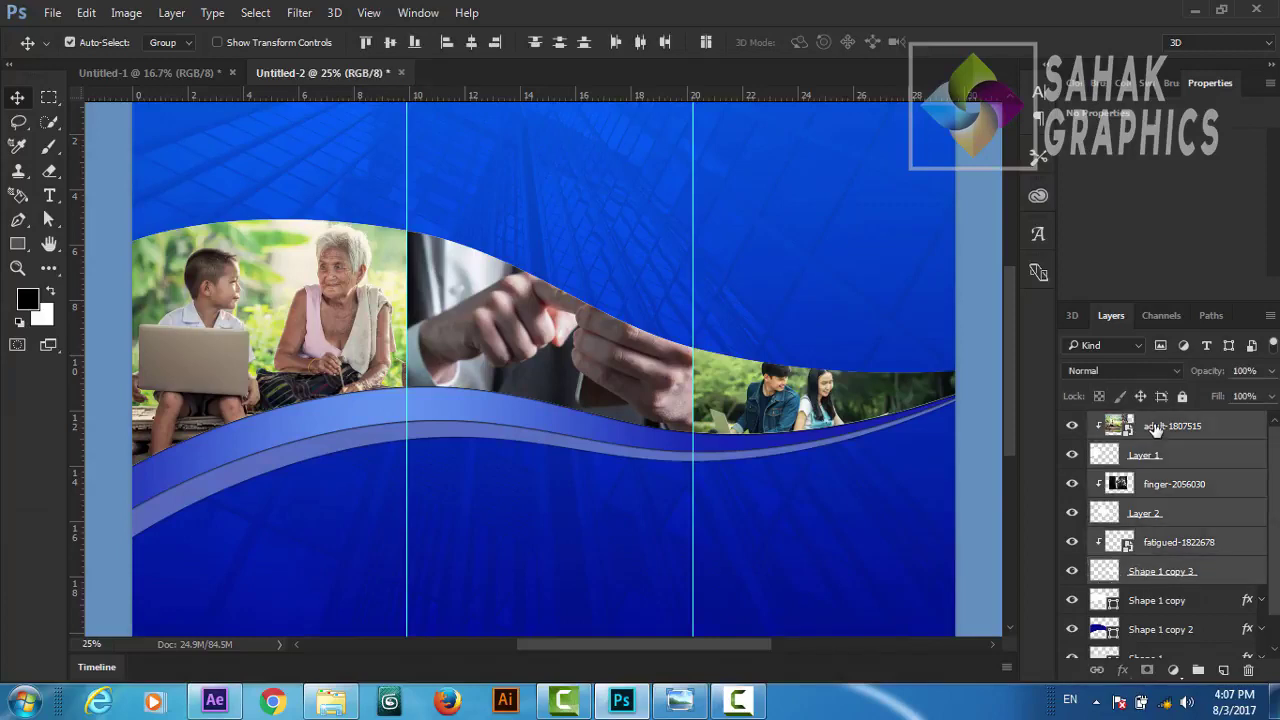
key(ctrl+g)
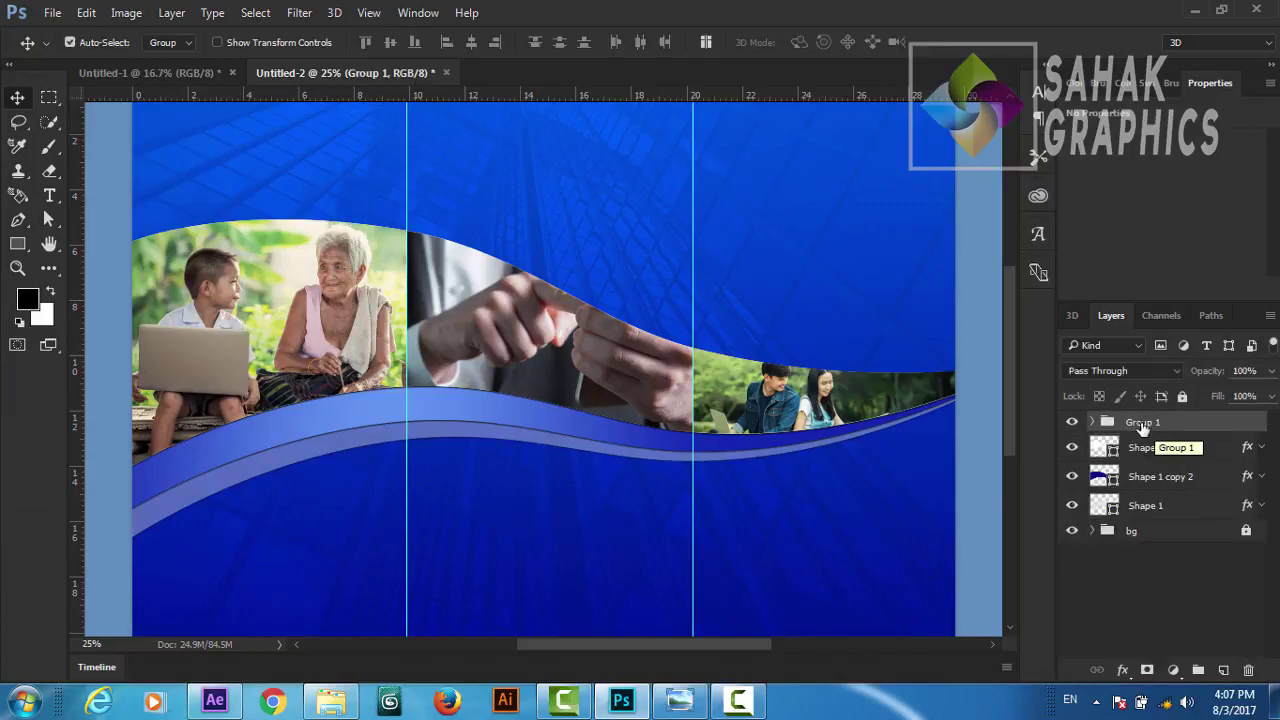
double_click(1143, 422)
text(cm)
click(1142, 592)
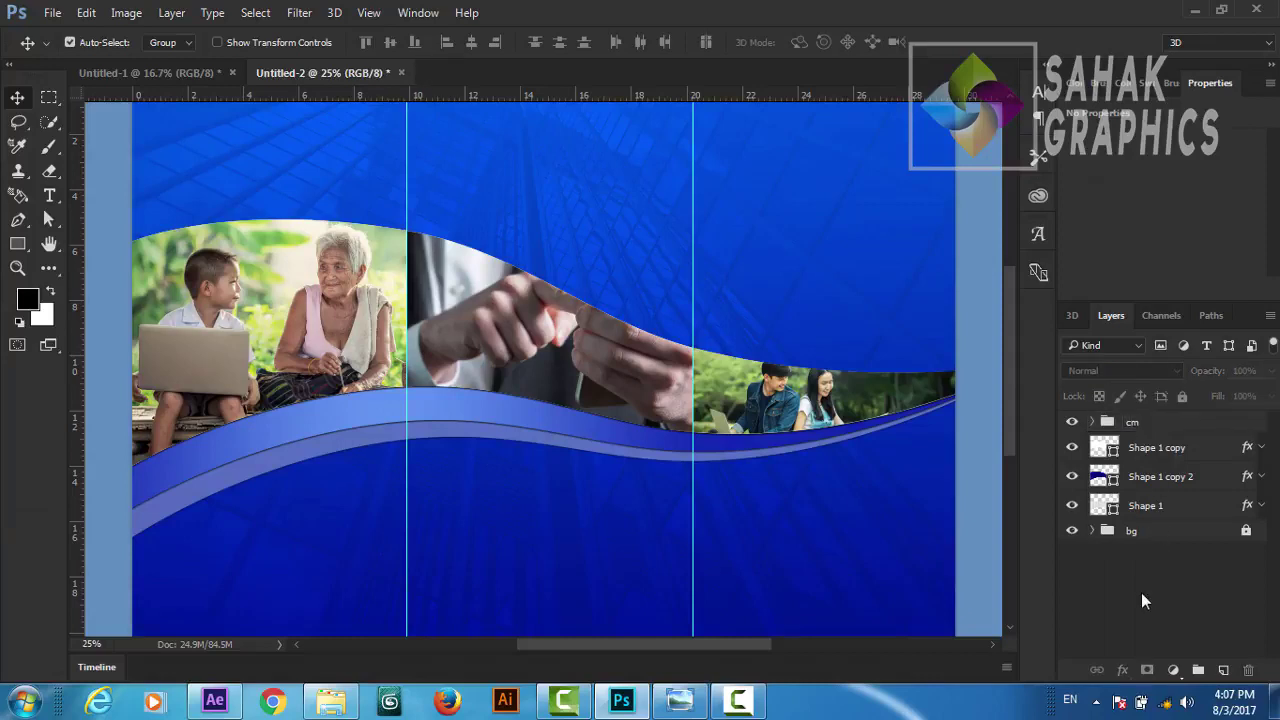
click(1075, 450)
key(ctrl+minus)
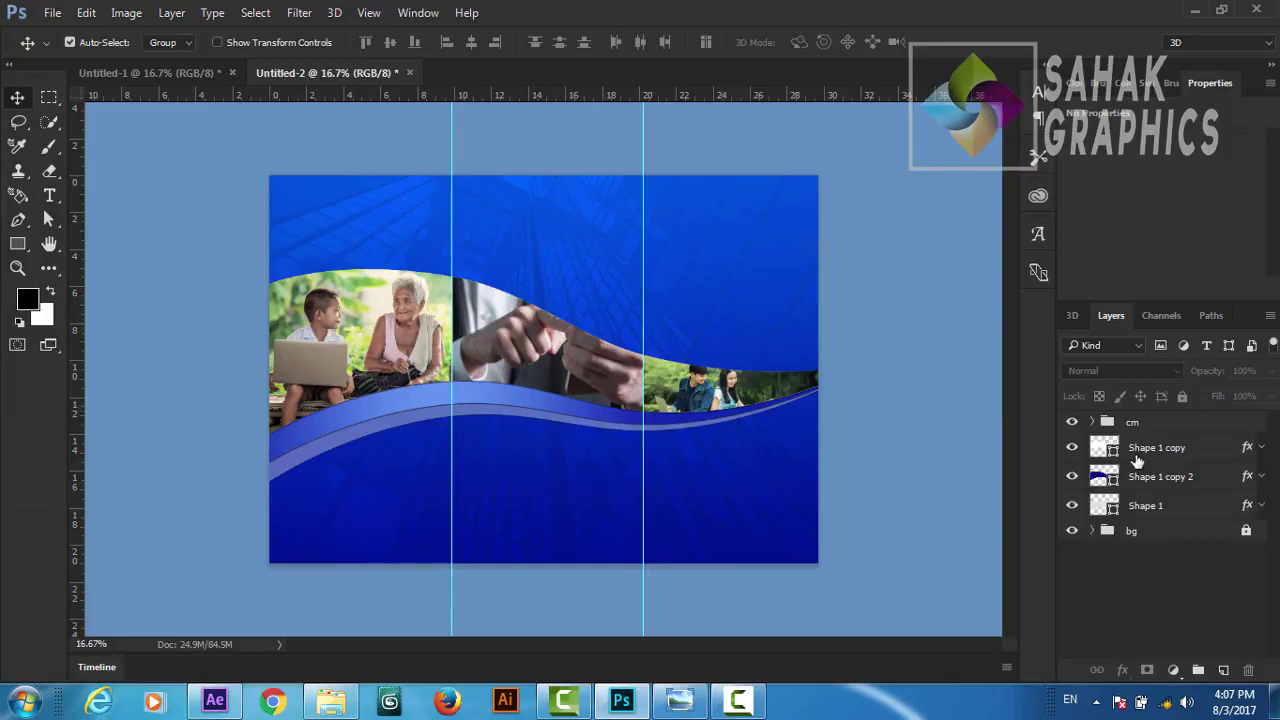
Step: Duplicate the Shape 1 copy wave, rotating it 0.9° about its right edge and widening it to 101.56%
click(1134, 450)
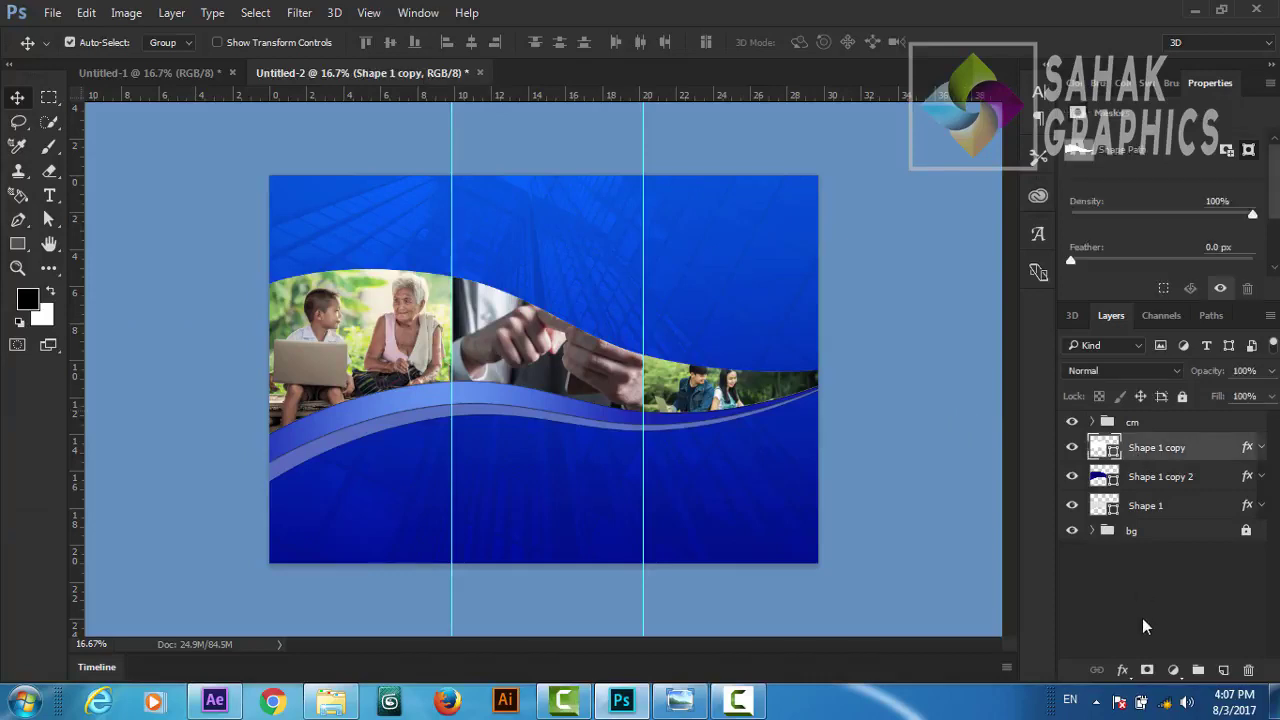
key(ctrl+j)
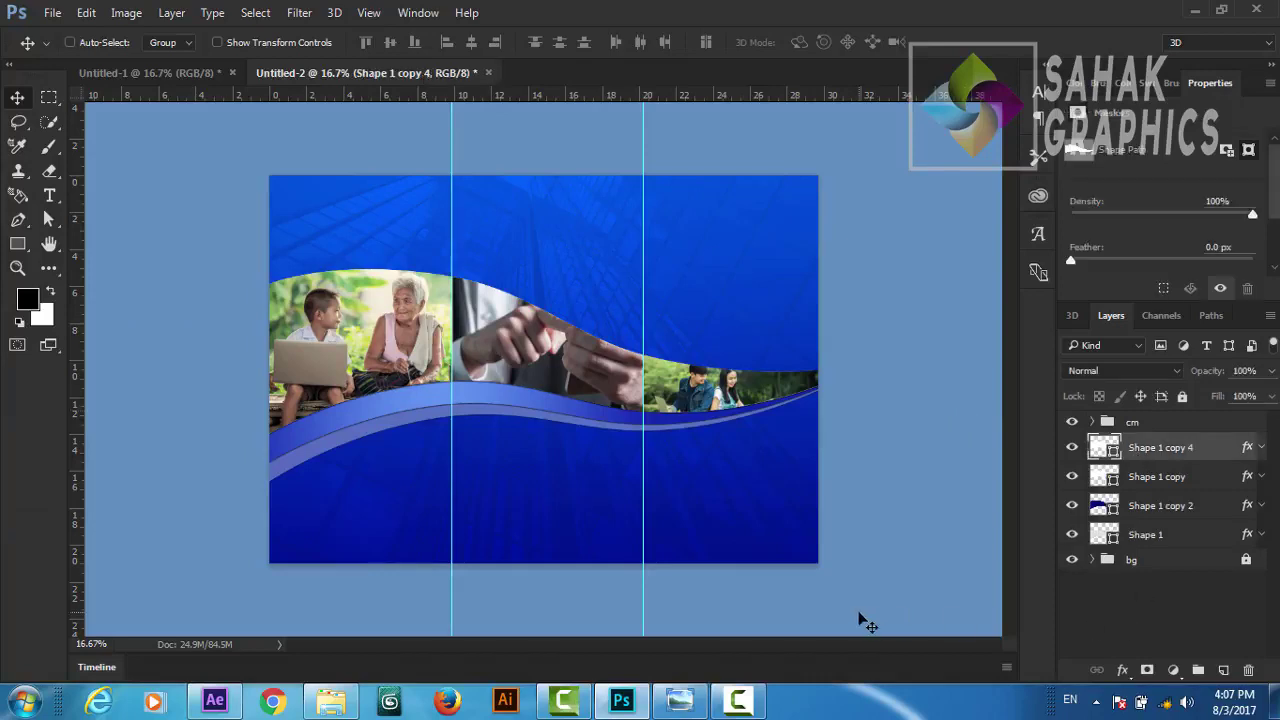
key(ctrl+t)
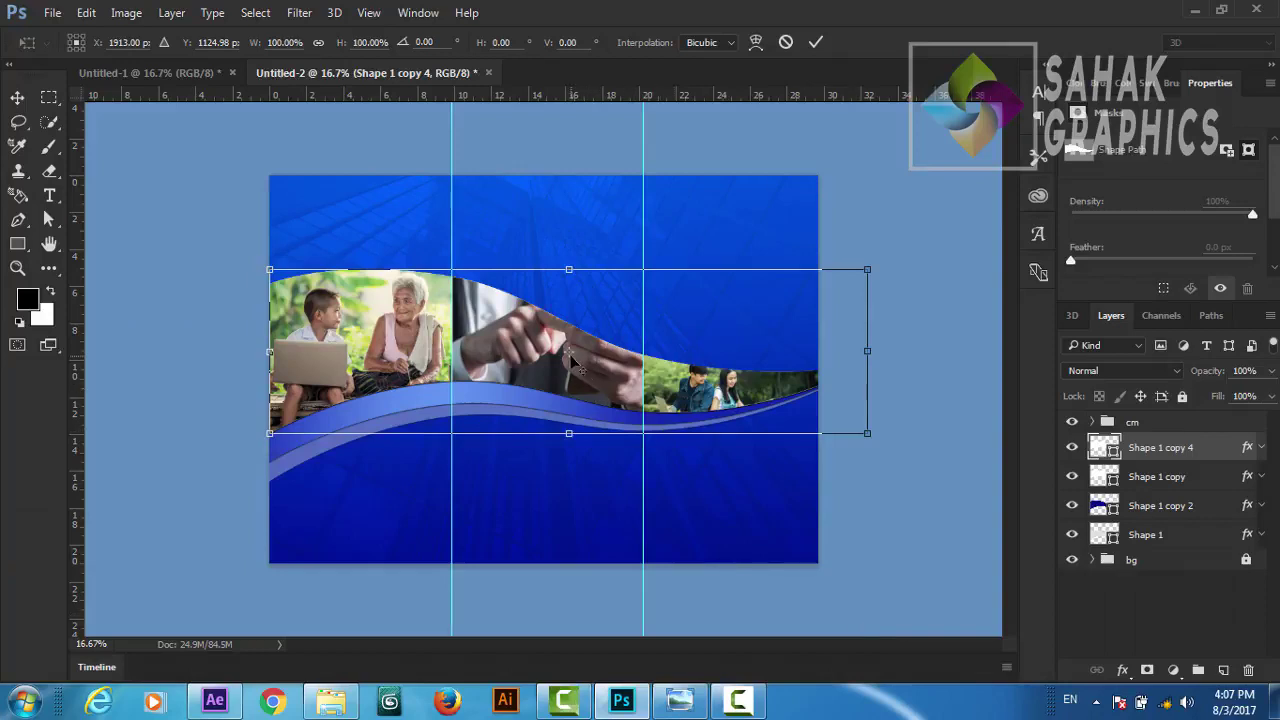
drag(572, 358, 867, 352)
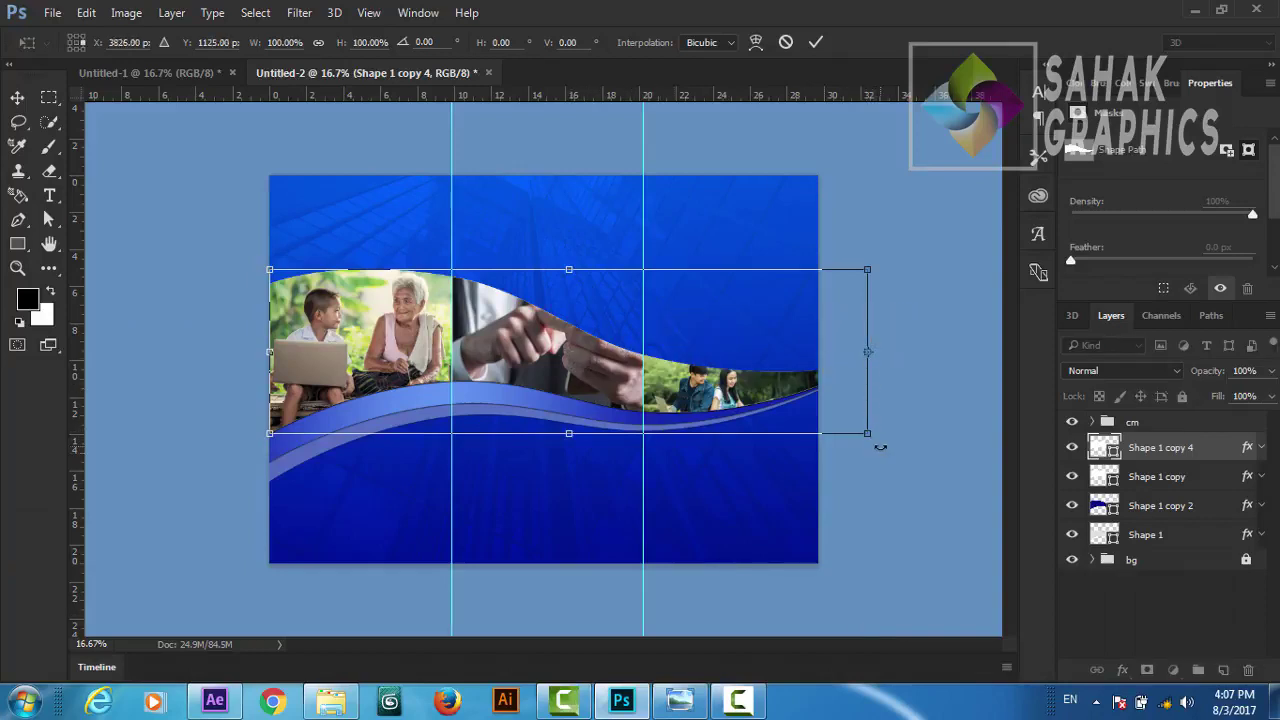
drag(880, 446, 878, 457)
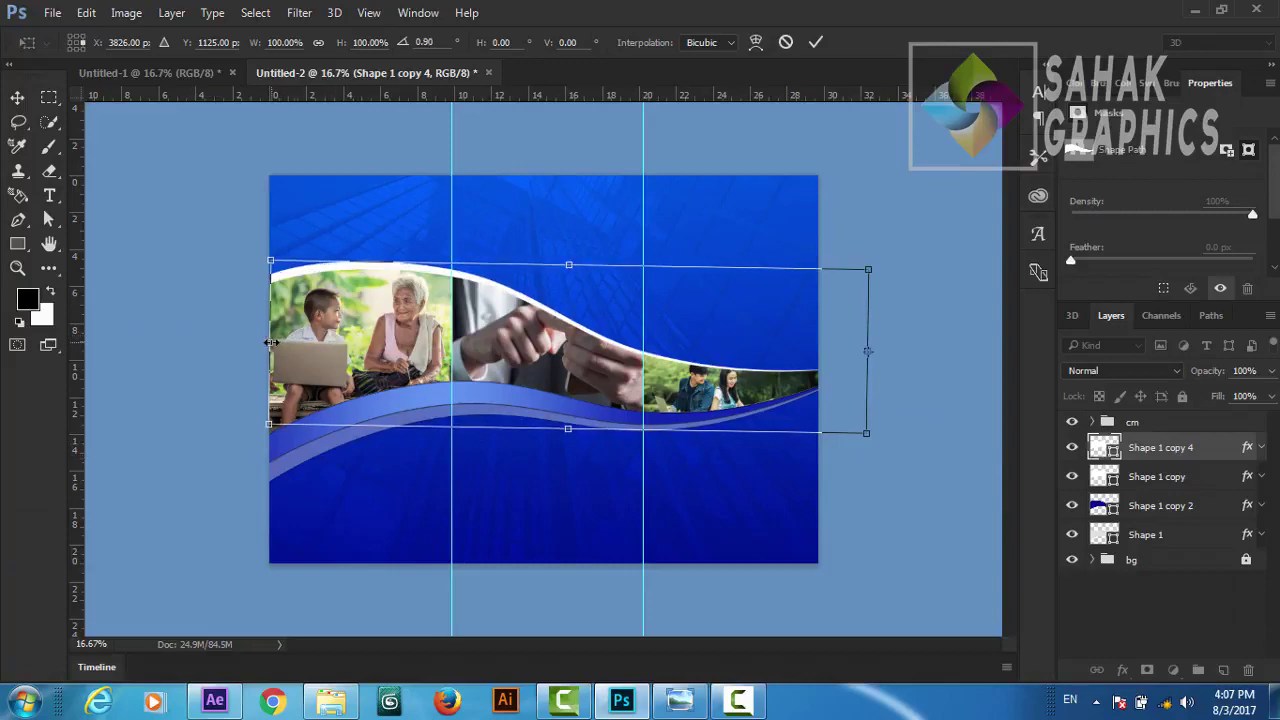
drag(272, 342, 260, 344)
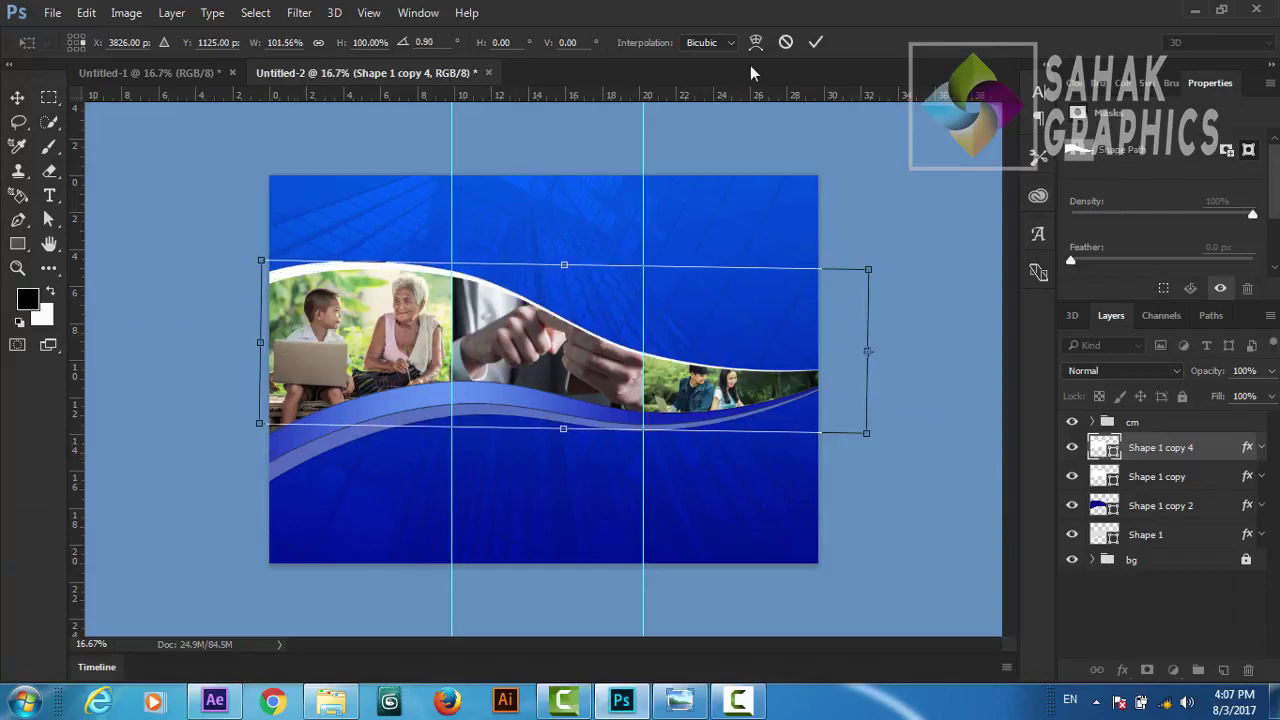
click(816, 42)
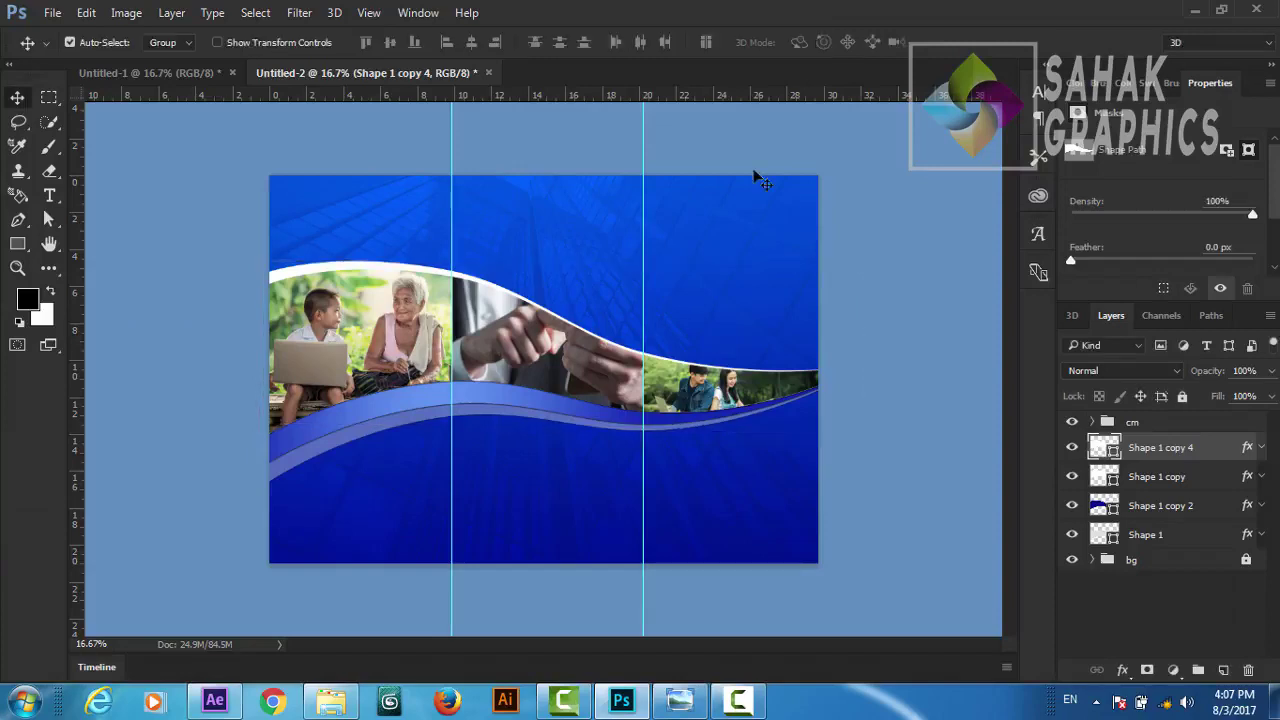
Step: Fill the Shape 1 copy wave layer with red #e41c1c
double_click(1114, 481)
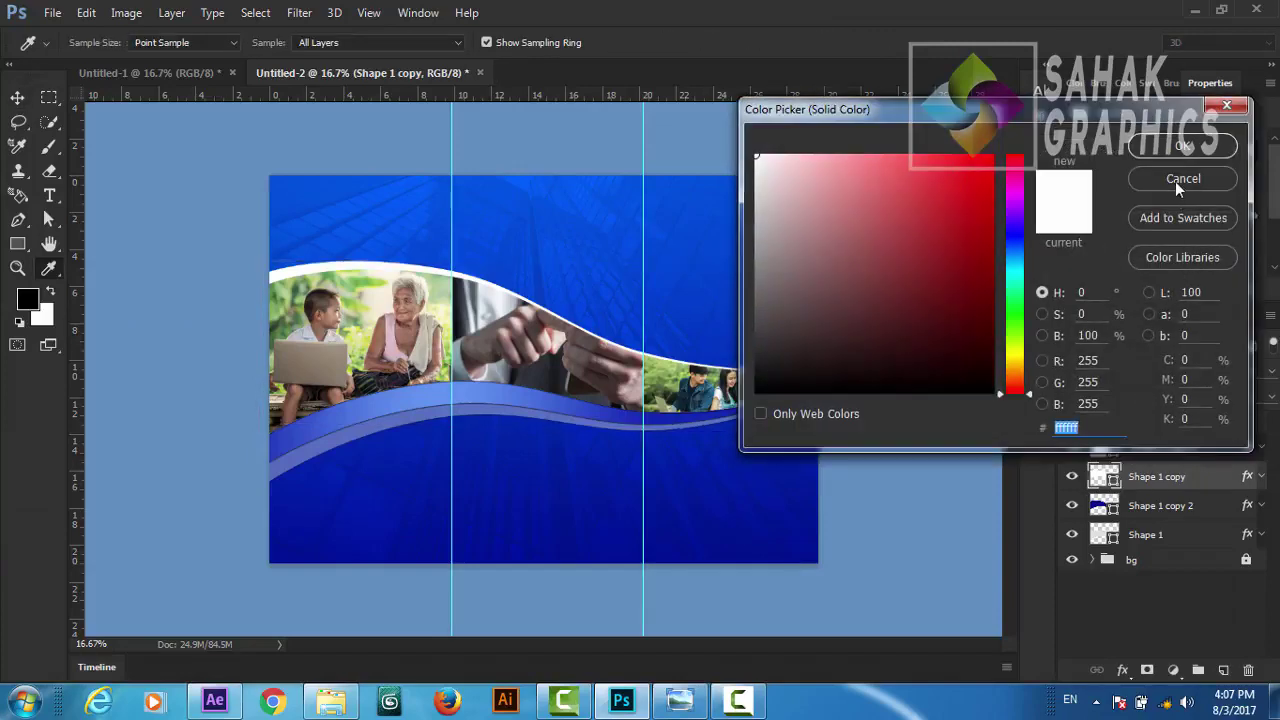
click(933, 276)
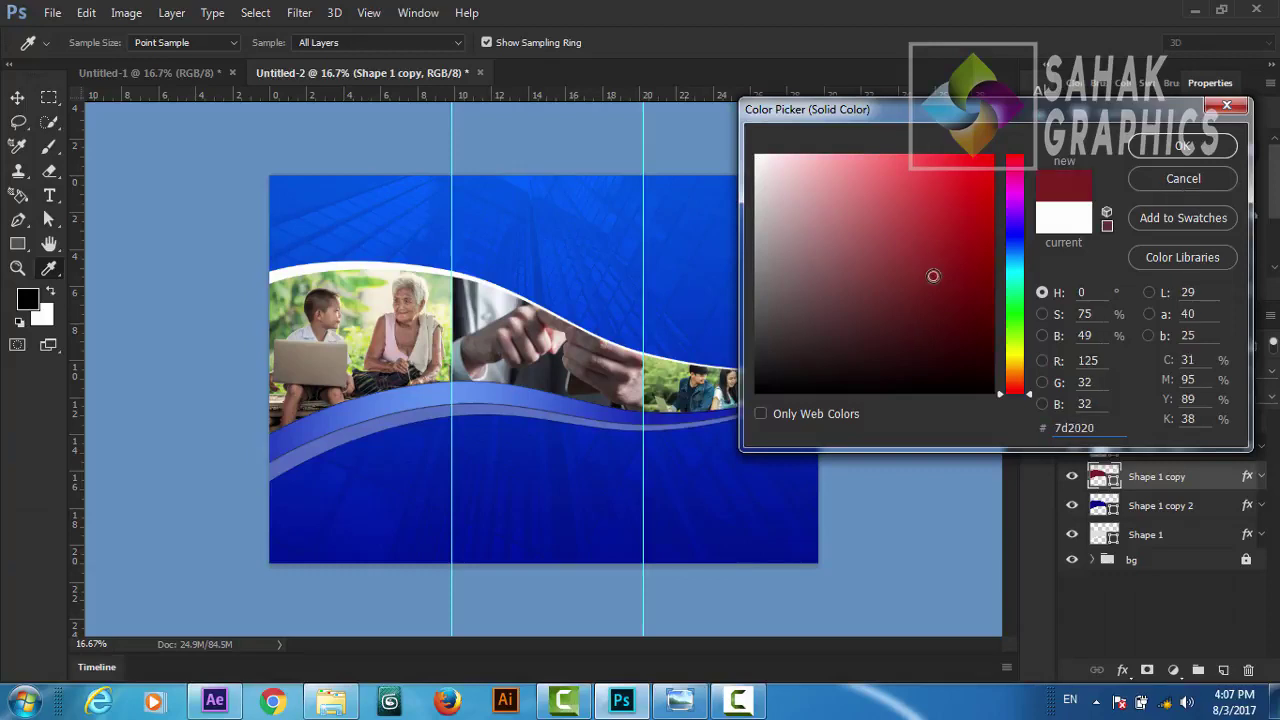
click(1170, 148)
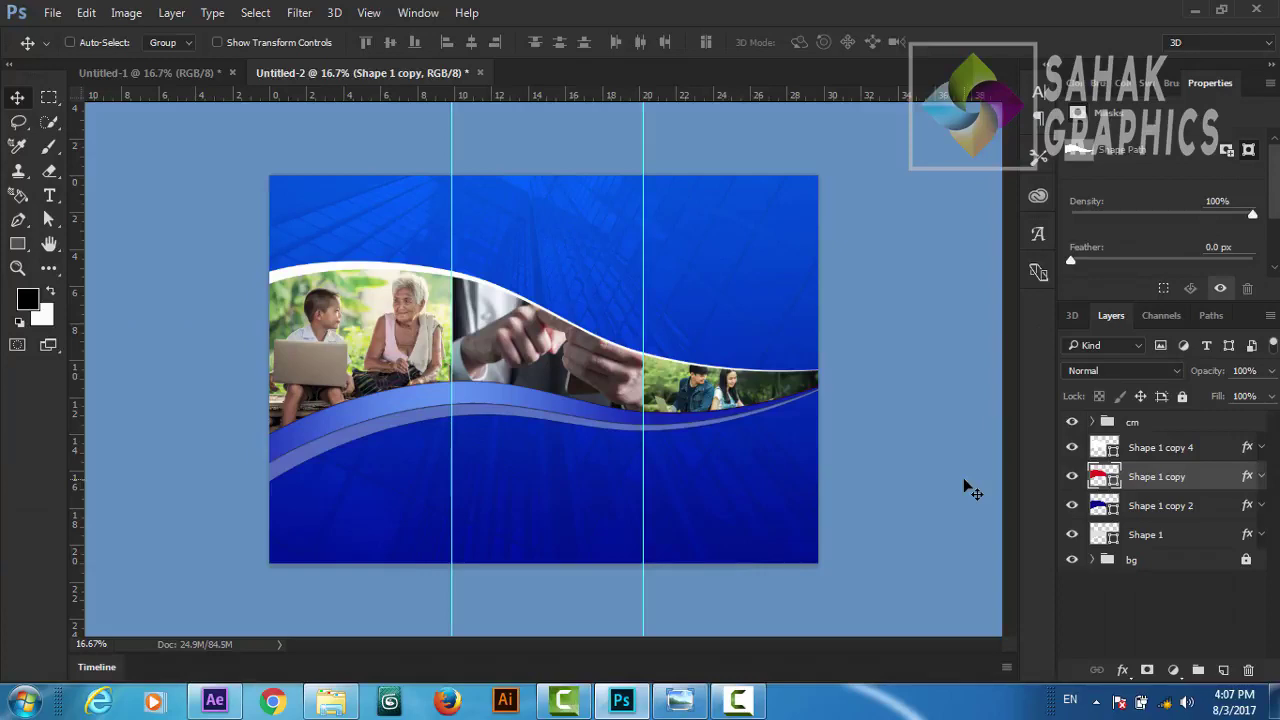
Step: Change the Shape 1 copy 4 wave border's fill to a pale blue
double_click(1104, 447)
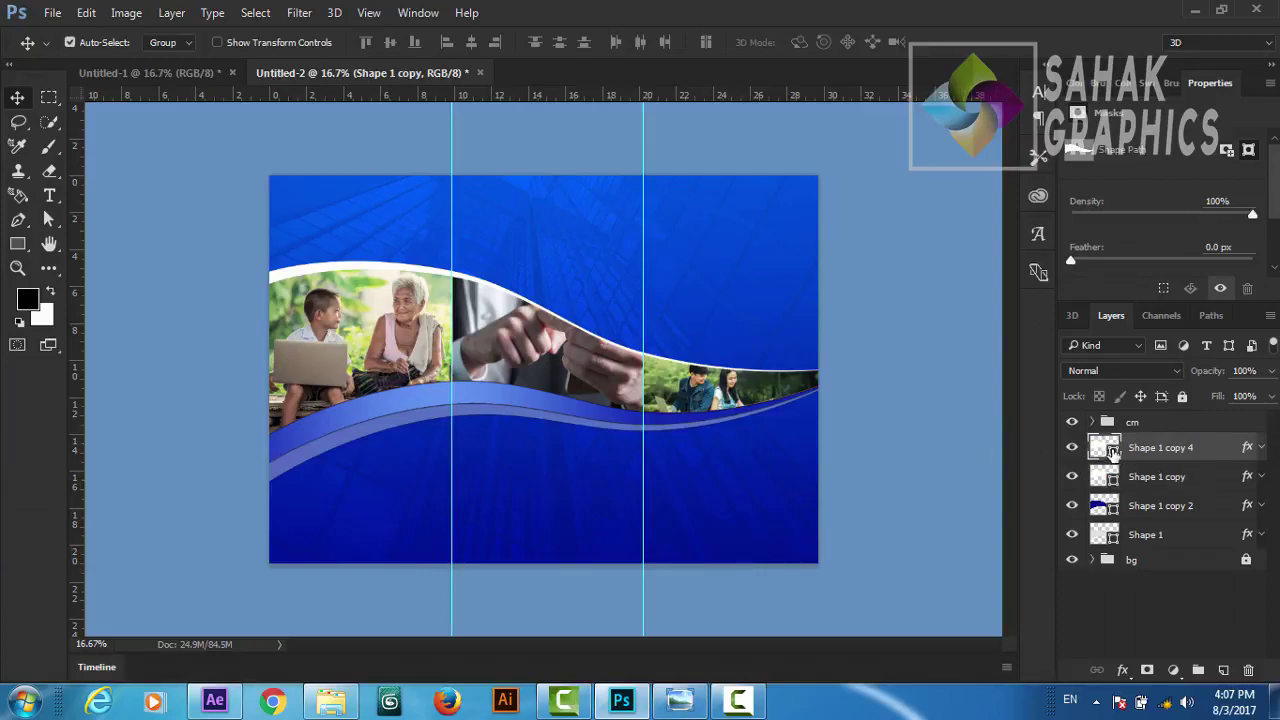
key(Tab)
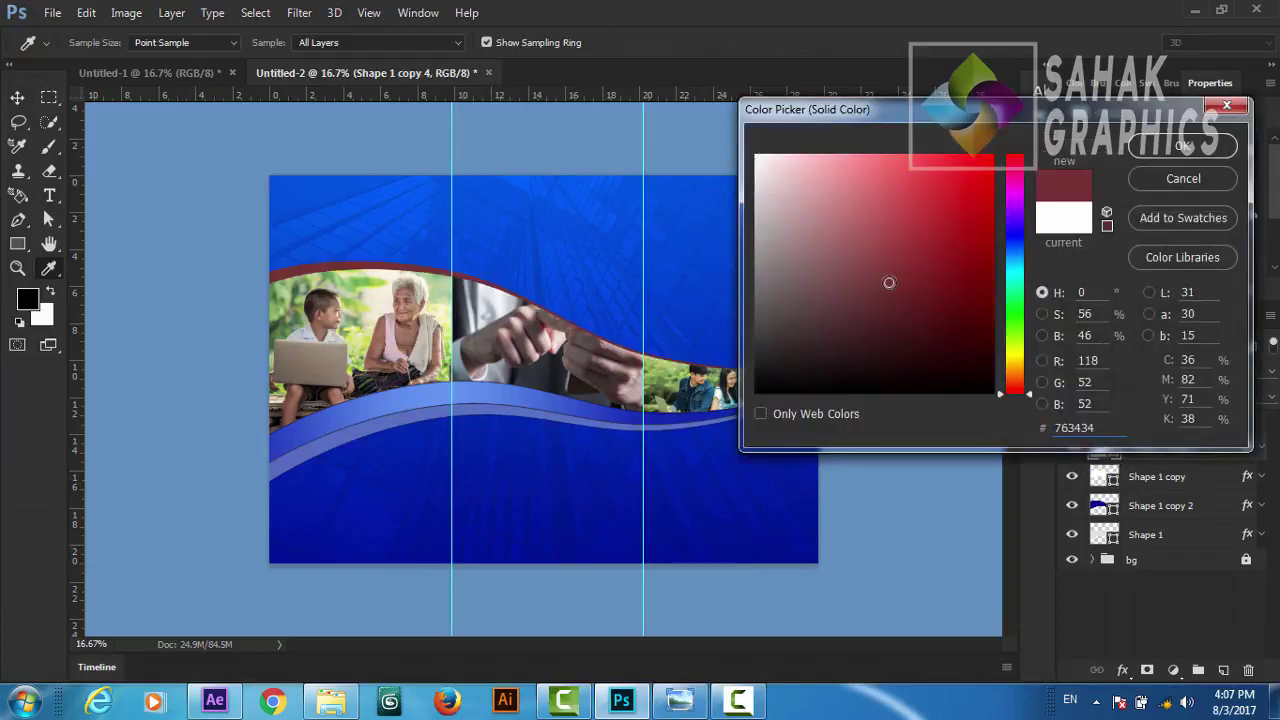
click(841, 211)
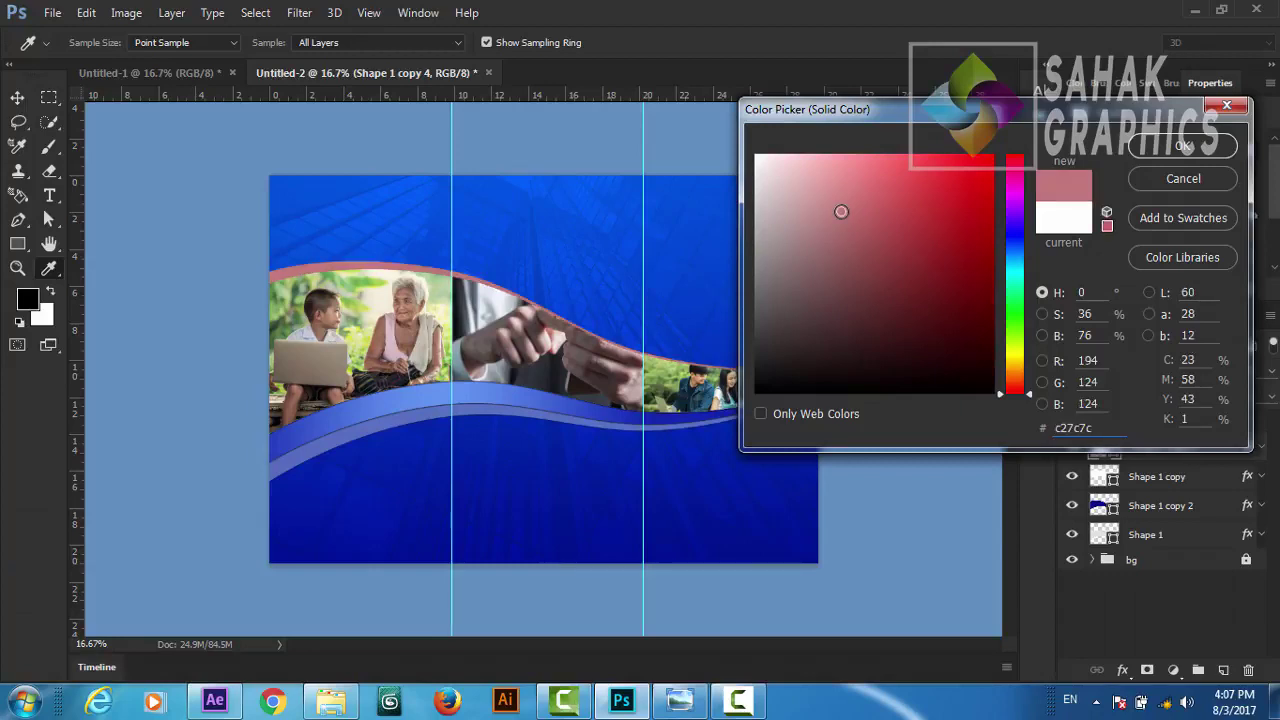
click(1015, 241)
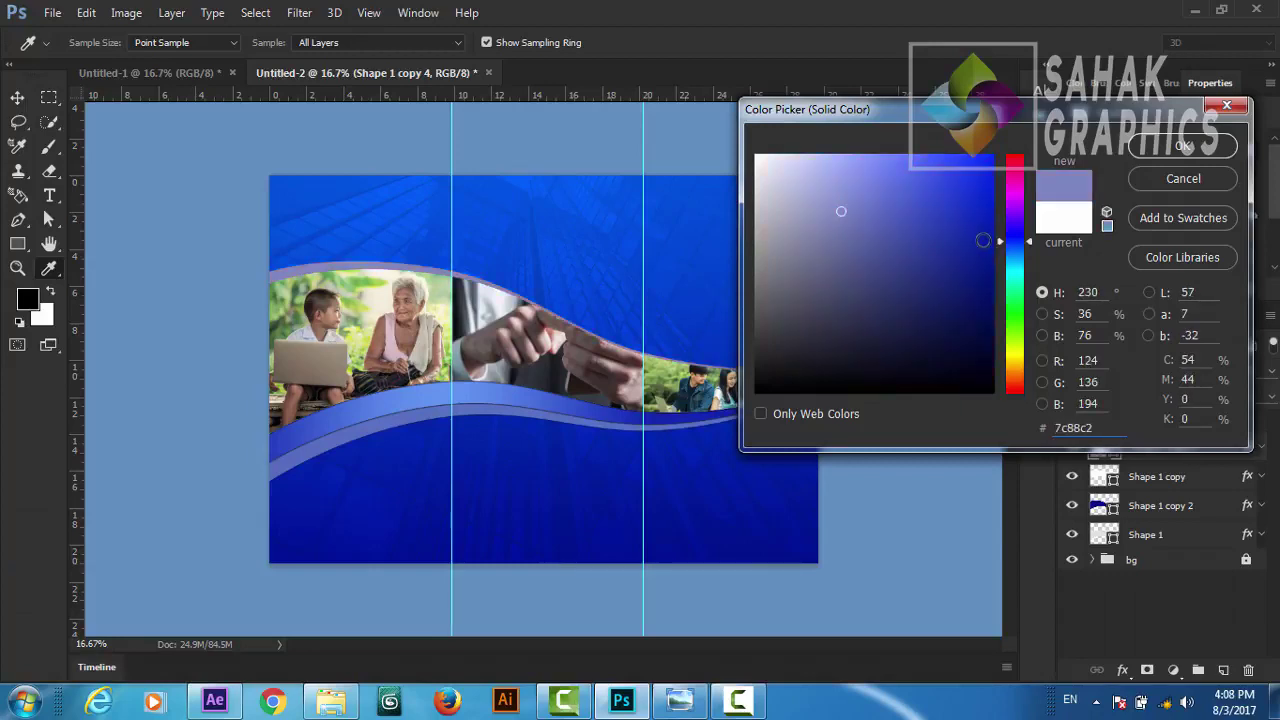
mouse_move(930, 230)
mouse_down()
mouse_move(908, 150)
mouse_move(1000, 143)
mouse_move(799, 148)
mouse_move(864, 155)
mouse_up()
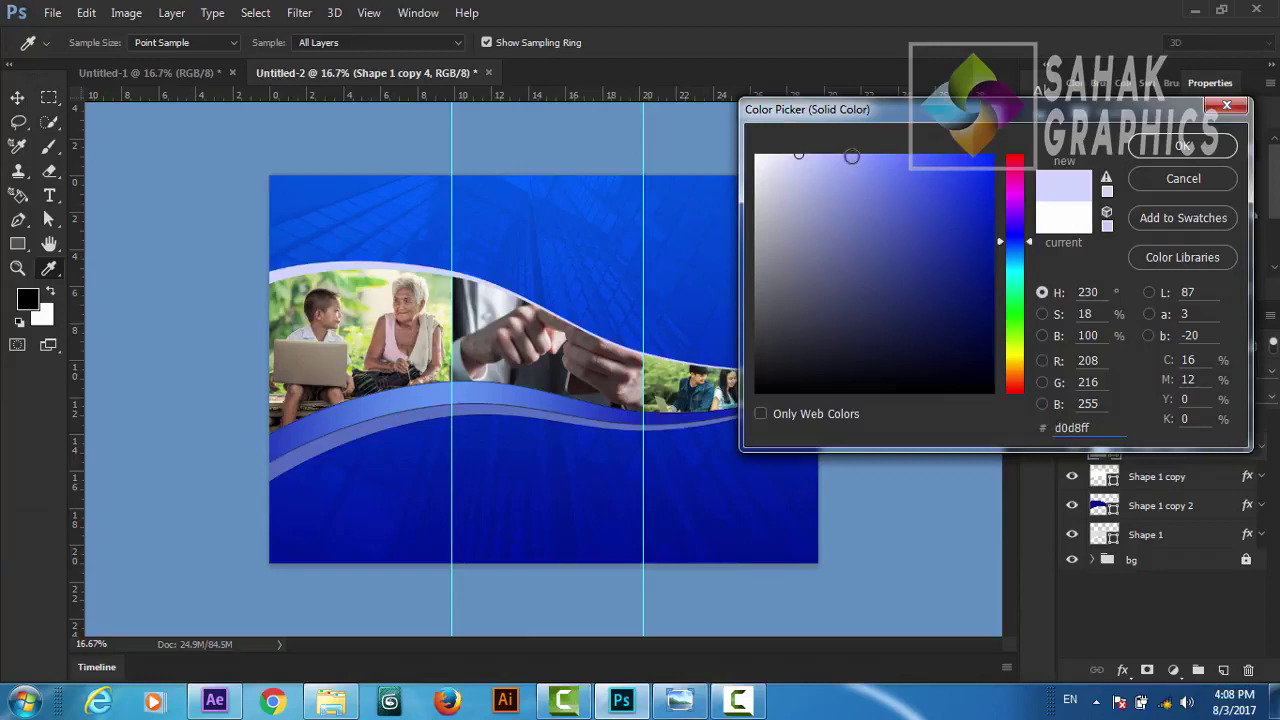
click(1154, 145)
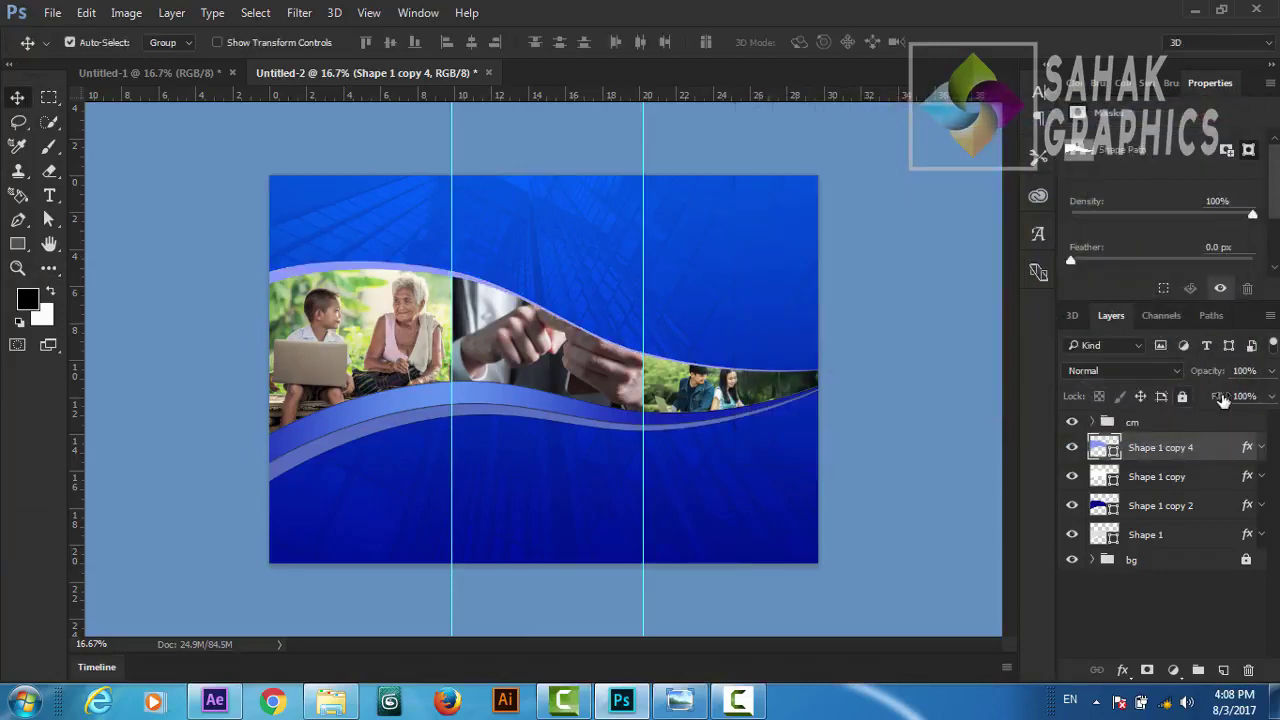
Step: Lower the wave border layer's opacity to 52%
drag(1215, 372, 1171, 382)
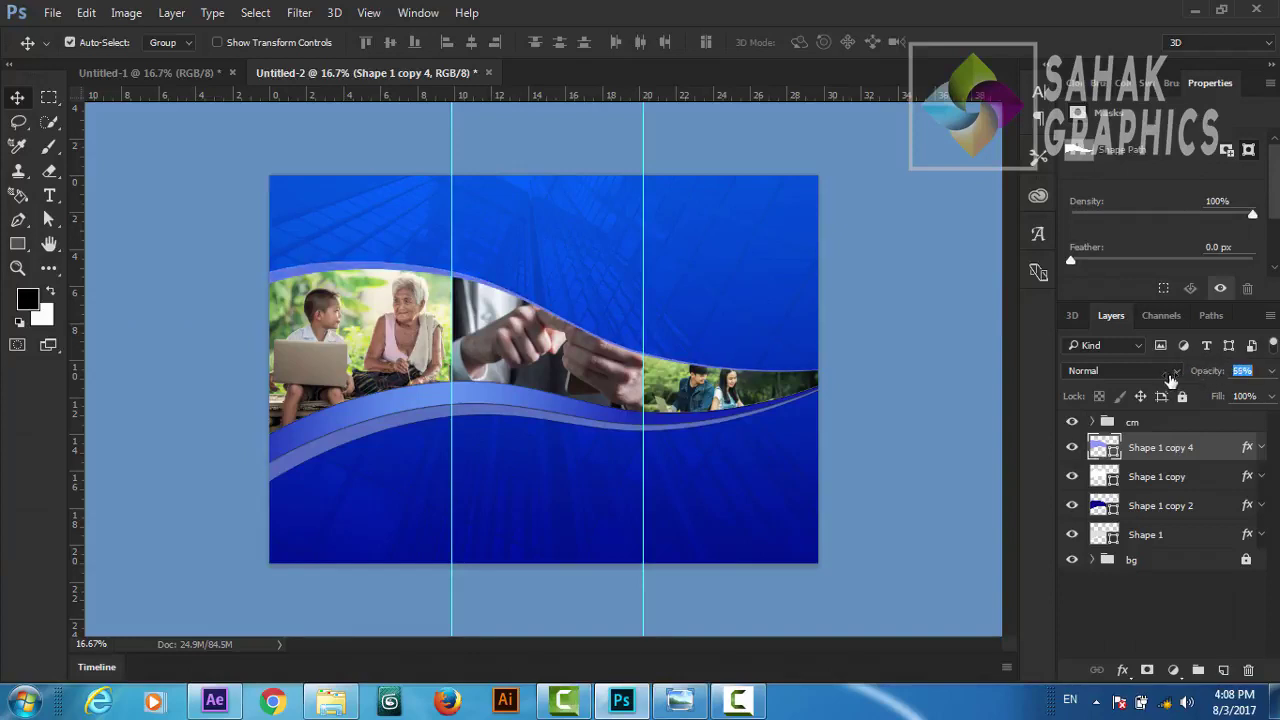
drag(1171, 382, 1158, 382)
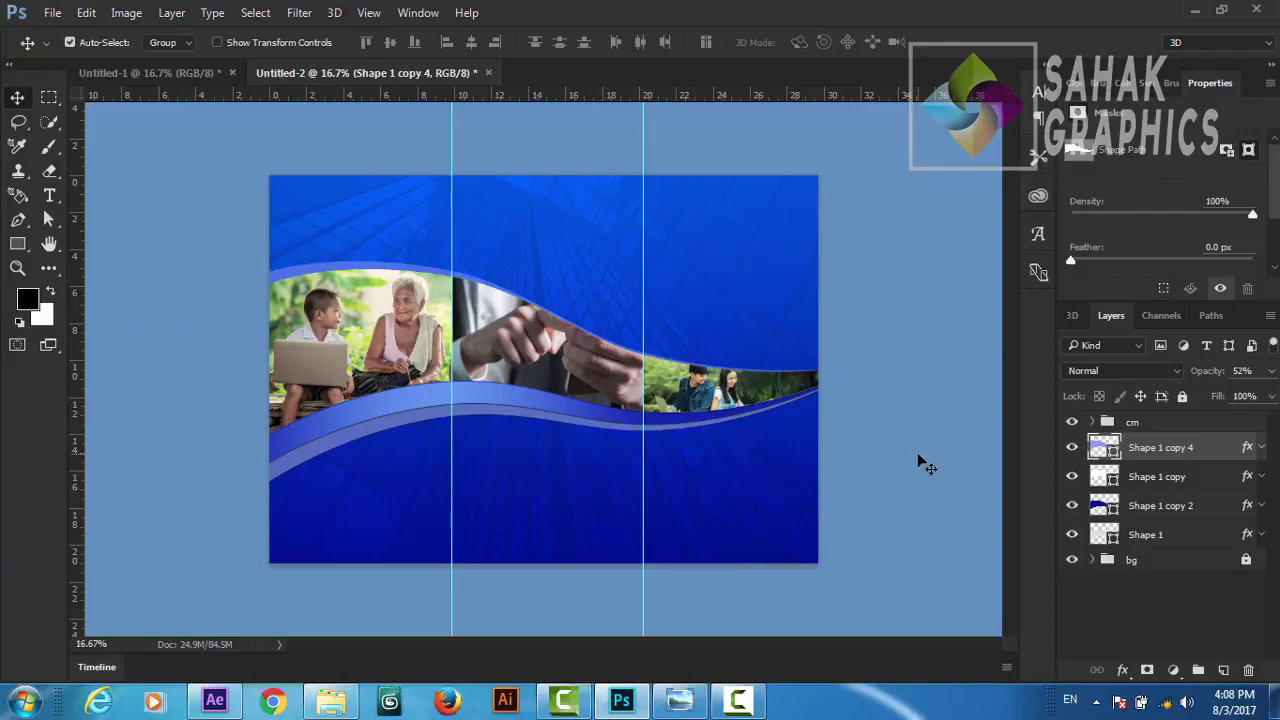
key(ctrl+plus)
Step: Compare the brochure with the finished reference document, then deselect the active layer
key(ctrl+plus)
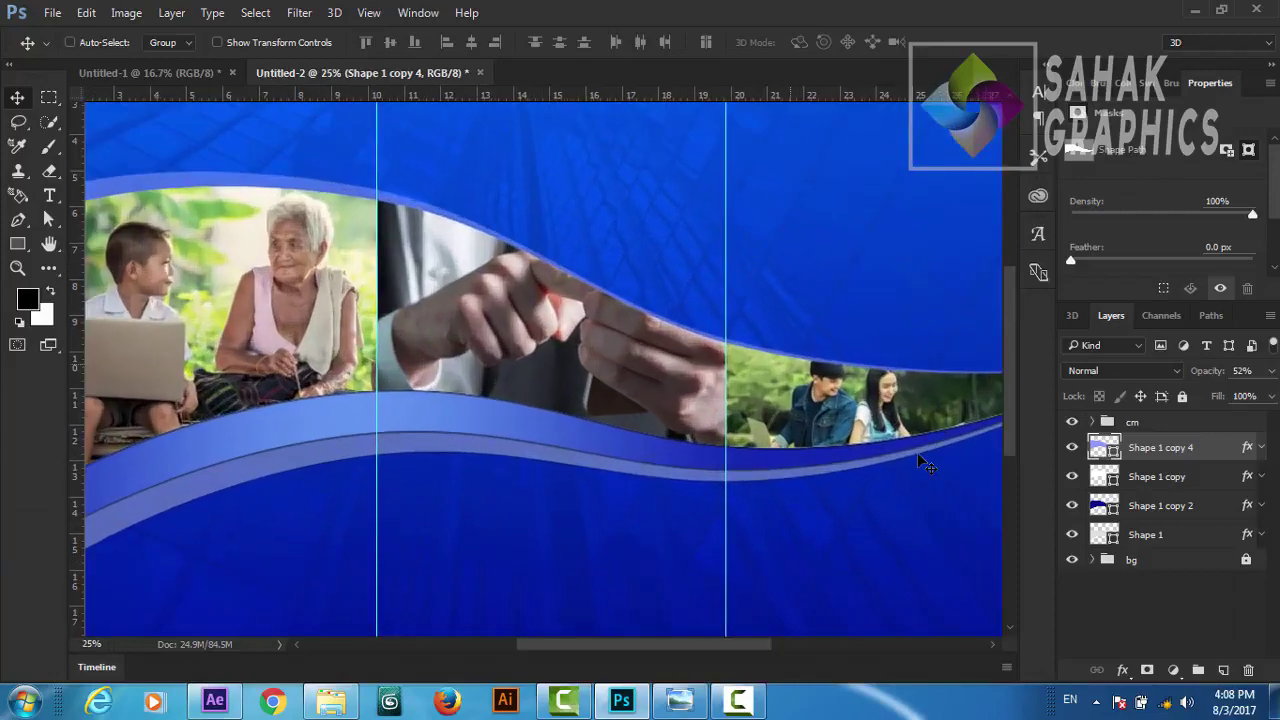
key(ctrl+plus)
key(ctrl+minus)
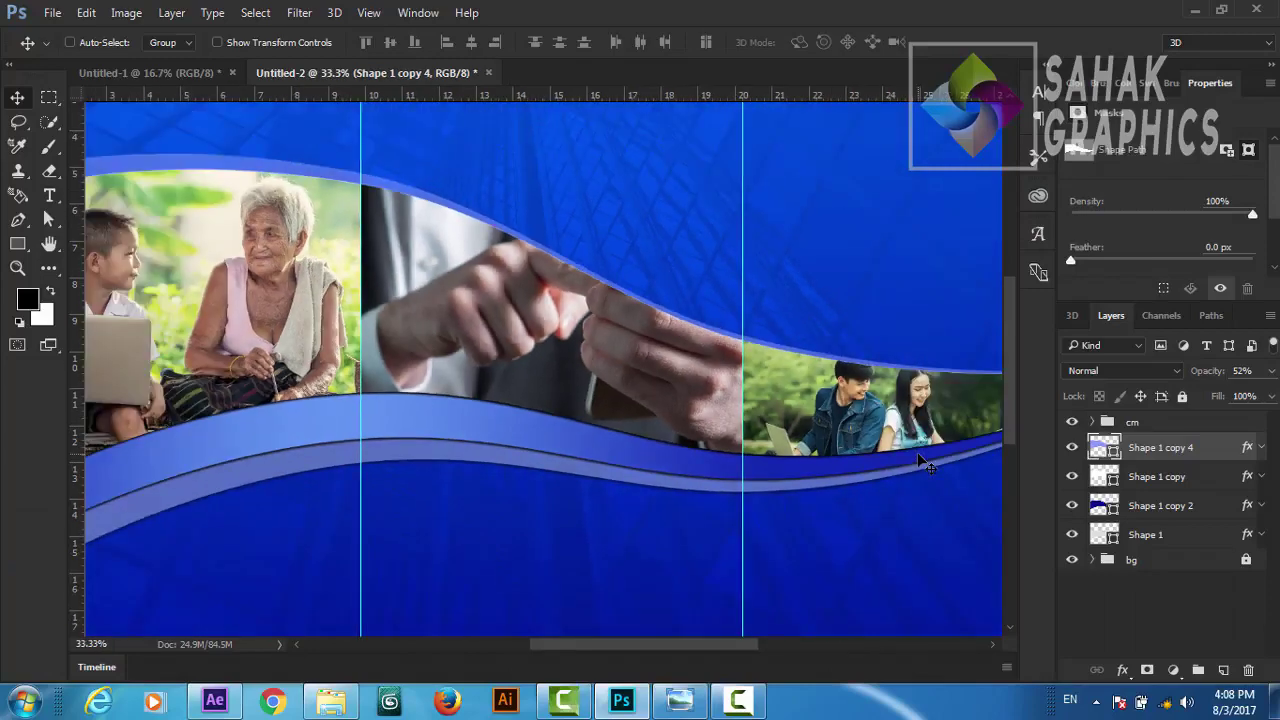
key(ctrl+minus)
key(ctrl+minus)
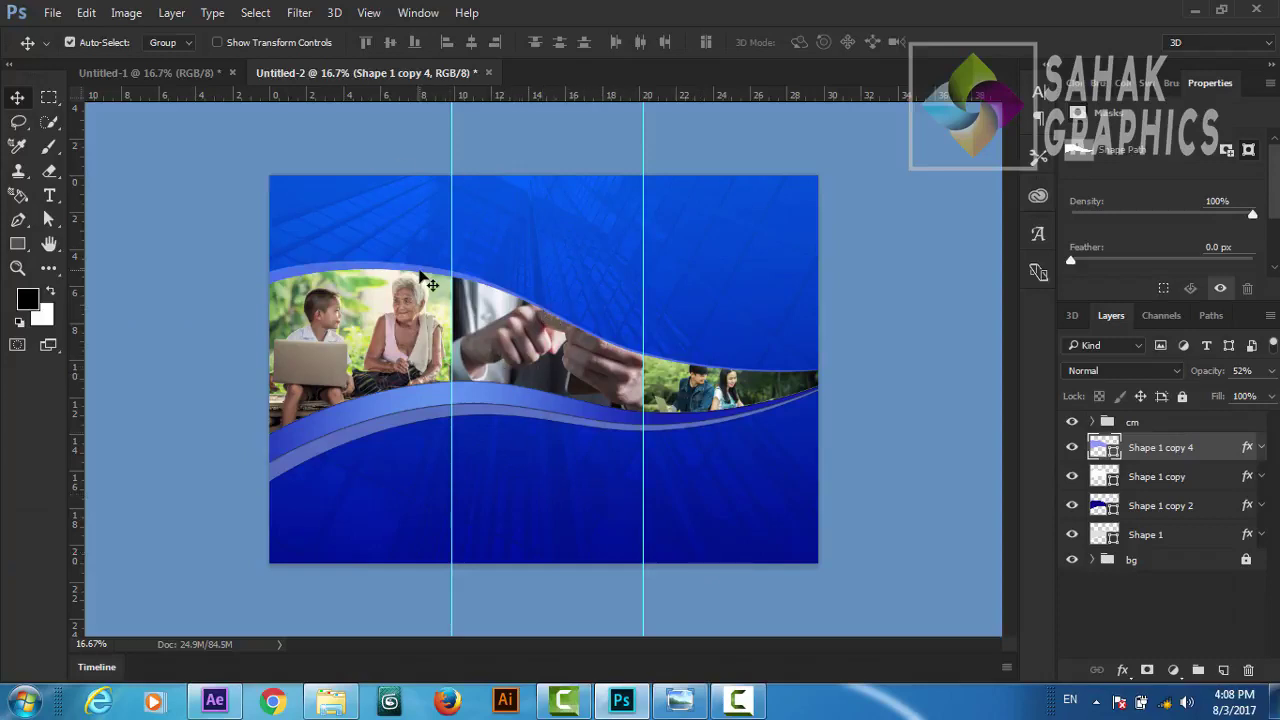
click(212, 71)
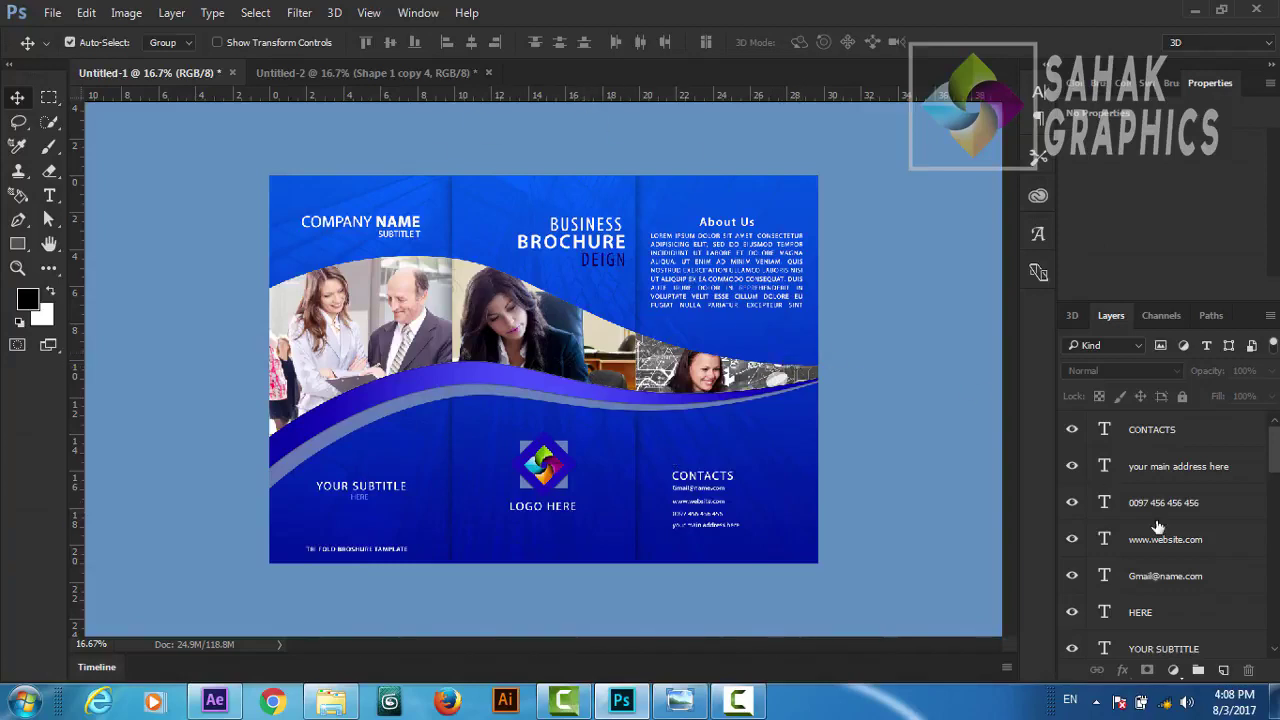
click(403, 74)
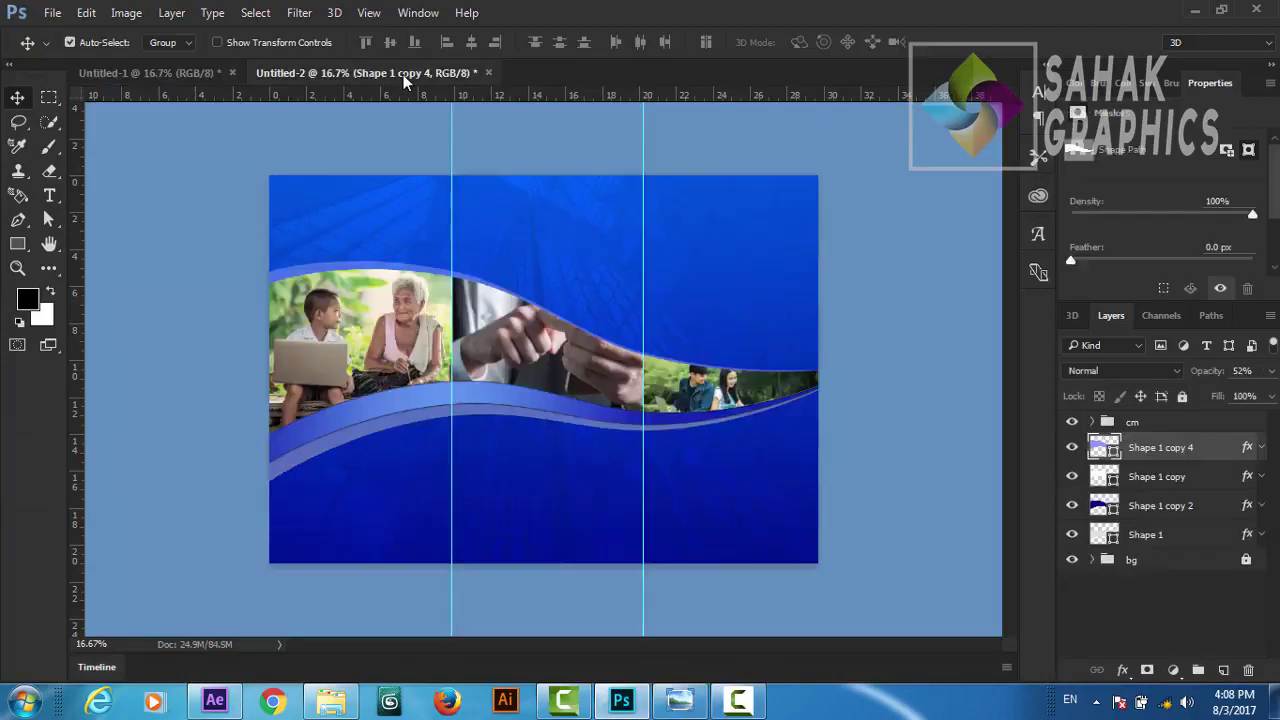
click(365, 240)
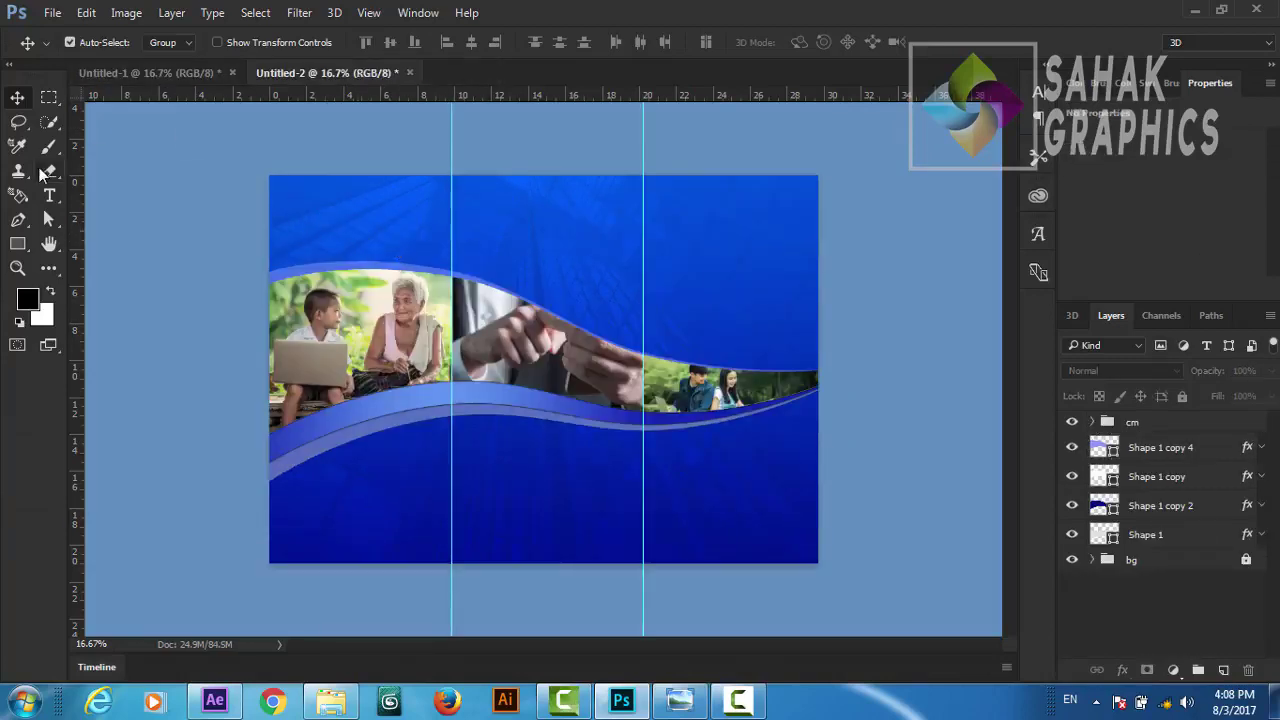
Step: Zoom in and pan the view to the brochure's top-left corner
key(ctrl+plus)
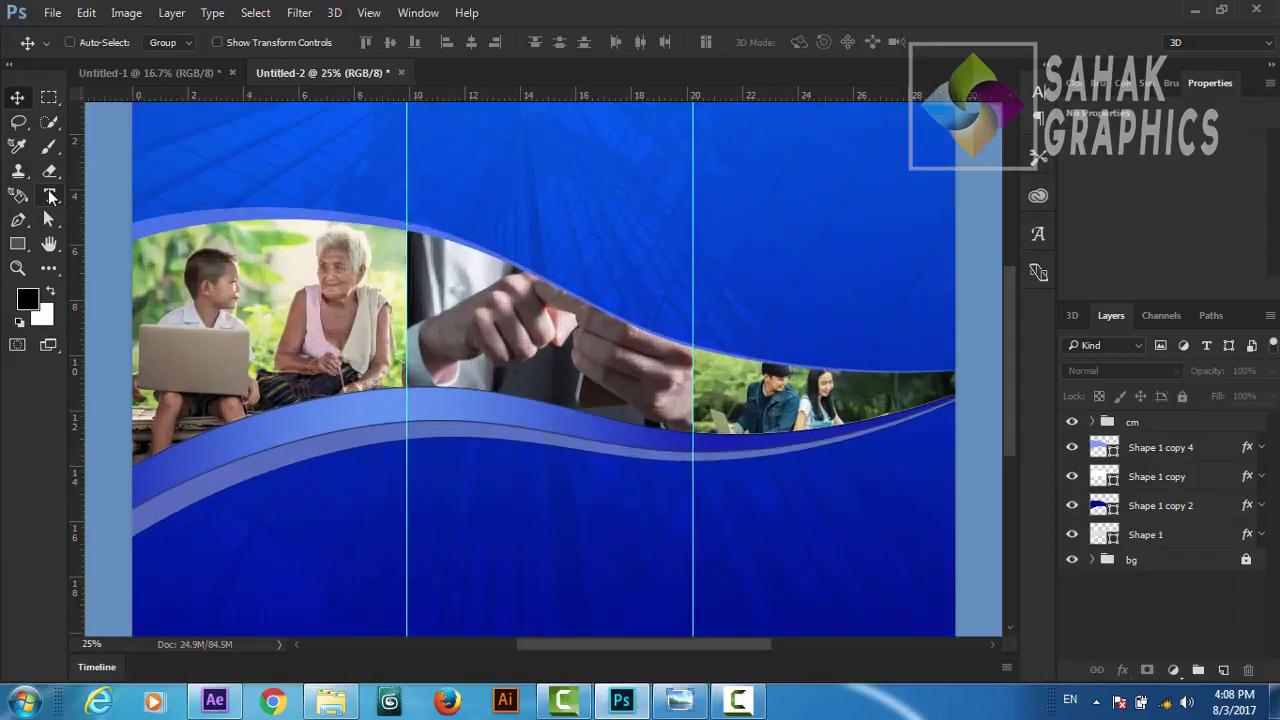
key(ctrl+plus)
key(ctrl+plus)
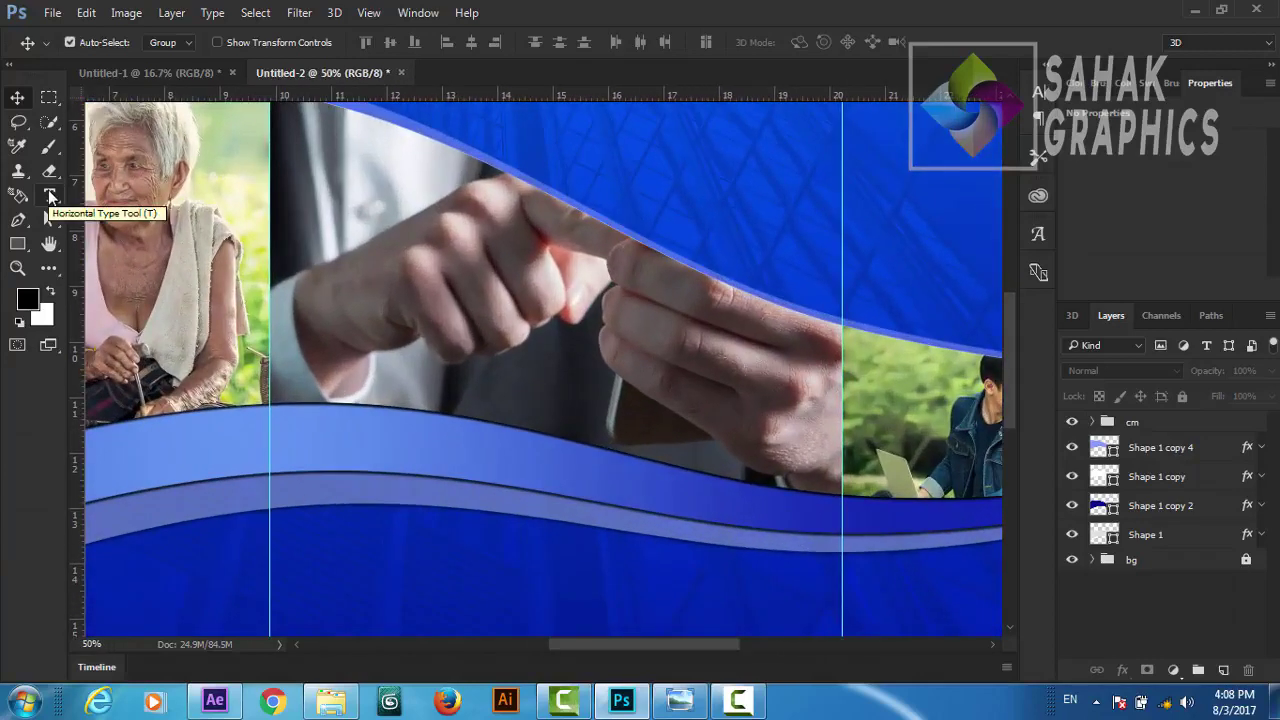
key(h)
mouse_move(260, 196)
mouse_down()
mouse_move(617, 479)
mouse_move(837, 560)
mouse_up()
drag(737, 391, 672, 436)
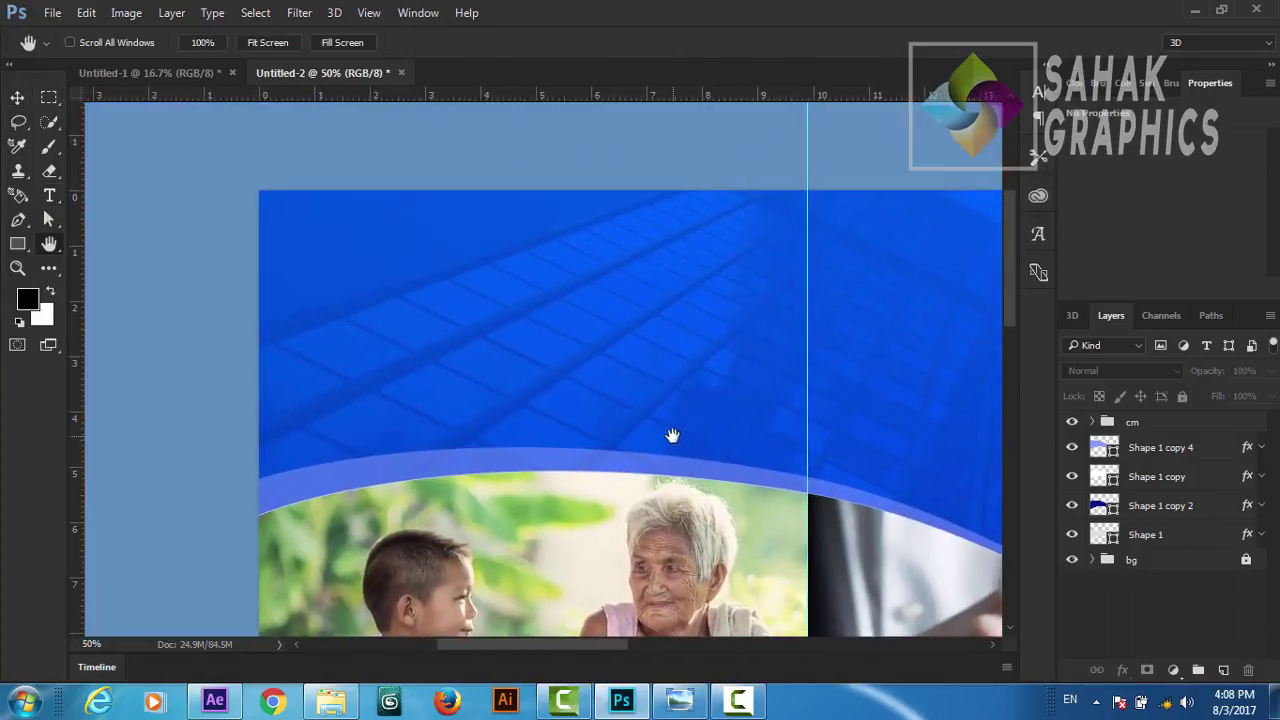
Step: Add a black 'COMPANY NAME' heading on the blue area and move it right and down into place
click(52, 200)
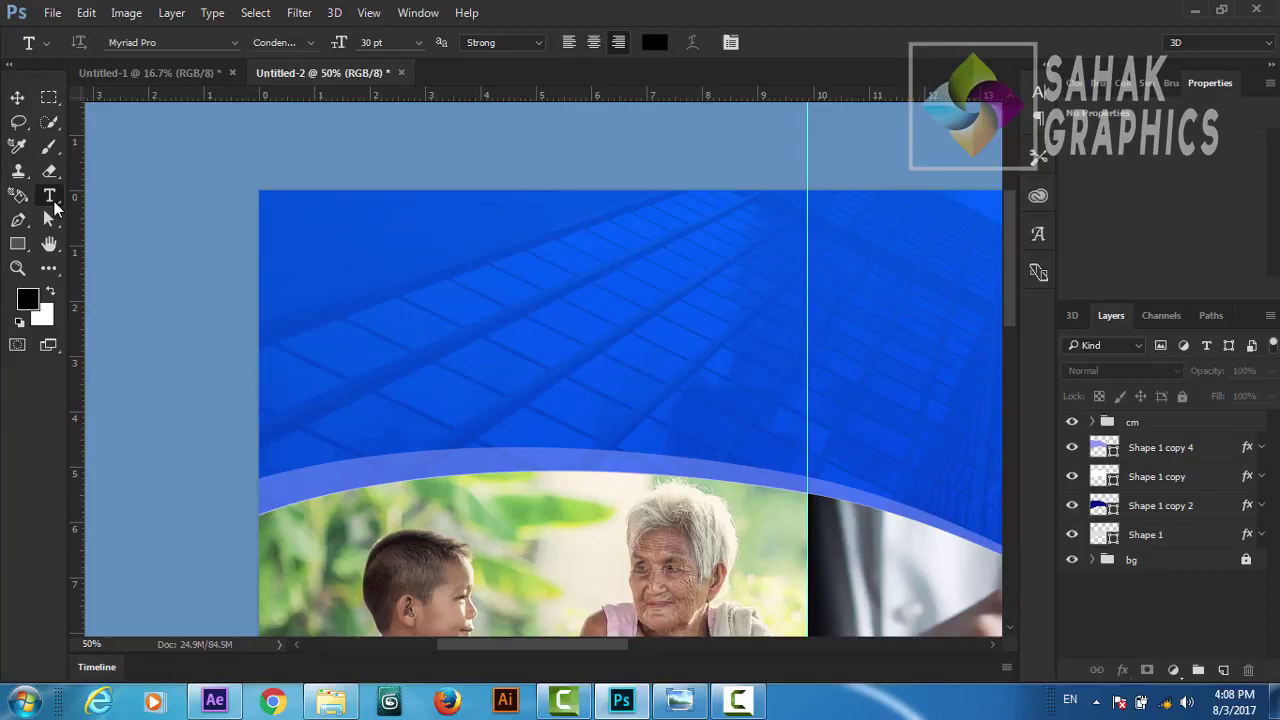
click(379, 324)
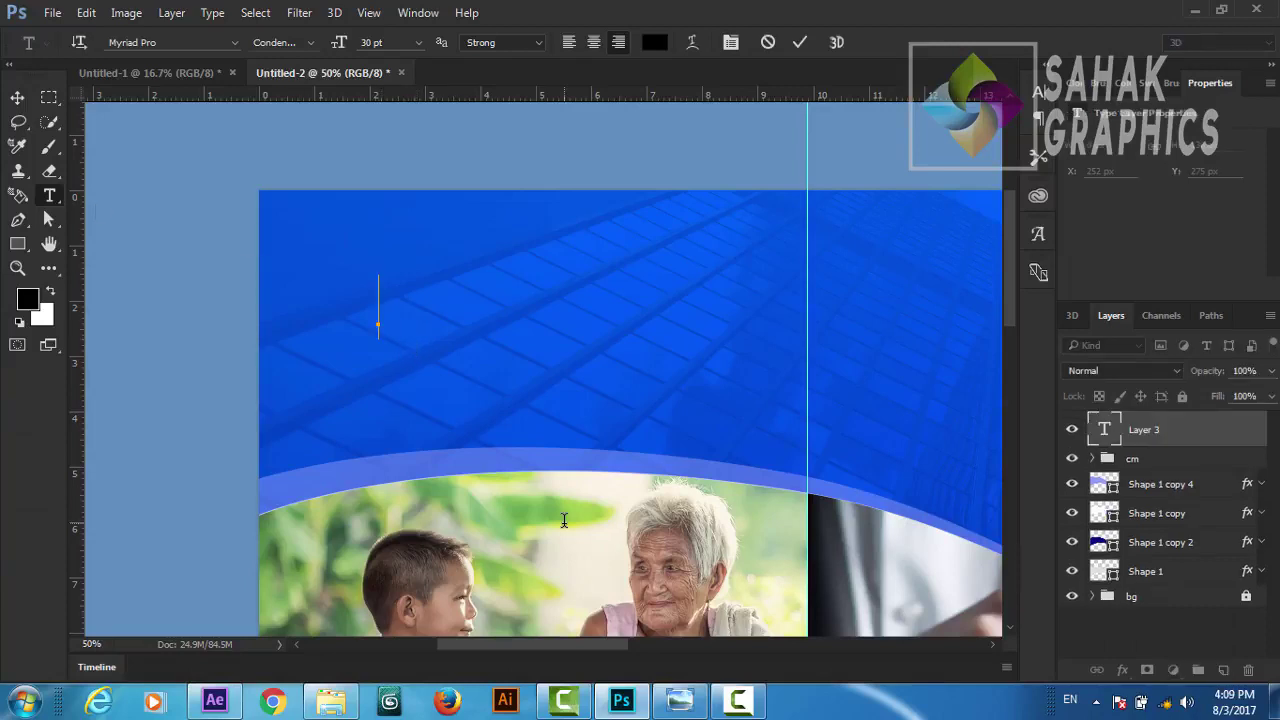
text(OM)
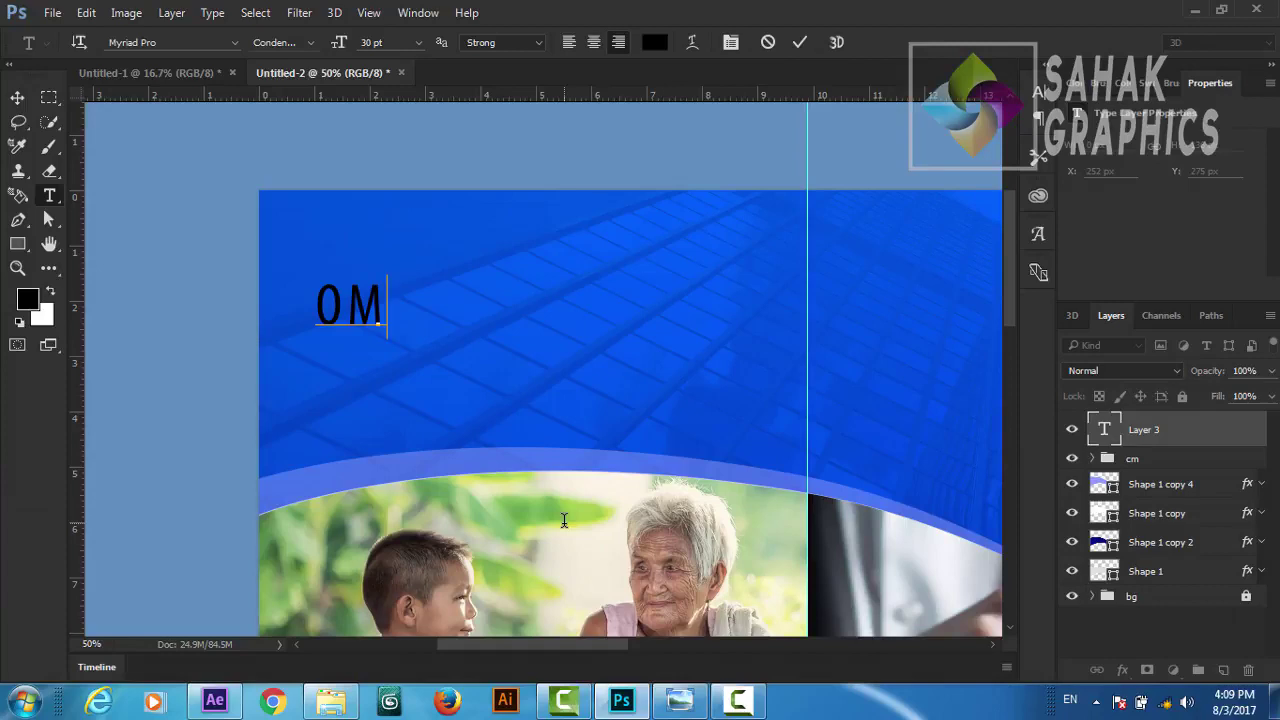
key(BackSpace)
key(BackSpace)
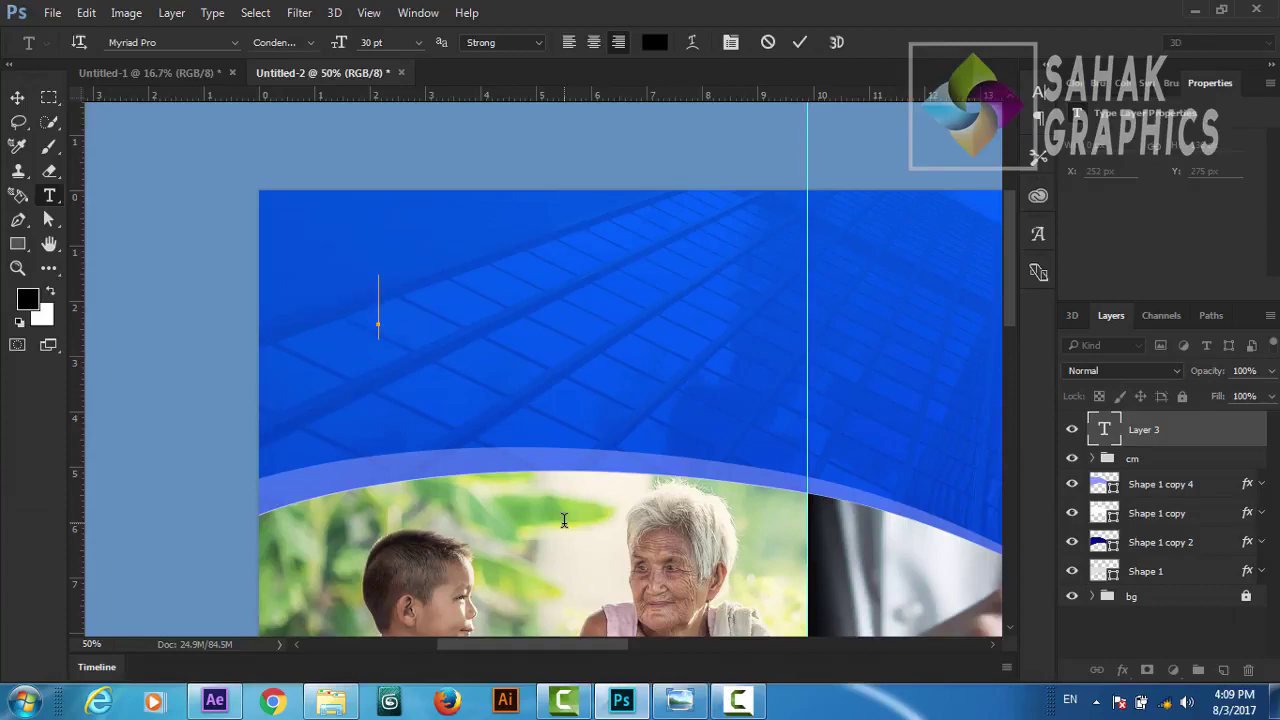
text(COM)
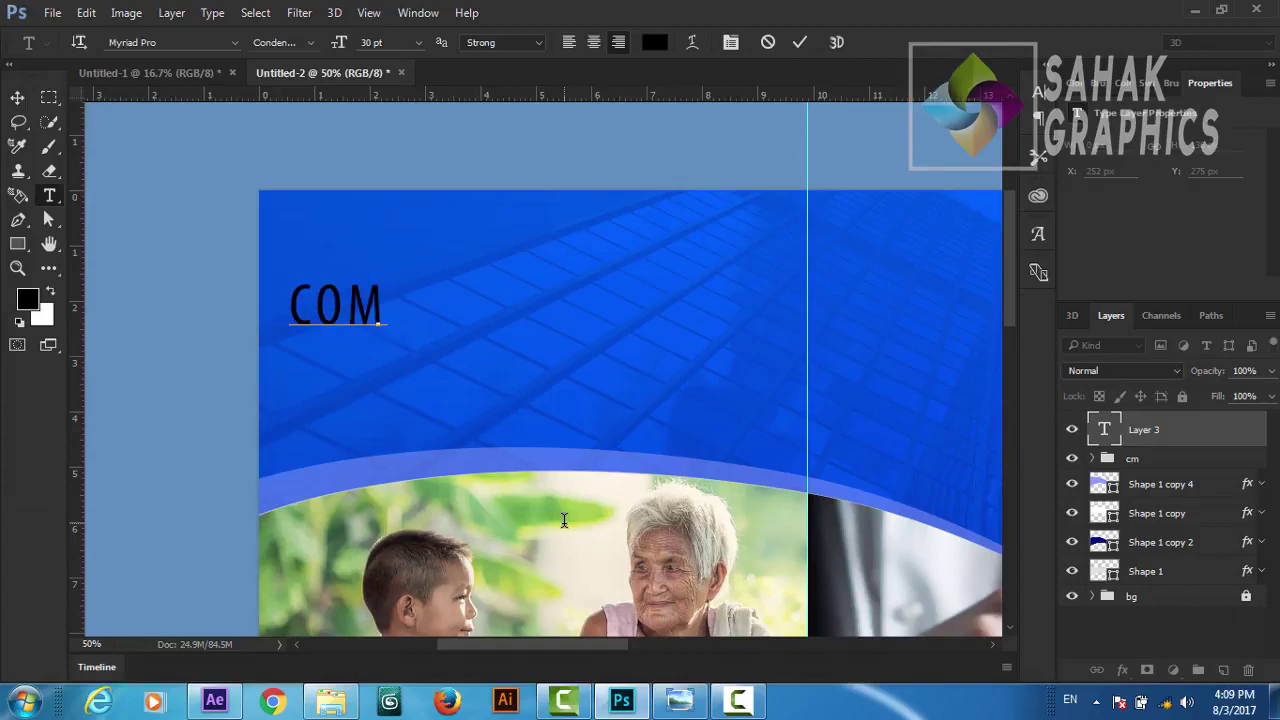
text(PANY)
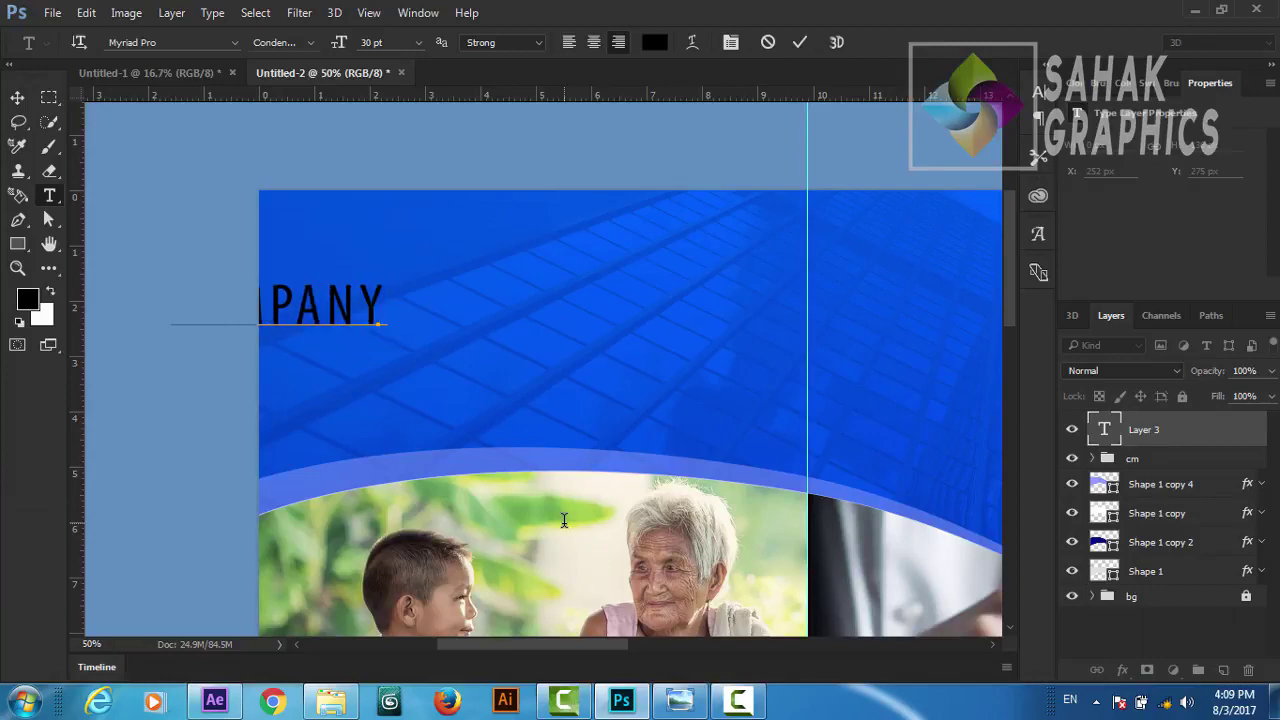
text( N)
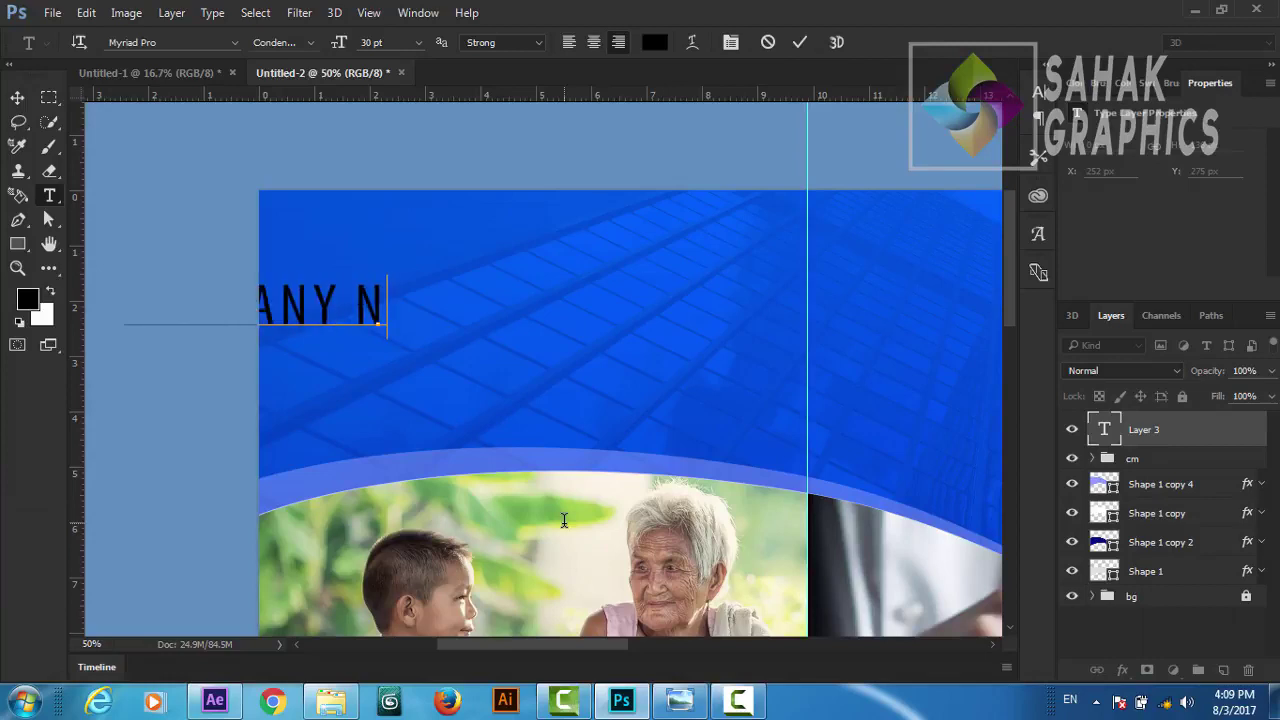
text(AME)
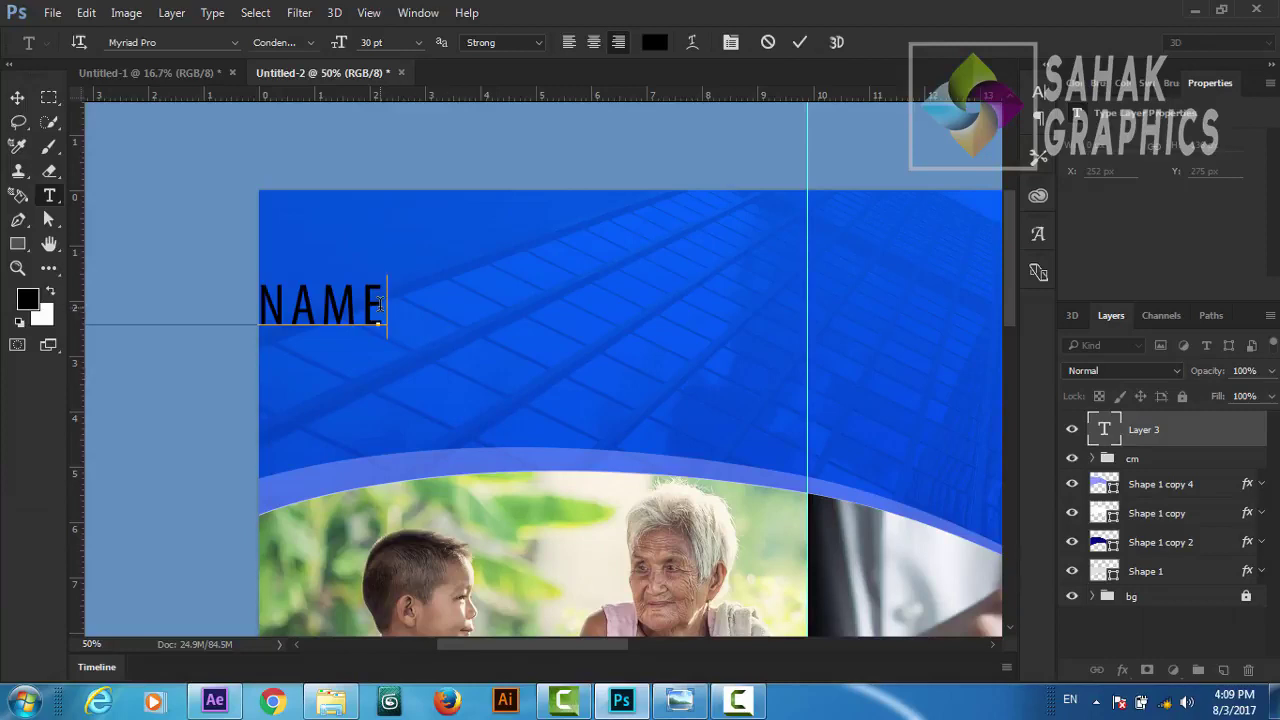
click(795, 42)
key(v)
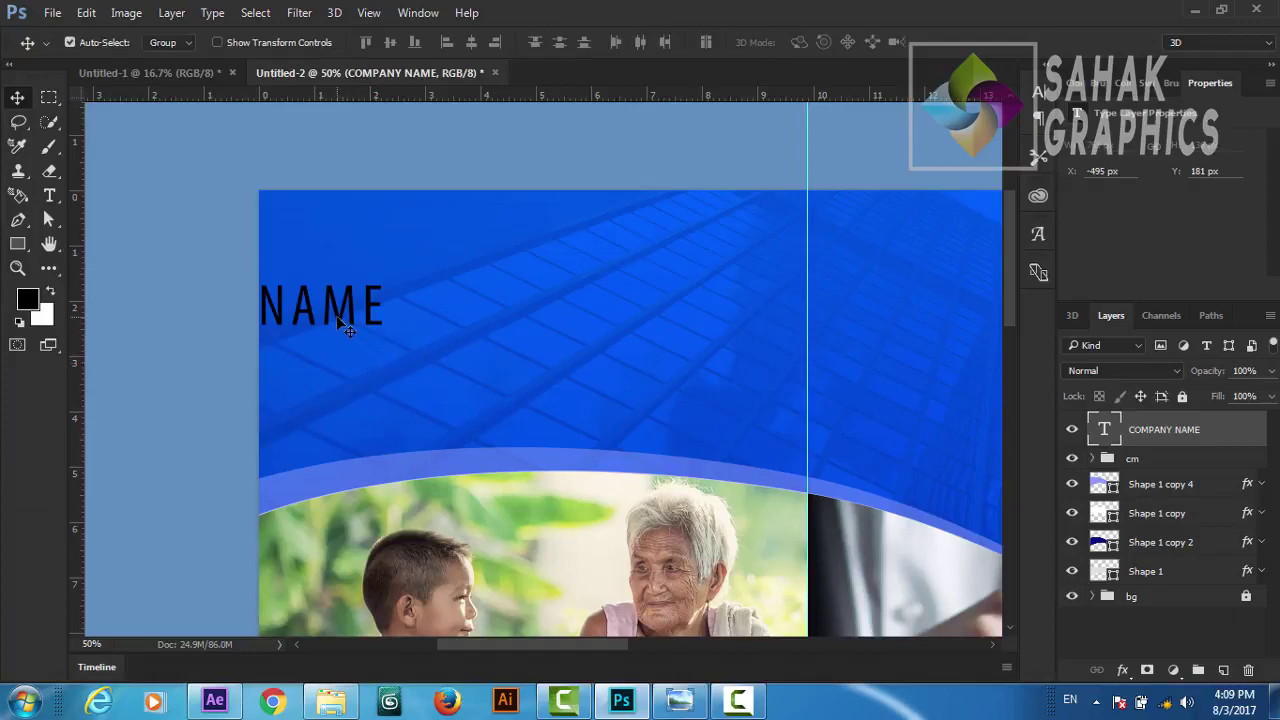
drag(348, 322, 624, 362)
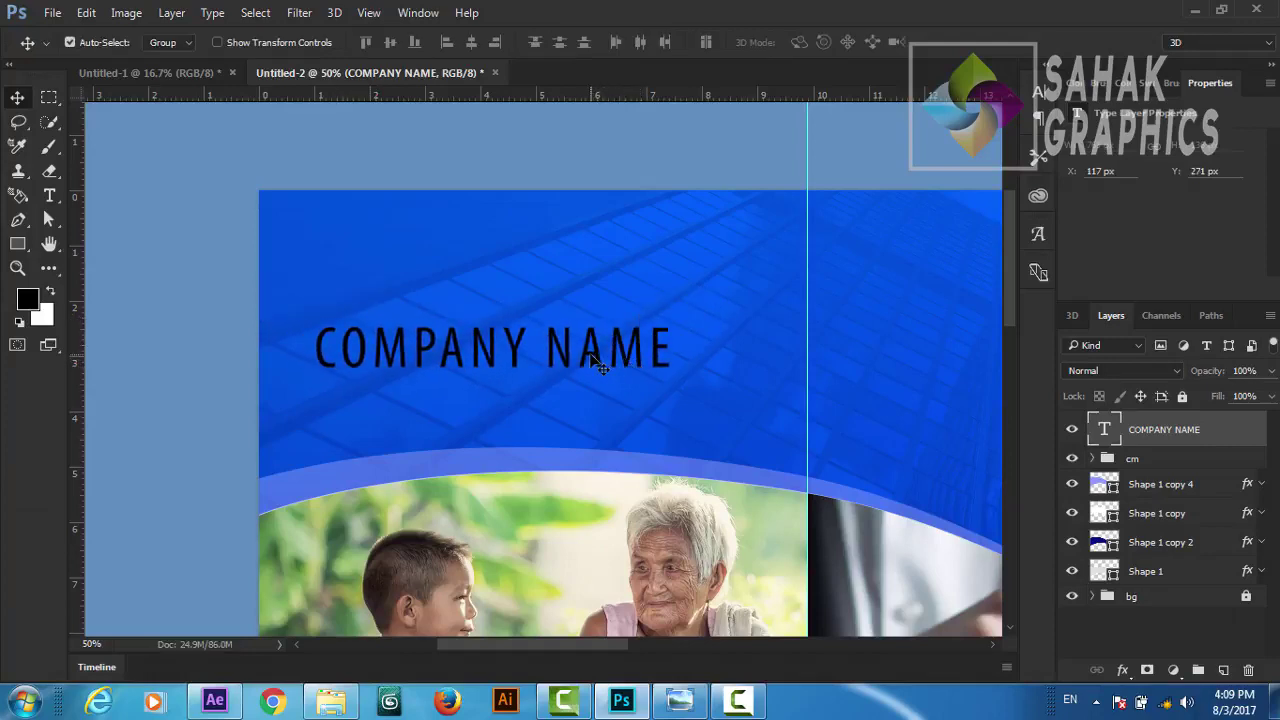
Step: Set COMPANY to the Regular font style and NAME to Bold
double_click(598, 365)
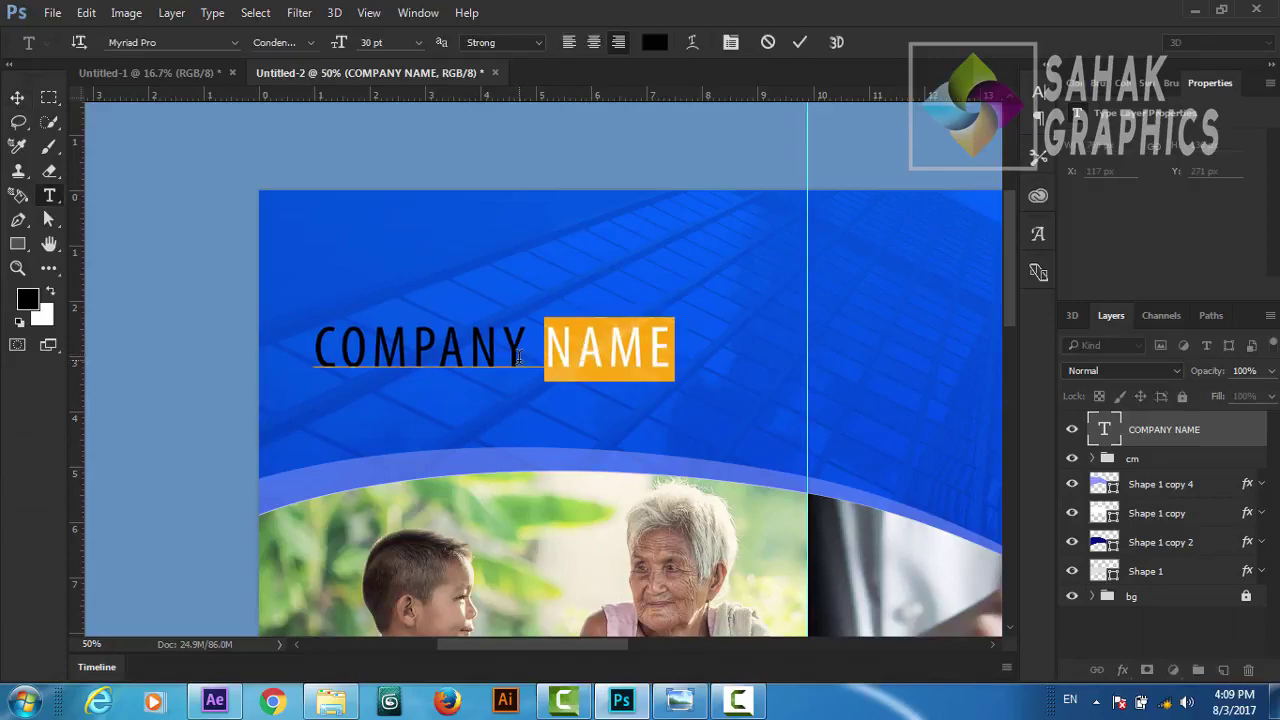
drag(518, 357, 261, 358)
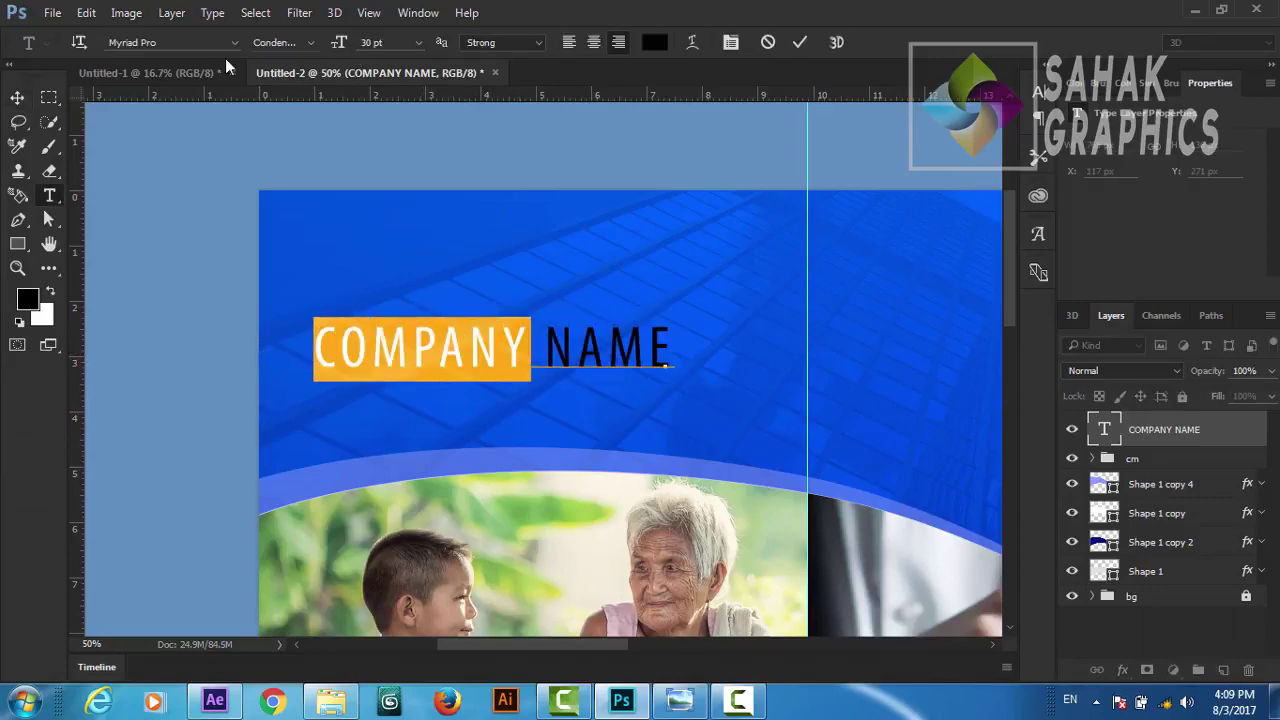
click(310, 44)
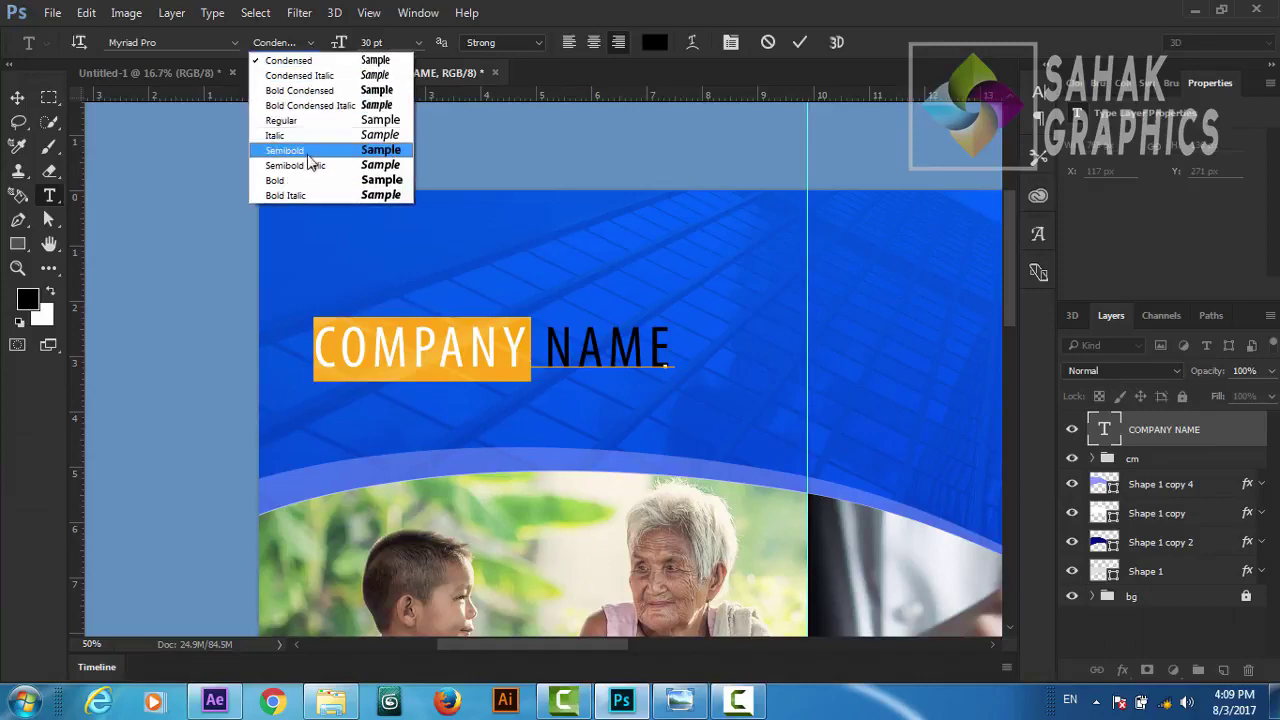
click(298, 124)
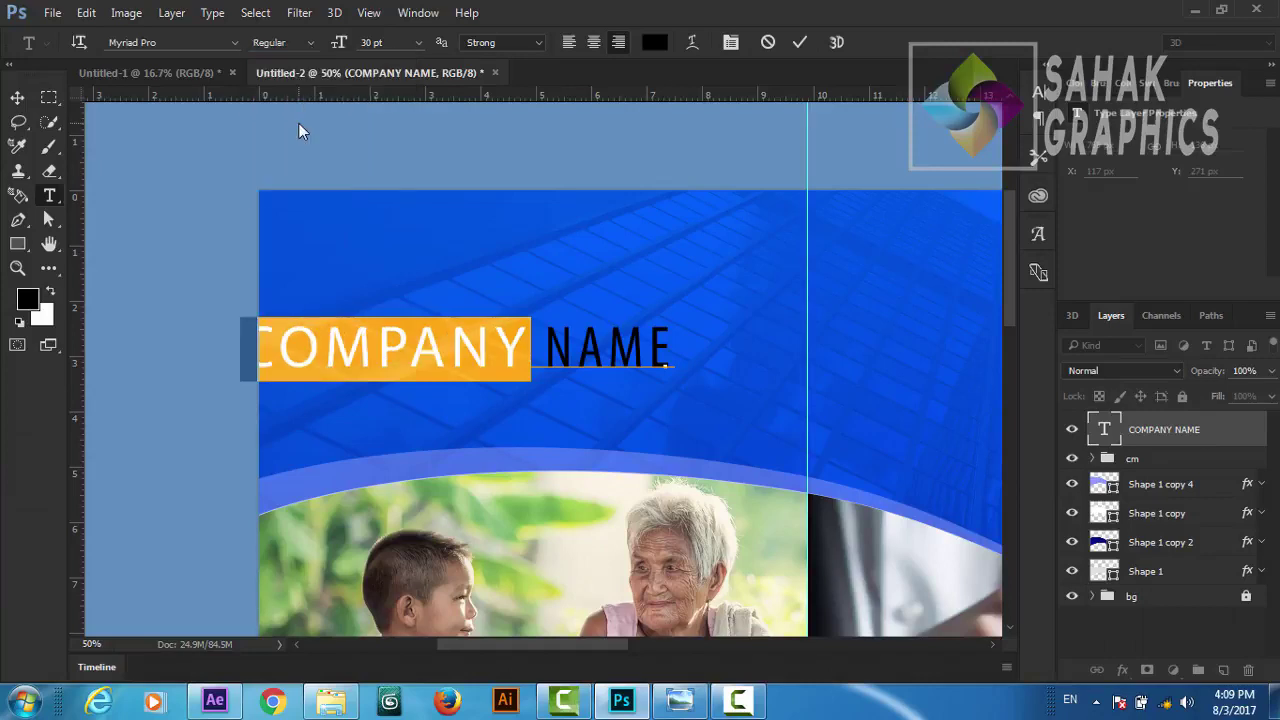
drag(545, 356, 676, 357)
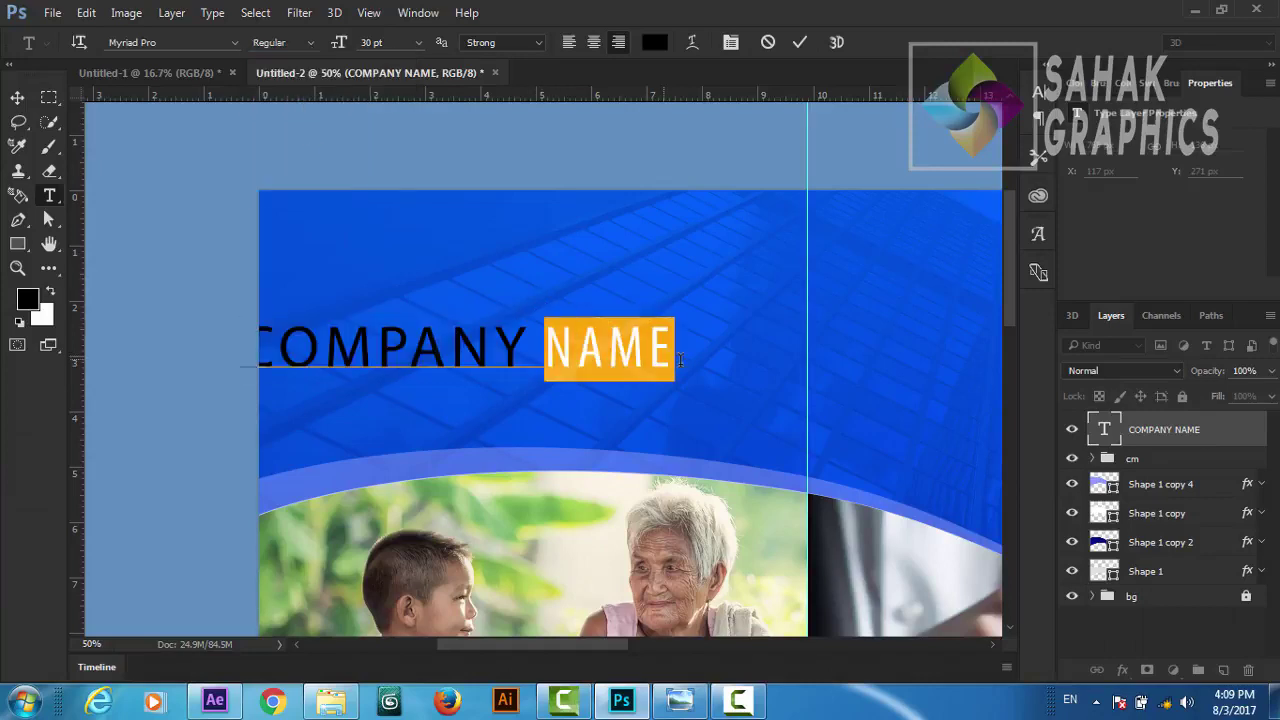
click(309, 42)
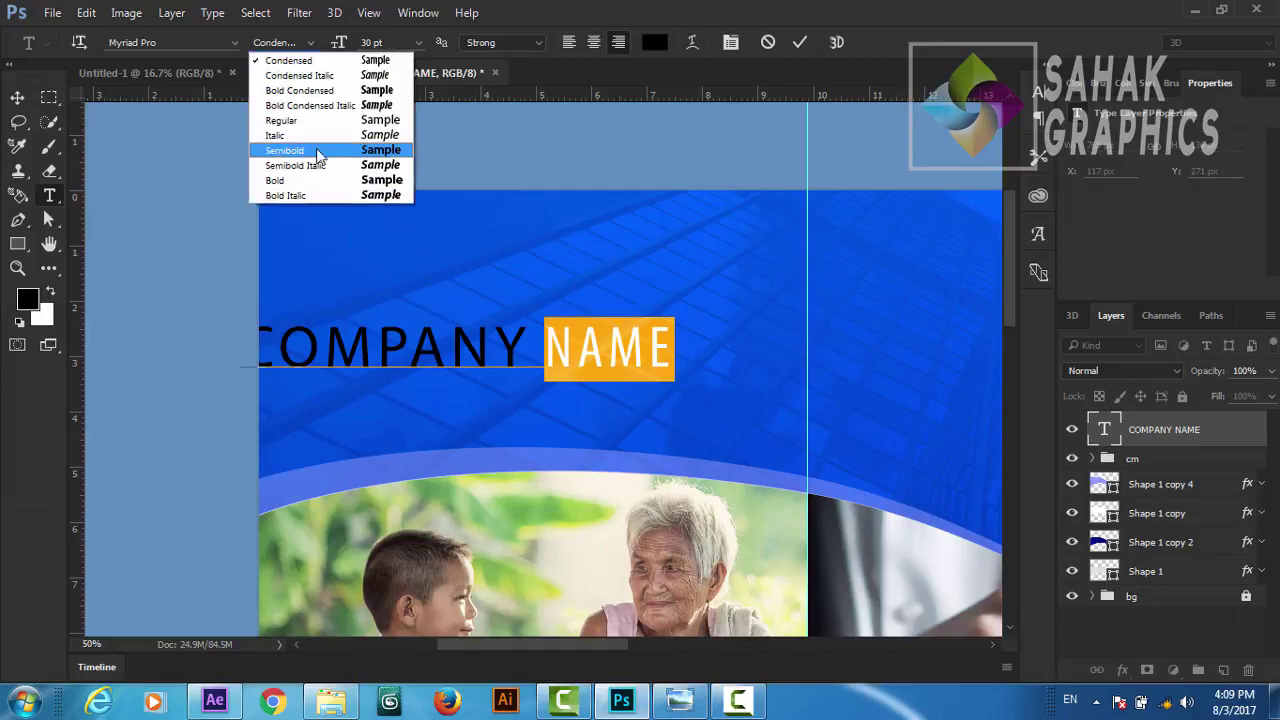
click(318, 181)
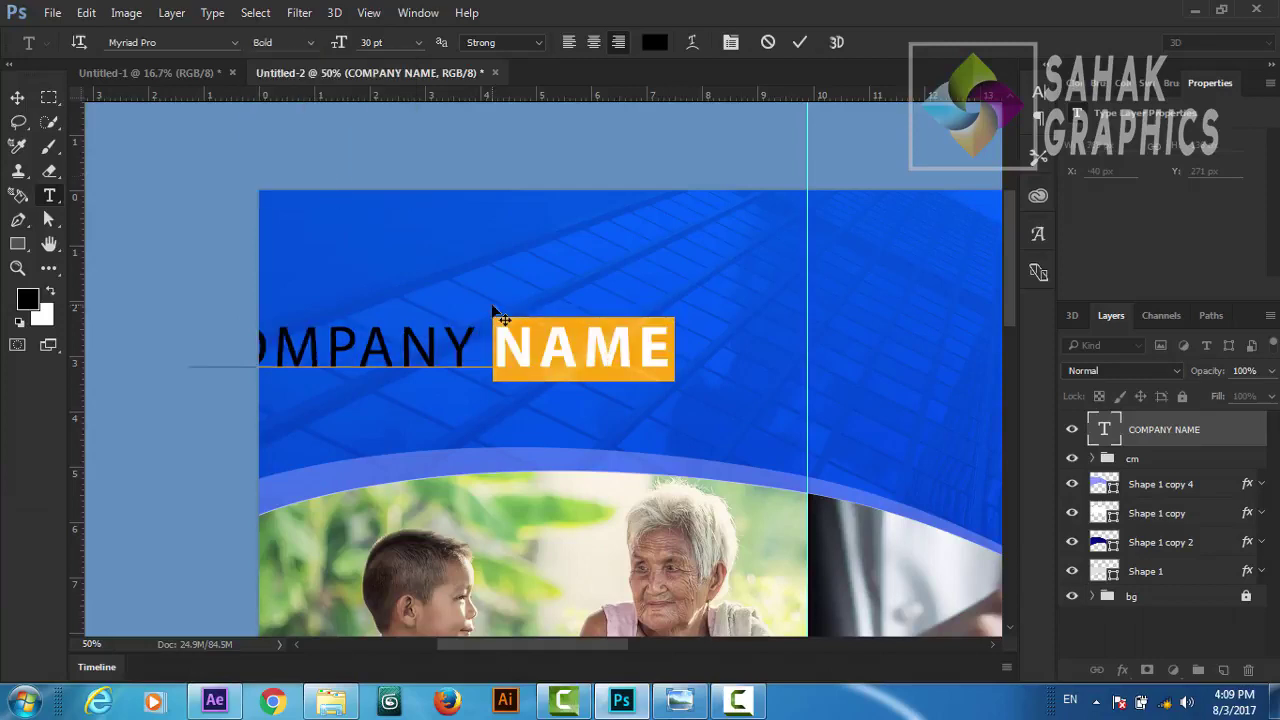
Step: Tighten the whole heading's tracking to 10 and commit the text
key(ctrl+Return)
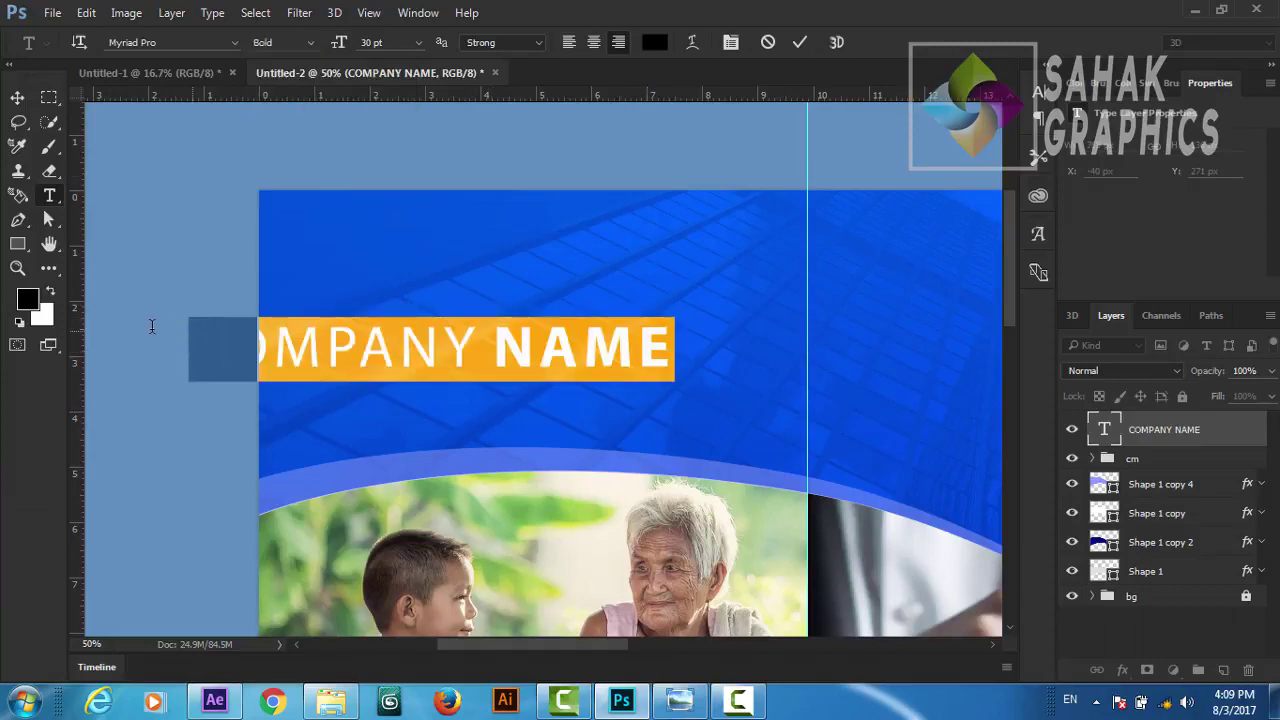
click(731, 43)
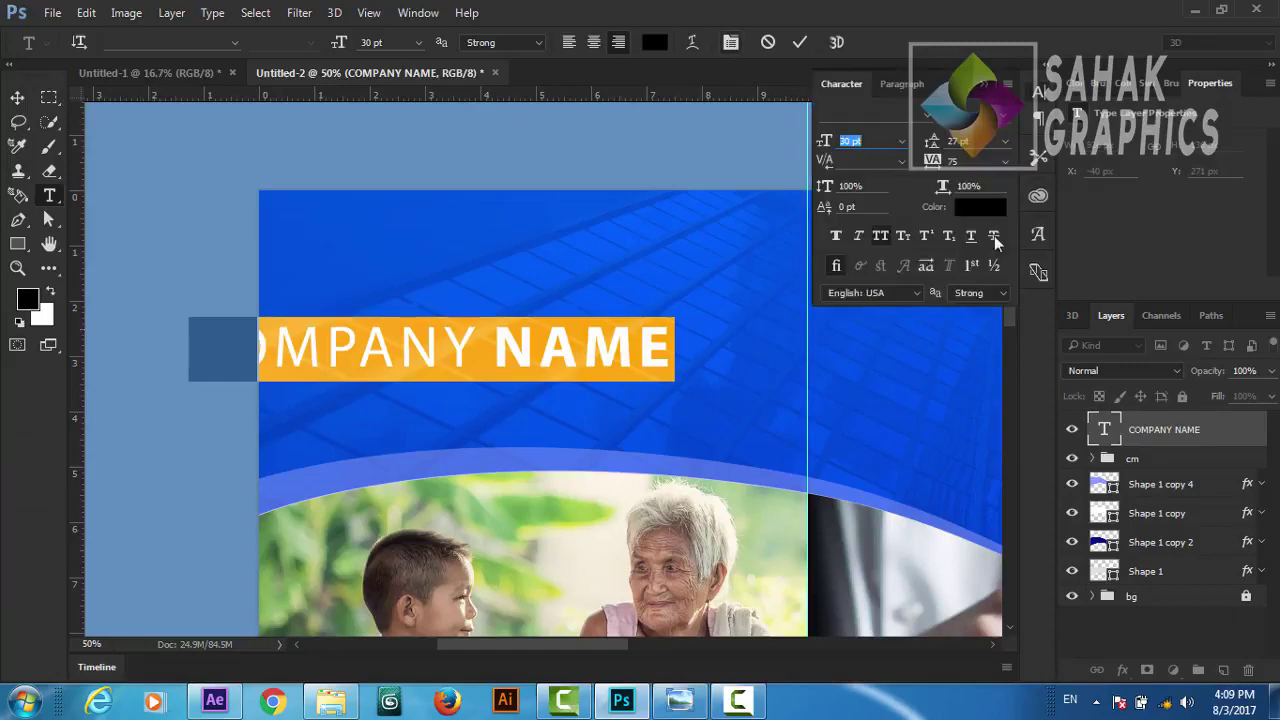
click(1007, 161)
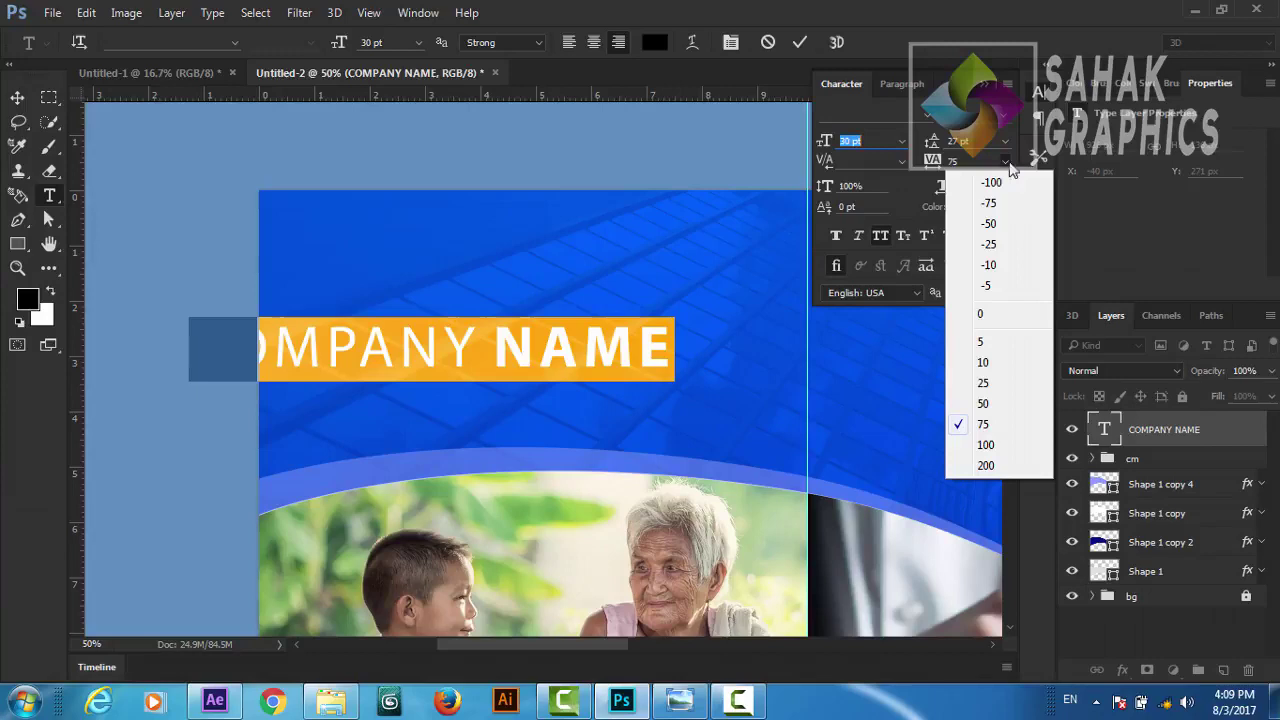
click(985, 362)
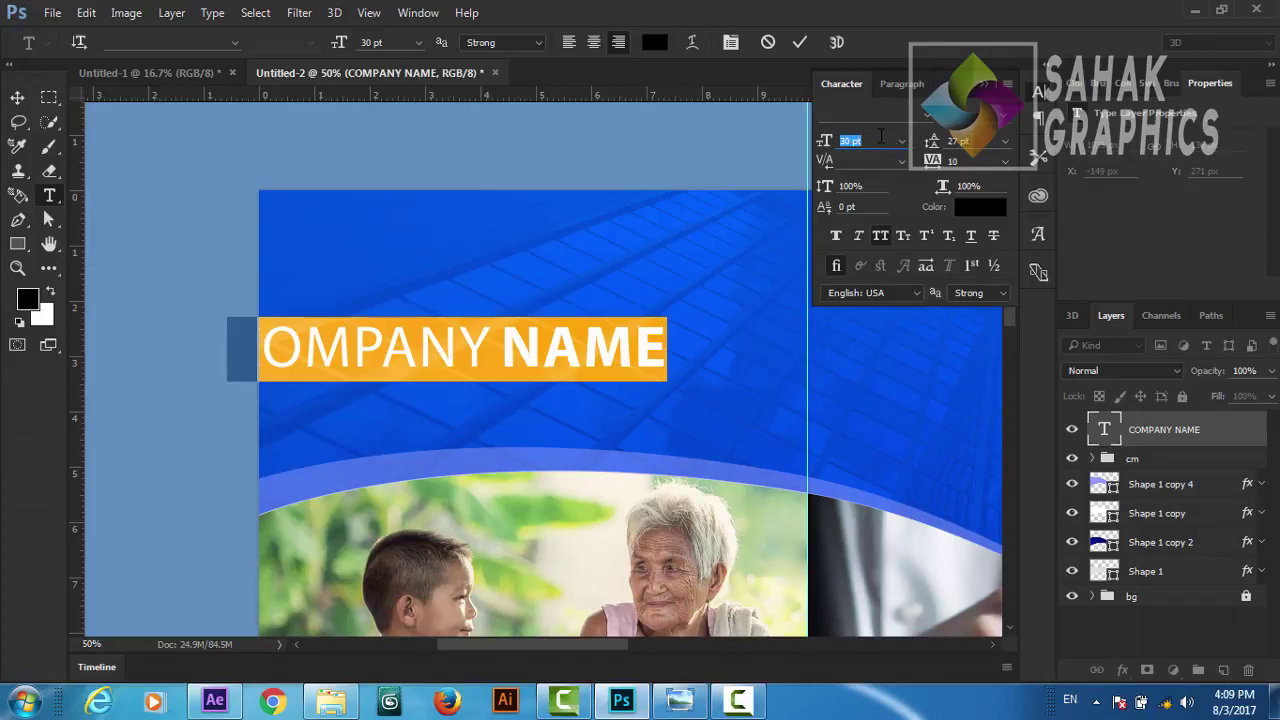
click(800, 43)
Step: Move the COMPANY NAME heading further right and higher on the blue area
key(v)
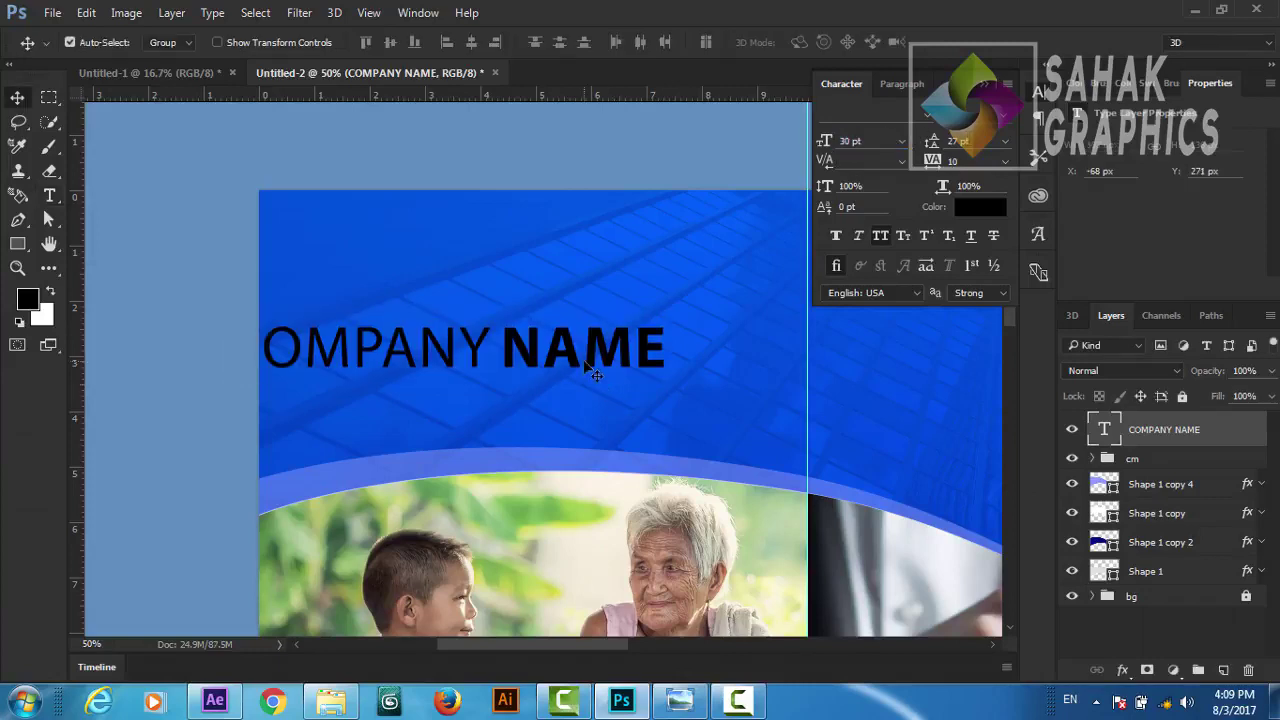
drag(576, 366, 640, 383)
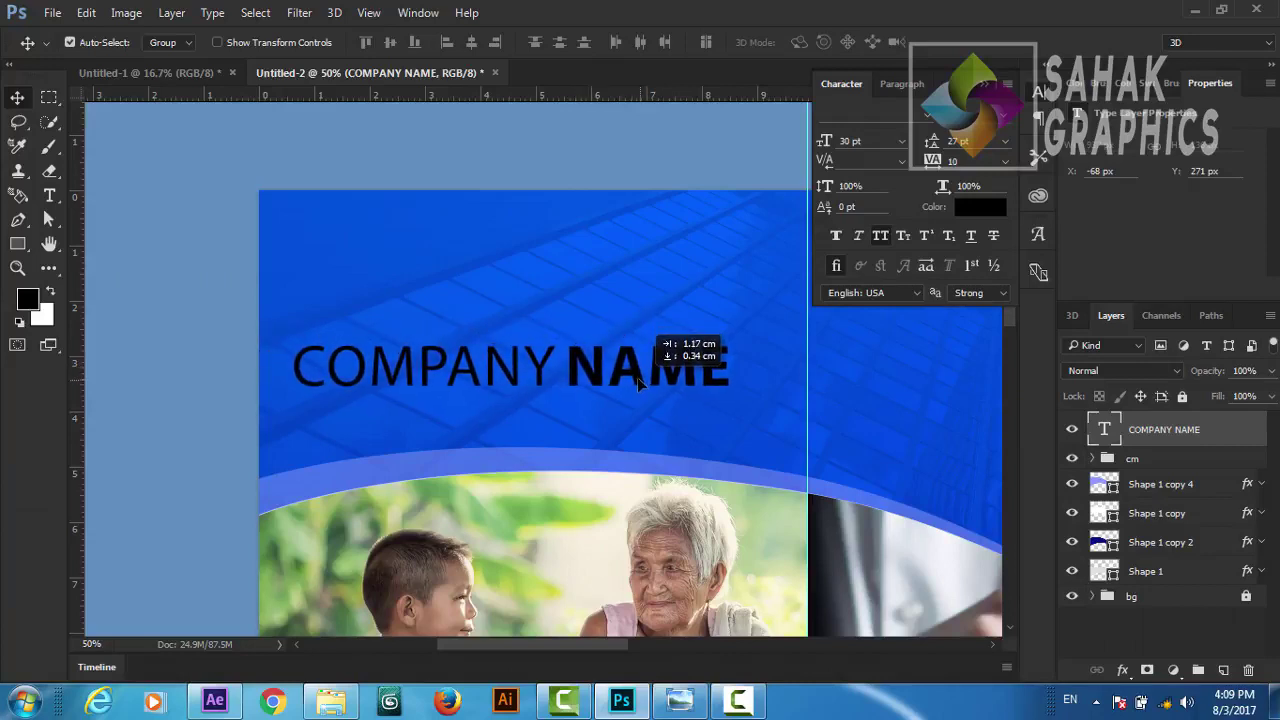
mouse_move(640, 383)
mouse_down()
mouse_move(663, 345)
mouse_move(657, 354)
mouse_up()
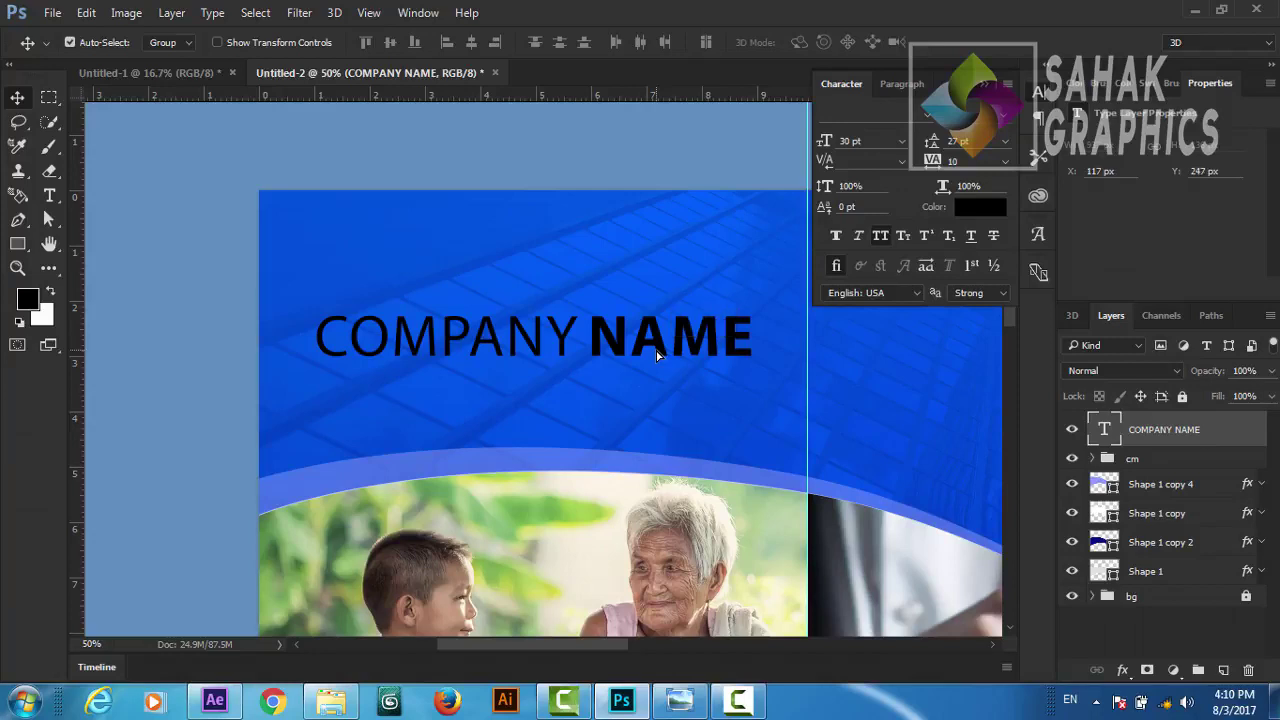
Step: Add a 'SUBTITLE' text line below the heading at 12 pt with tracking 75
click(49, 195)
click(548, 390)
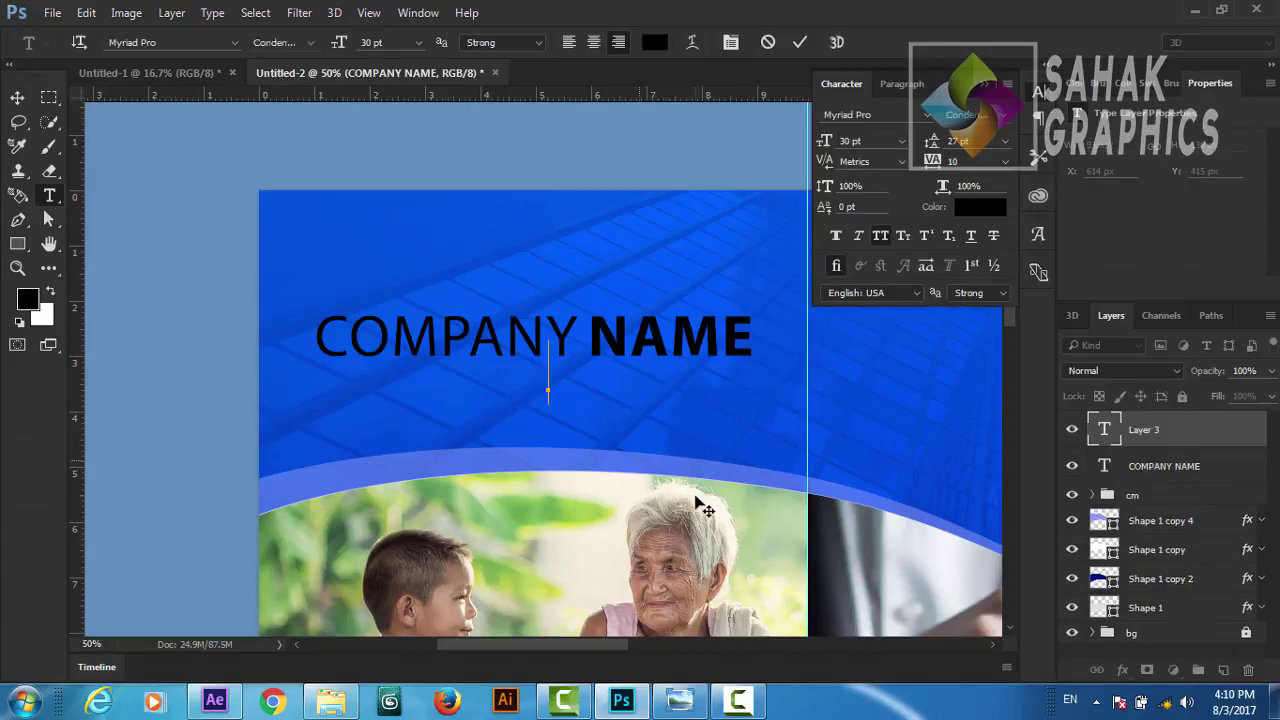
text(SU)
text(B)
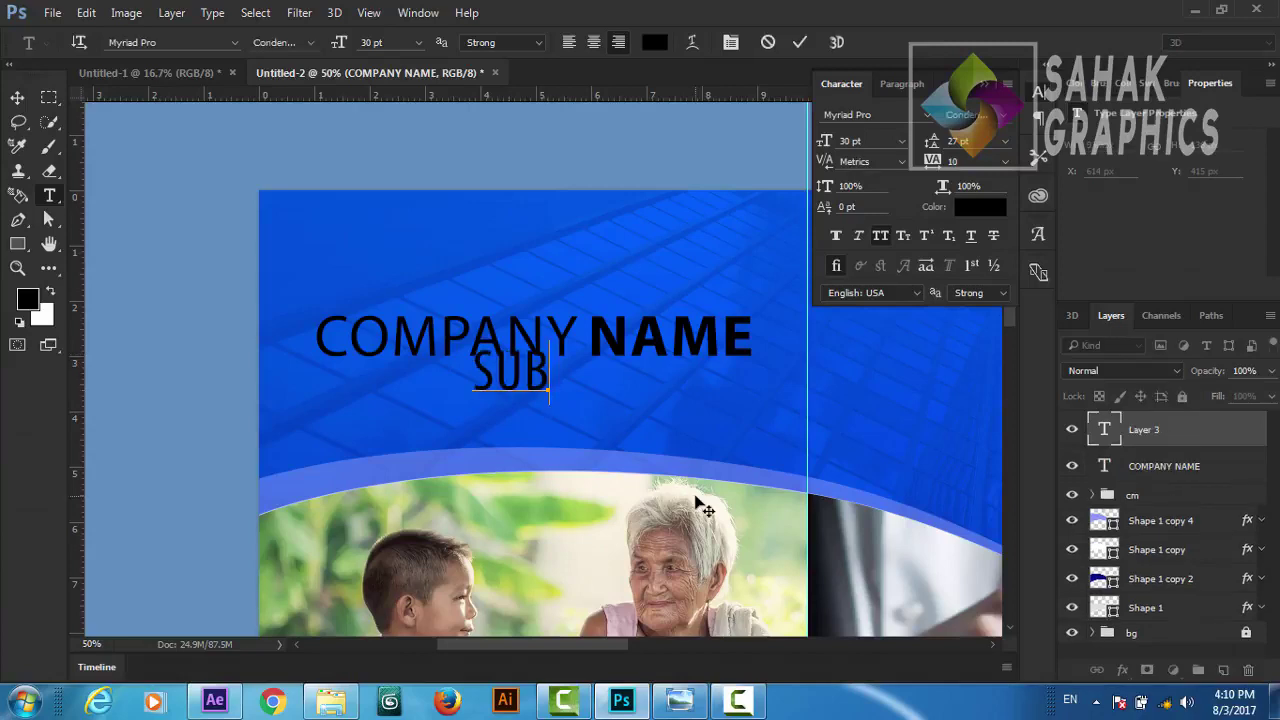
text(TITLE)
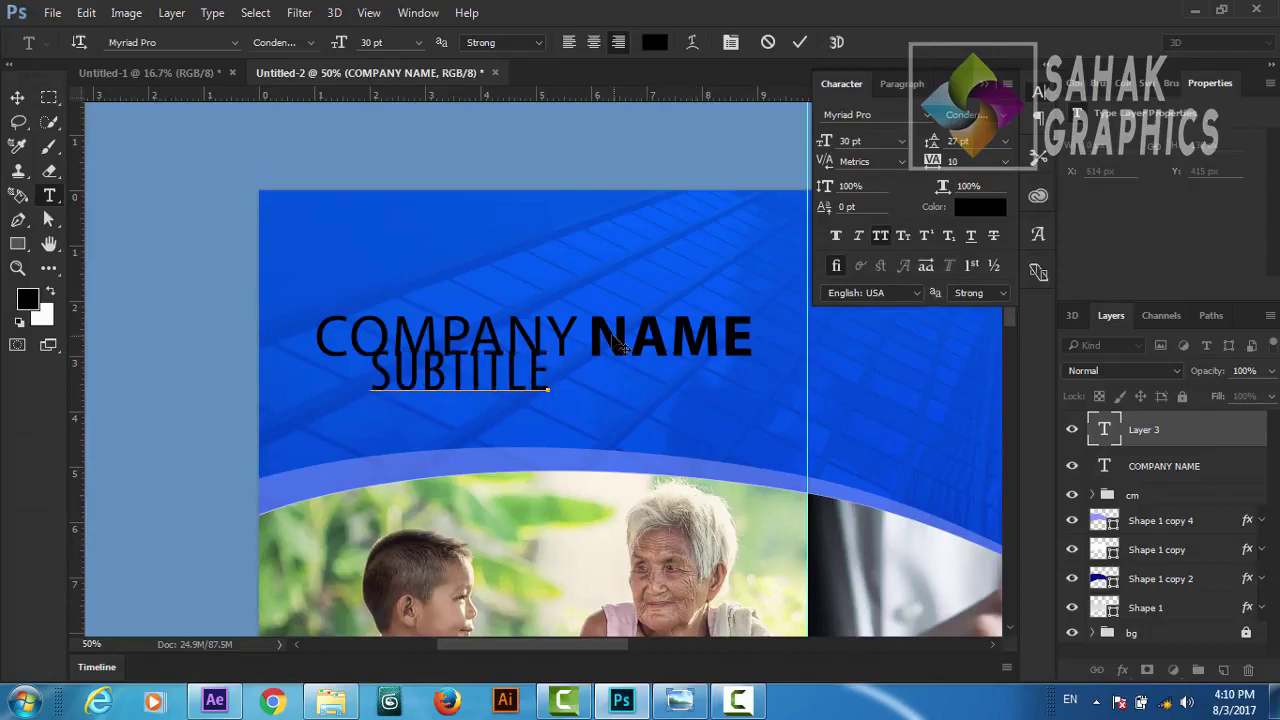
drag(550, 380, 365, 370)
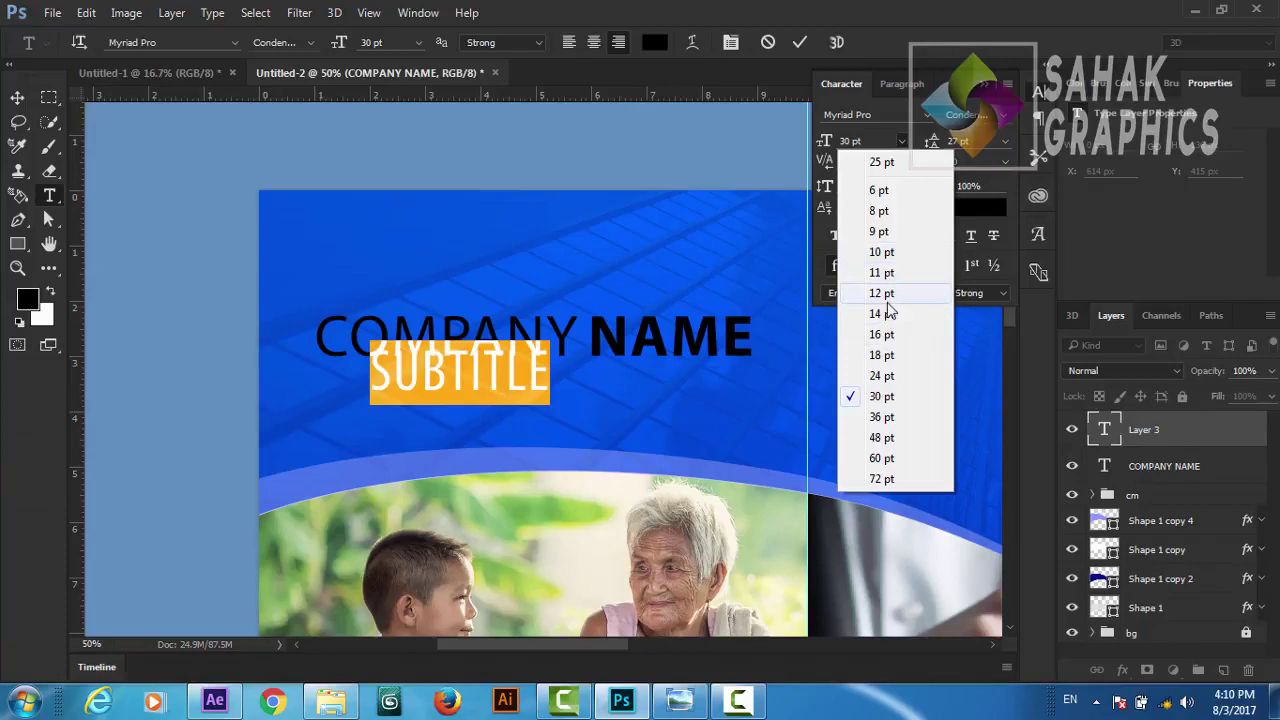
click(886, 295)
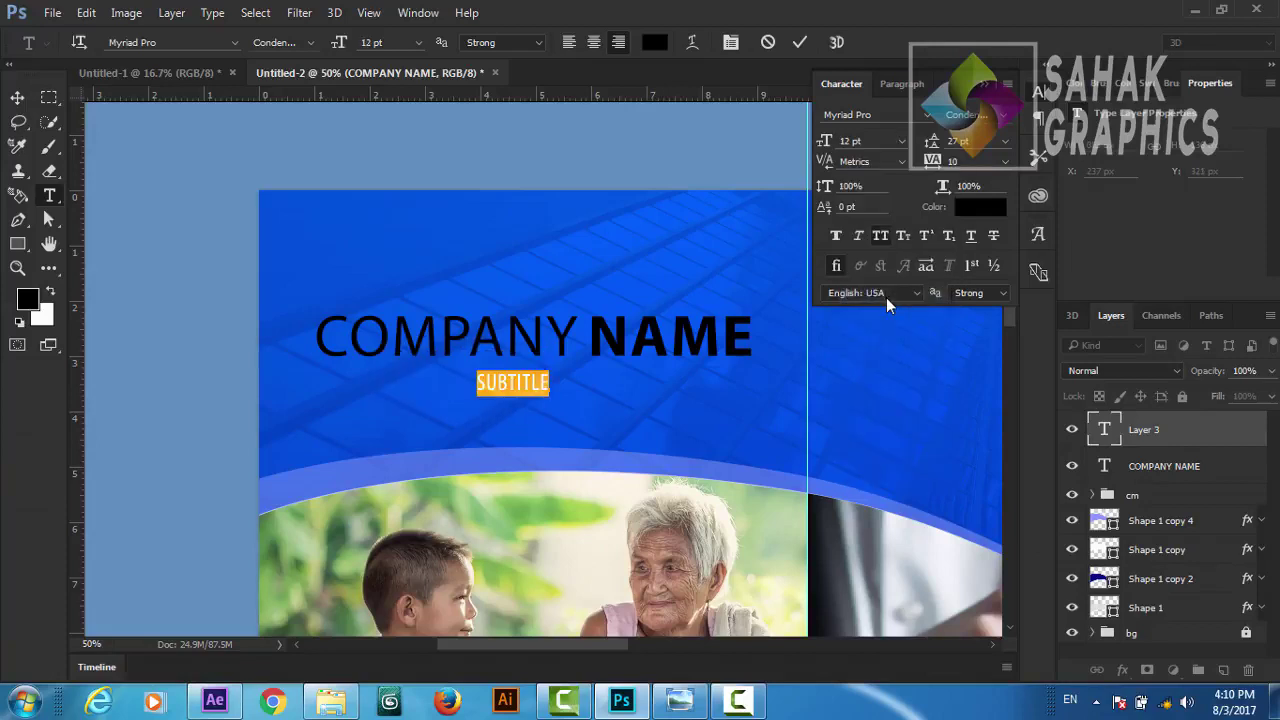
click(1005, 162)
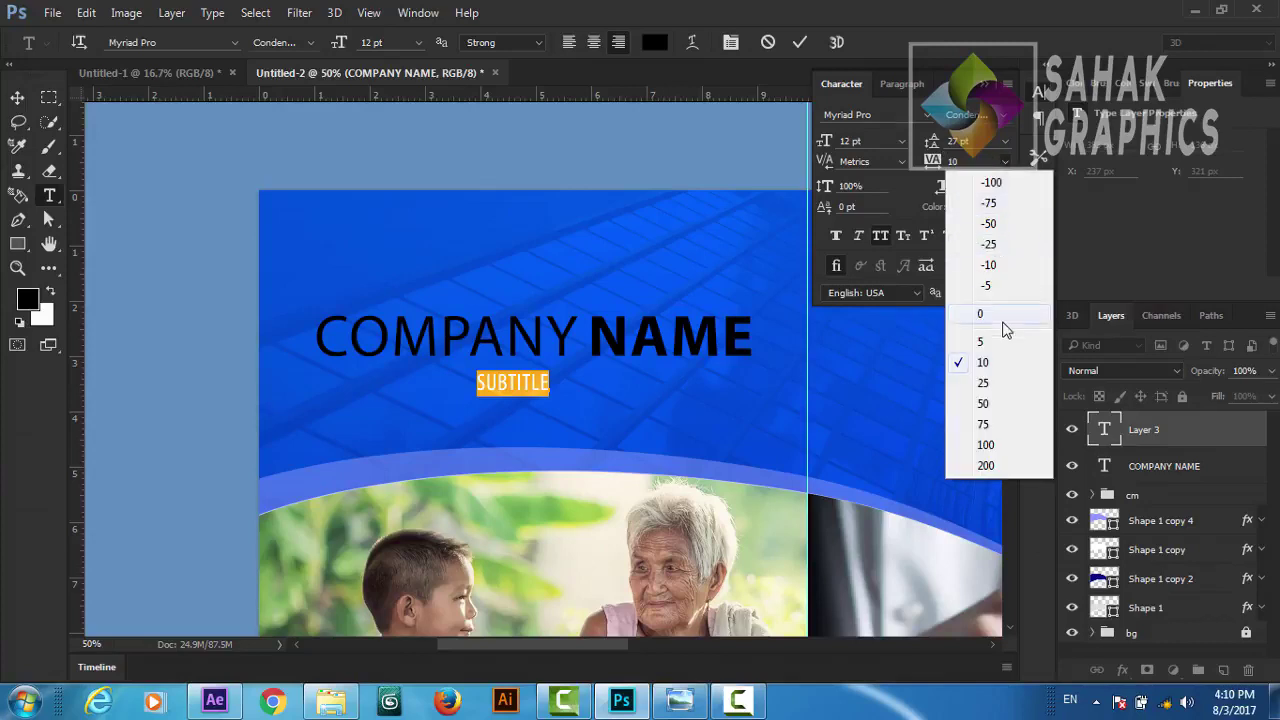
click(988, 424)
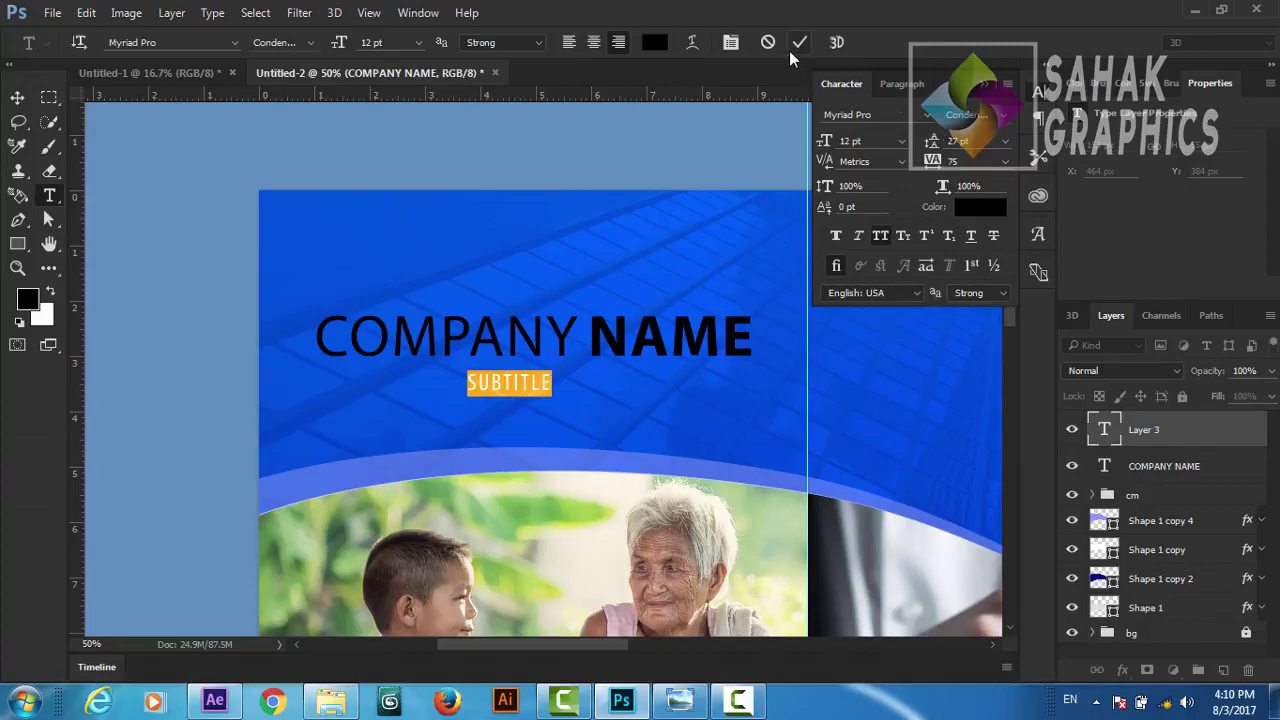
Step: Colour the SUBTITLE text a dark navy blue
click(655, 43)
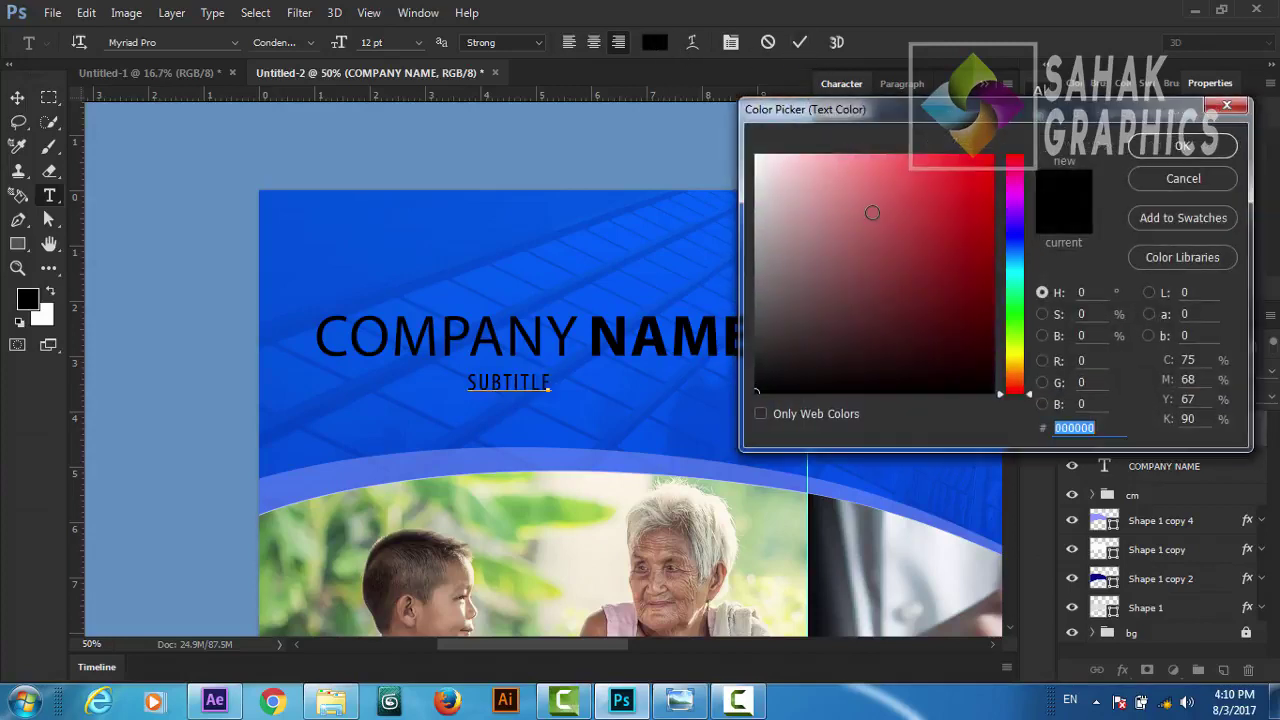
click(521, 247)
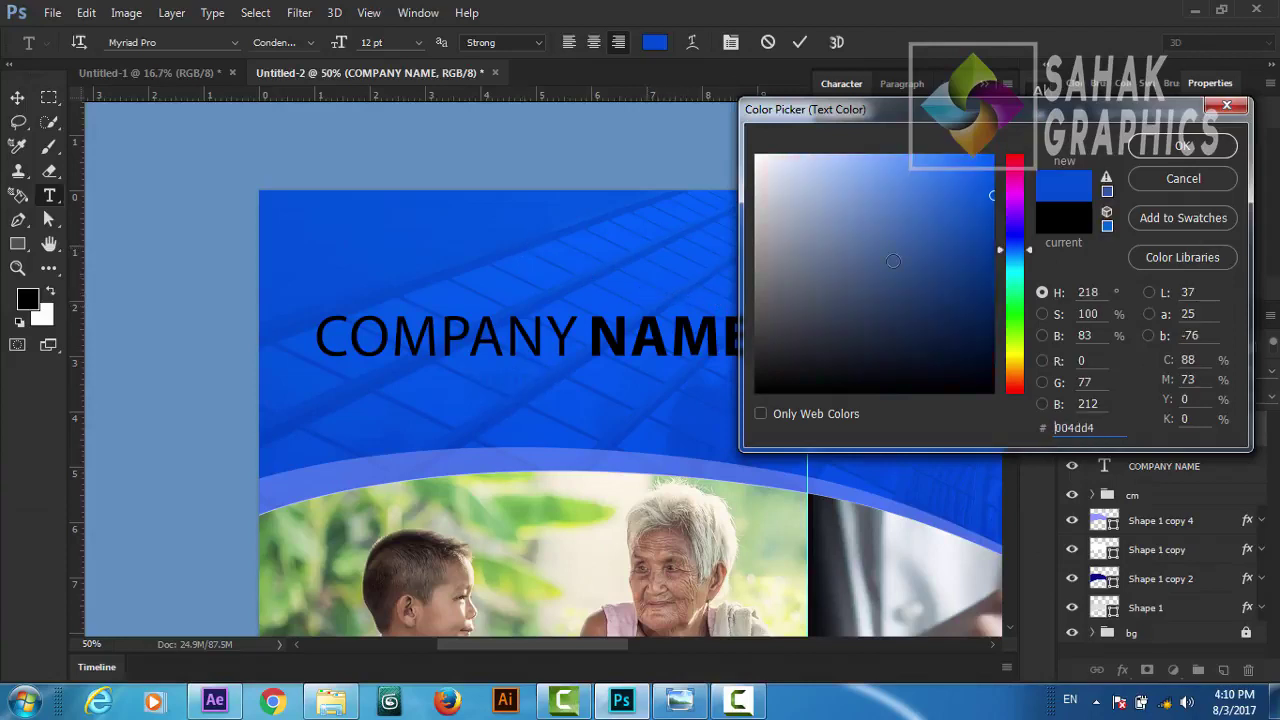
drag(981, 291, 996, 313)
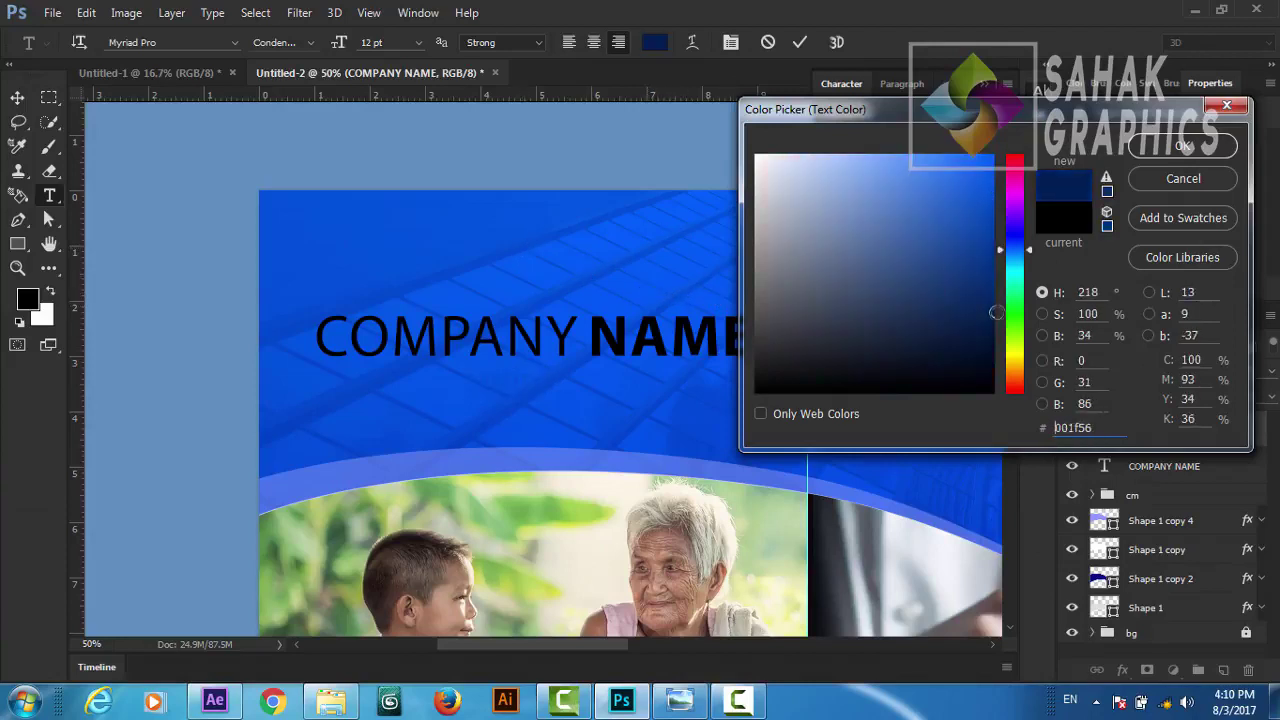
click(1183, 145)
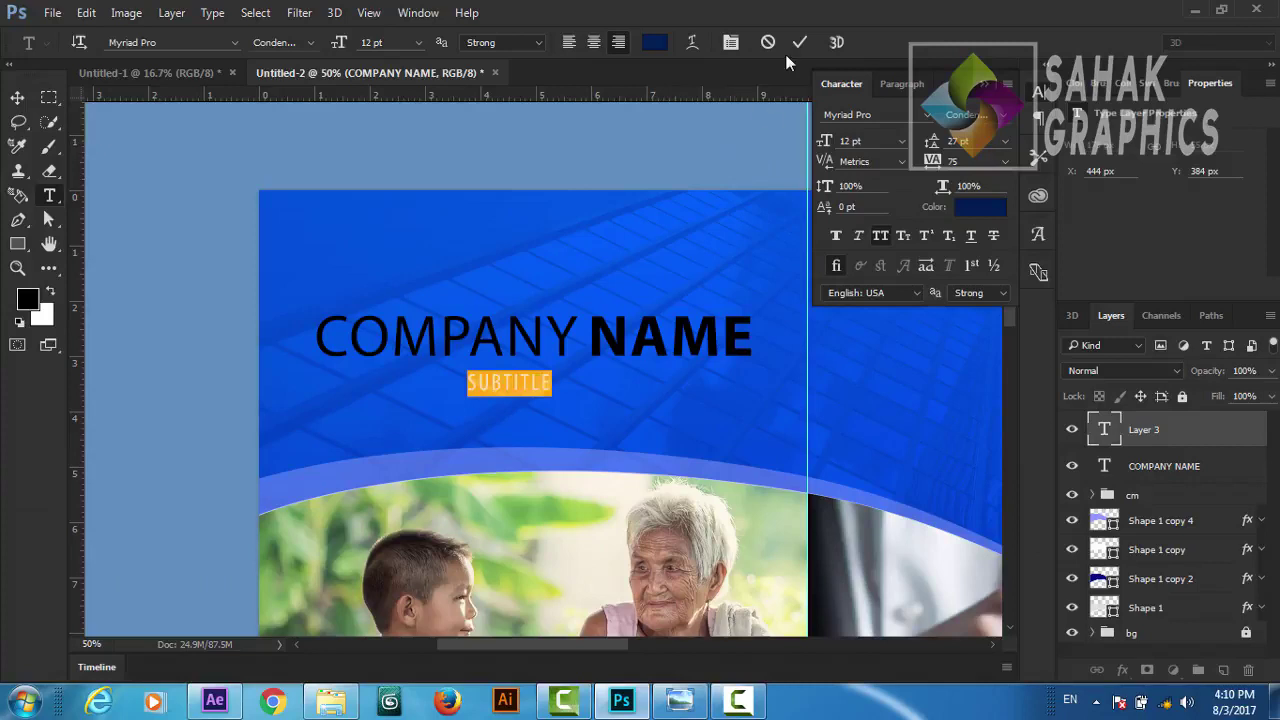
click(798, 47)
Step: Move SUBTITLE under the word NAME and enlarge it to 18 pt
key(v)
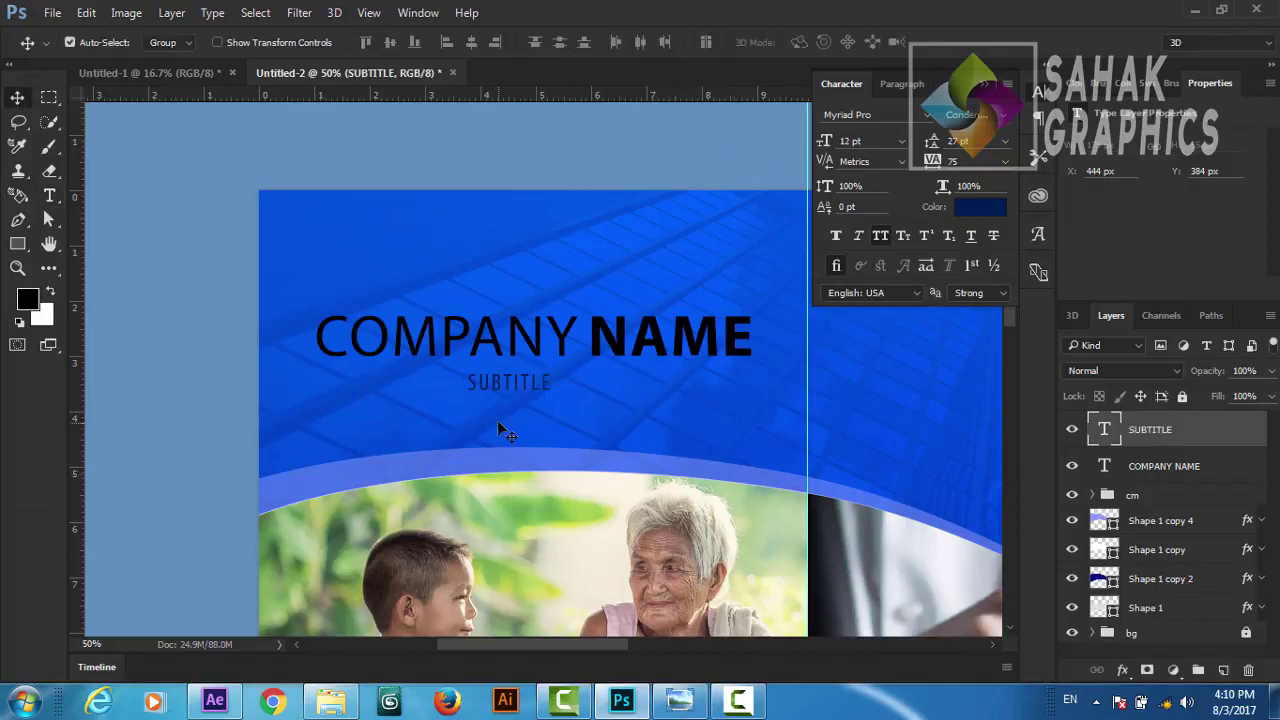
mouse_move(505, 391)
mouse_down()
mouse_move(700, 381)
mouse_move(707, 392)
mouse_move(699, 385)
mouse_up()
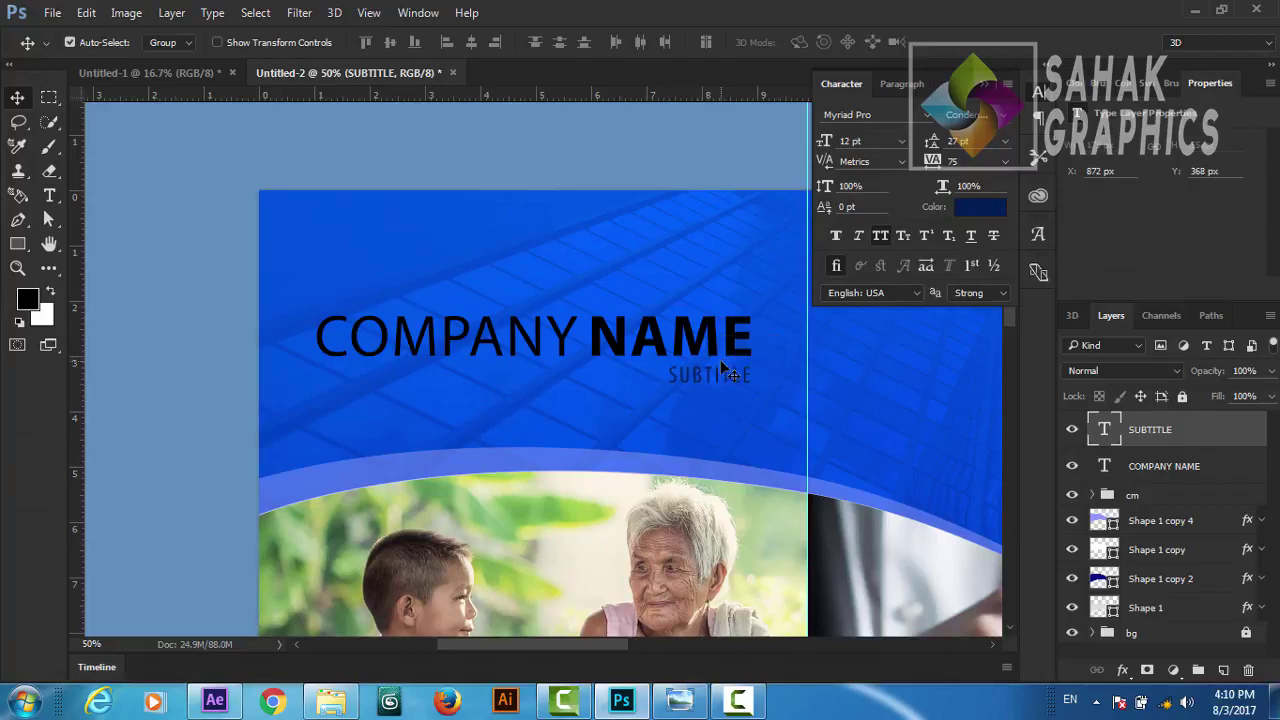
key(t)
double_click(712, 374)
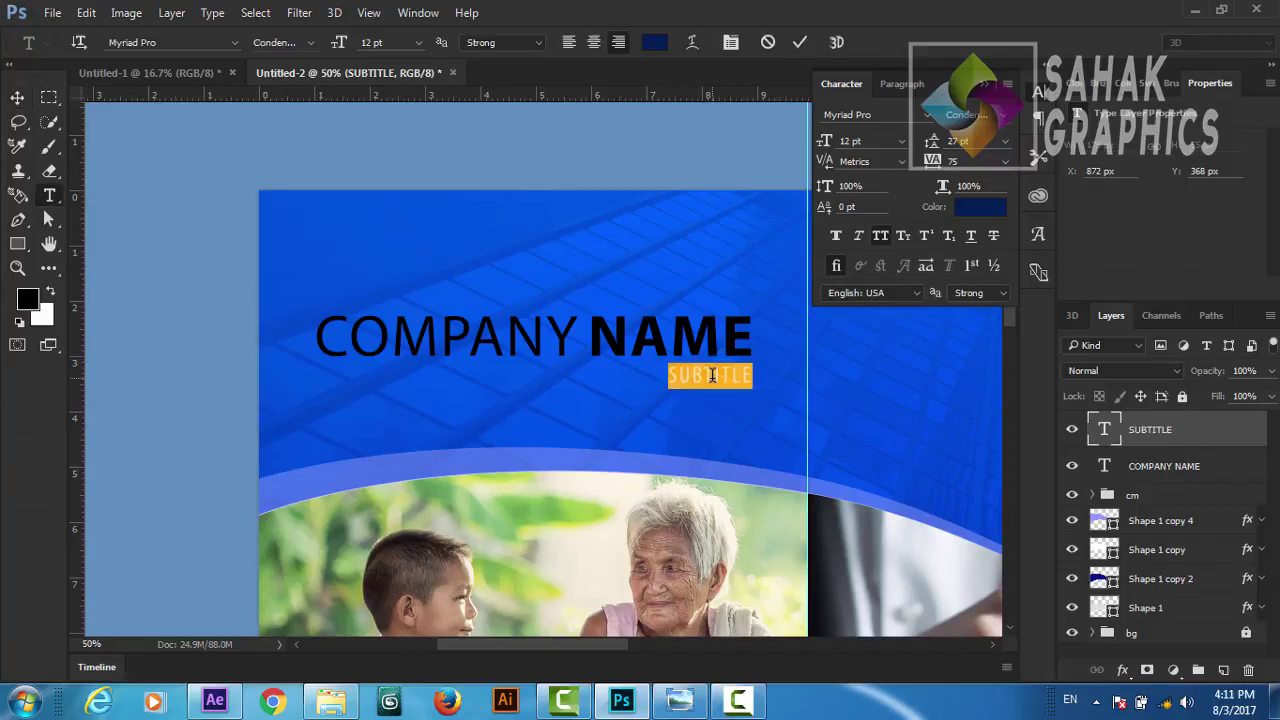
click(901, 142)
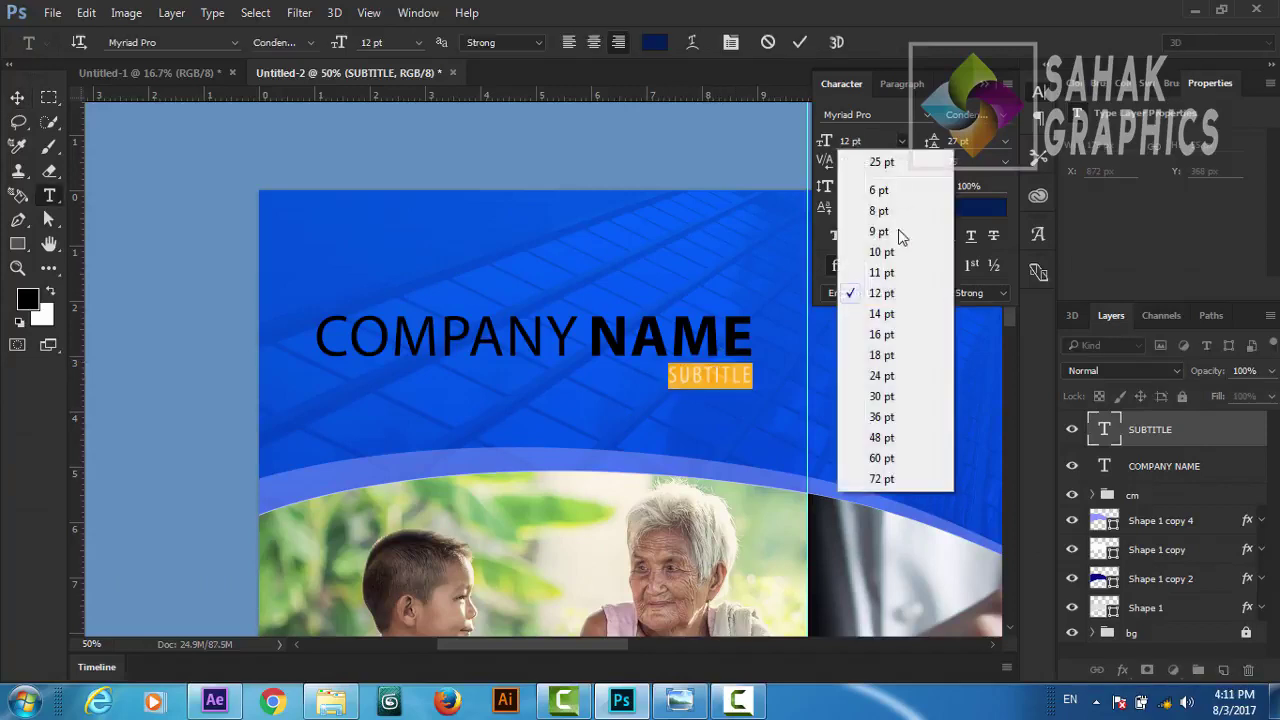
click(882, 355)
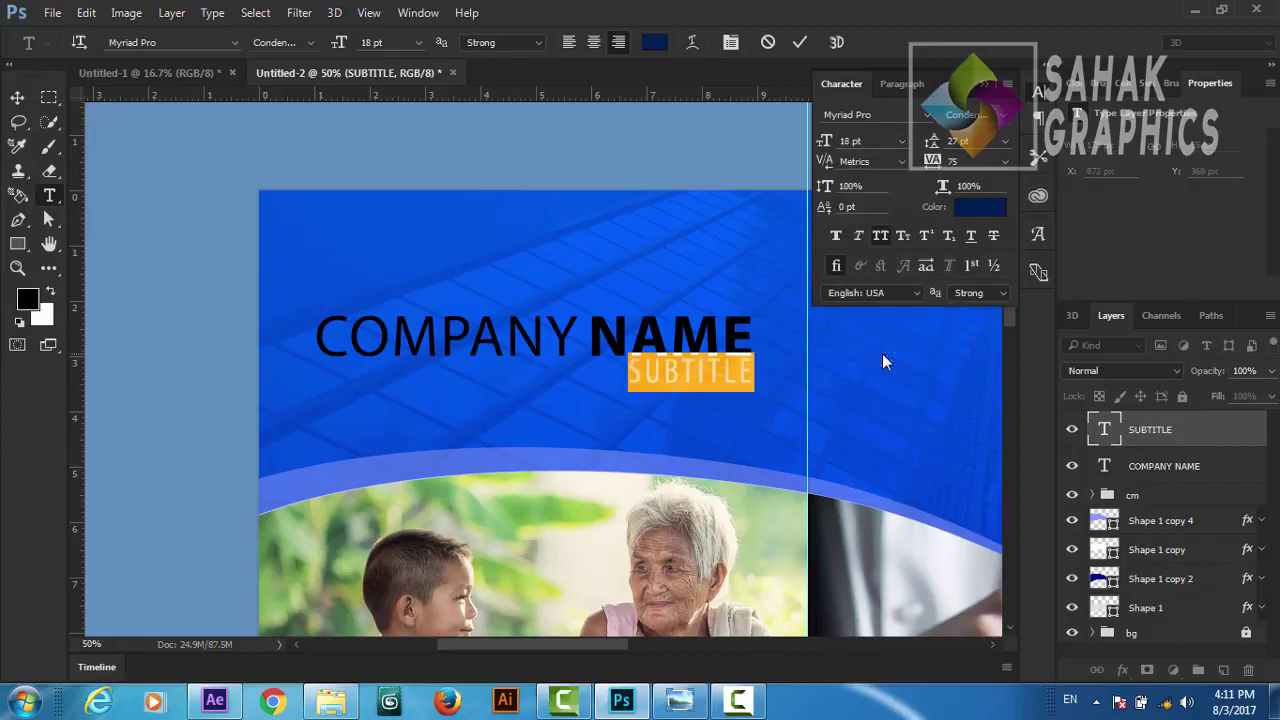
click(801, 47)
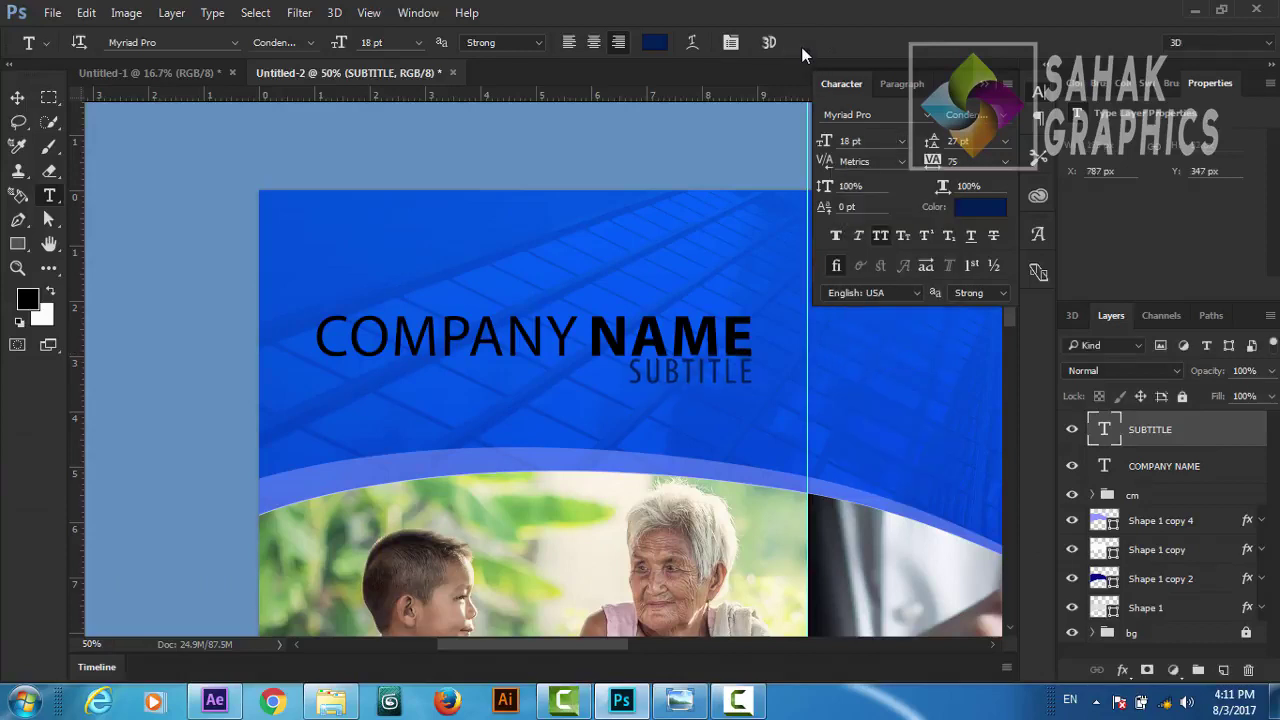
double_click(673, 340)
Step: Recolour the entire COMPANY NAME heading pale grey #eeeeee, then zoom out
key(ctrl+a)
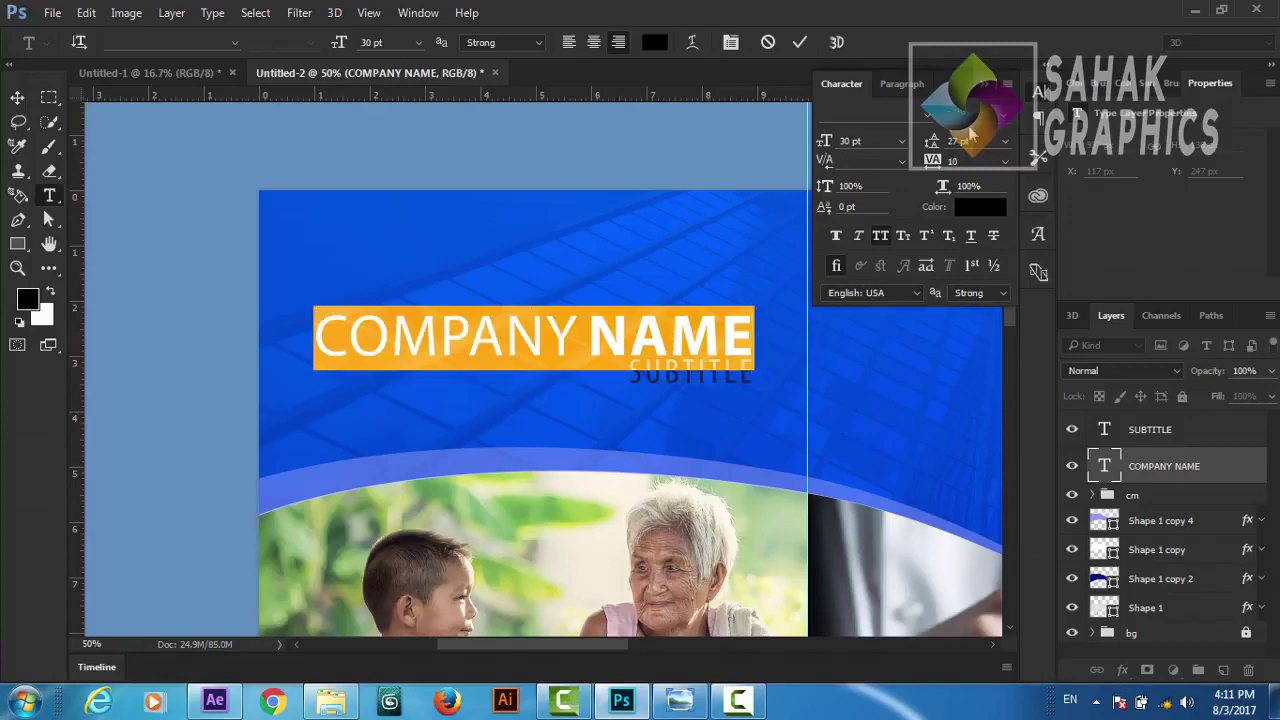
click(978, 207)
drag(758, 248, 756, 170)
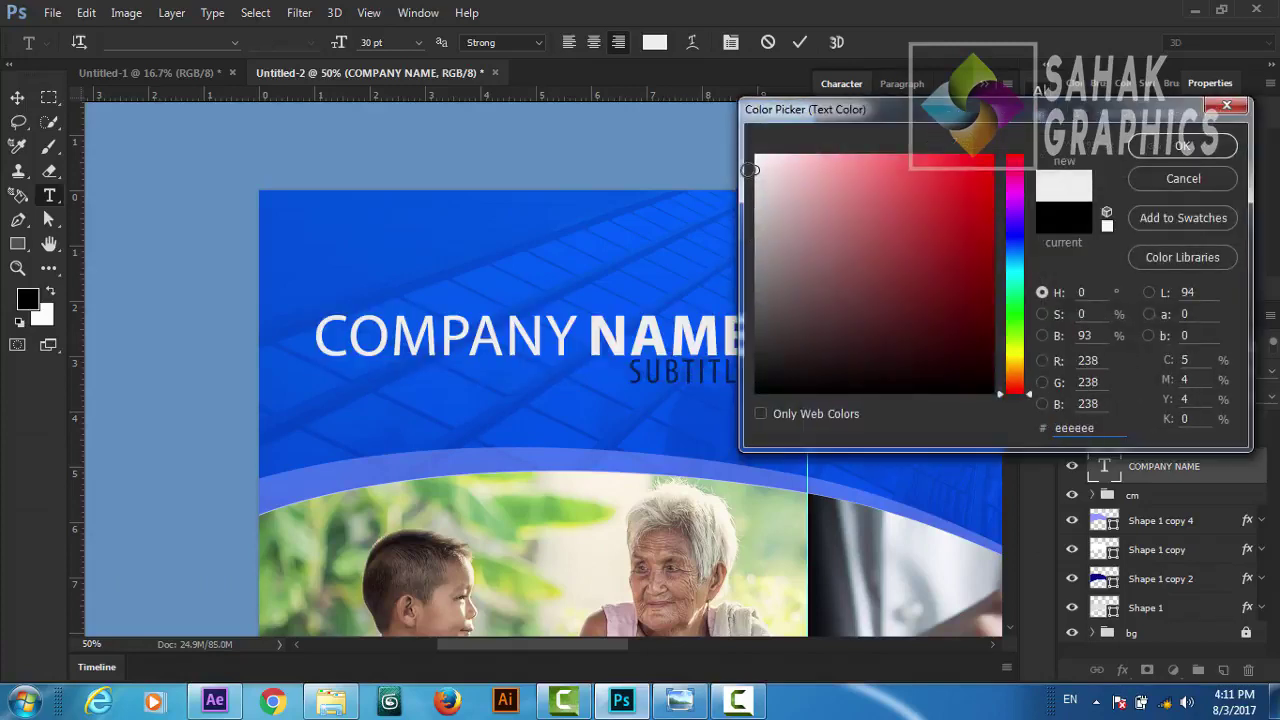
click(1150, 145)
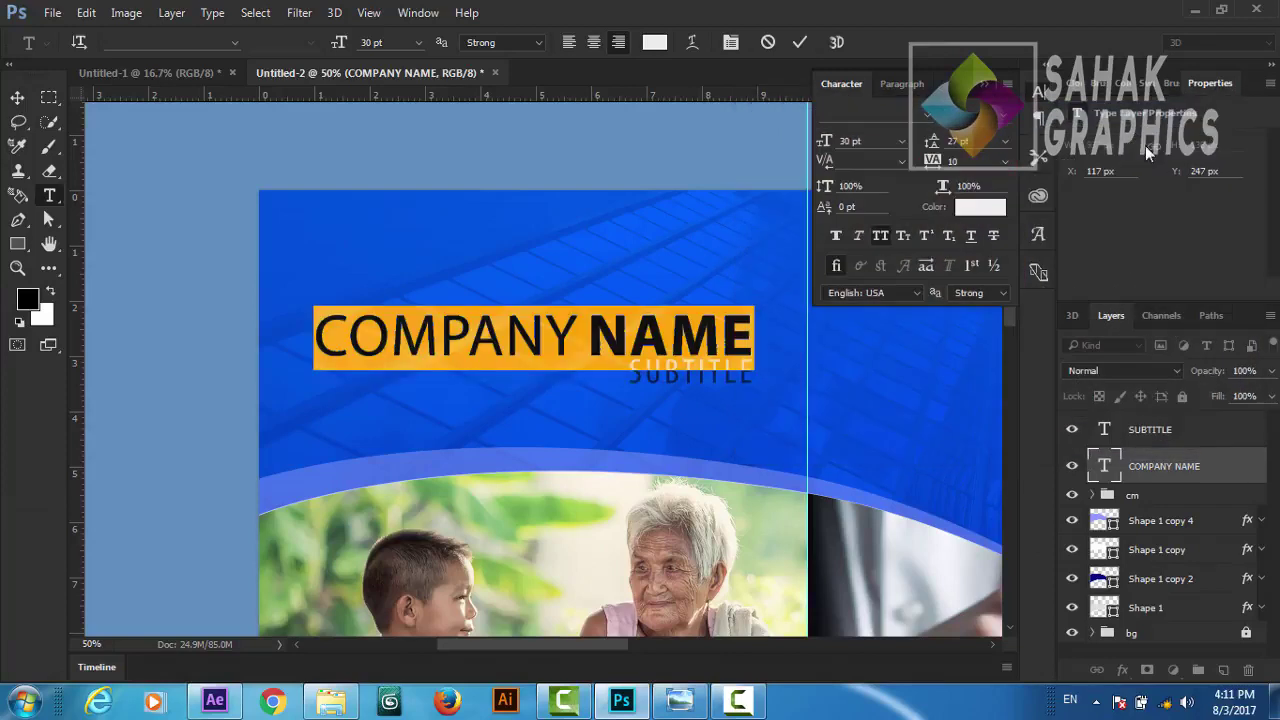
click(801, 42)
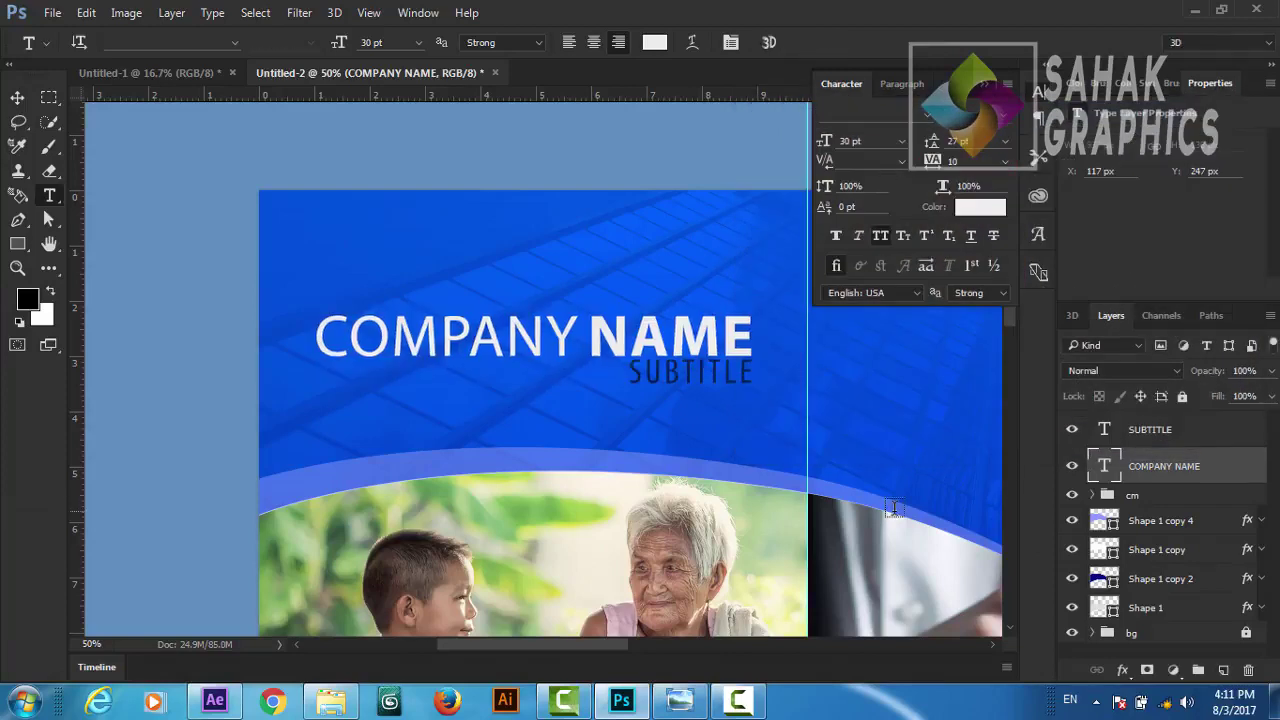
click(985, 90)
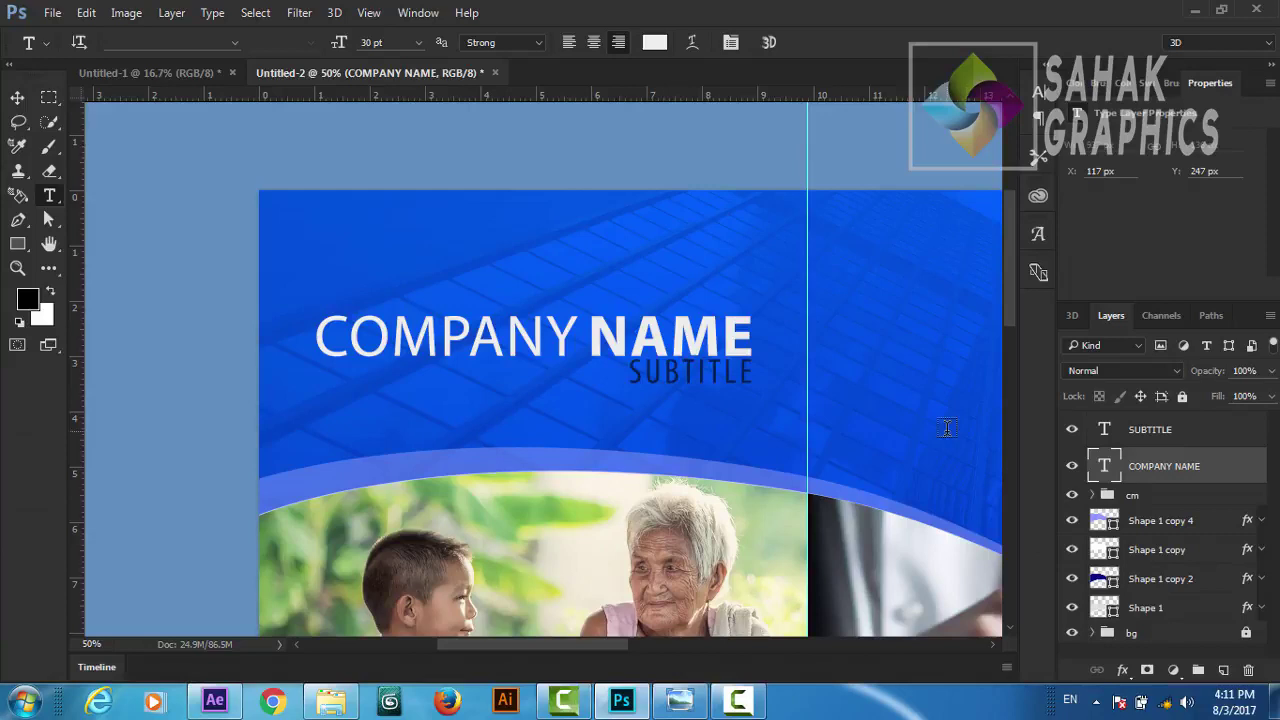
key(ctrl+minus)
key(ctrl+minus)
key(ctrl+minus)
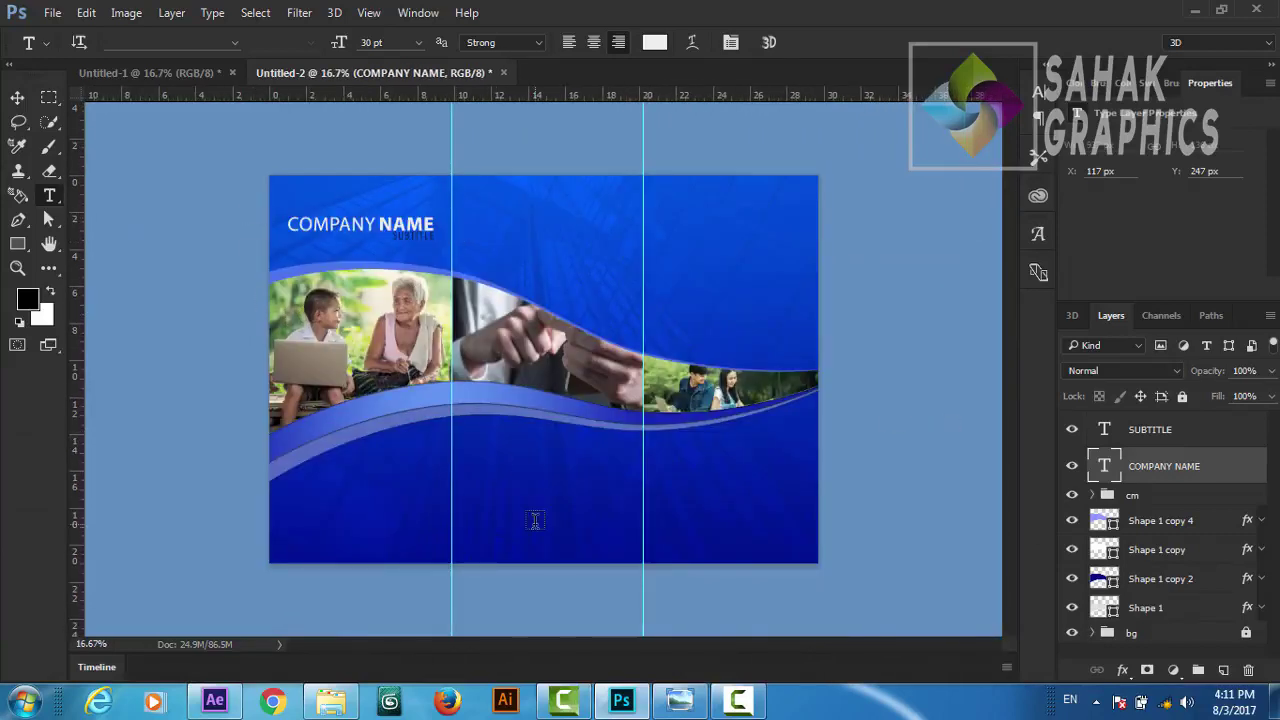
Step: Draw a small square on the centre panel with no stroke and #004fec blue fill
click(17, 246)
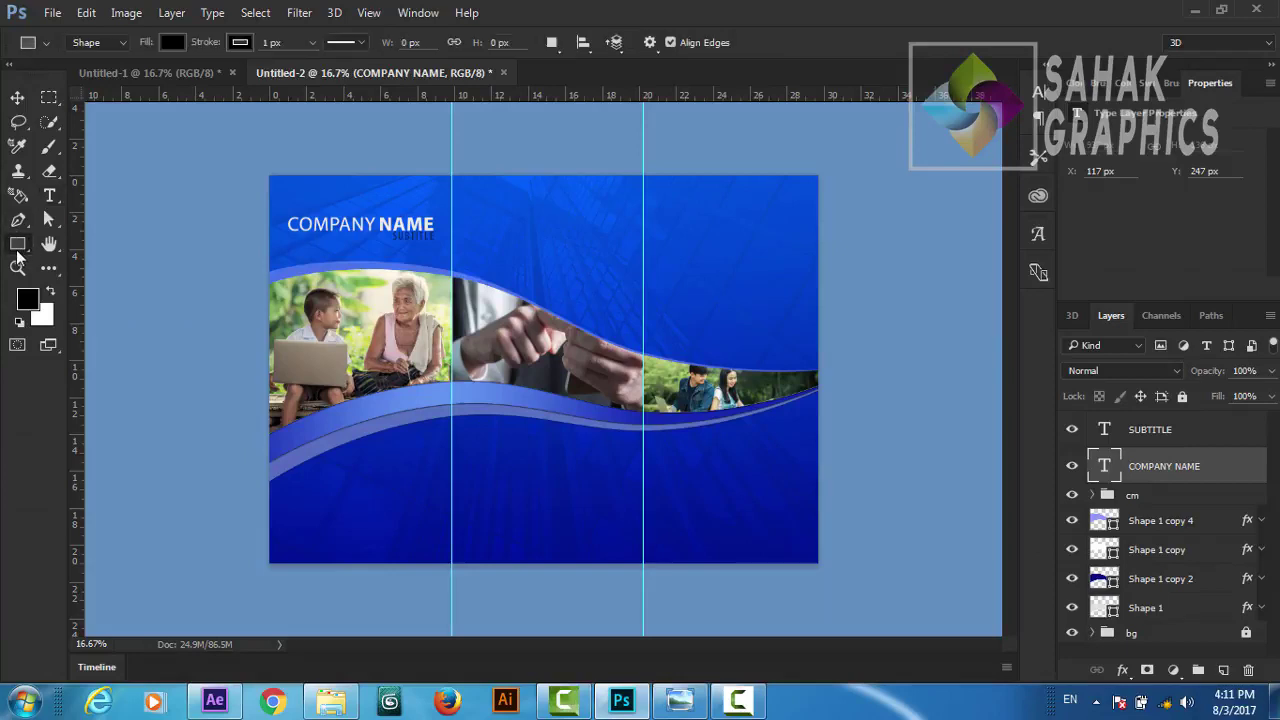
drag(502, 462, 563, 513)
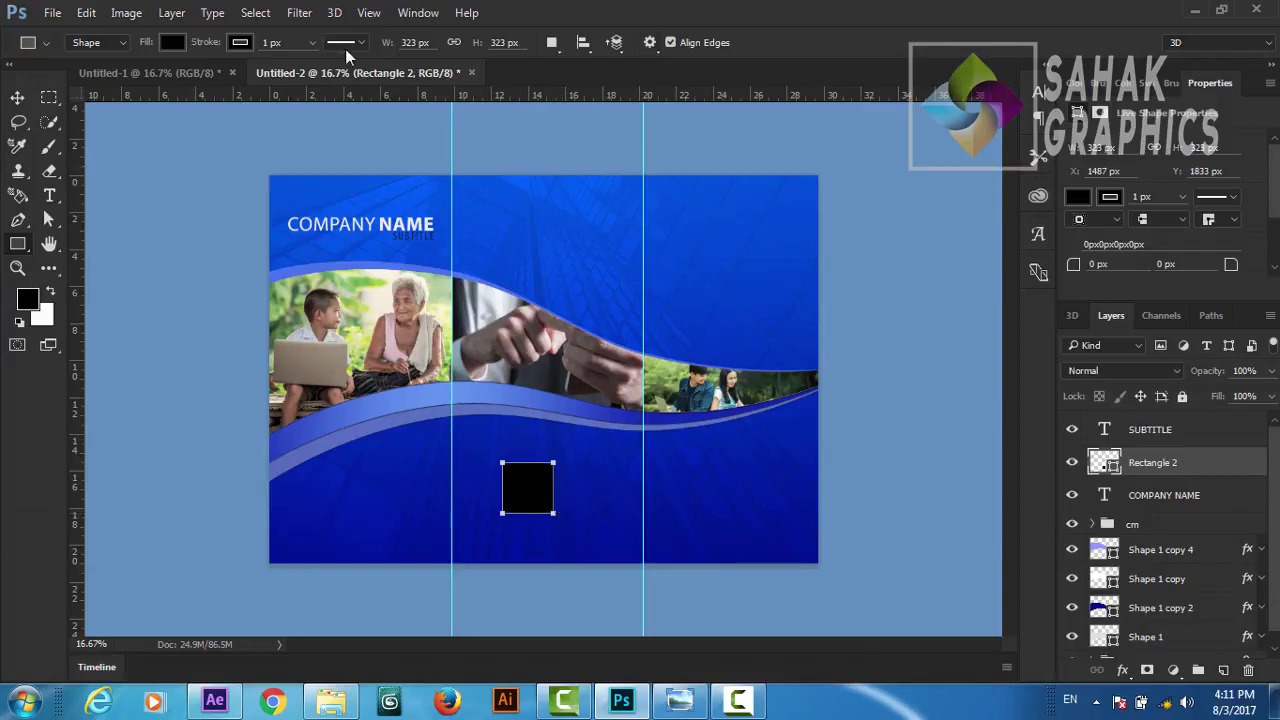
click(314, 42)
drag(310, 67, 262, 68)
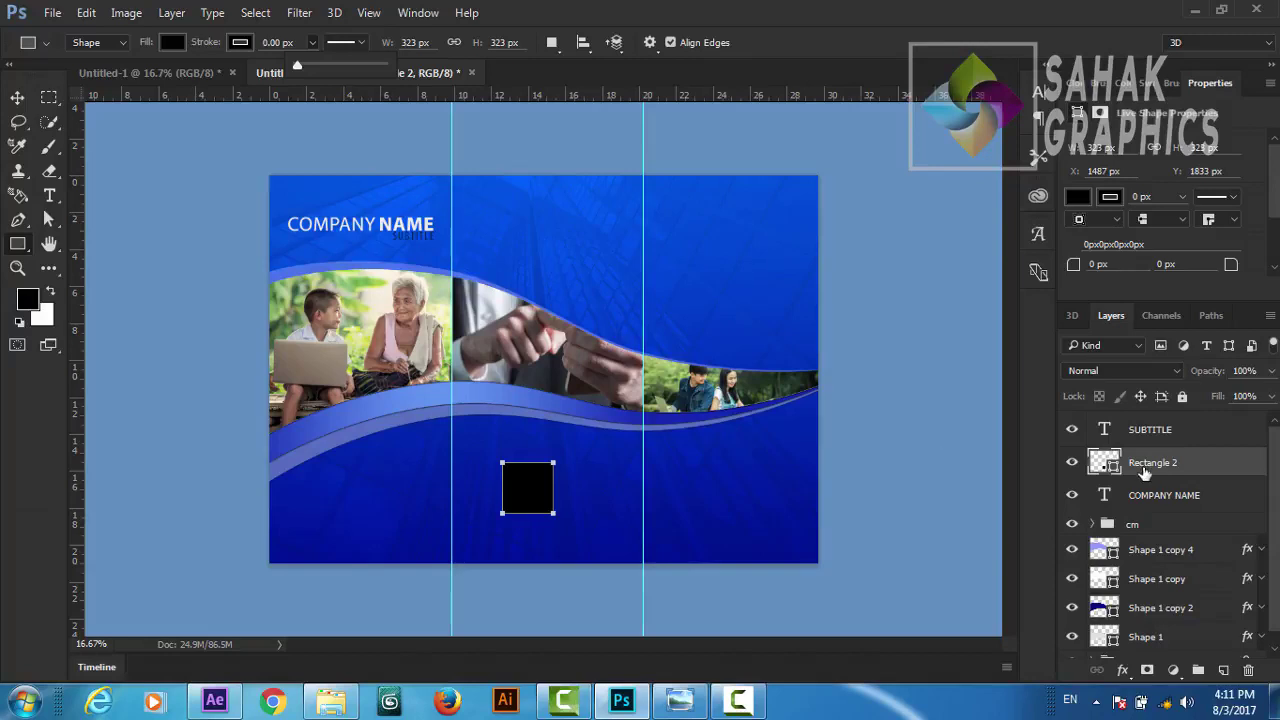
double_click(1112, 468)
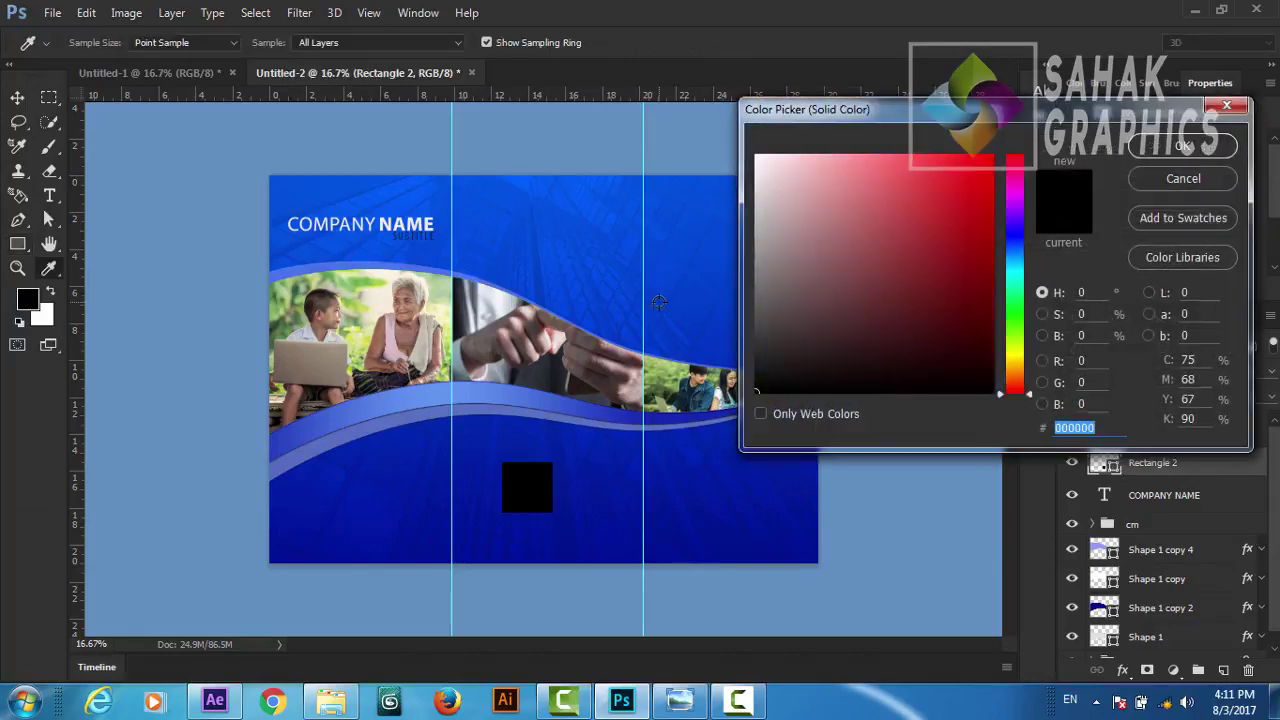
click(595, 277)
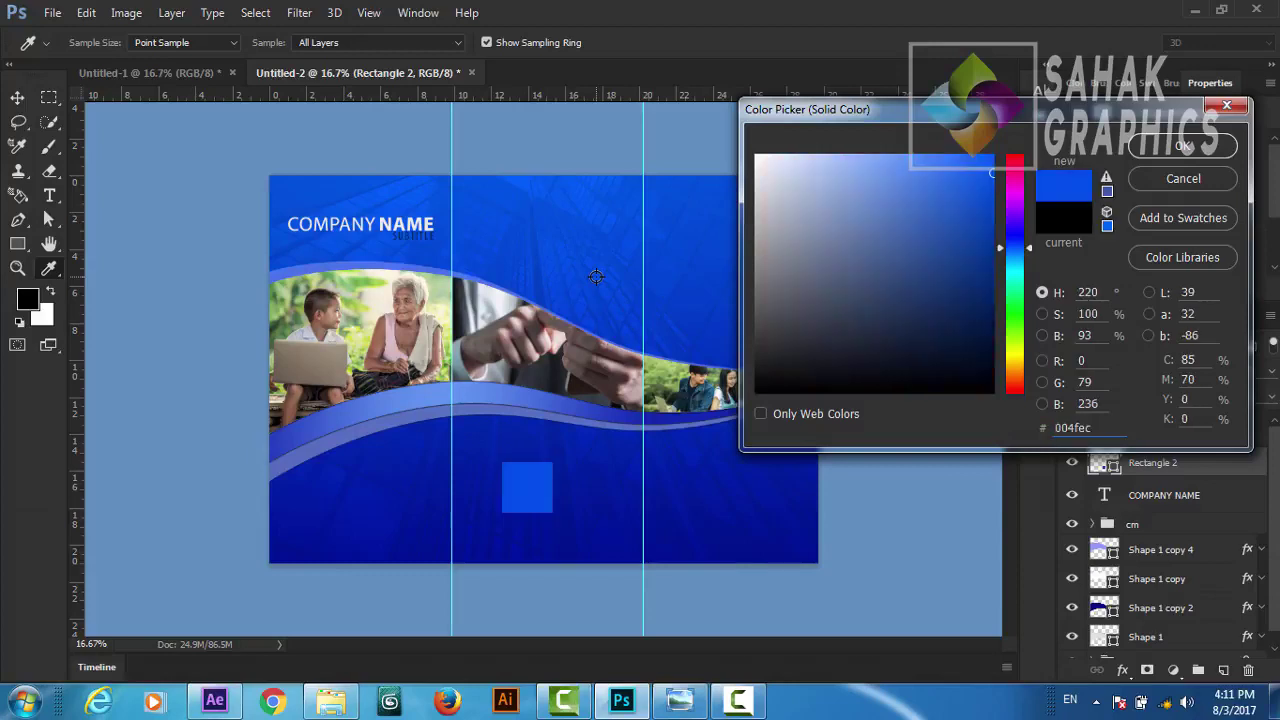
click(1158, 146)
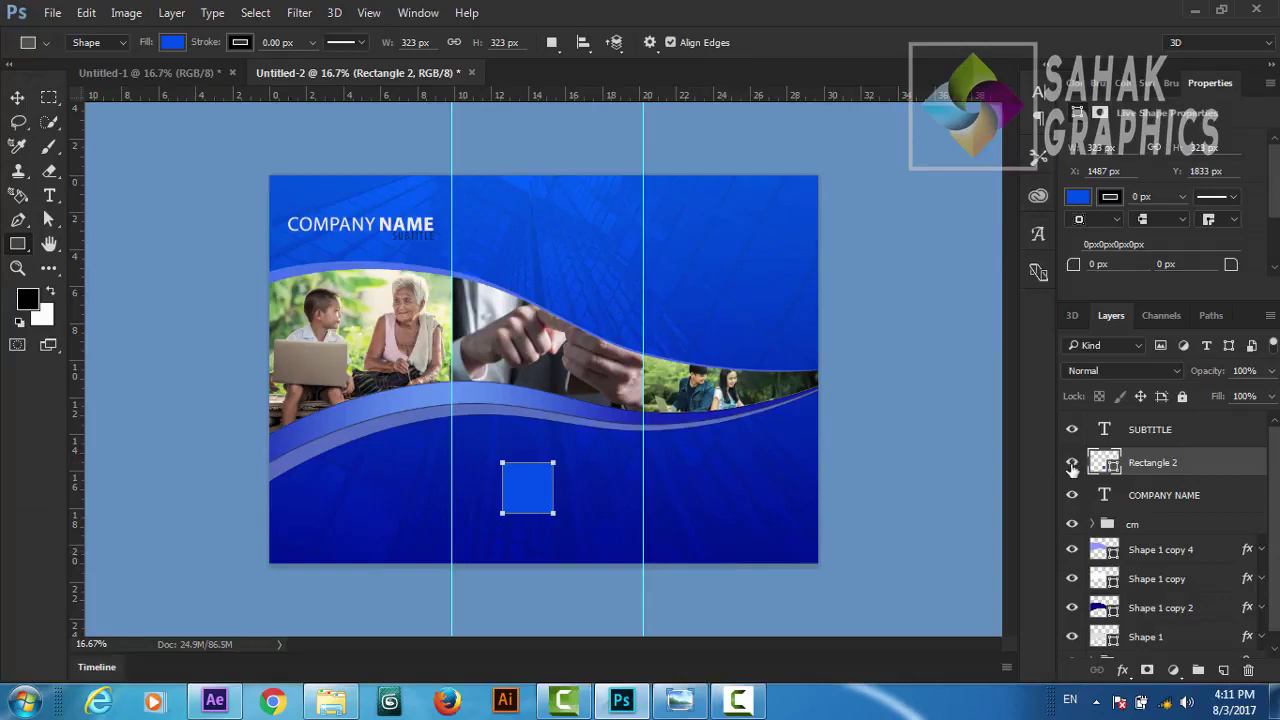
Step: Duplicate the blue square and rotate the copy 45° into a diamond
key(ctrl+j)
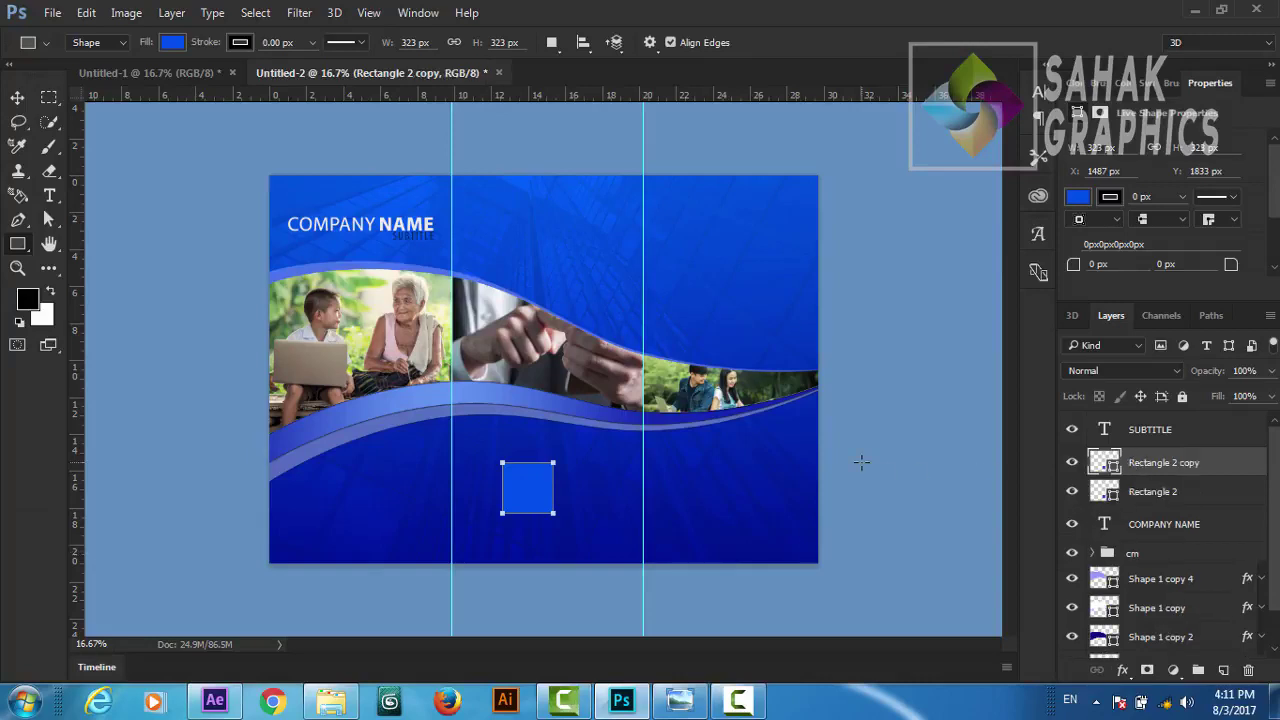
key(ctrl+t)
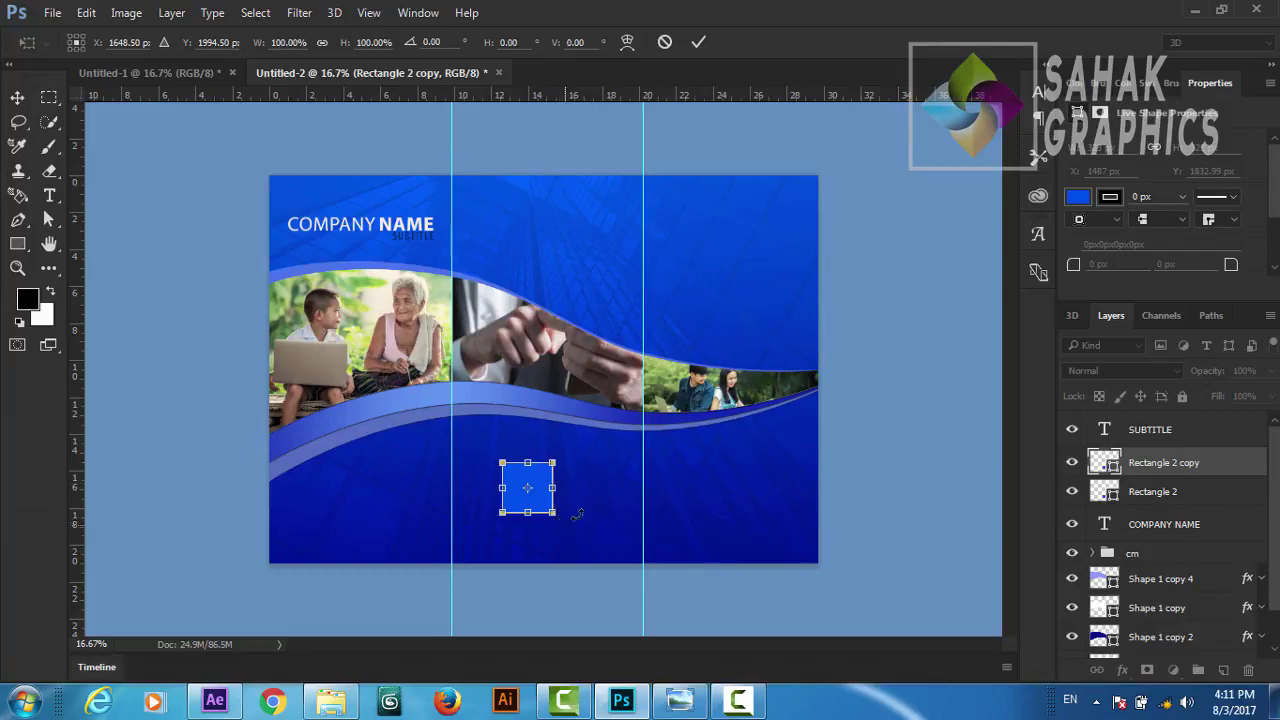
drag(577, 514, 600, 487)
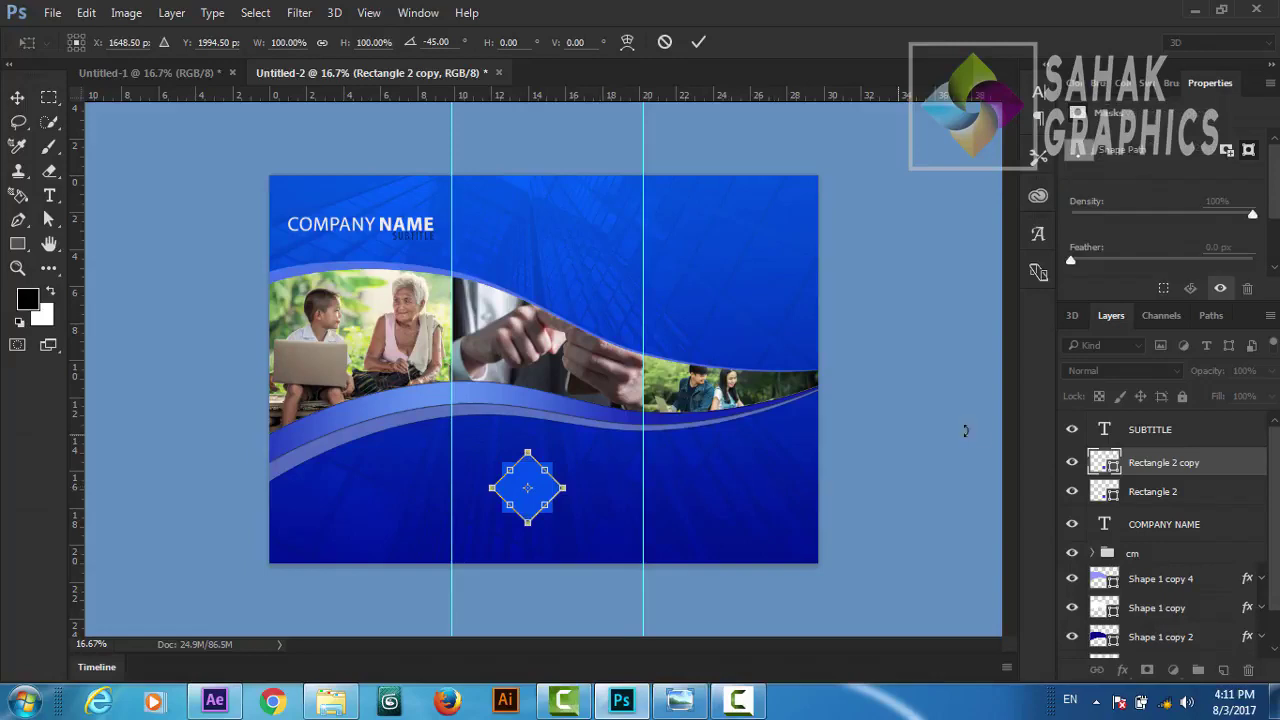
click(697, 43)
click(594, 279)
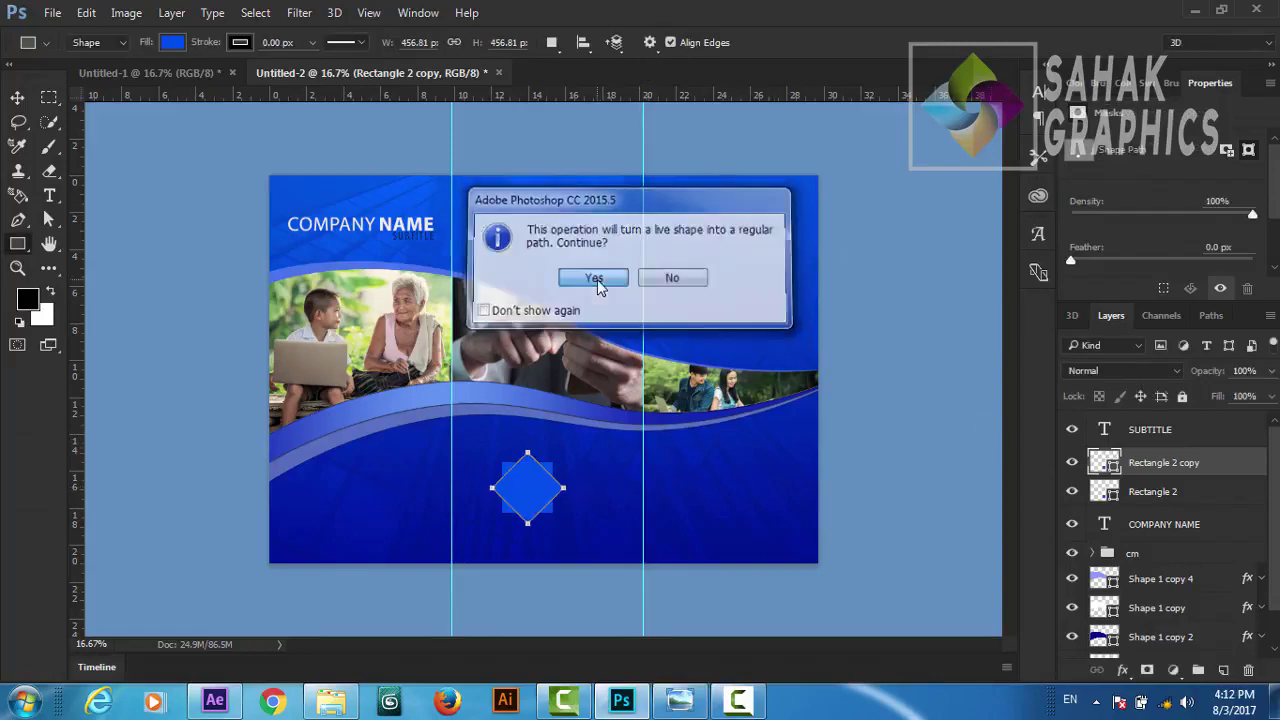
Step: Fill the diamond with lighter blue #5973c7 and stack it beneath the blue square
double_click(1112, 466)
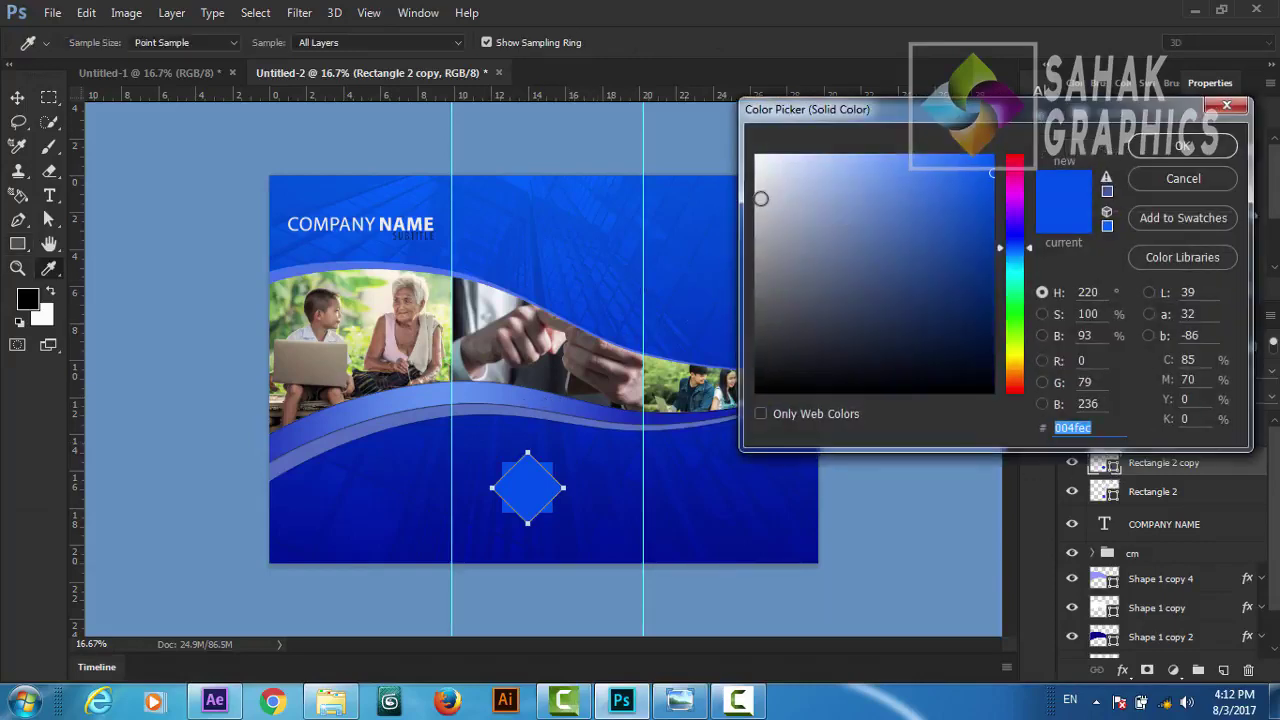
drag(761, 198, 754, 188)
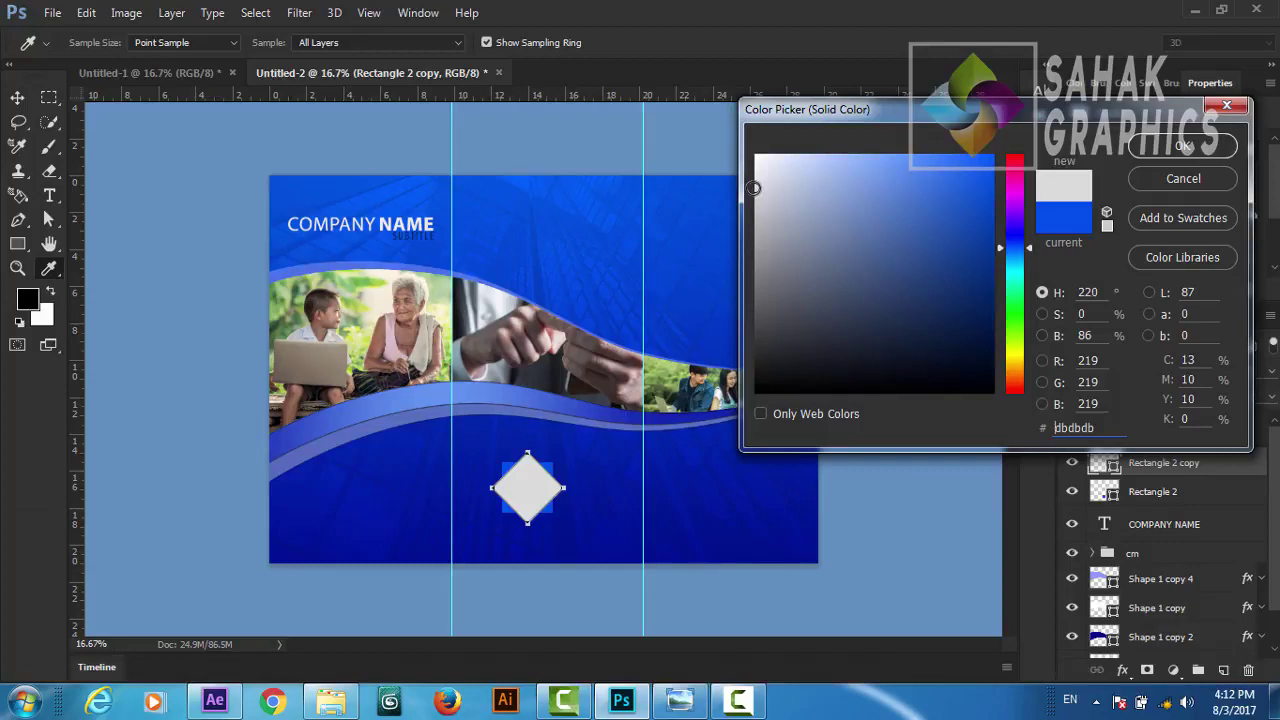
click(481, 409)
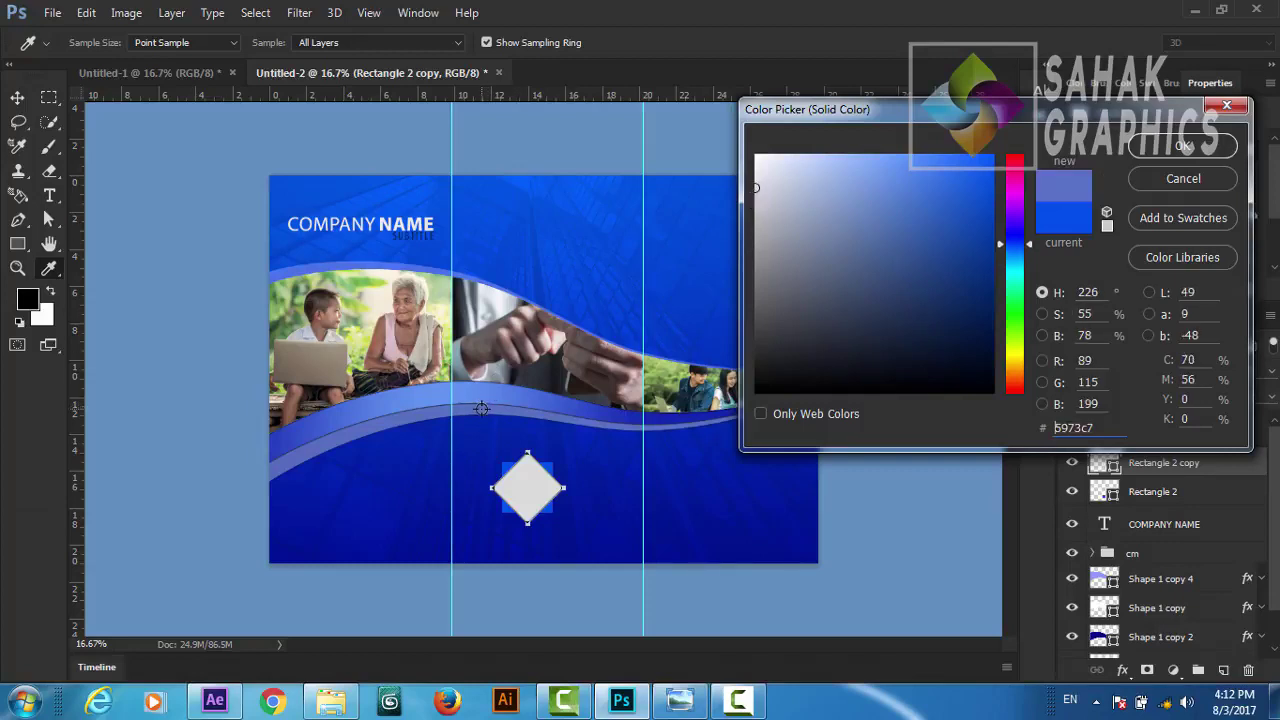
click(1181, 148)
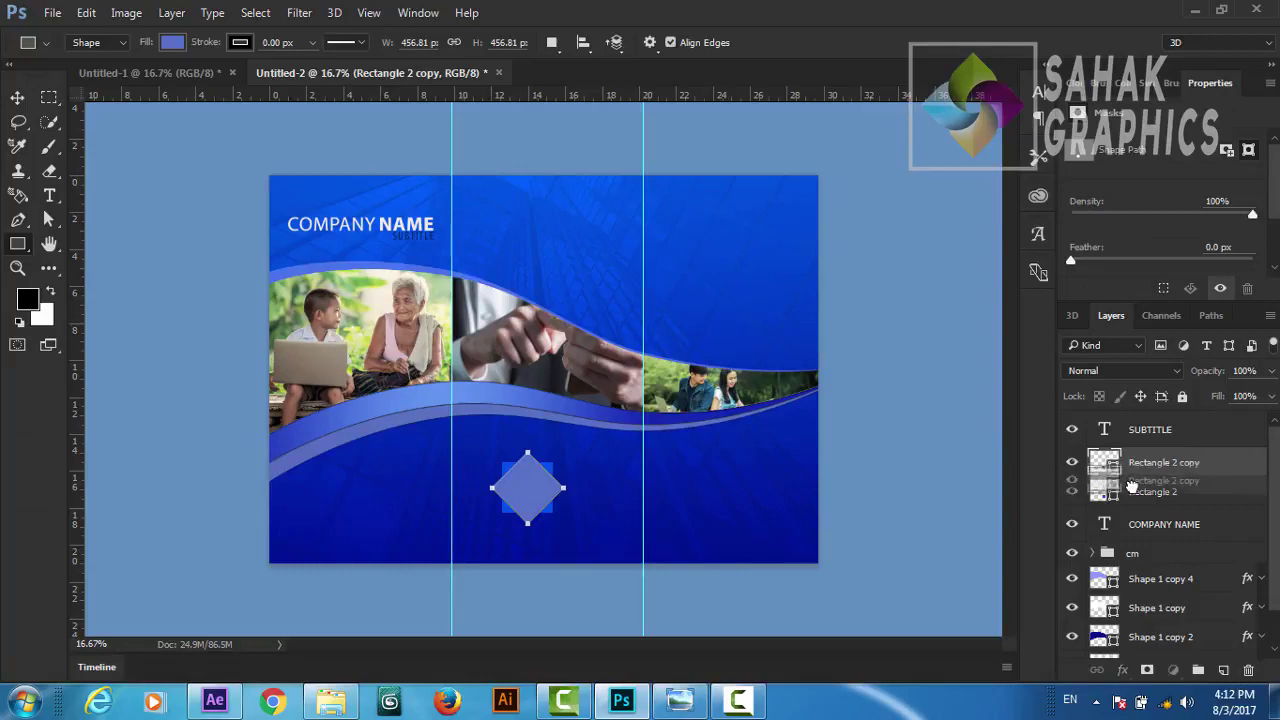
drag(1134, 470, 1136, 497)
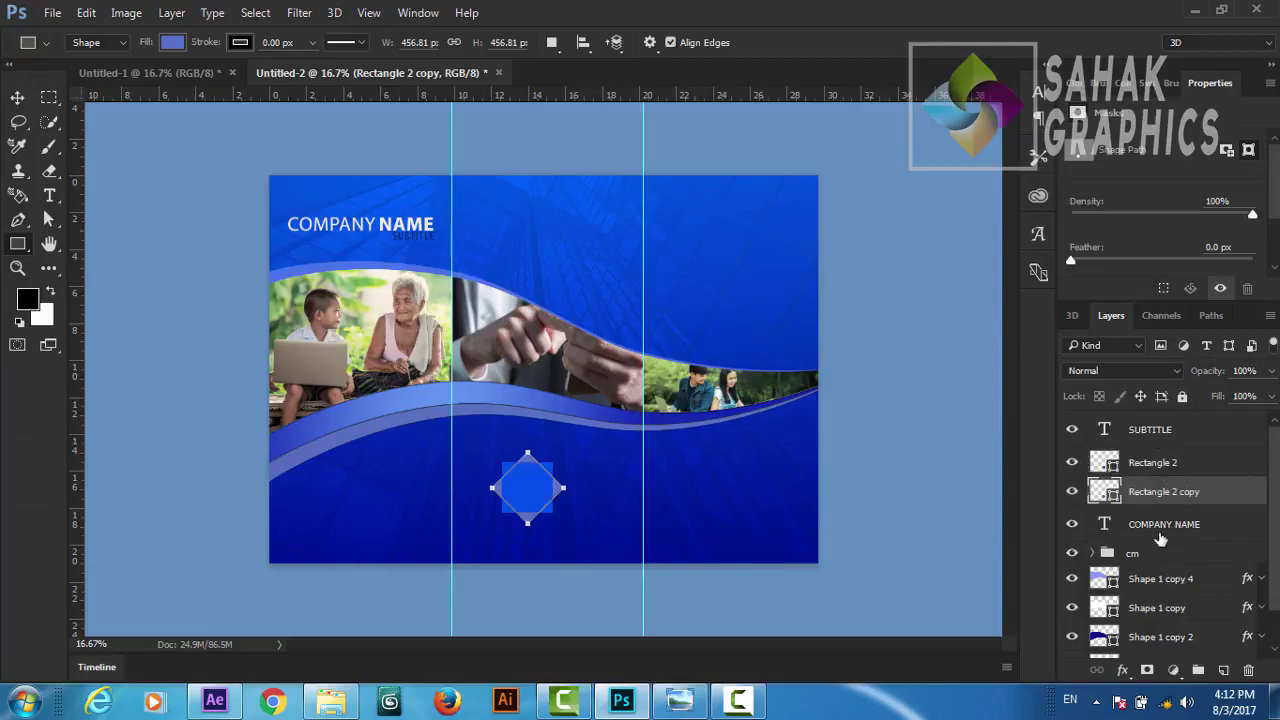
Step: Add a drop shadow to one square and copy it to the other
click(1122, 670)
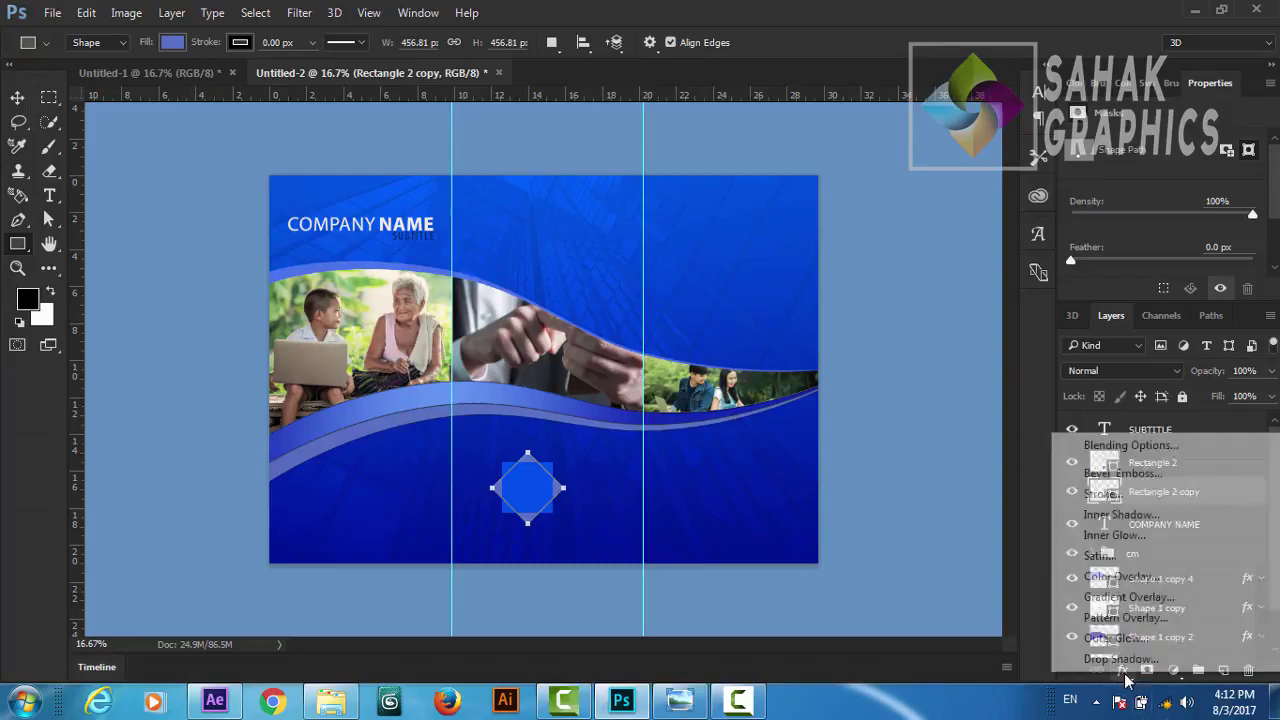
click(1120, 659)
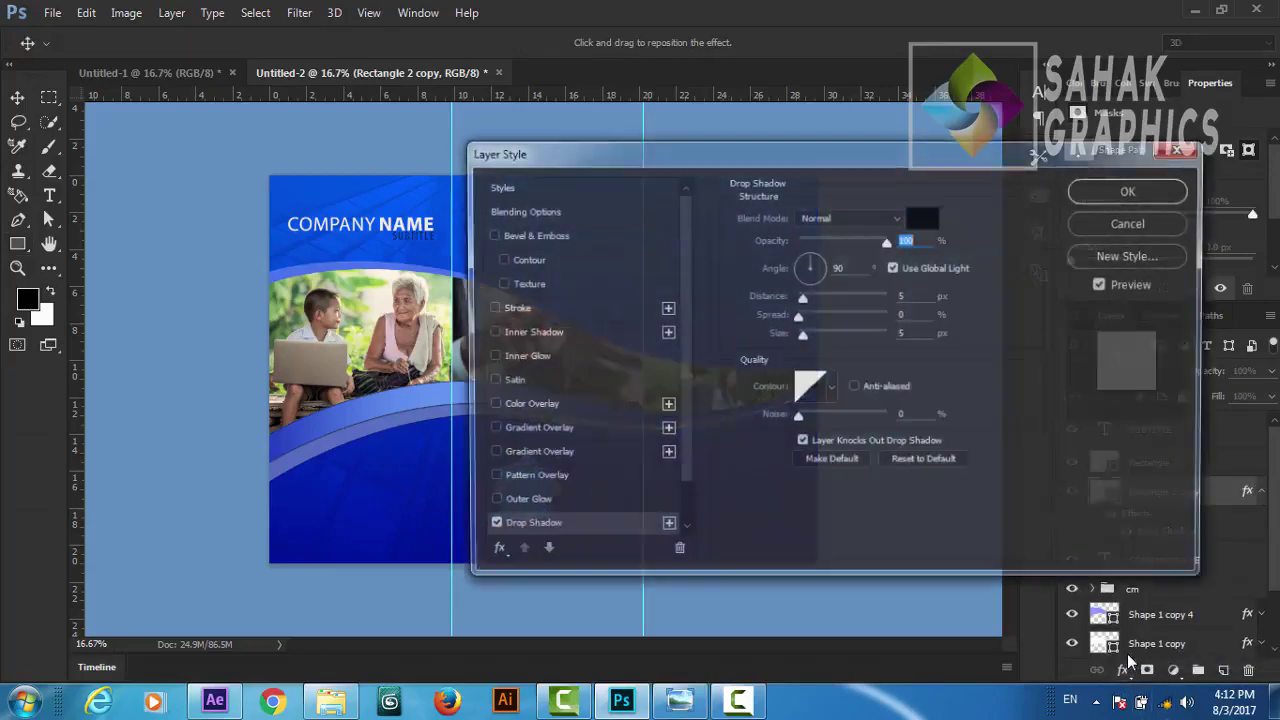
click(1124, 190)
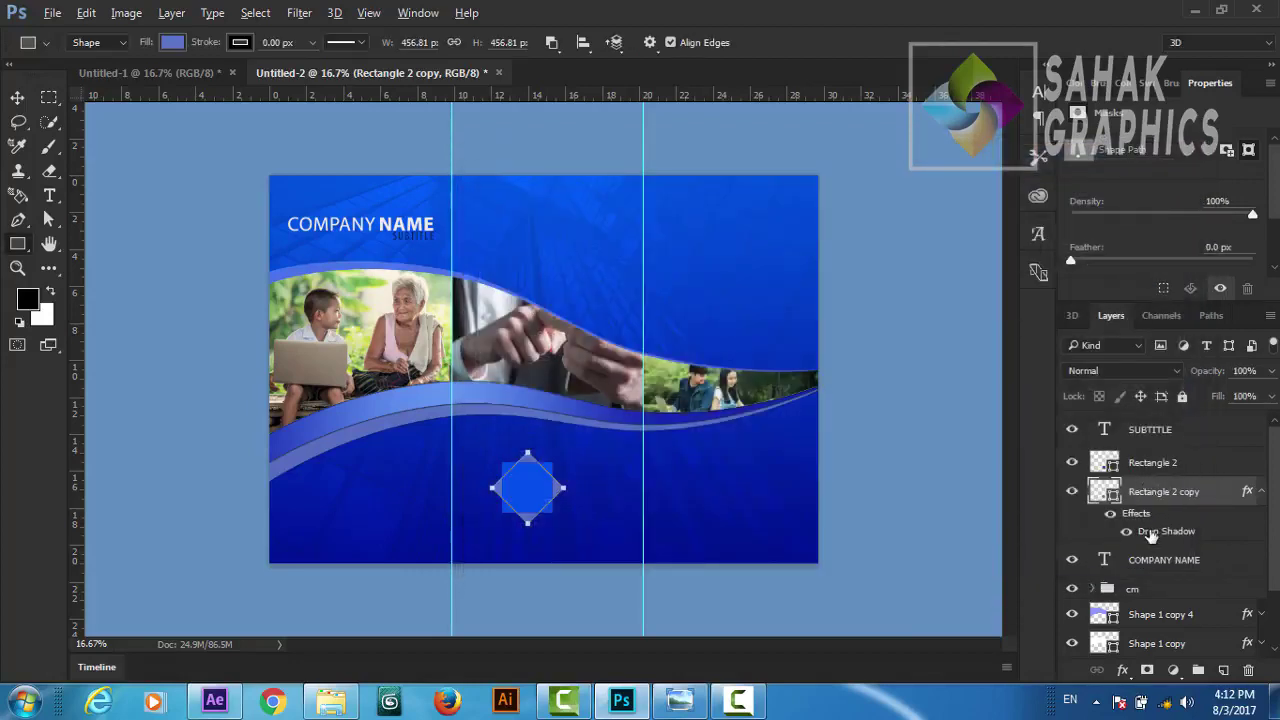
drag(1150, 535, 1145, 469)
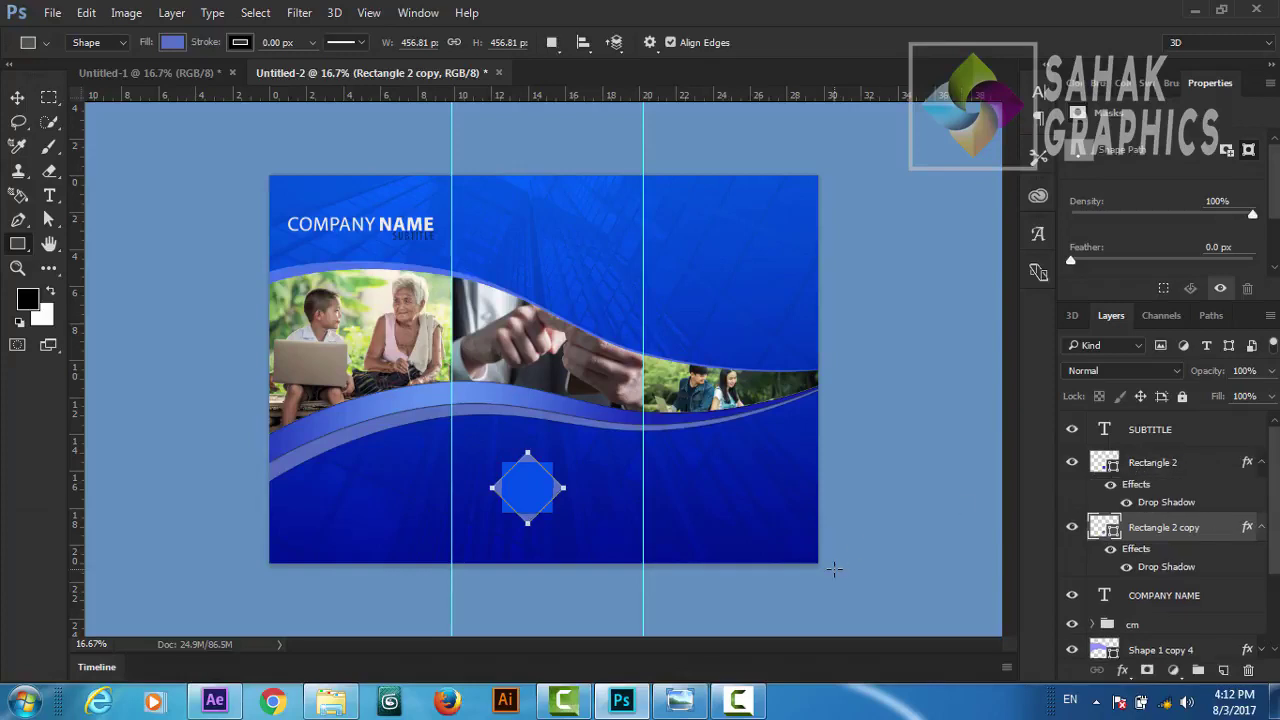
Step: Group both squares as Group 1 and nudge them slightly right
key(v)
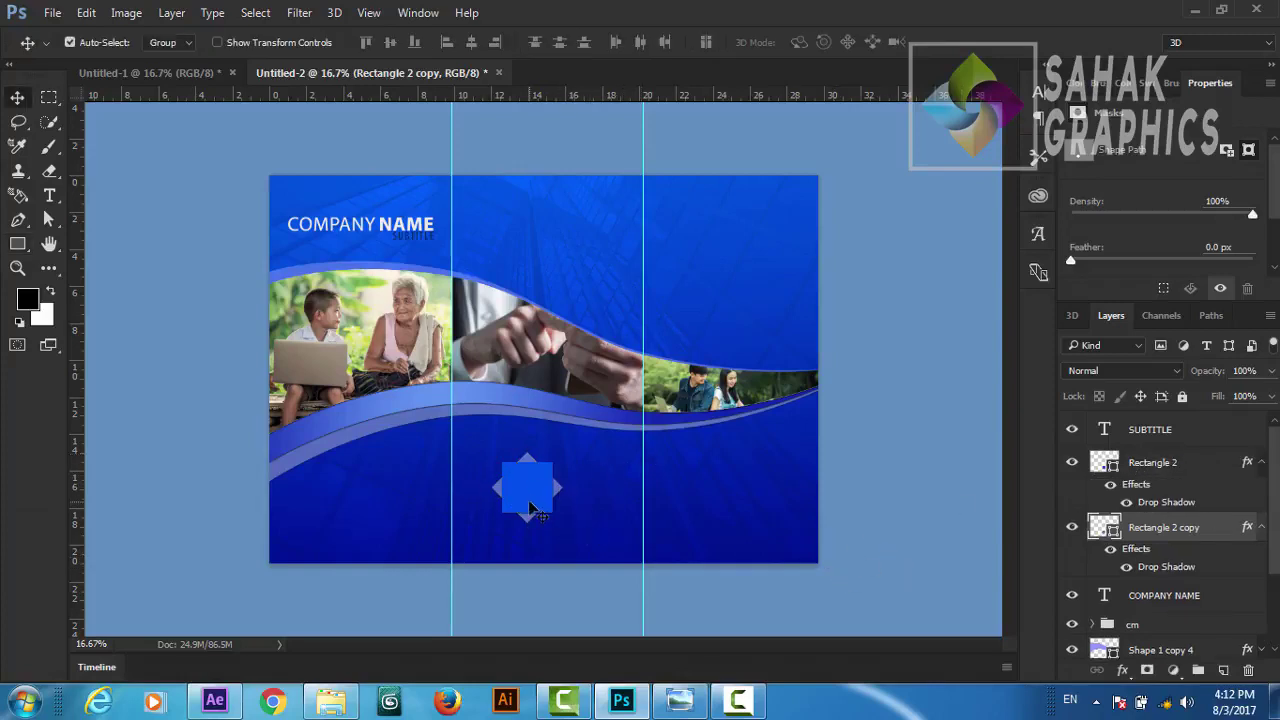
shift+click(1148, 463)
key(ctrl+g)
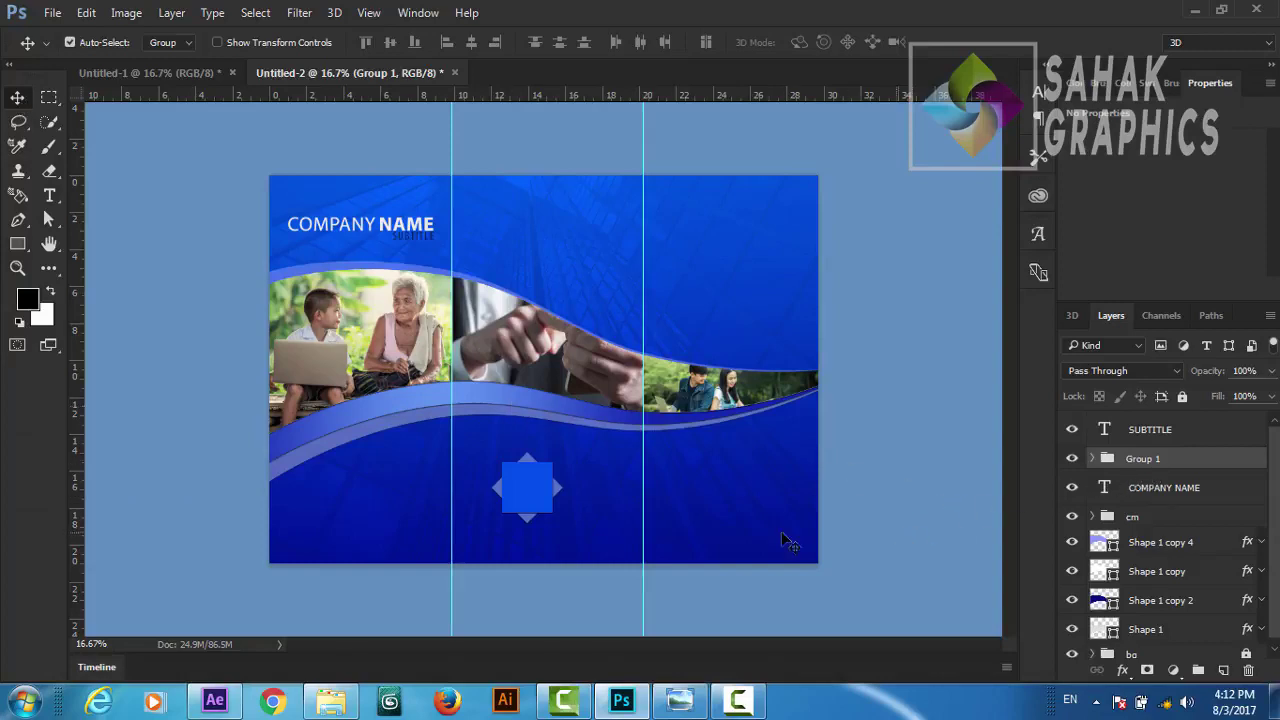
mouse_move(536, 492)
mouse_down()
mouse_move(557, 506)
mouse_move(556, 492)
mouse_up()
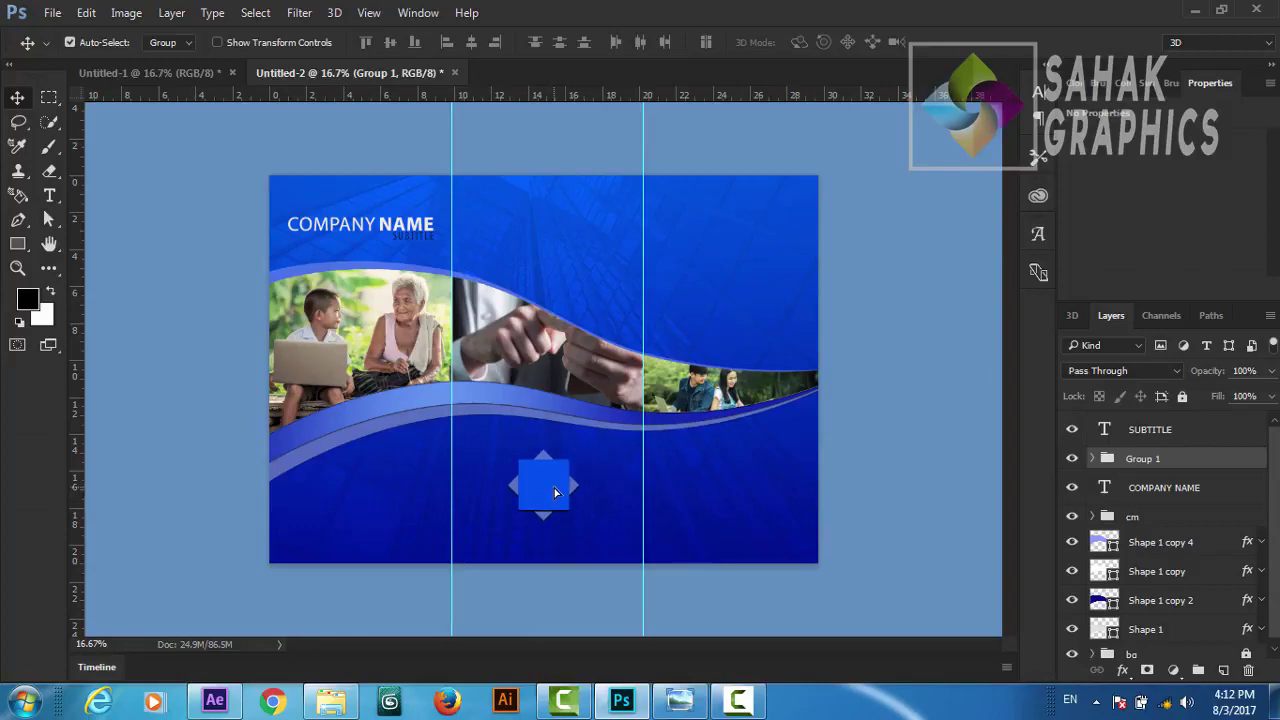
Step: Minimise Photoshop and the folder window, then drag the logo file into the brochure
click(1194, 10)
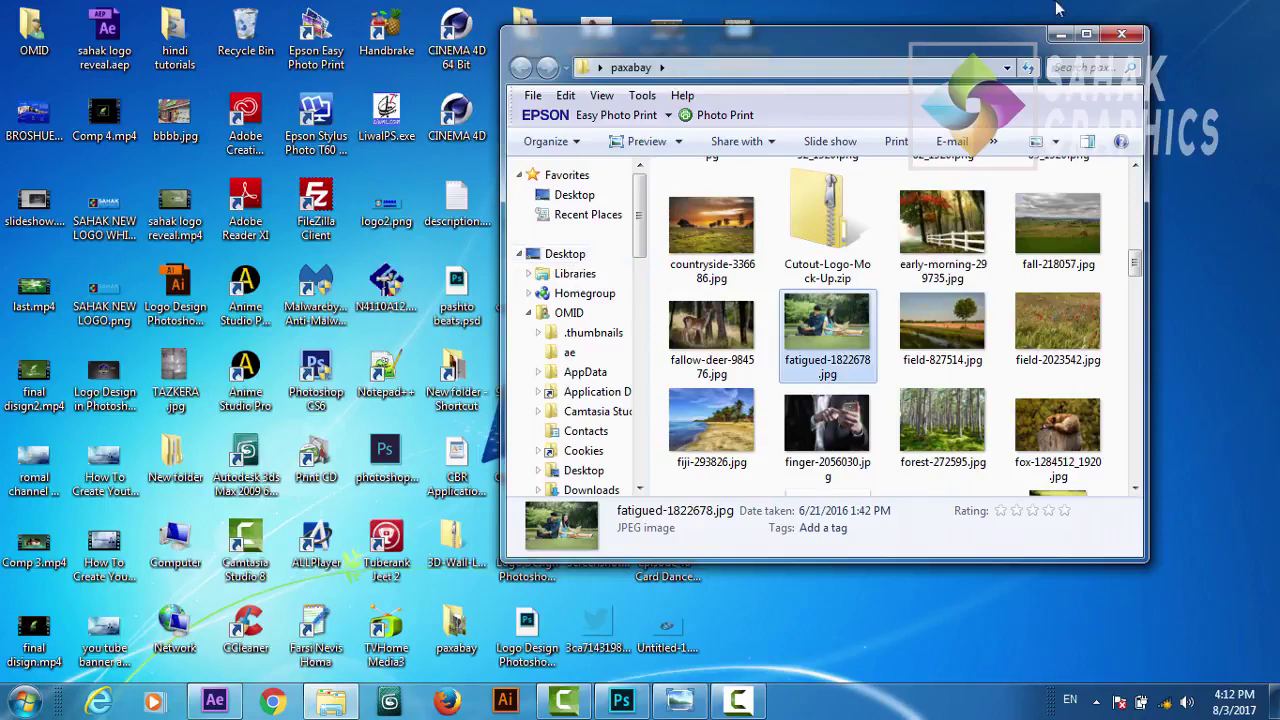
click(1121, 34)
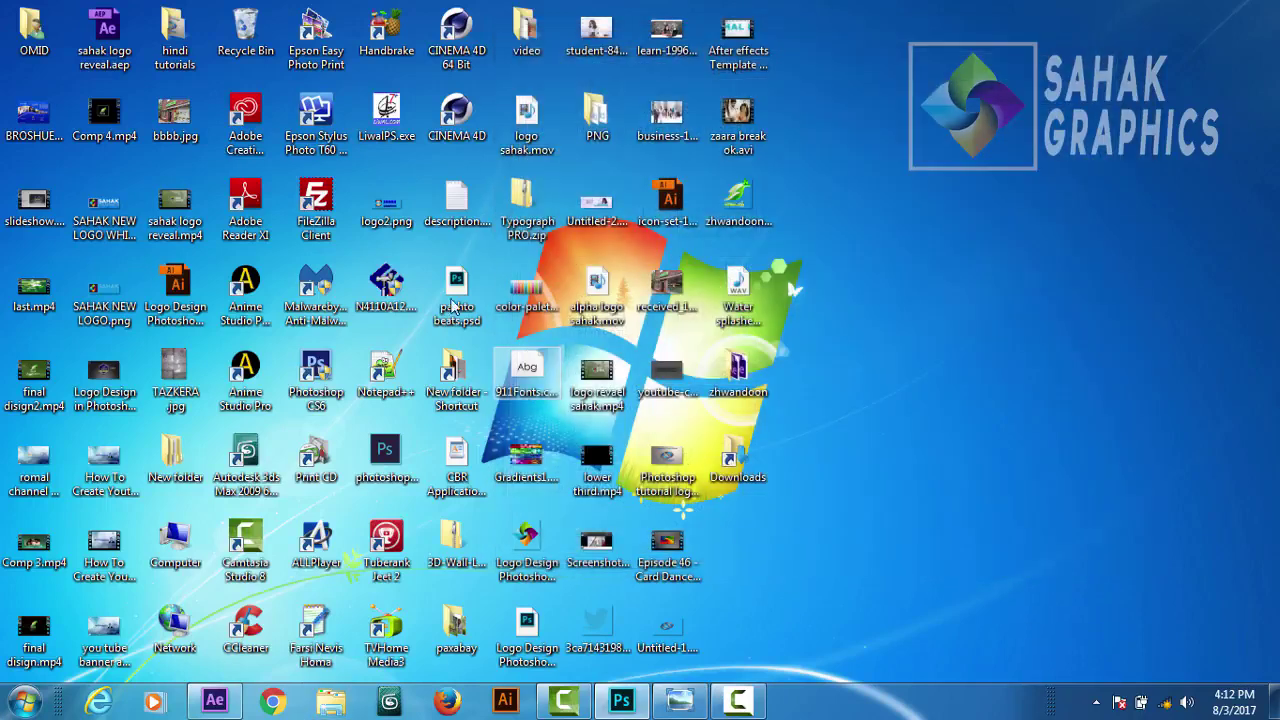
drag(528, 544, 547, 465)
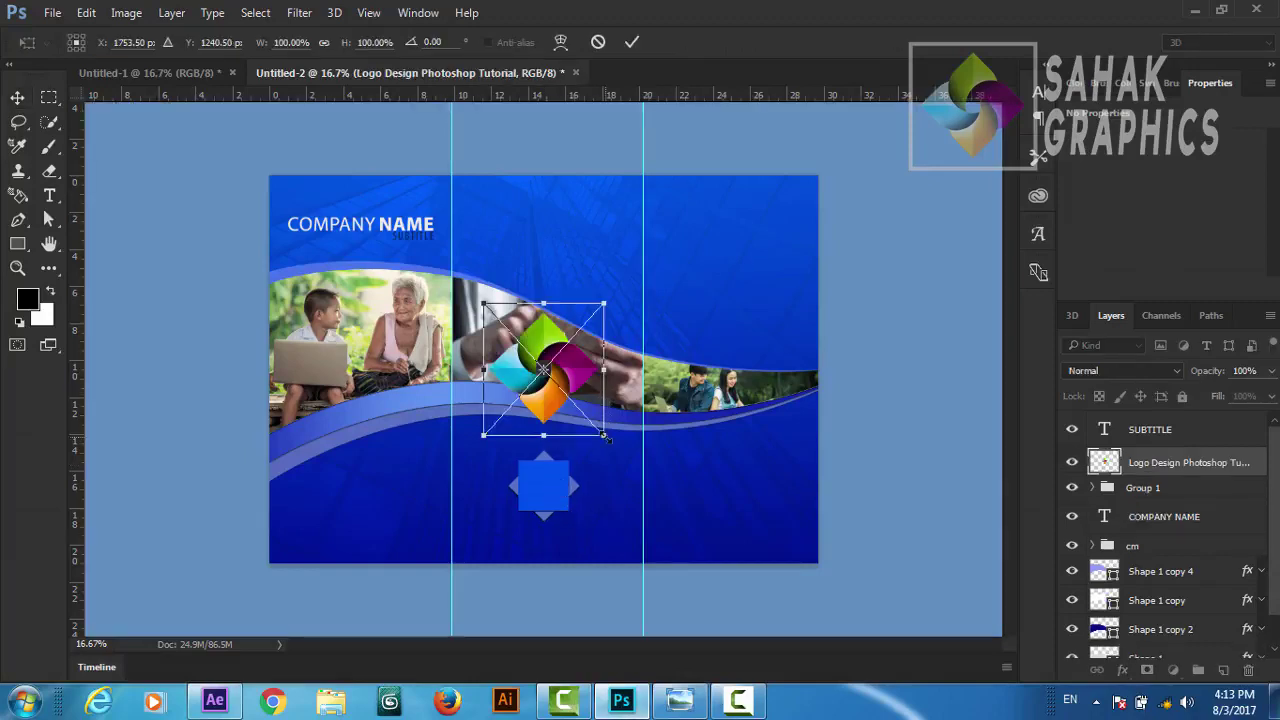
Step: Scale the logo to about 32%, centre it on the blue square, then view Untitled-1
drag(604, 436, 565, 390)
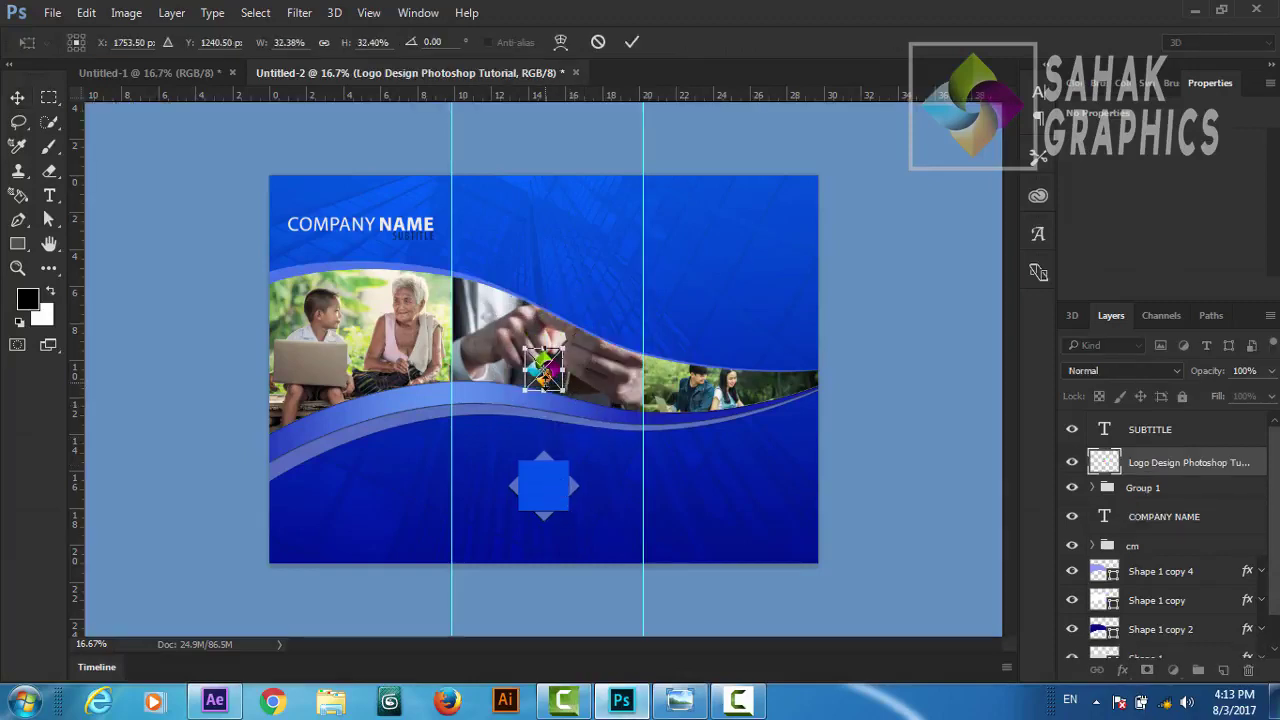
drag(544, 371, 547, 438)
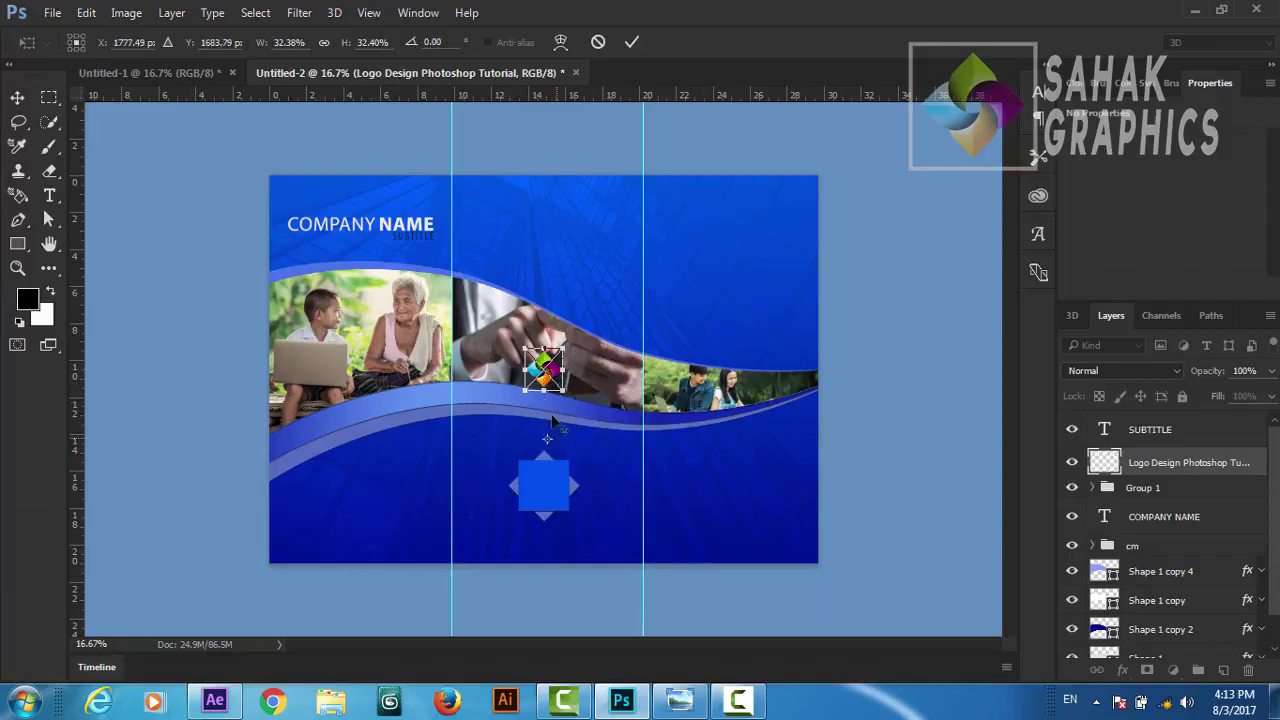
drag(552, 377, 552, 495)
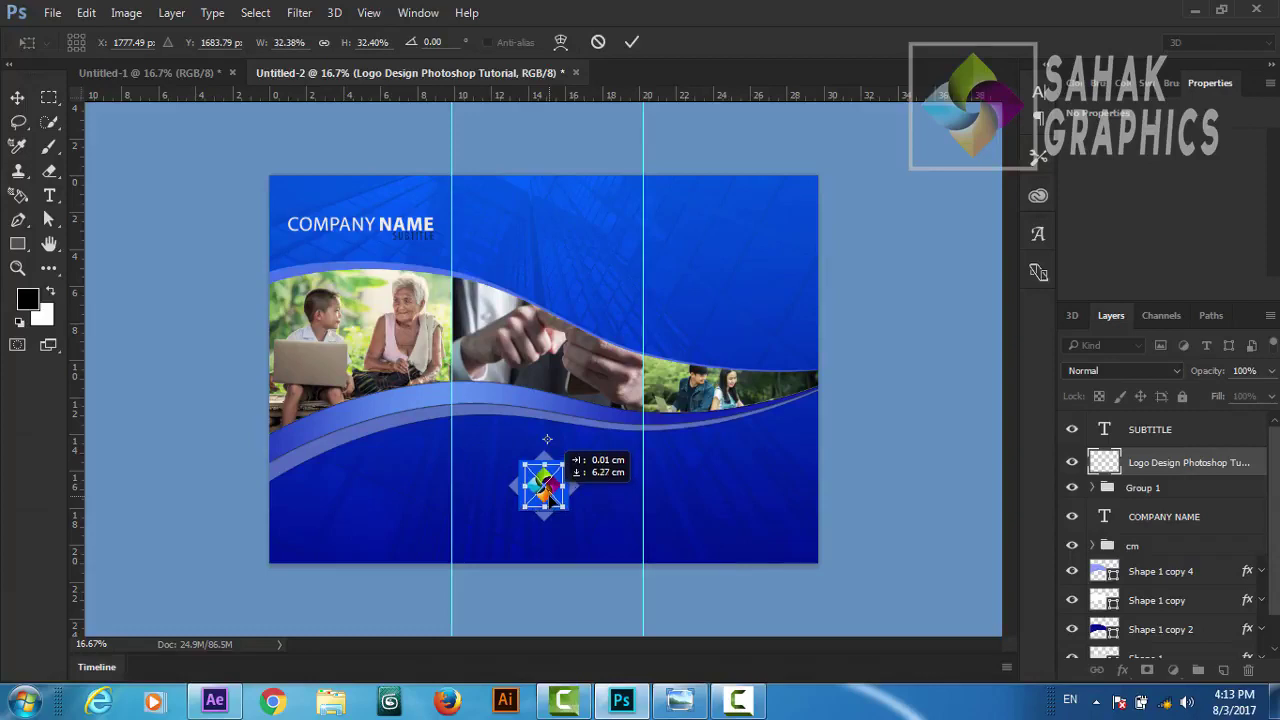
drag(552, 495, 551, 492)
click(633, 42)
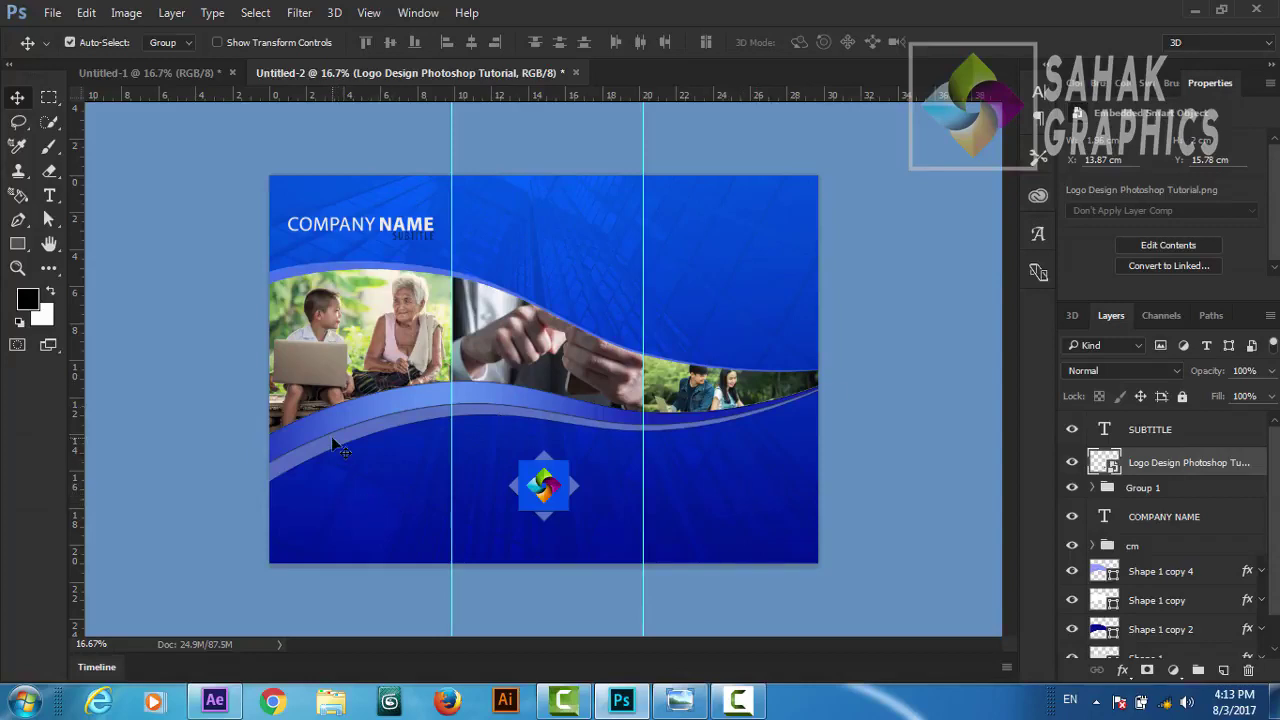
click(185, 70)
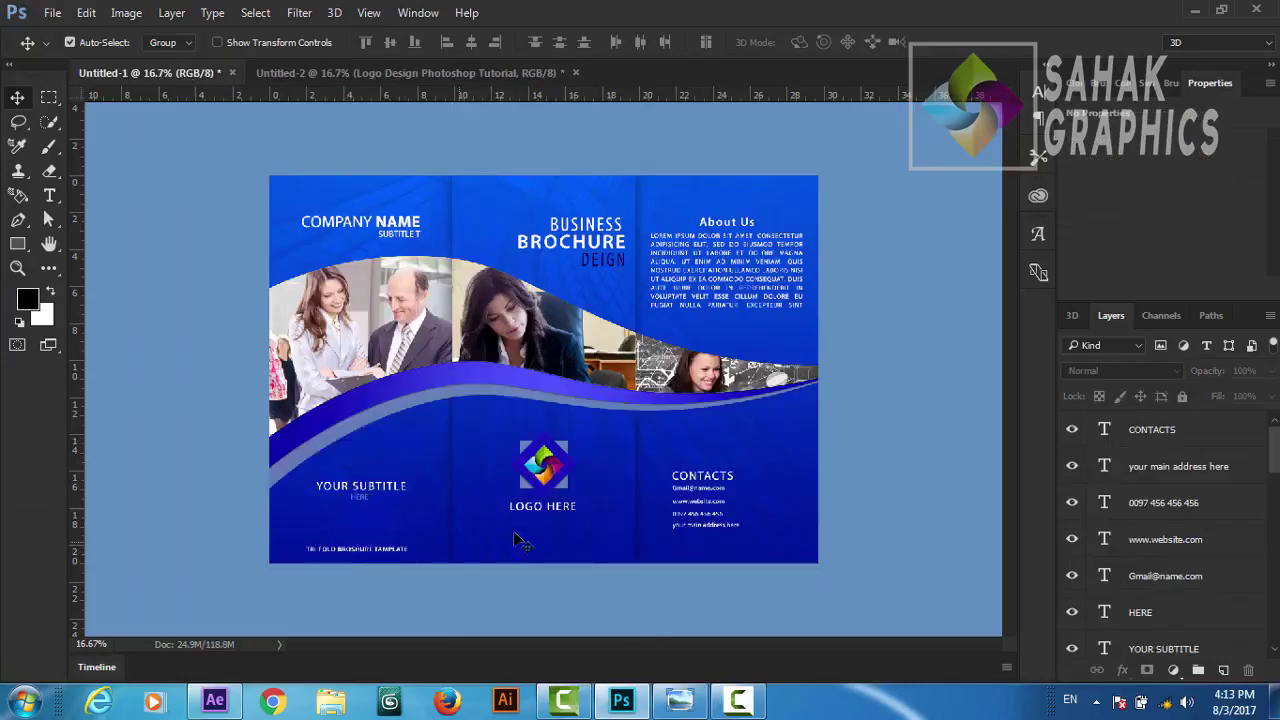
Step: Back in Untitled-2, type 'ABOUT US' at the top of the right panel
click(445, 73)
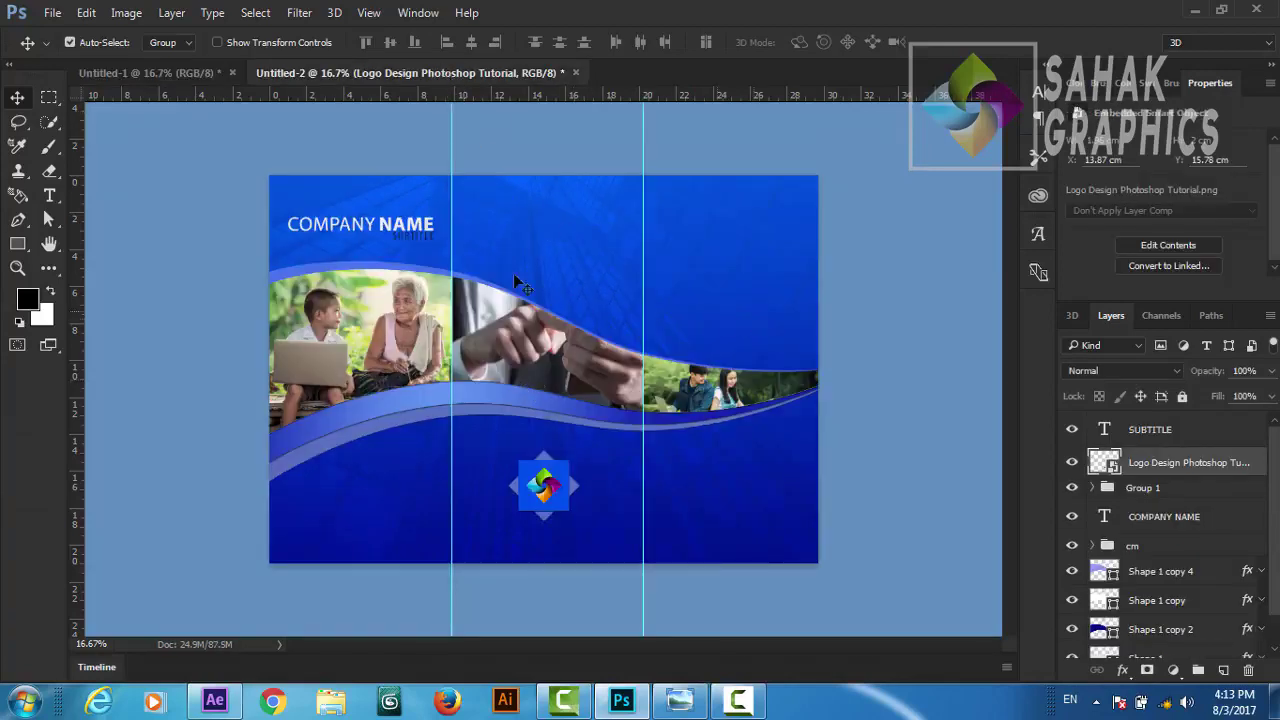
click(50, 197)
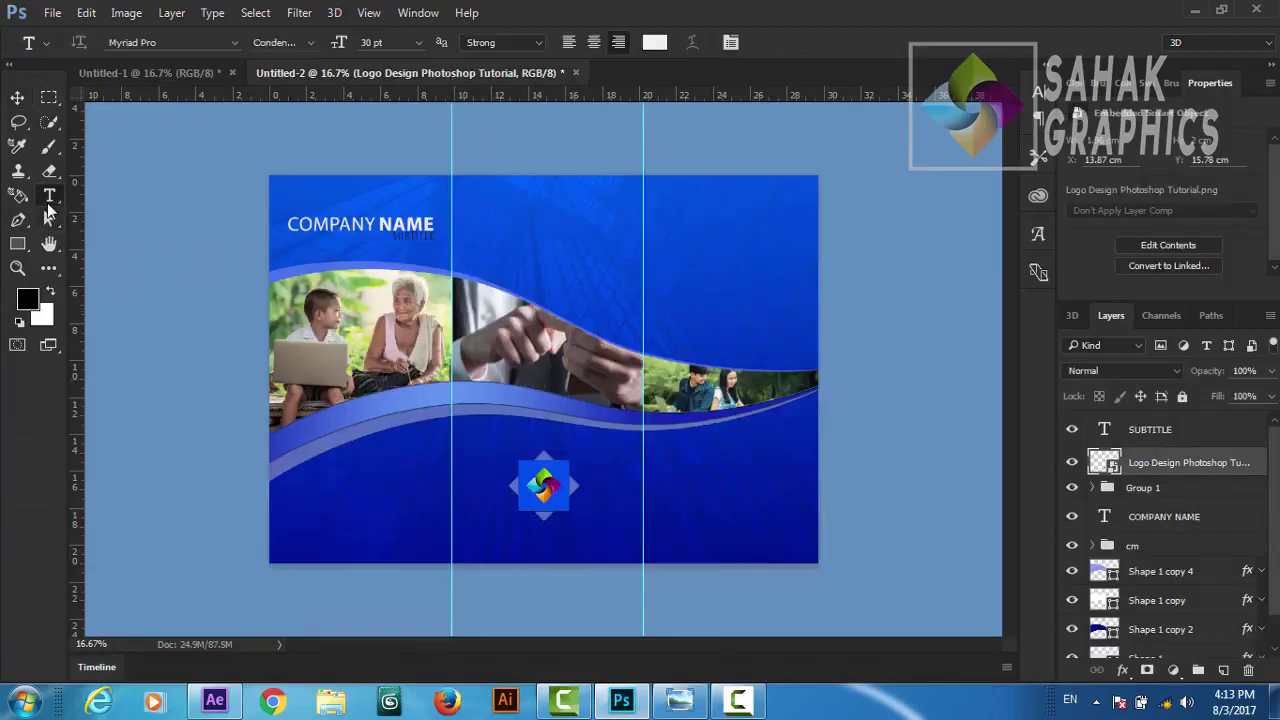
click(690, 228)
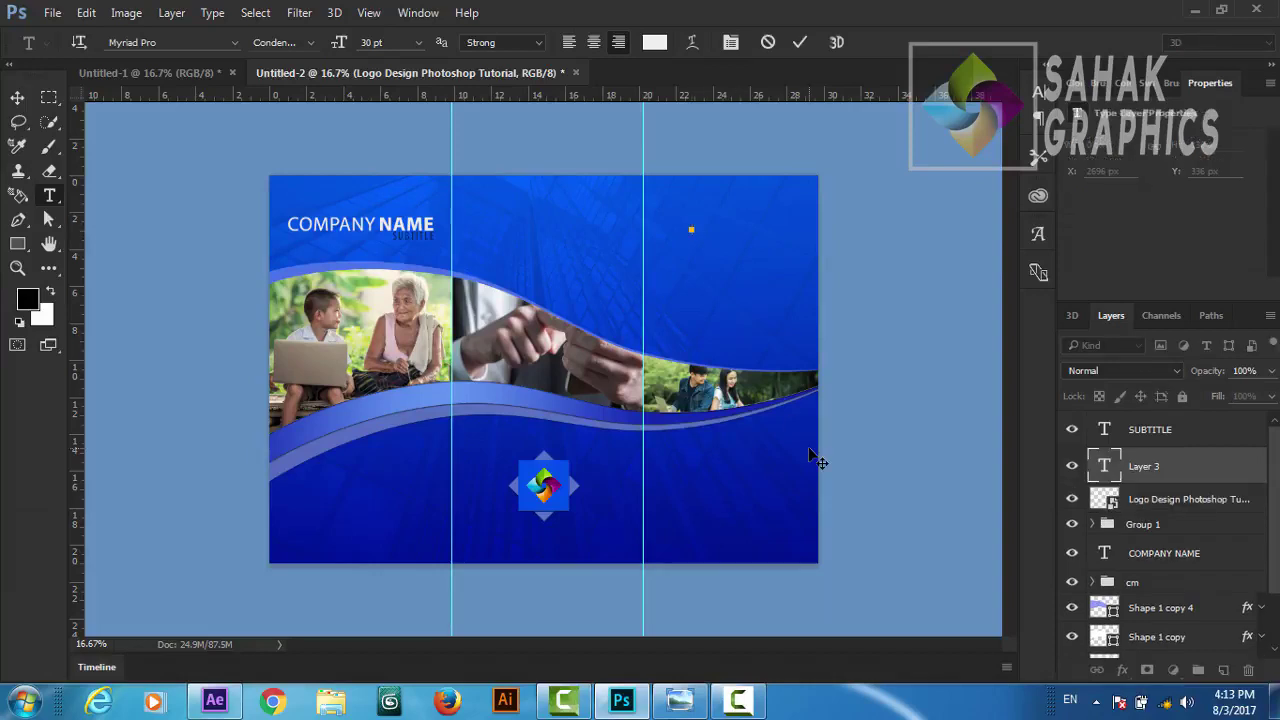
text(A)
text(BOUT)
text( U)
text(S)
Step: Set the ABOUT US heading to 18 pt with tracking 100
drag(695, 224, 622, 224)
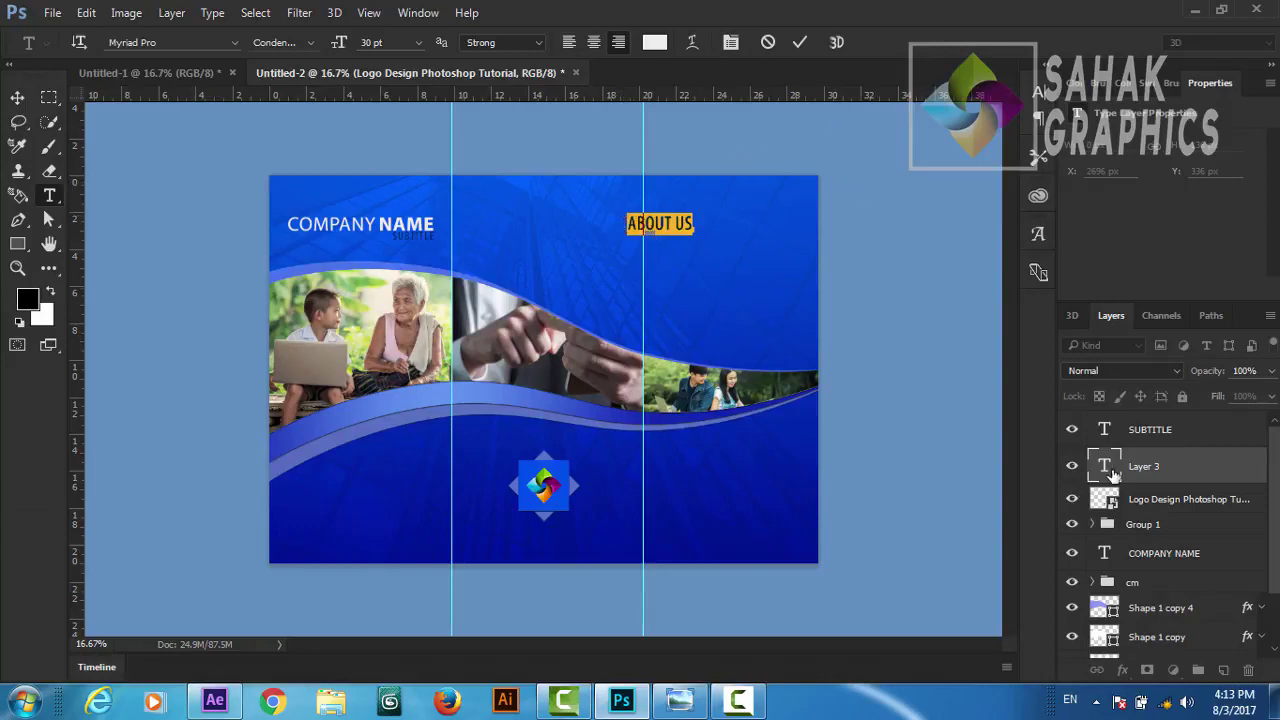
click(730, 42)
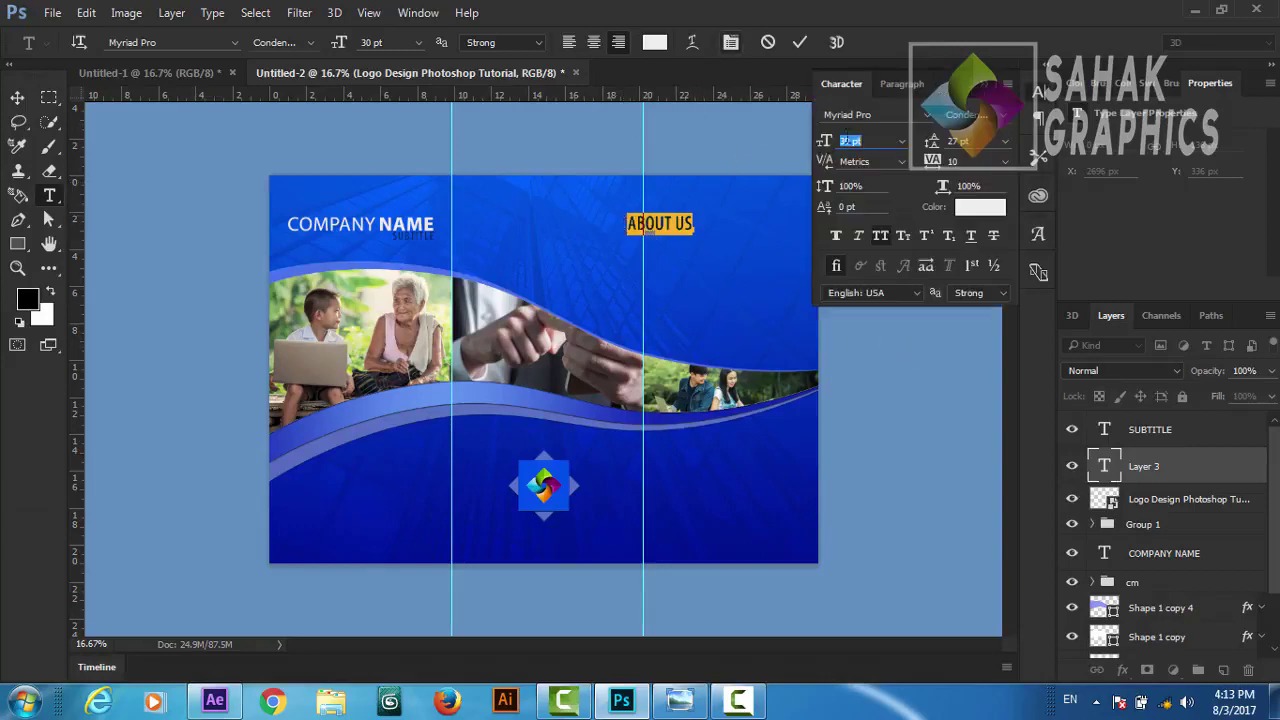
click(902, 140)
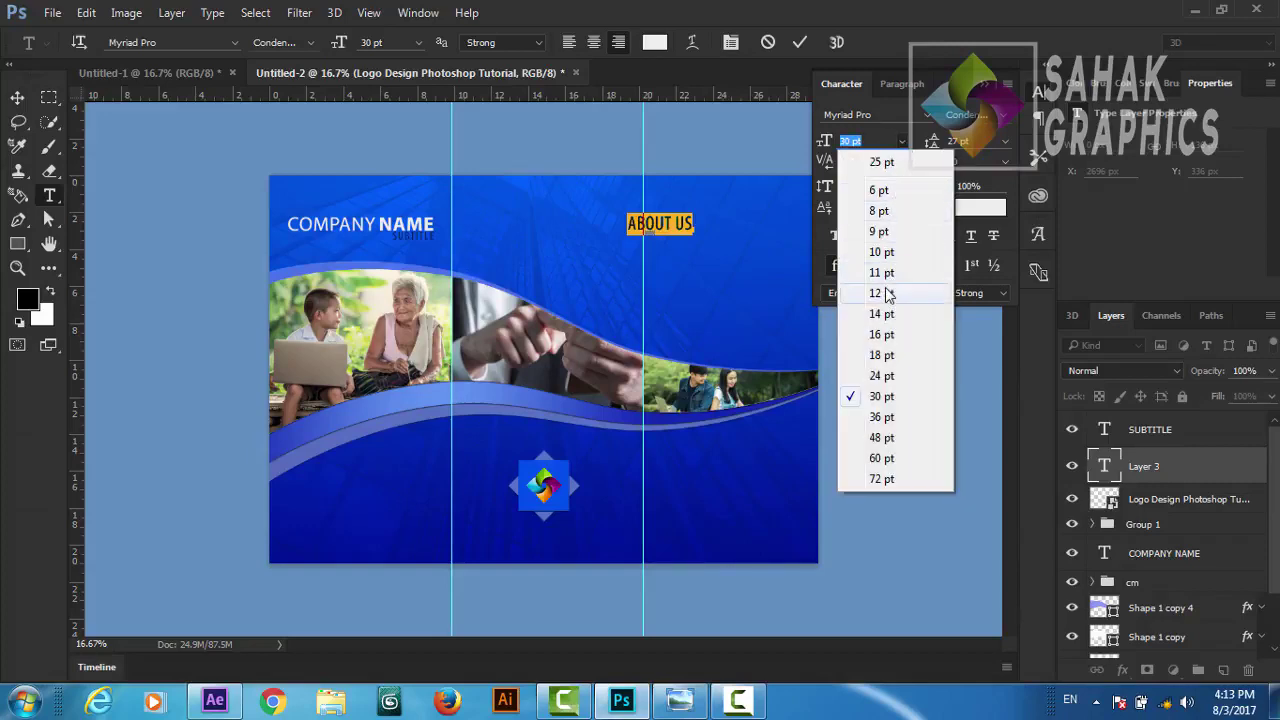
click(884, 354)
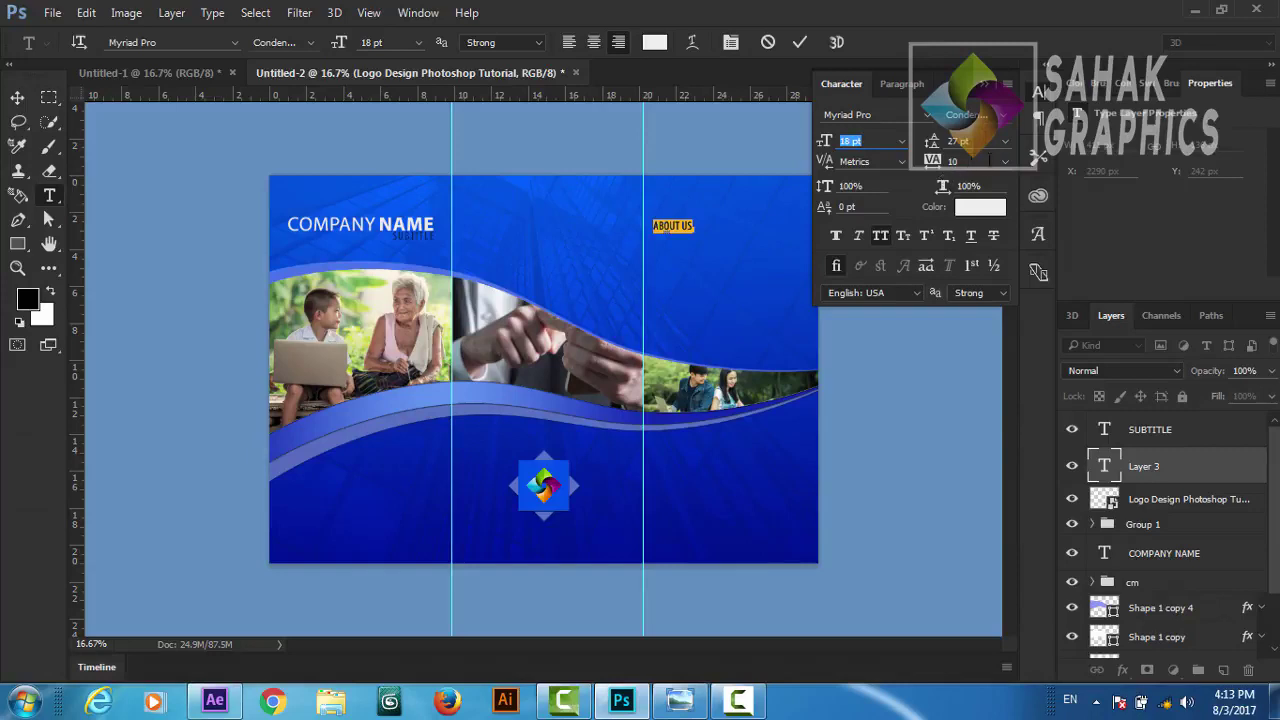
click(1005, 161)
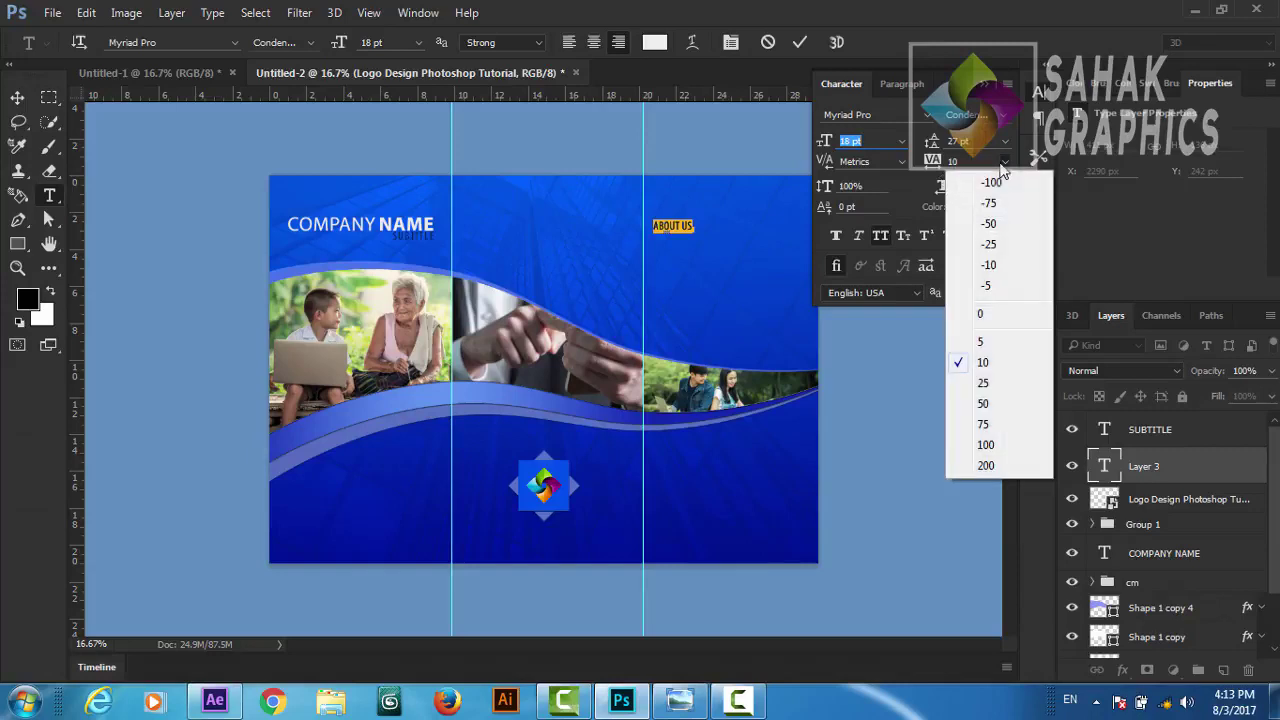
click(996, 445)
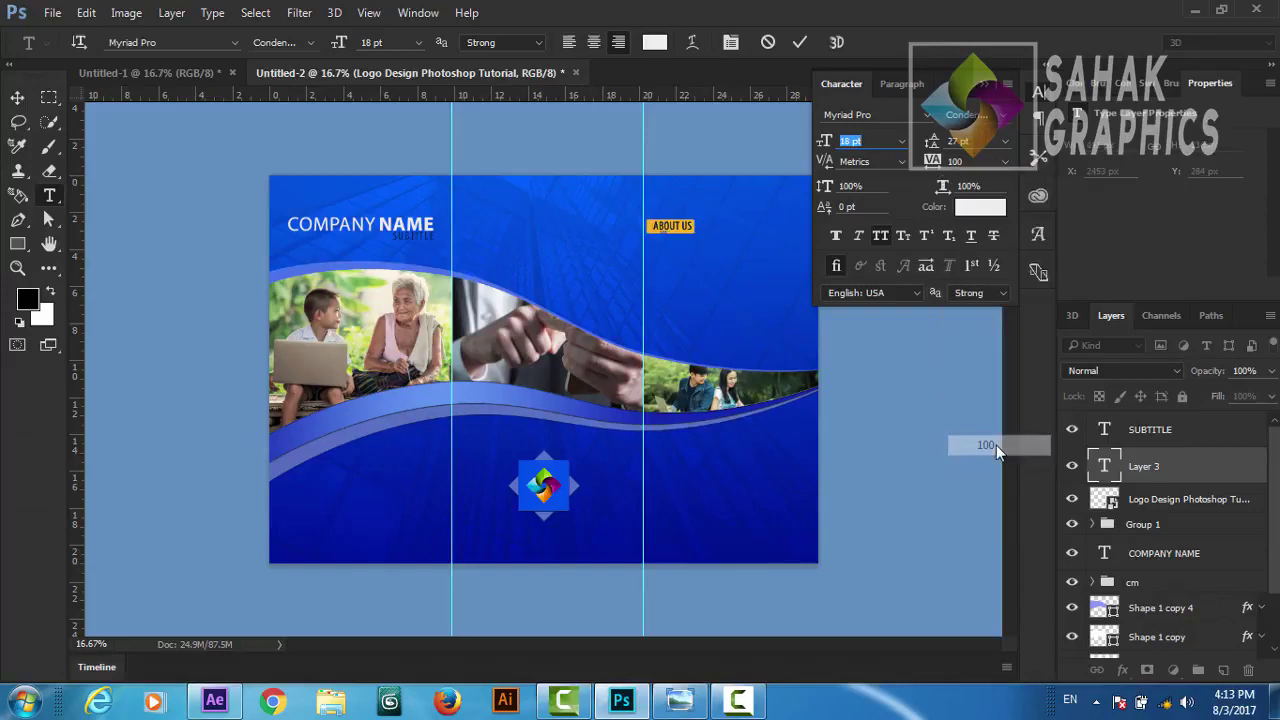
click(801, 44)
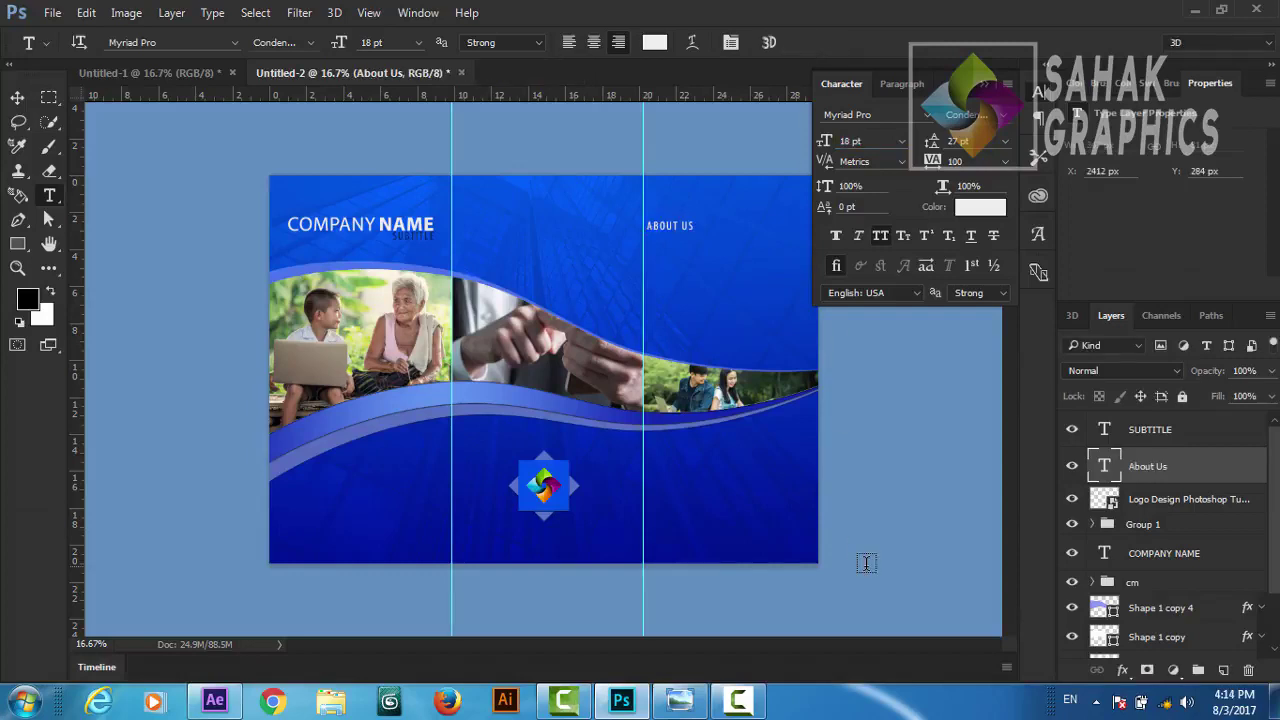
Step: Zoom in on the document and discard an accidental empty text box
key(ctrl+plus)
key(ctrl+plus)
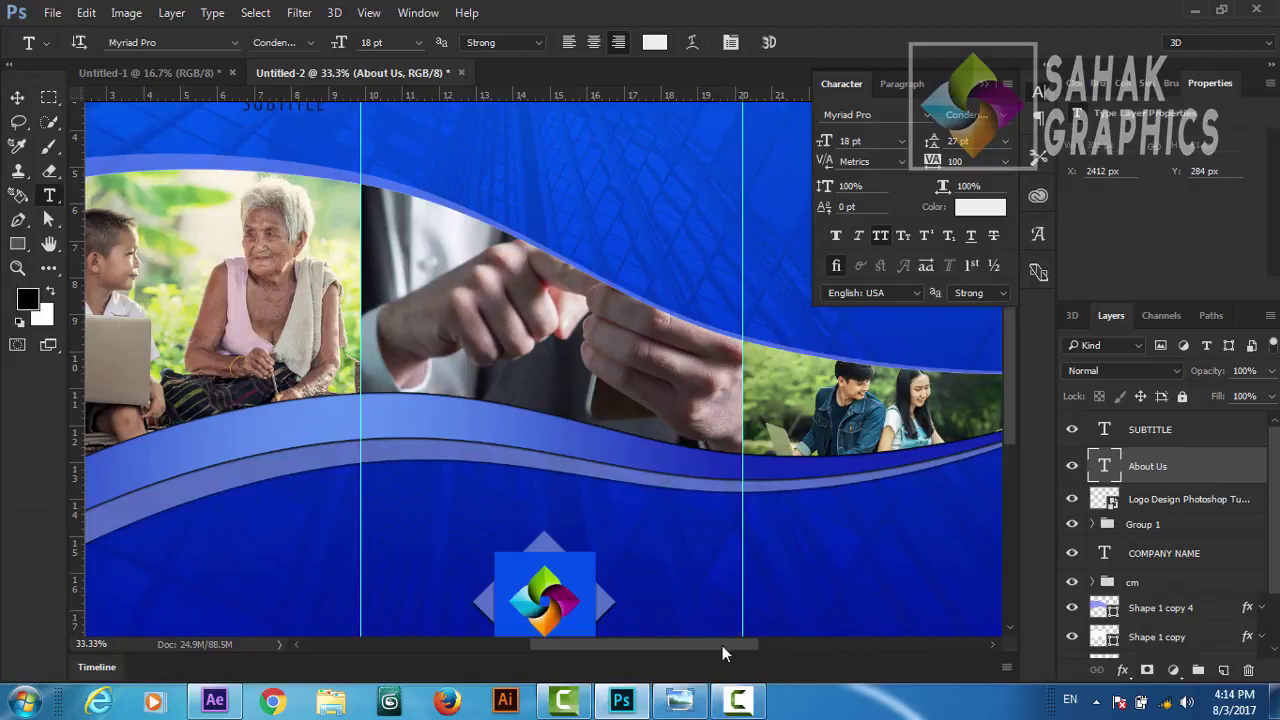
drag(727, 645, 816, 650)
drag(1013, 436, 1008, 350)
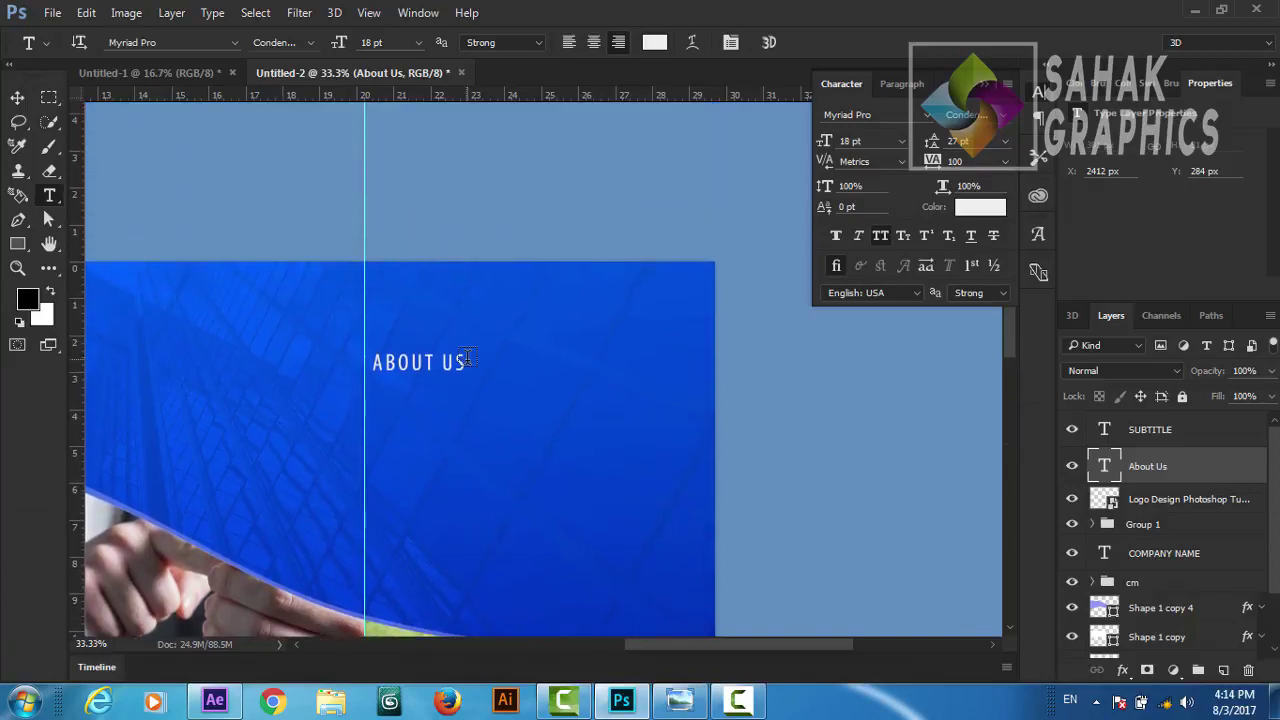
drag(470, 366, 388, 355)
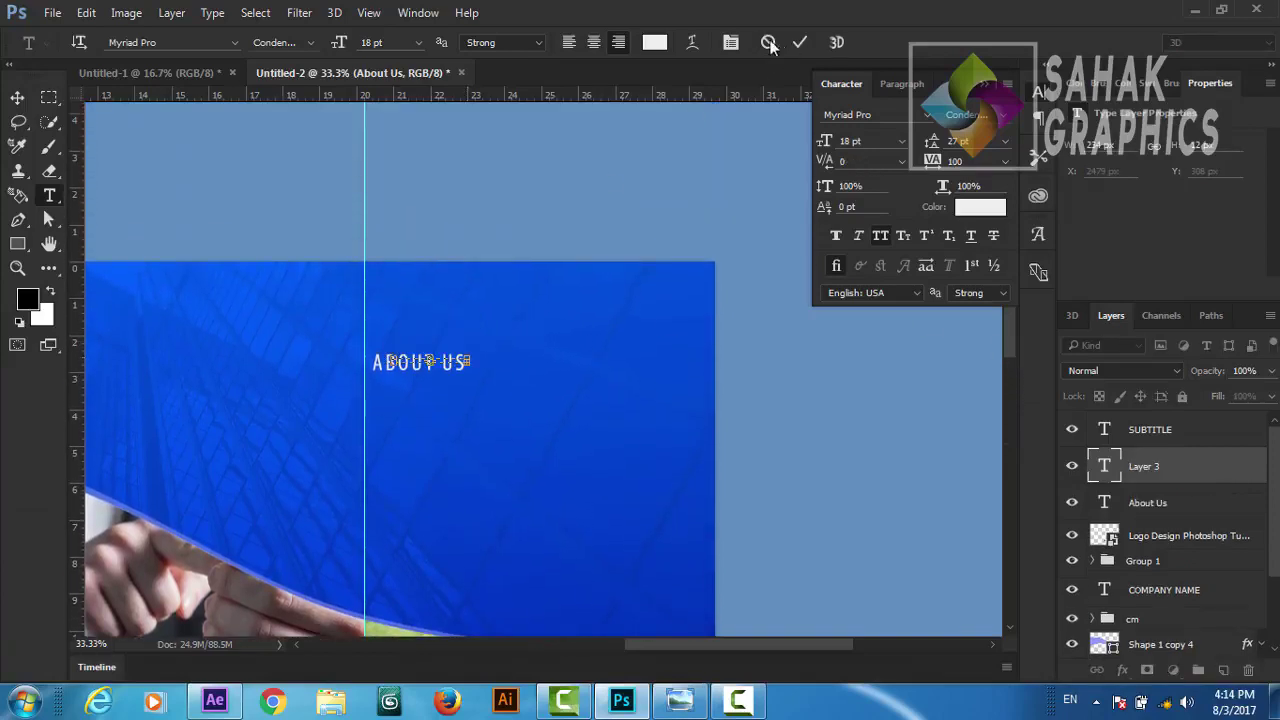
click(768, 42)
Step: Set ABOUT US in Myriad Pro Bold and move it further right
double_click(443, 363)
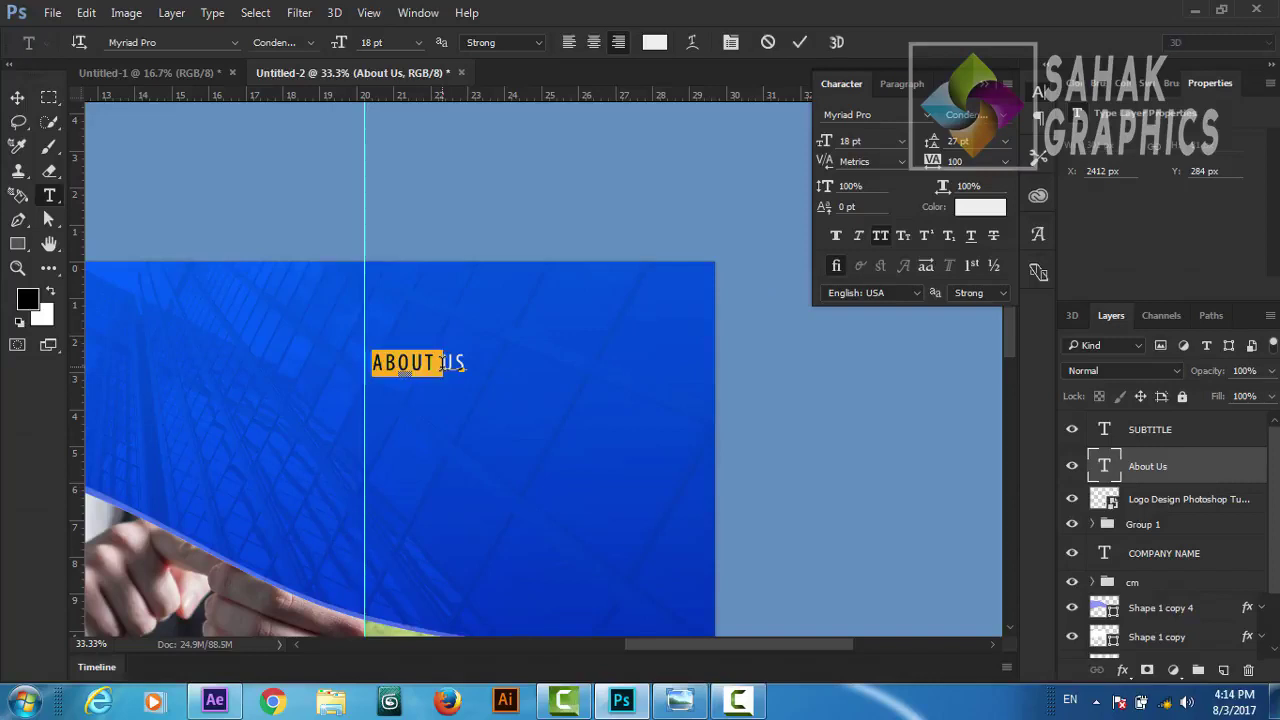
triple_click(452, 363)
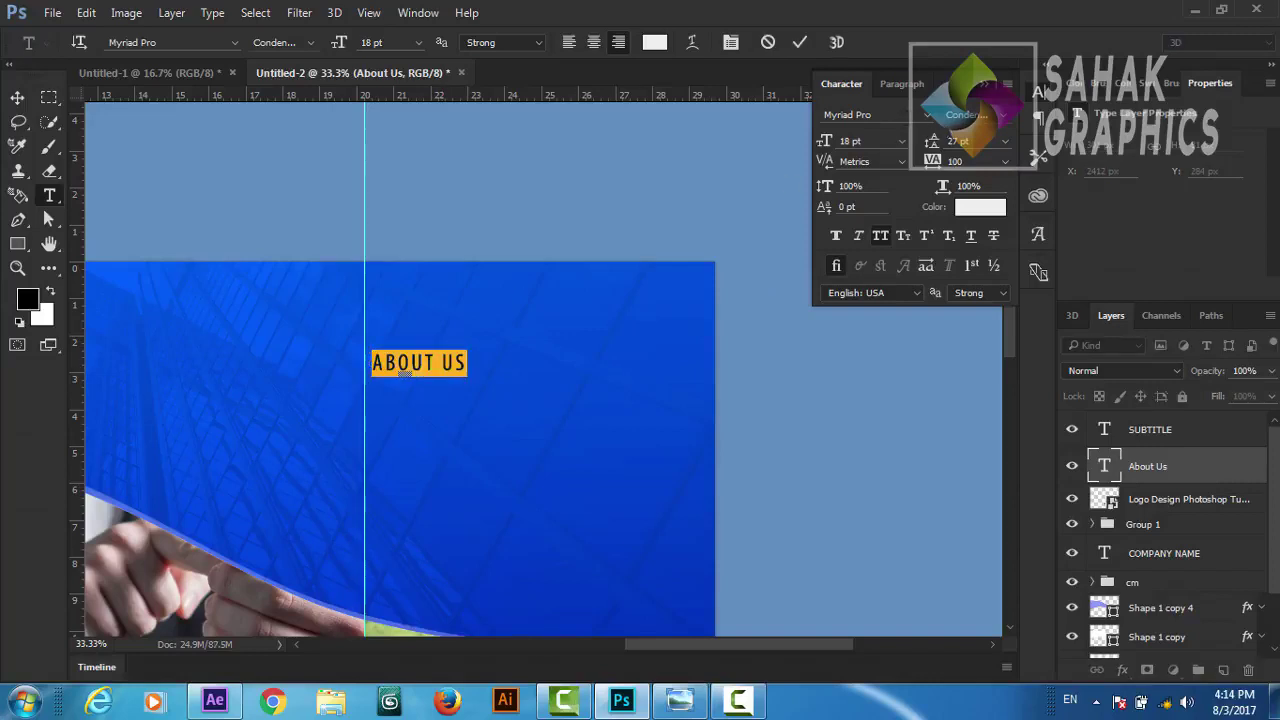
click(1000, 116)
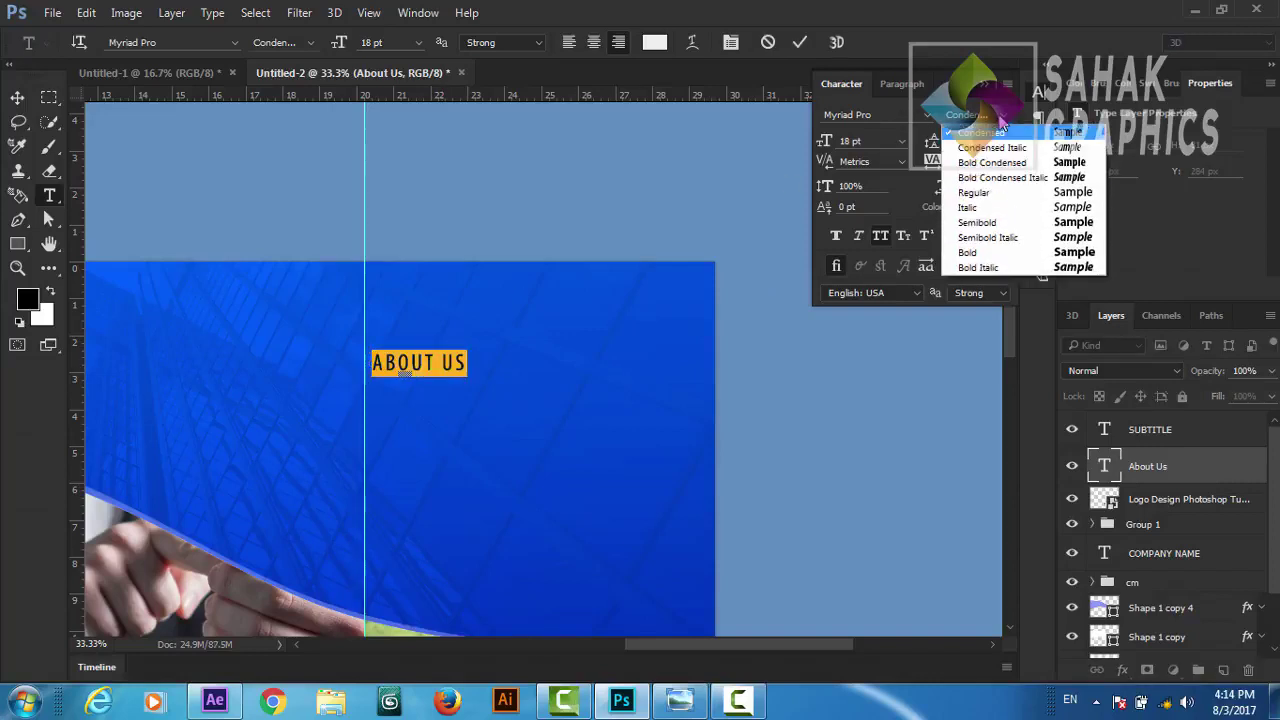
click(985, 252)
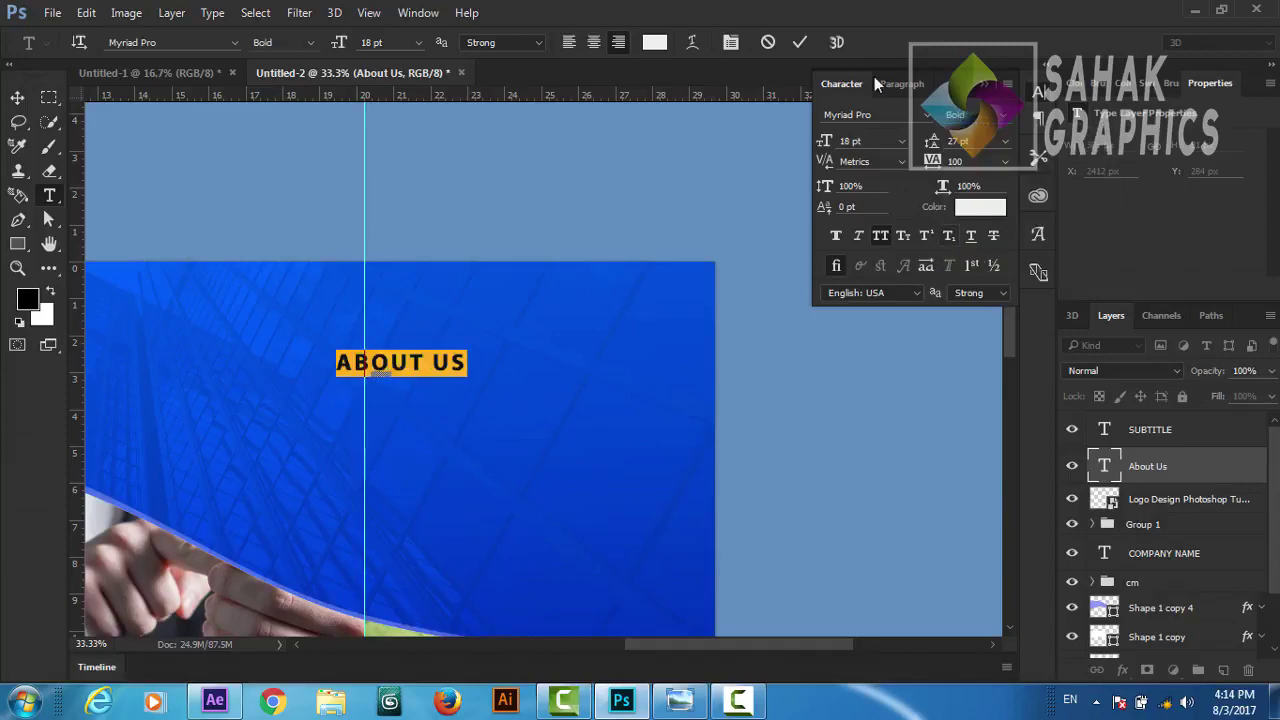
click(801, 42)
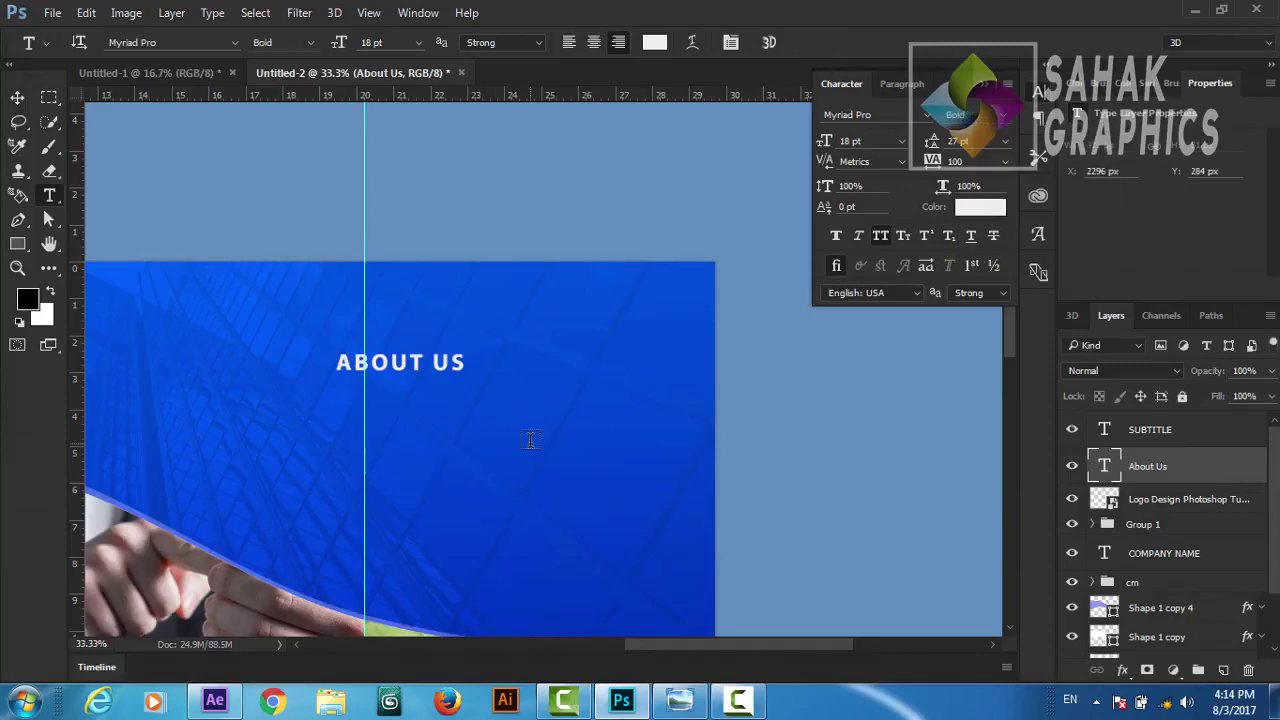
key(v)
drag(405, 369, 532, 369)
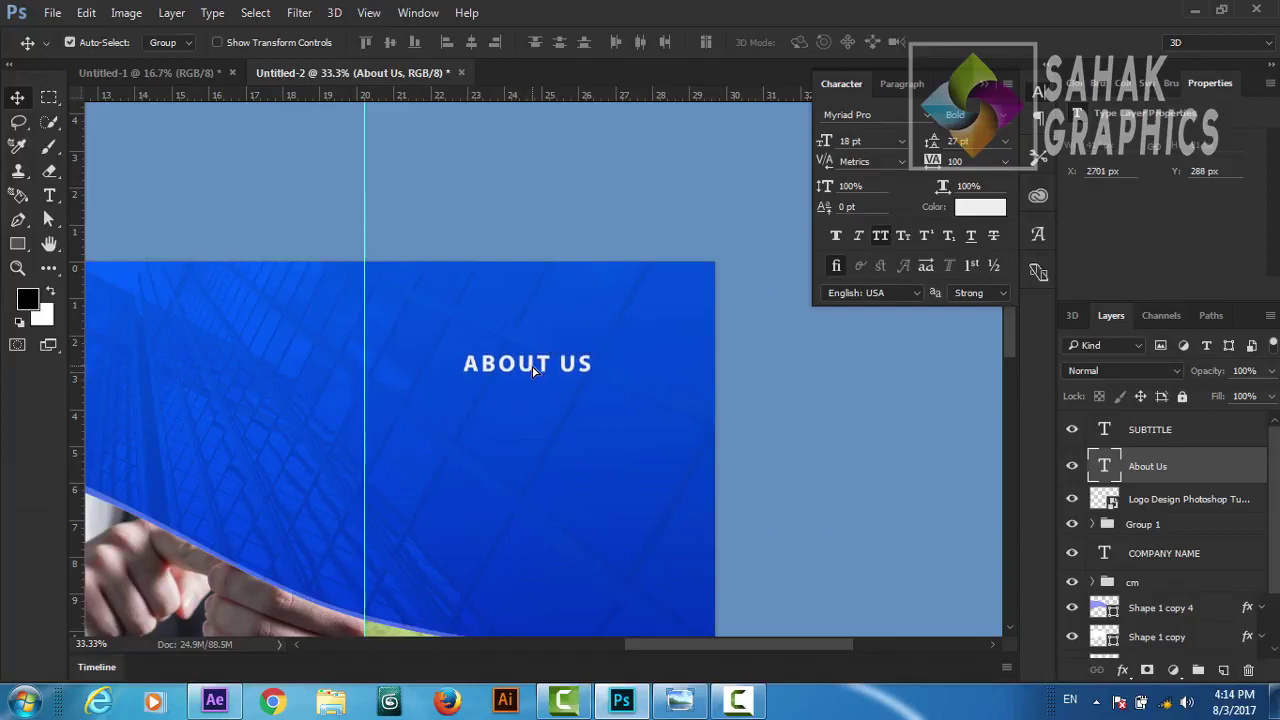
Step: Draw a paragraph text box under ABOUT US filled with lorem ipsum placeholder text
click(50, 196)
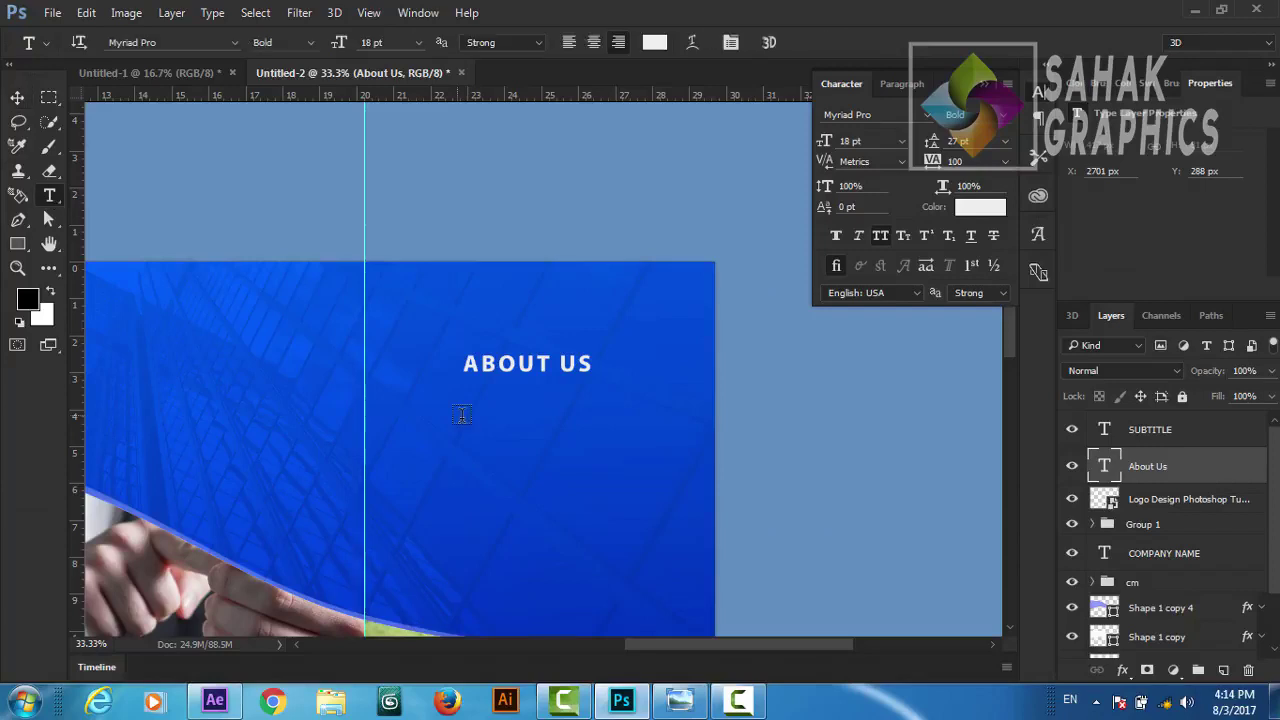
drag(395, 411, 662, 567)
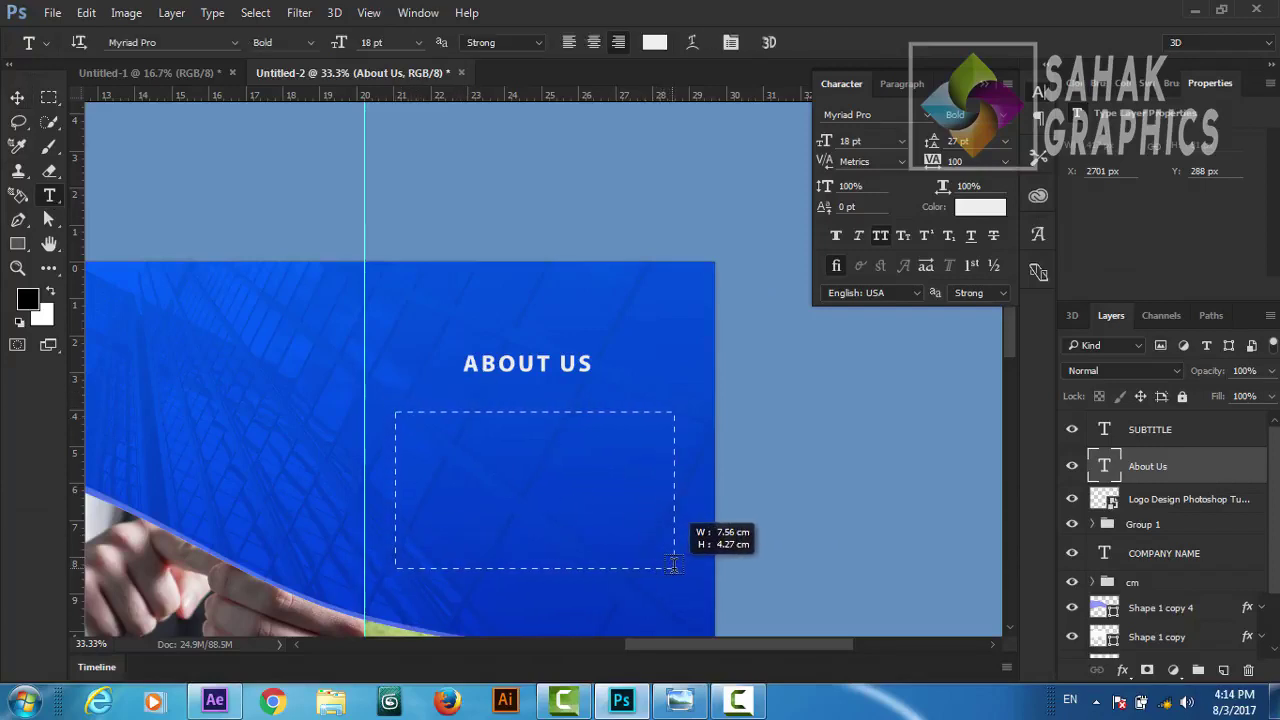
drag(662, 566, 678, 567)
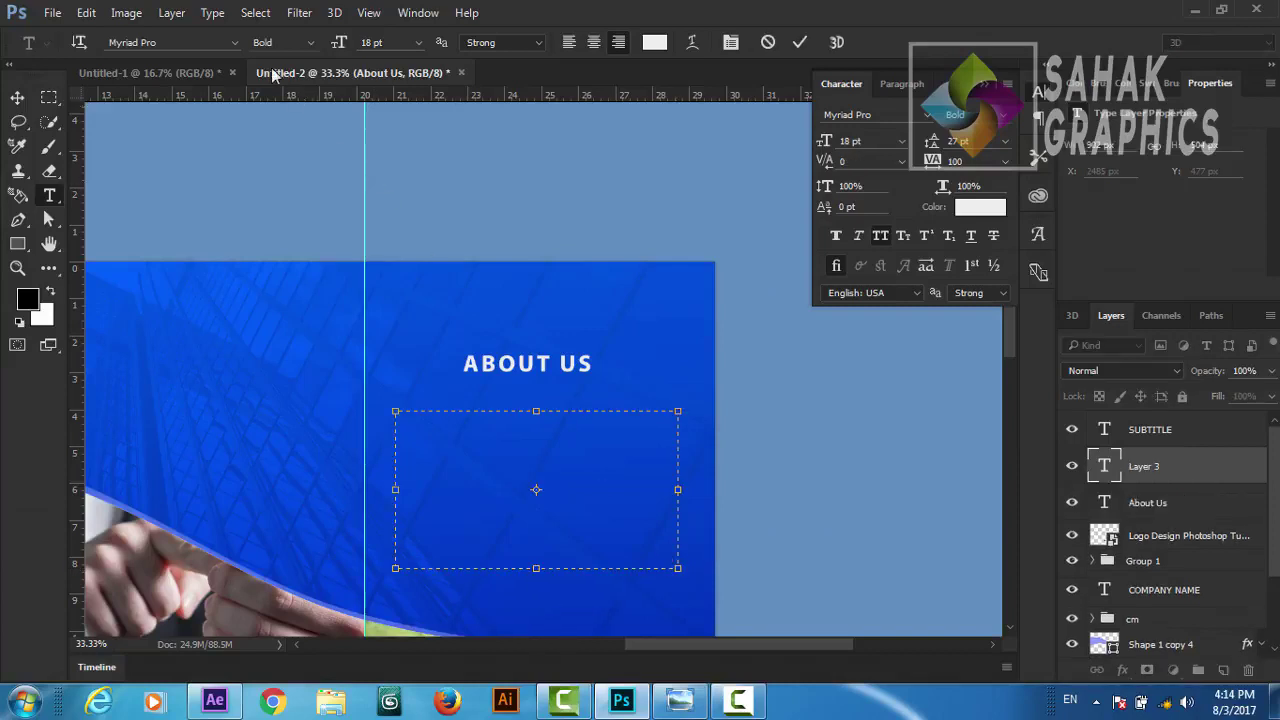
click(212, 13)
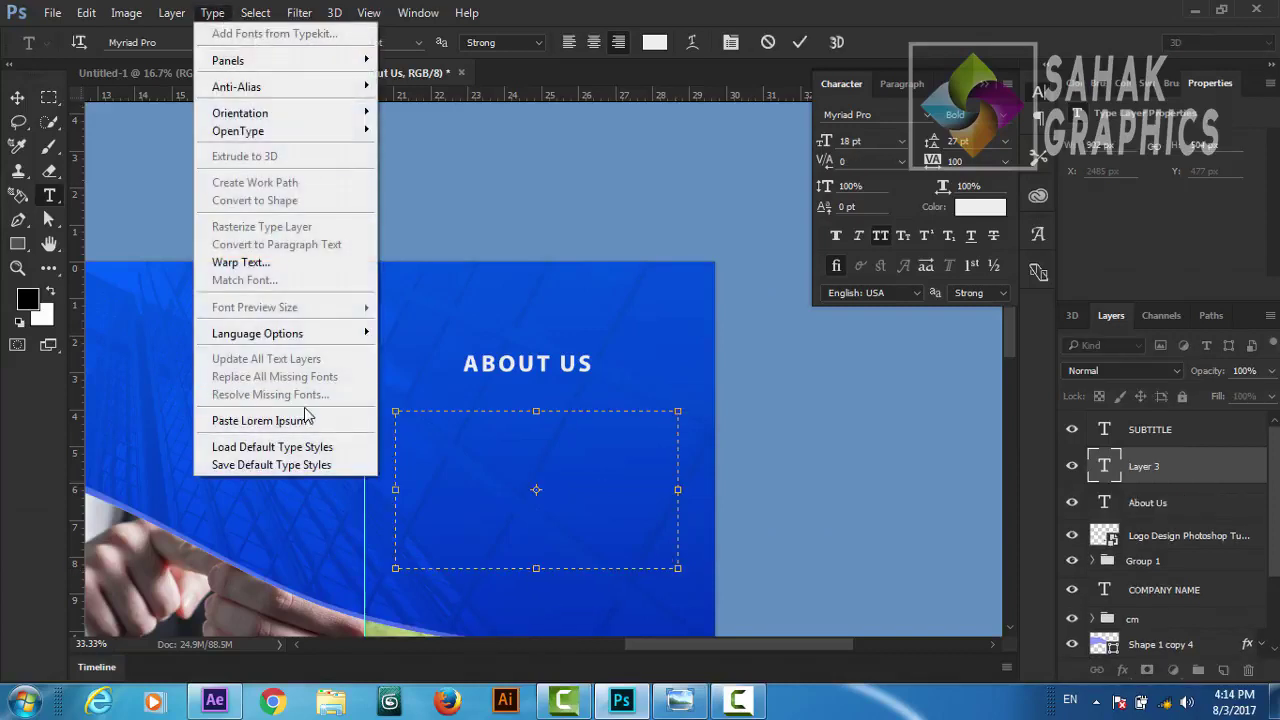
click(308, 421)
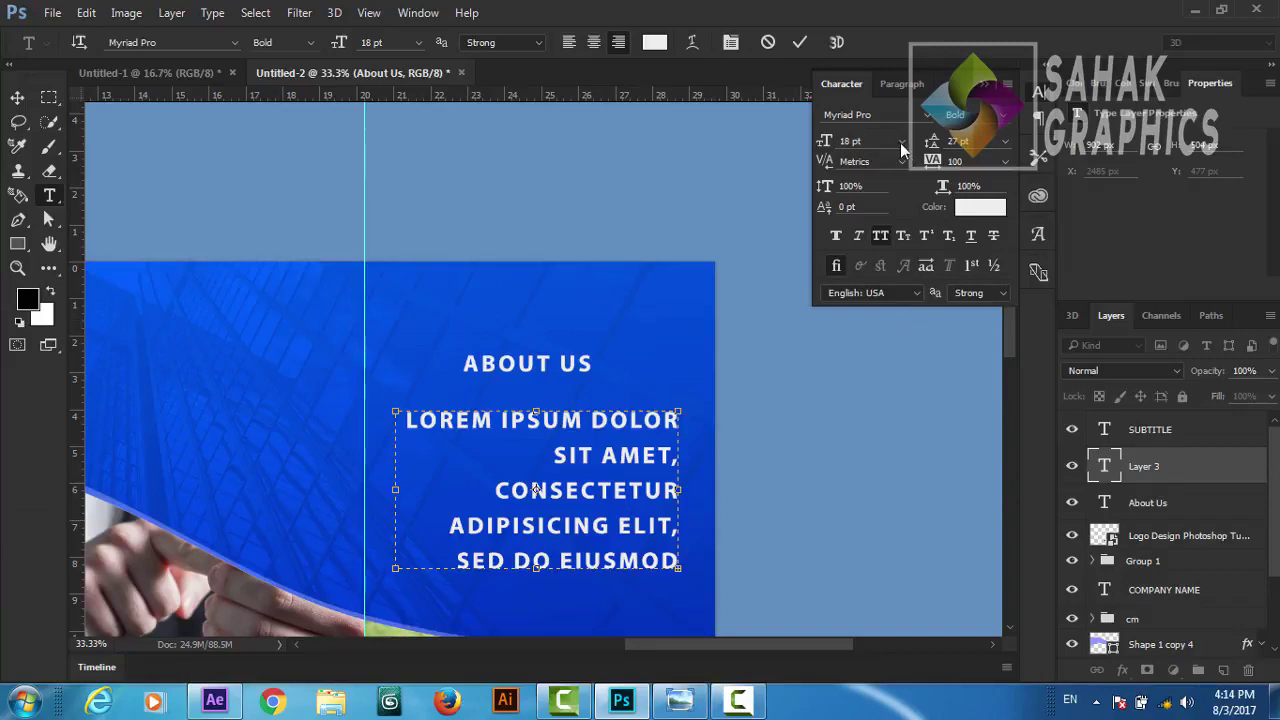
Step: Set the paragraph to 10 pt with 12 pt leading
key(ctrl+a)
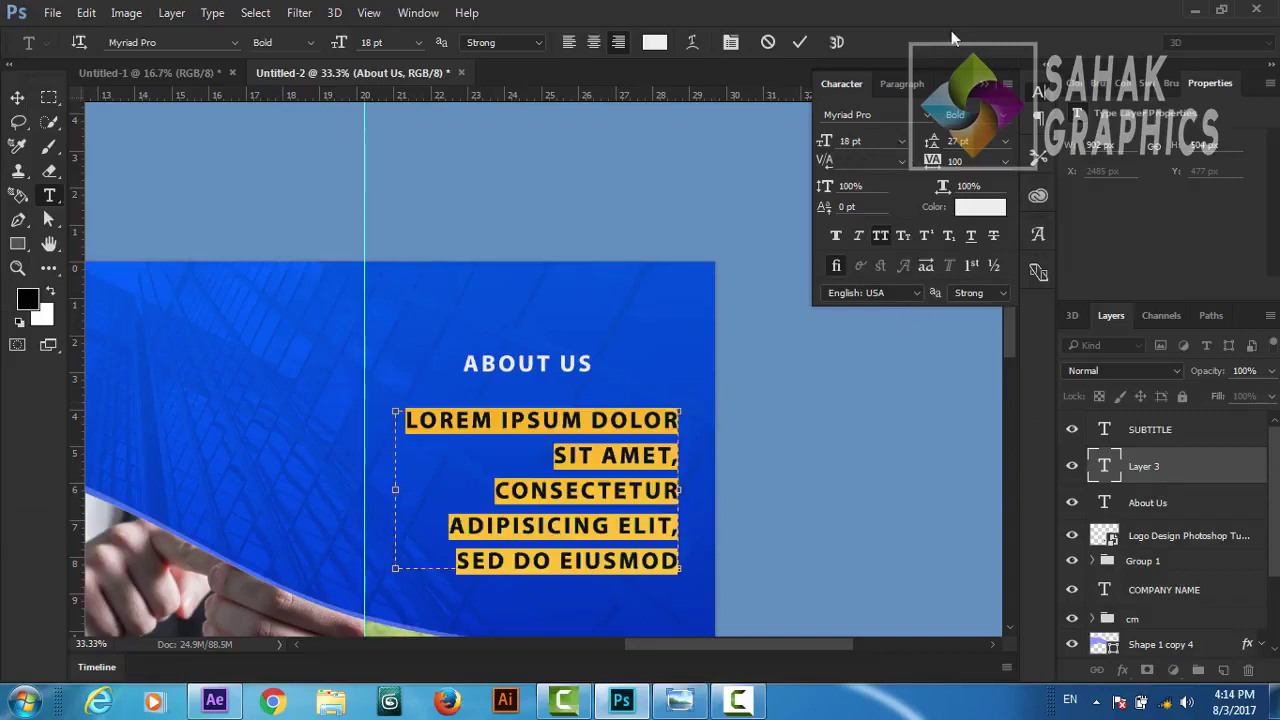
click(907, 143)
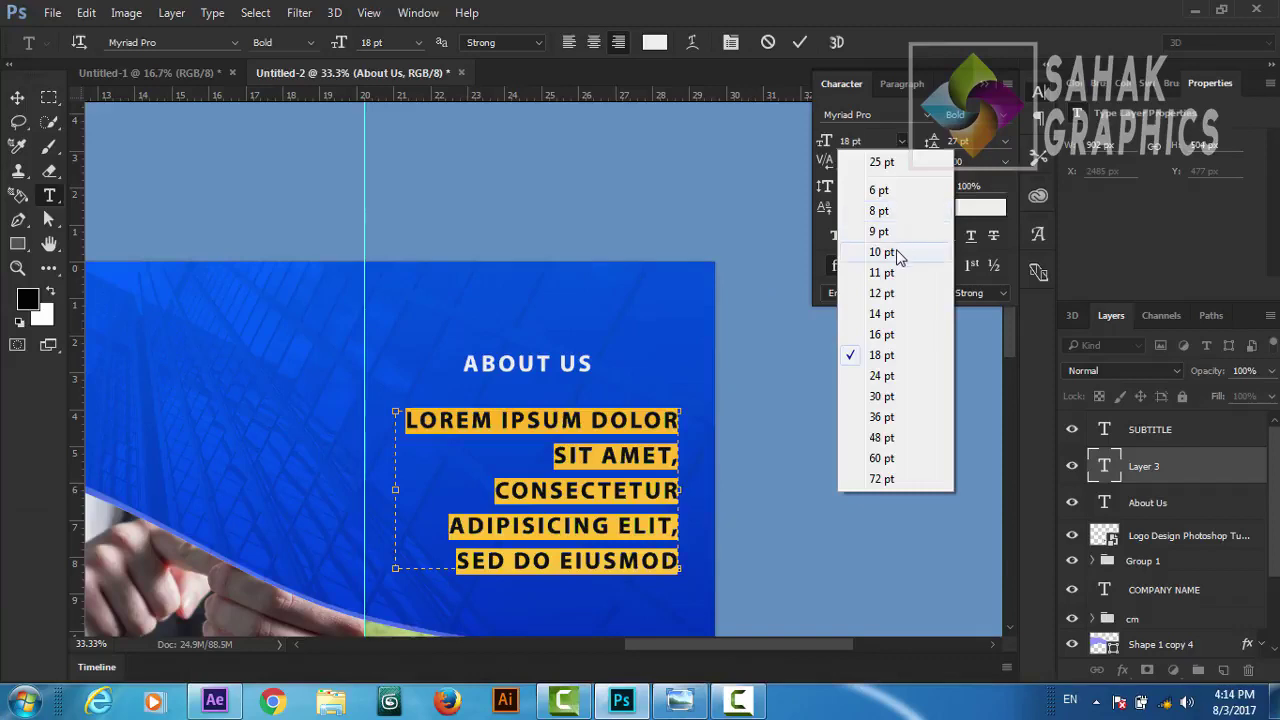
click(896, 258)
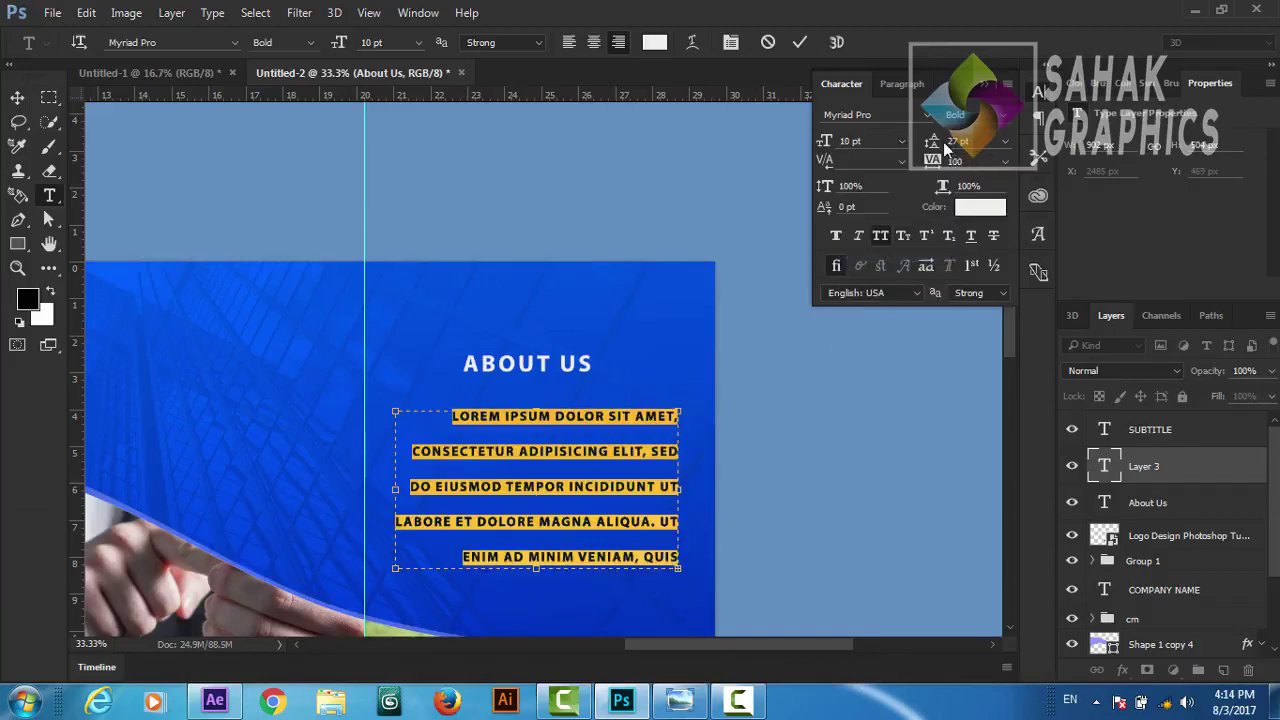
drag(936, 145, 928, 146)
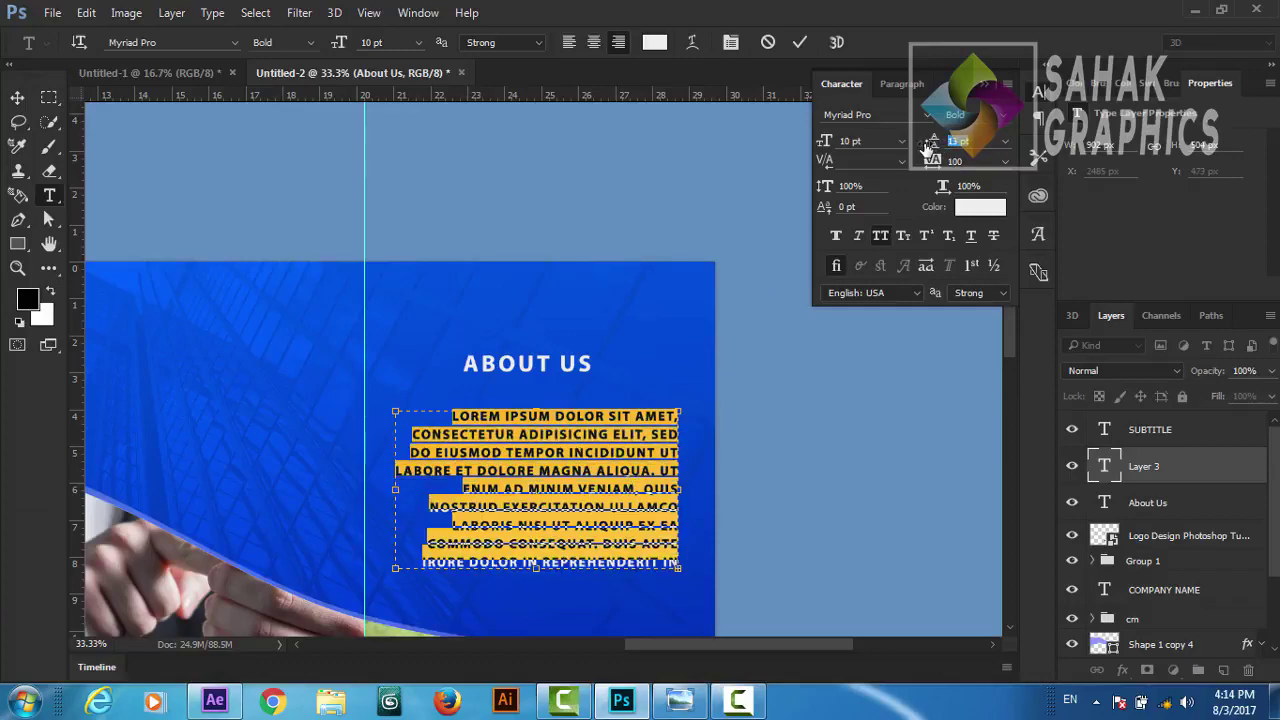
drag(928, 145, 925, 148)
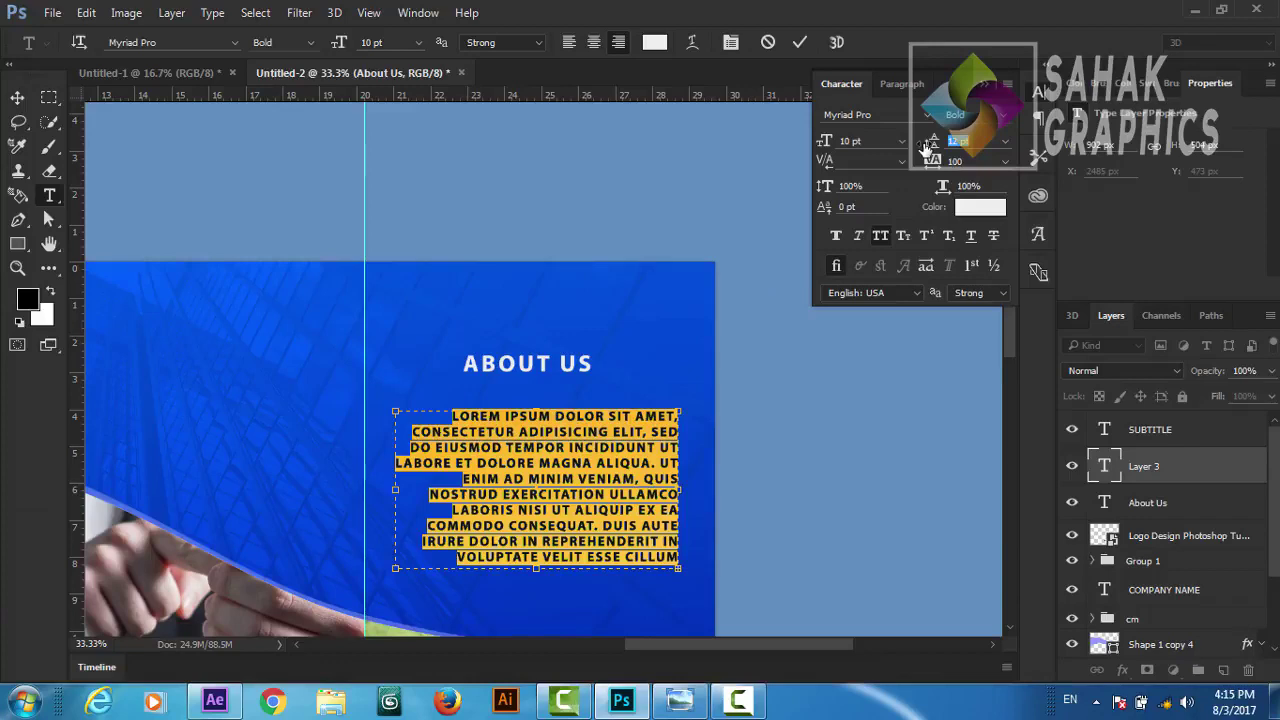
Step: Justify the paragraph and set its tracking to 25
click(904, 87)
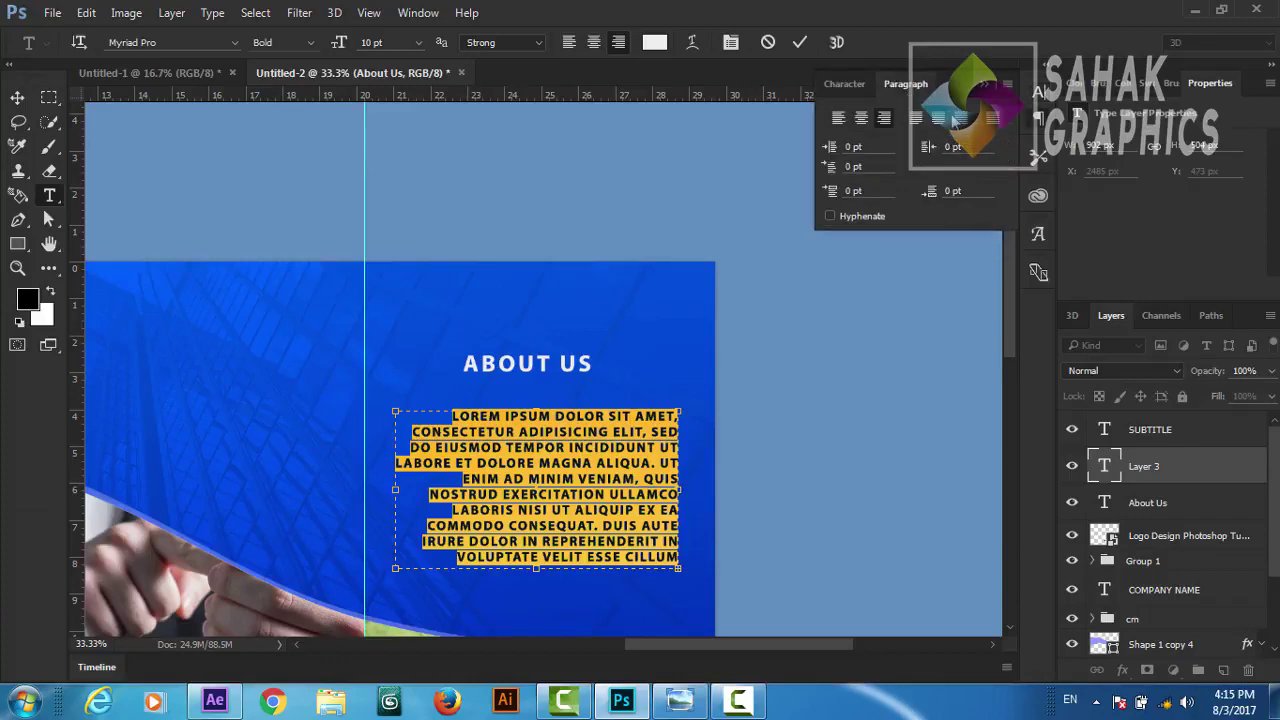
click(938, 119)
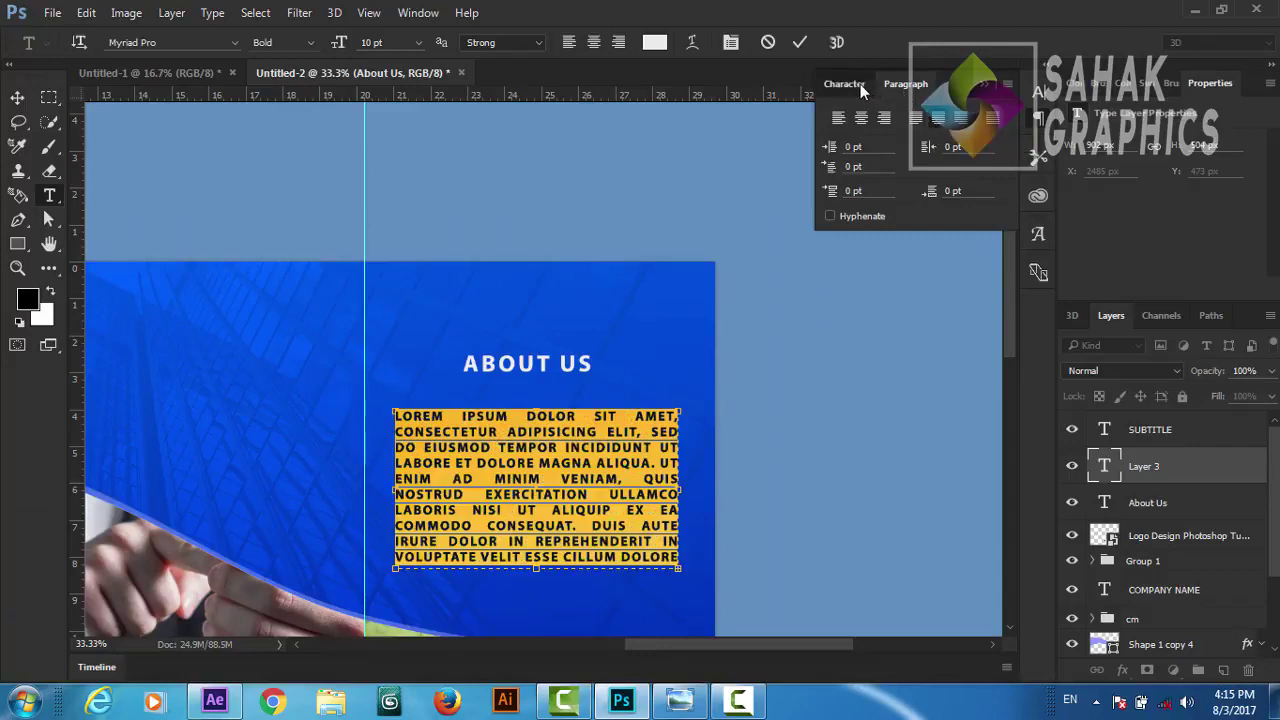
click(845, 84)
click(952, 161)
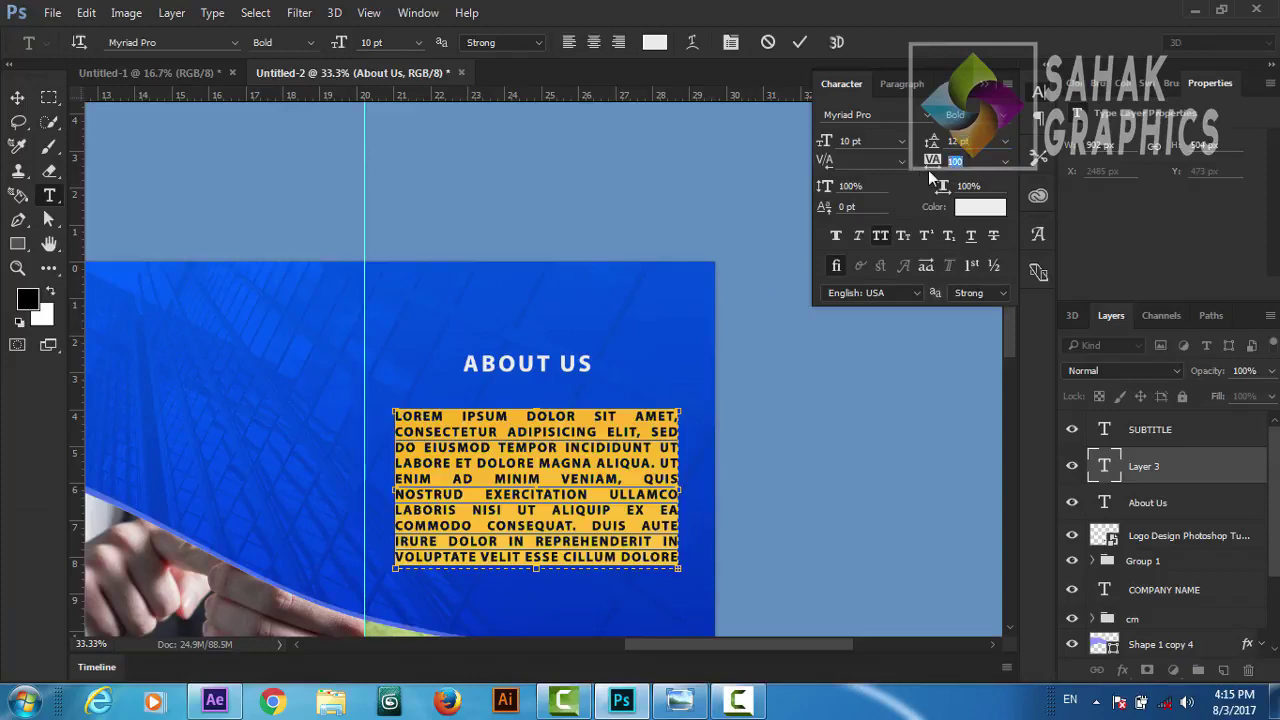
text(25)
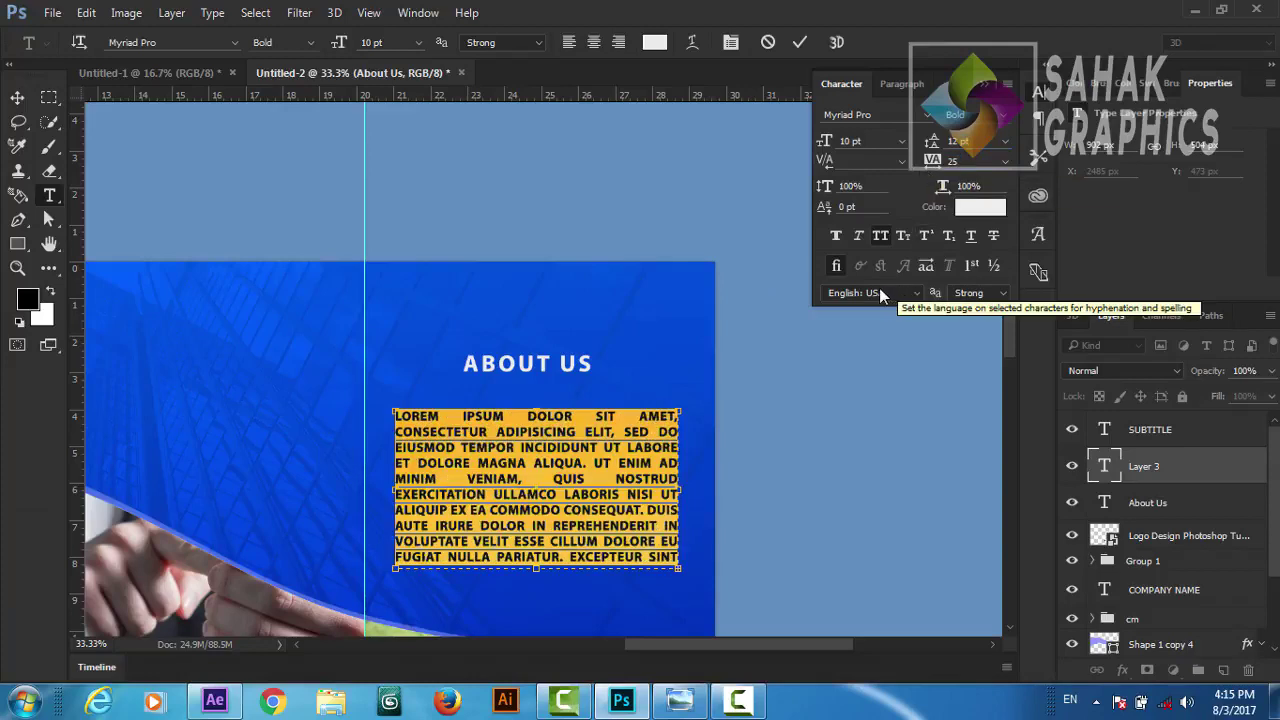
click(802, 43)
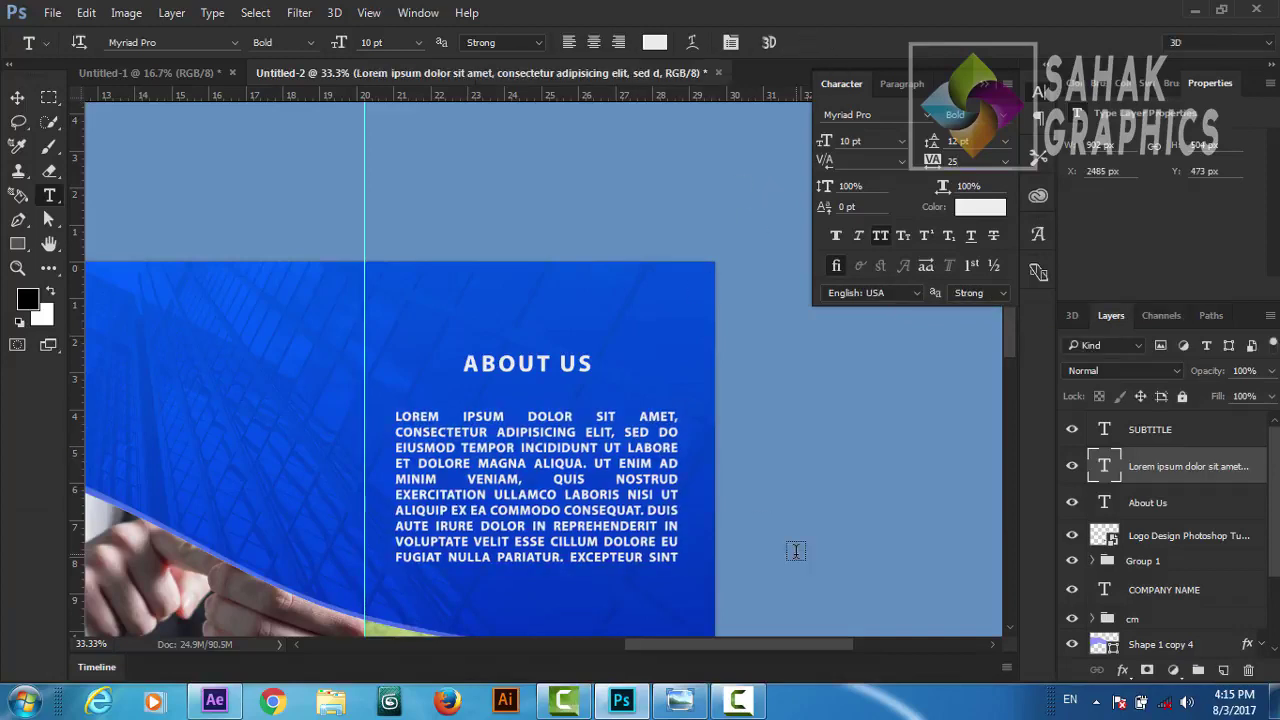
Step: Shift the body paragraph up just under the ABOUT US heading and zoom out to the whole brochure
key(v)
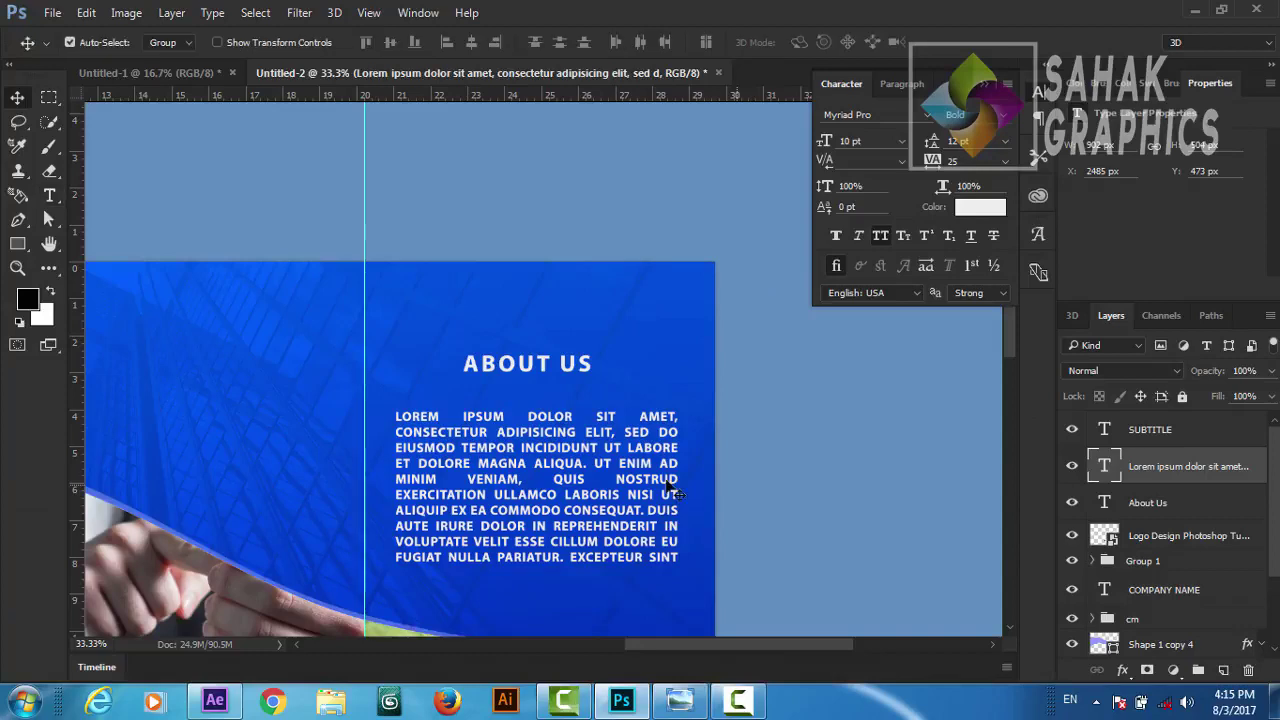
drag(585, 455, 585, 435)
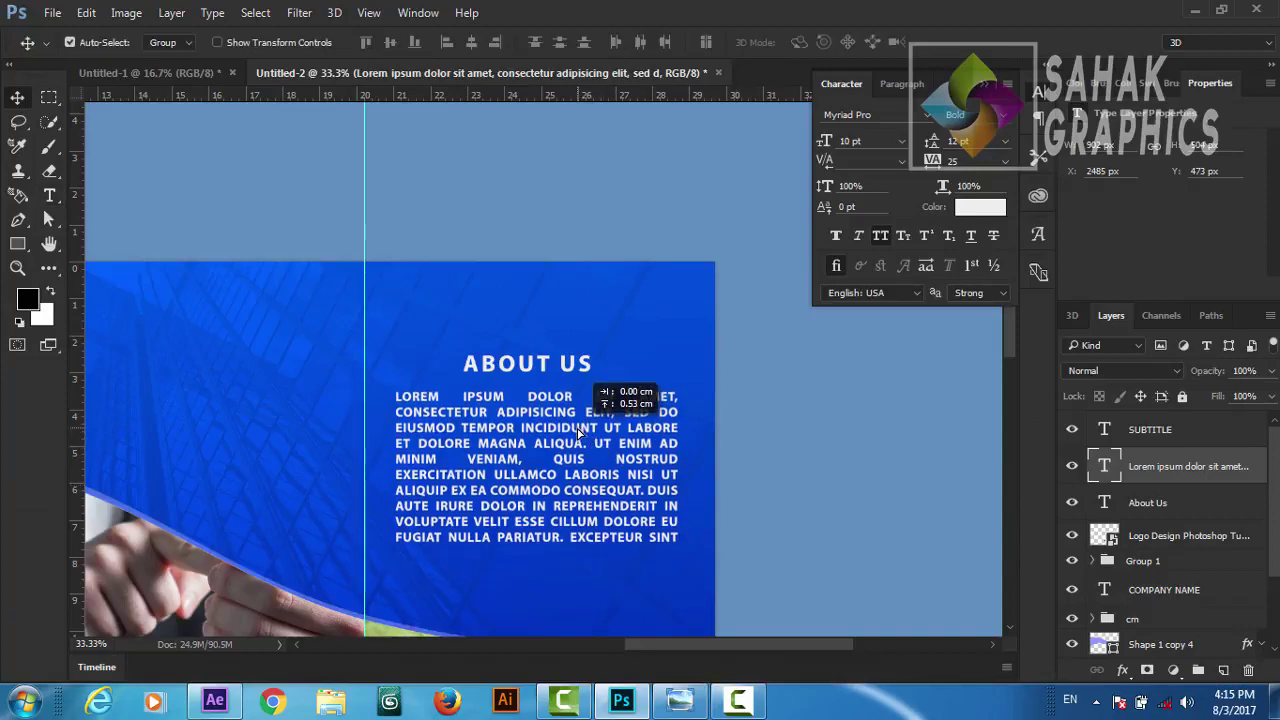
key(ctrl+minus)
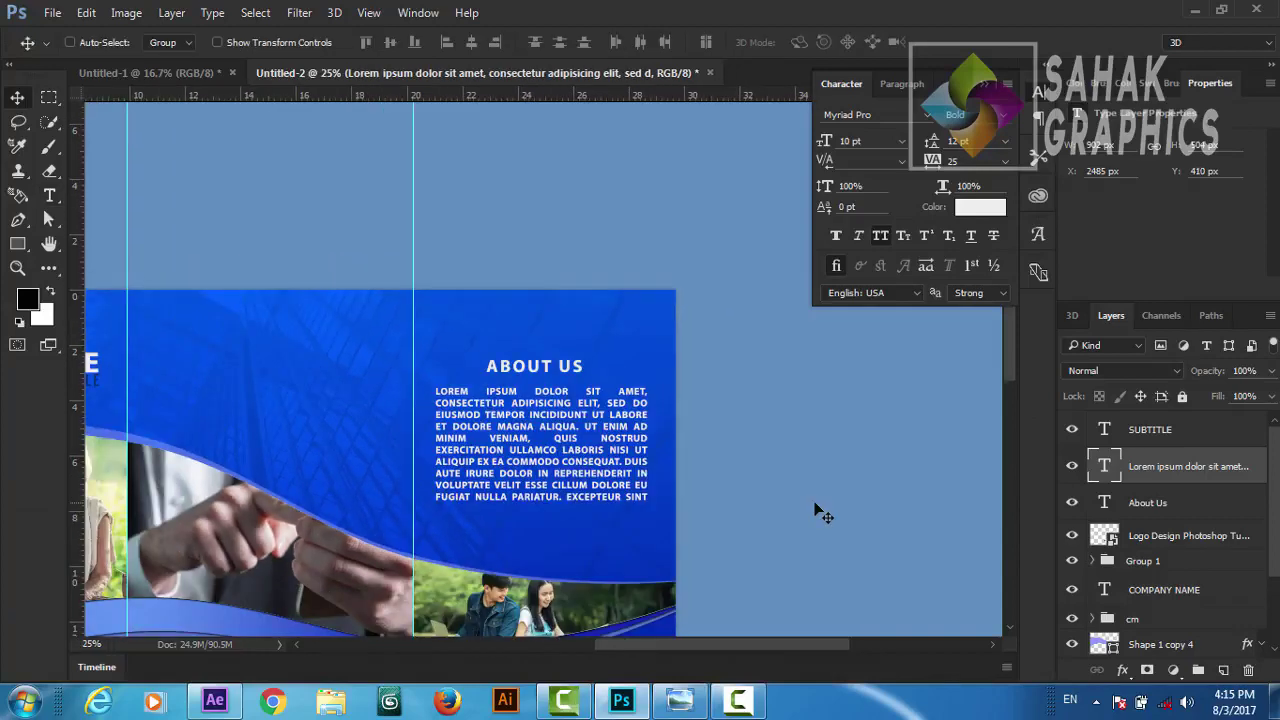
key(ctrl+minus)
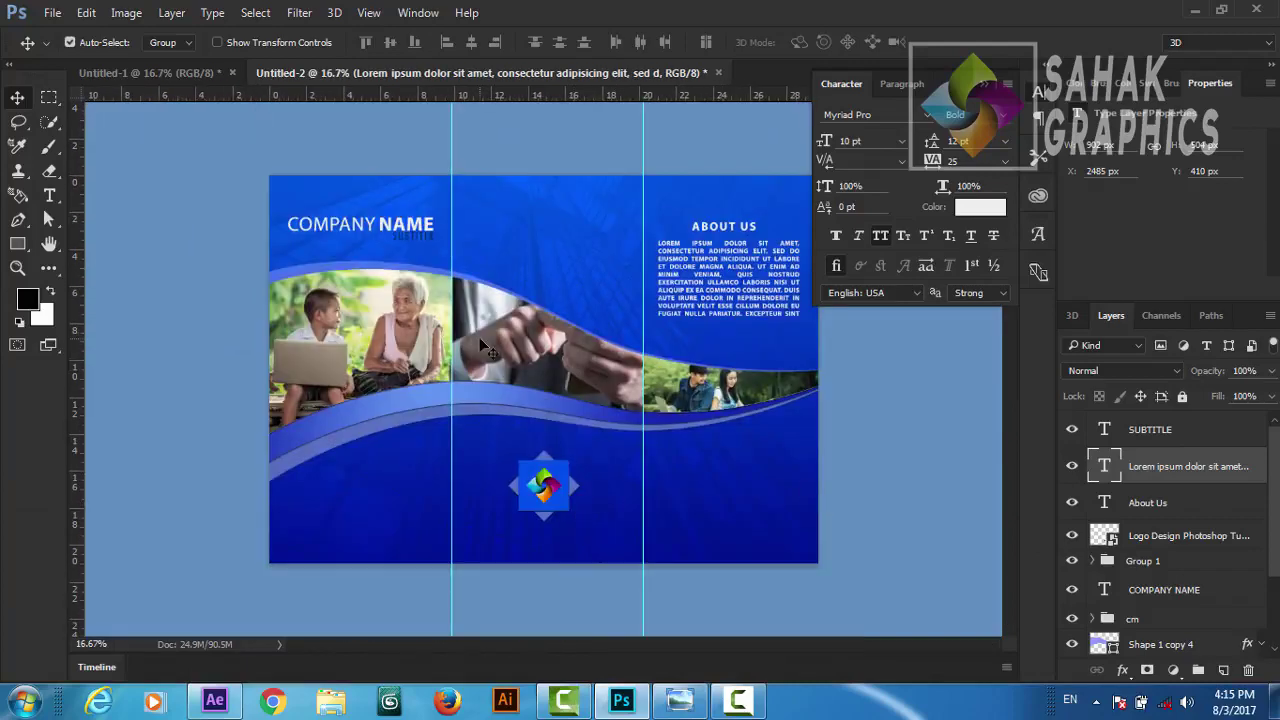
Step: Dismiss the floating Character settings panel
click(737, 703)
click(739, 705)
click(987, 85)
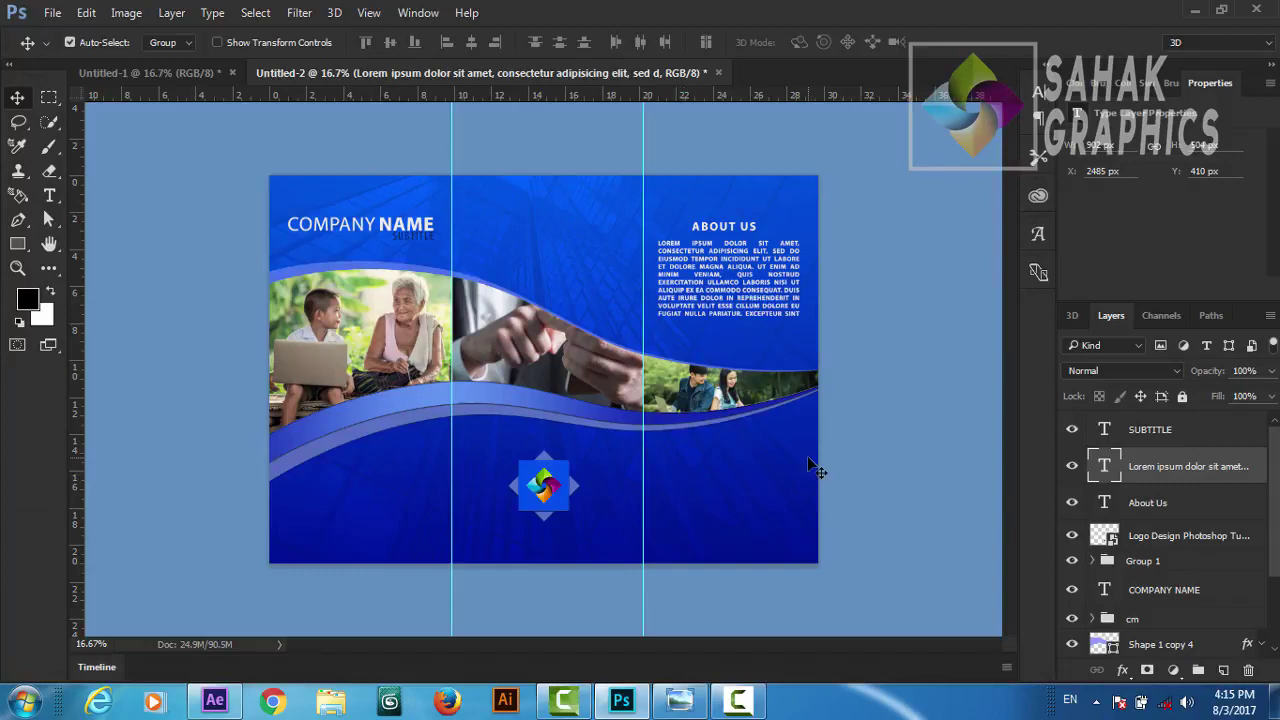
key(ctrl)
key(ctrl+minus)
key(ctrl+plus)
key(ctrl+plus)
key(ctrl+minus)
click(737, 700)
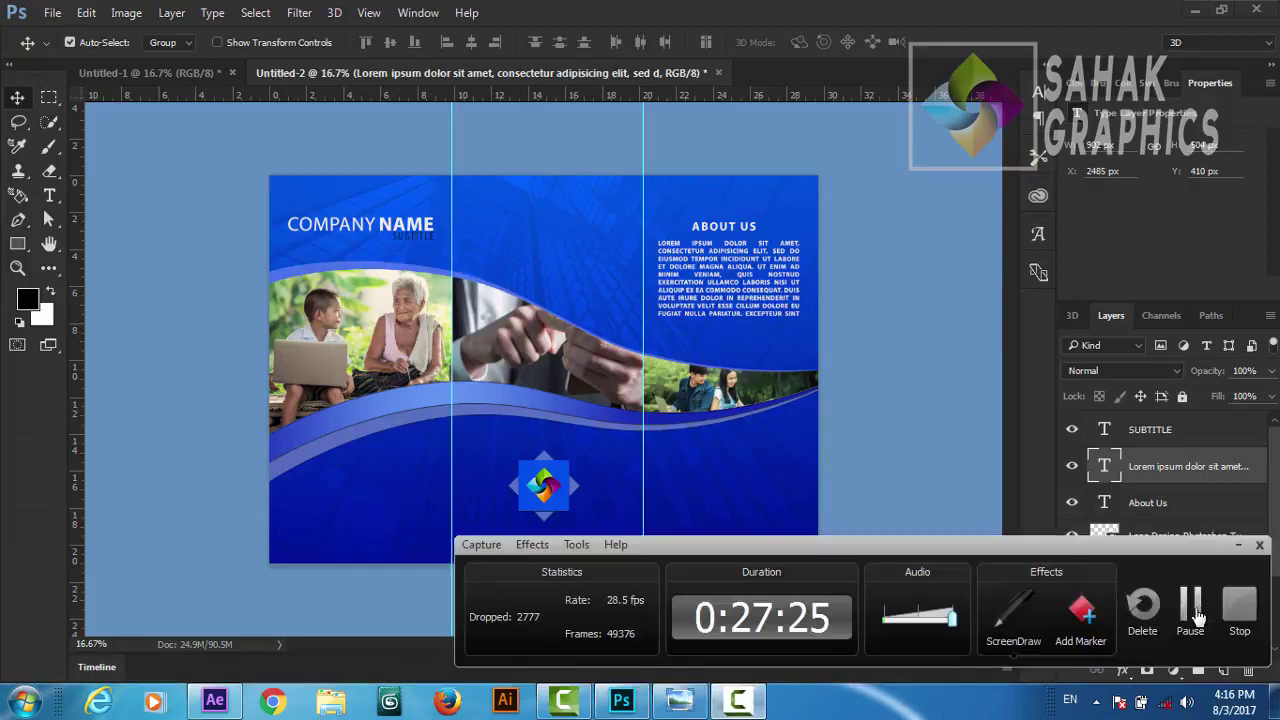